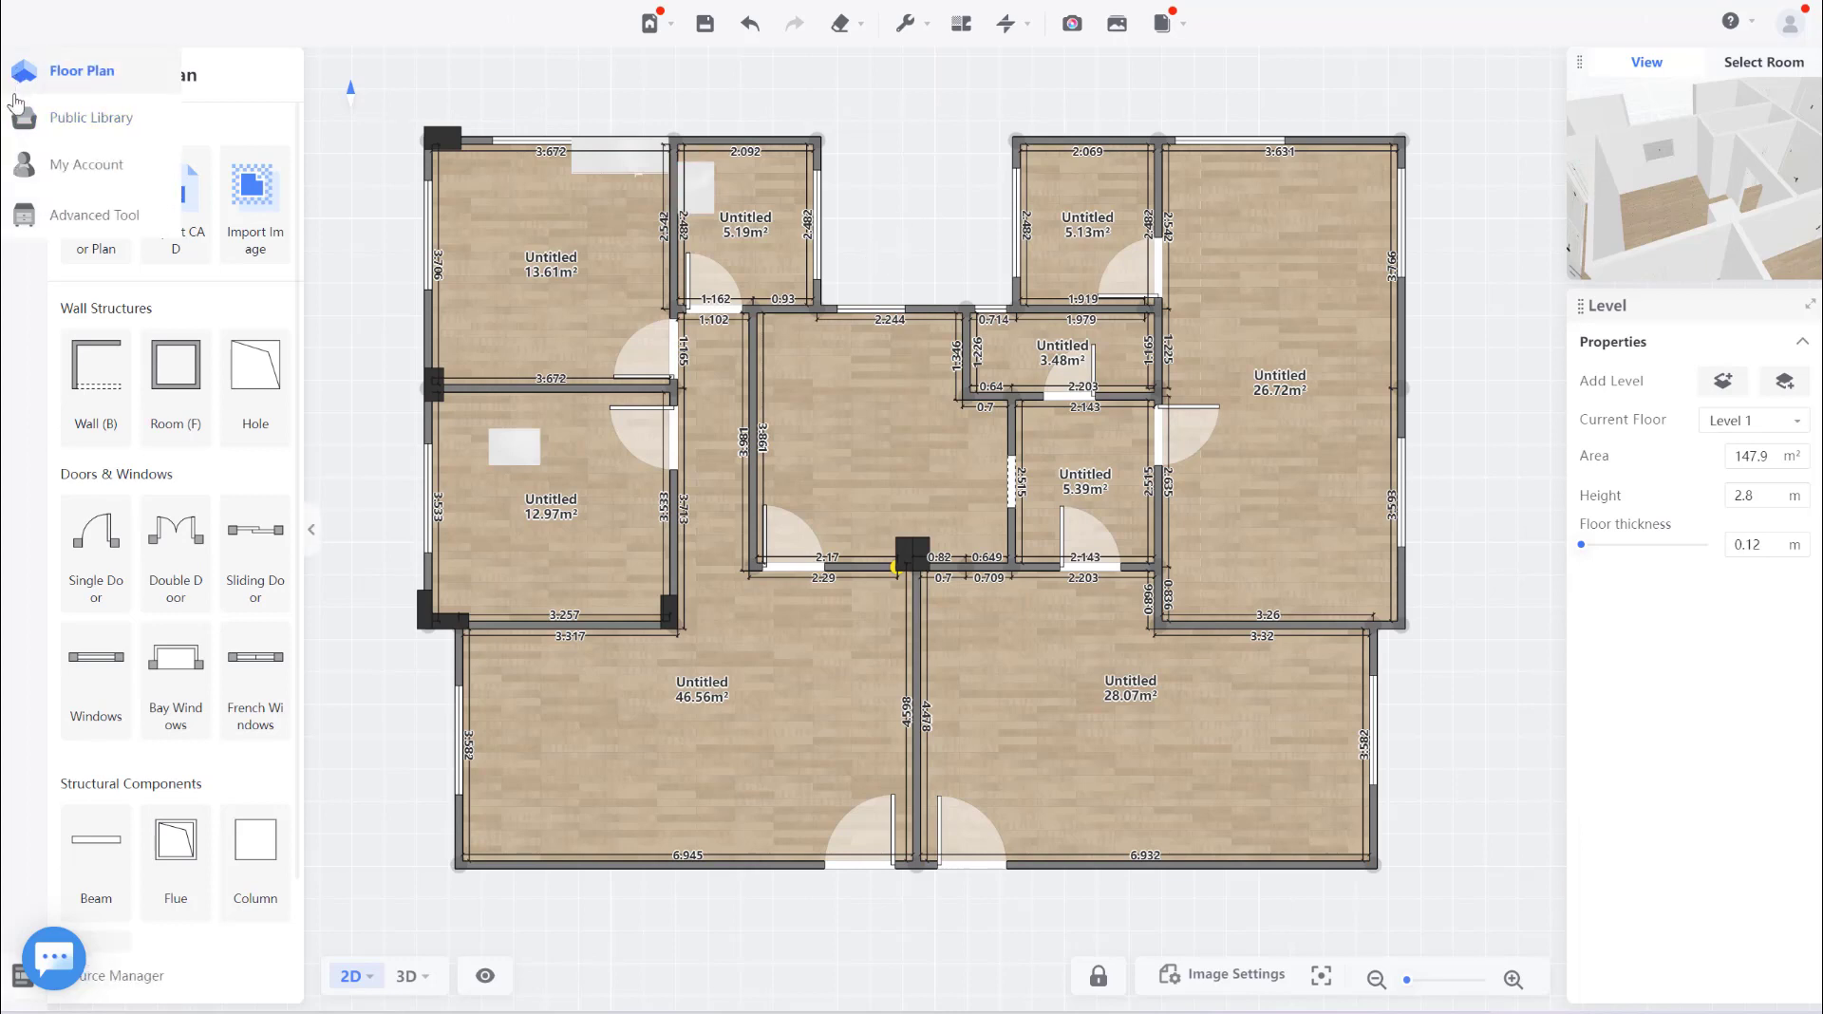
Enter Kitchen & Bath design and list Base Cabinets in the expanded Public Catalog.
click(43, 220)
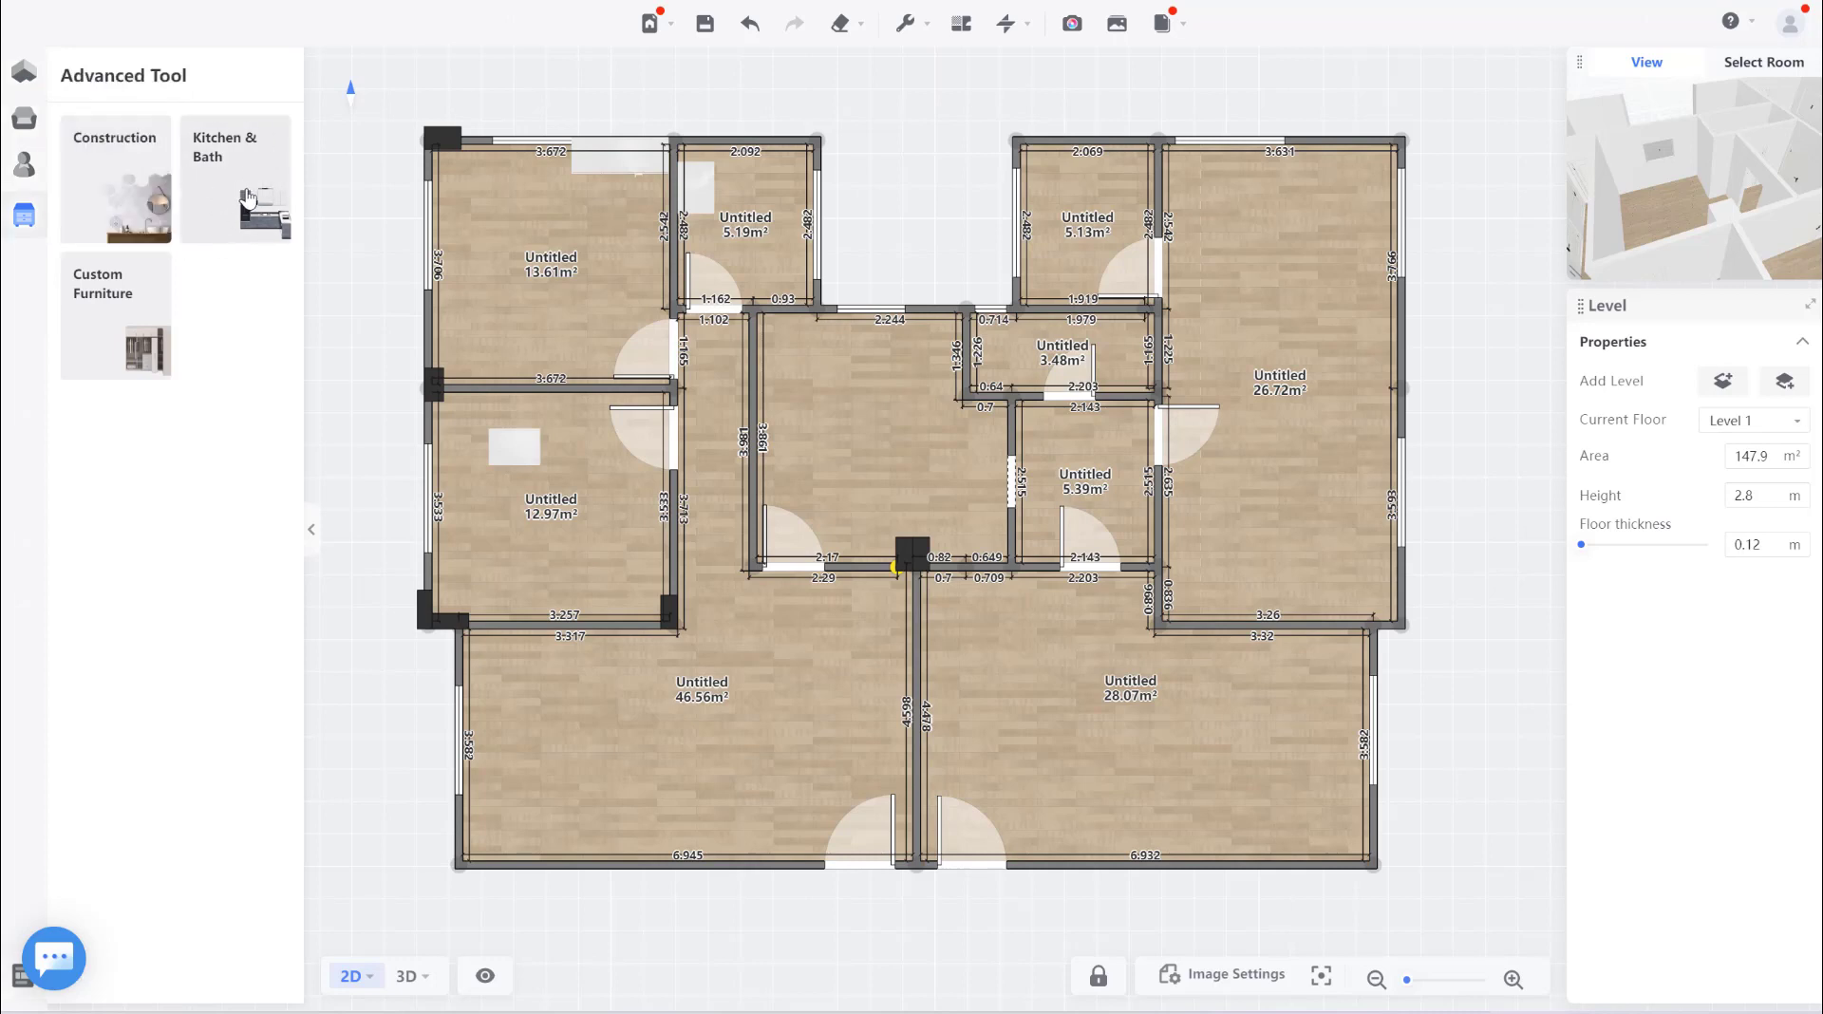
click(248, 198)
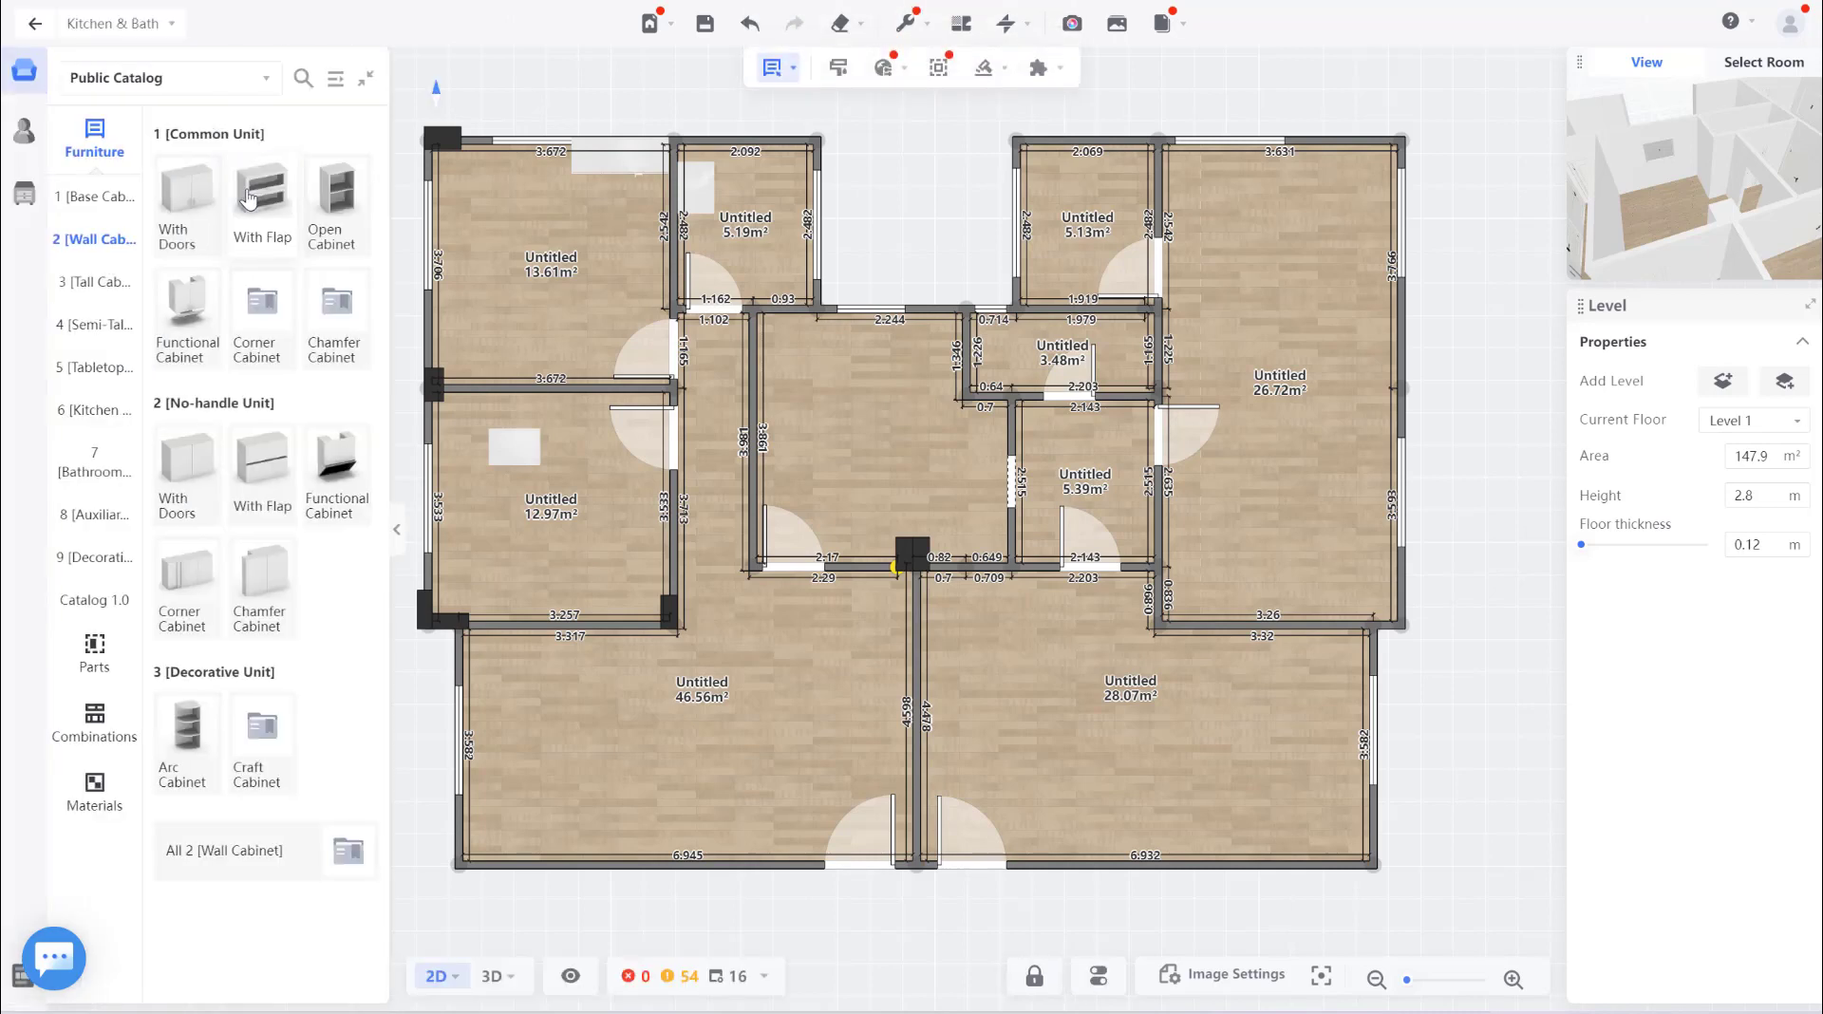
click(95, 201)
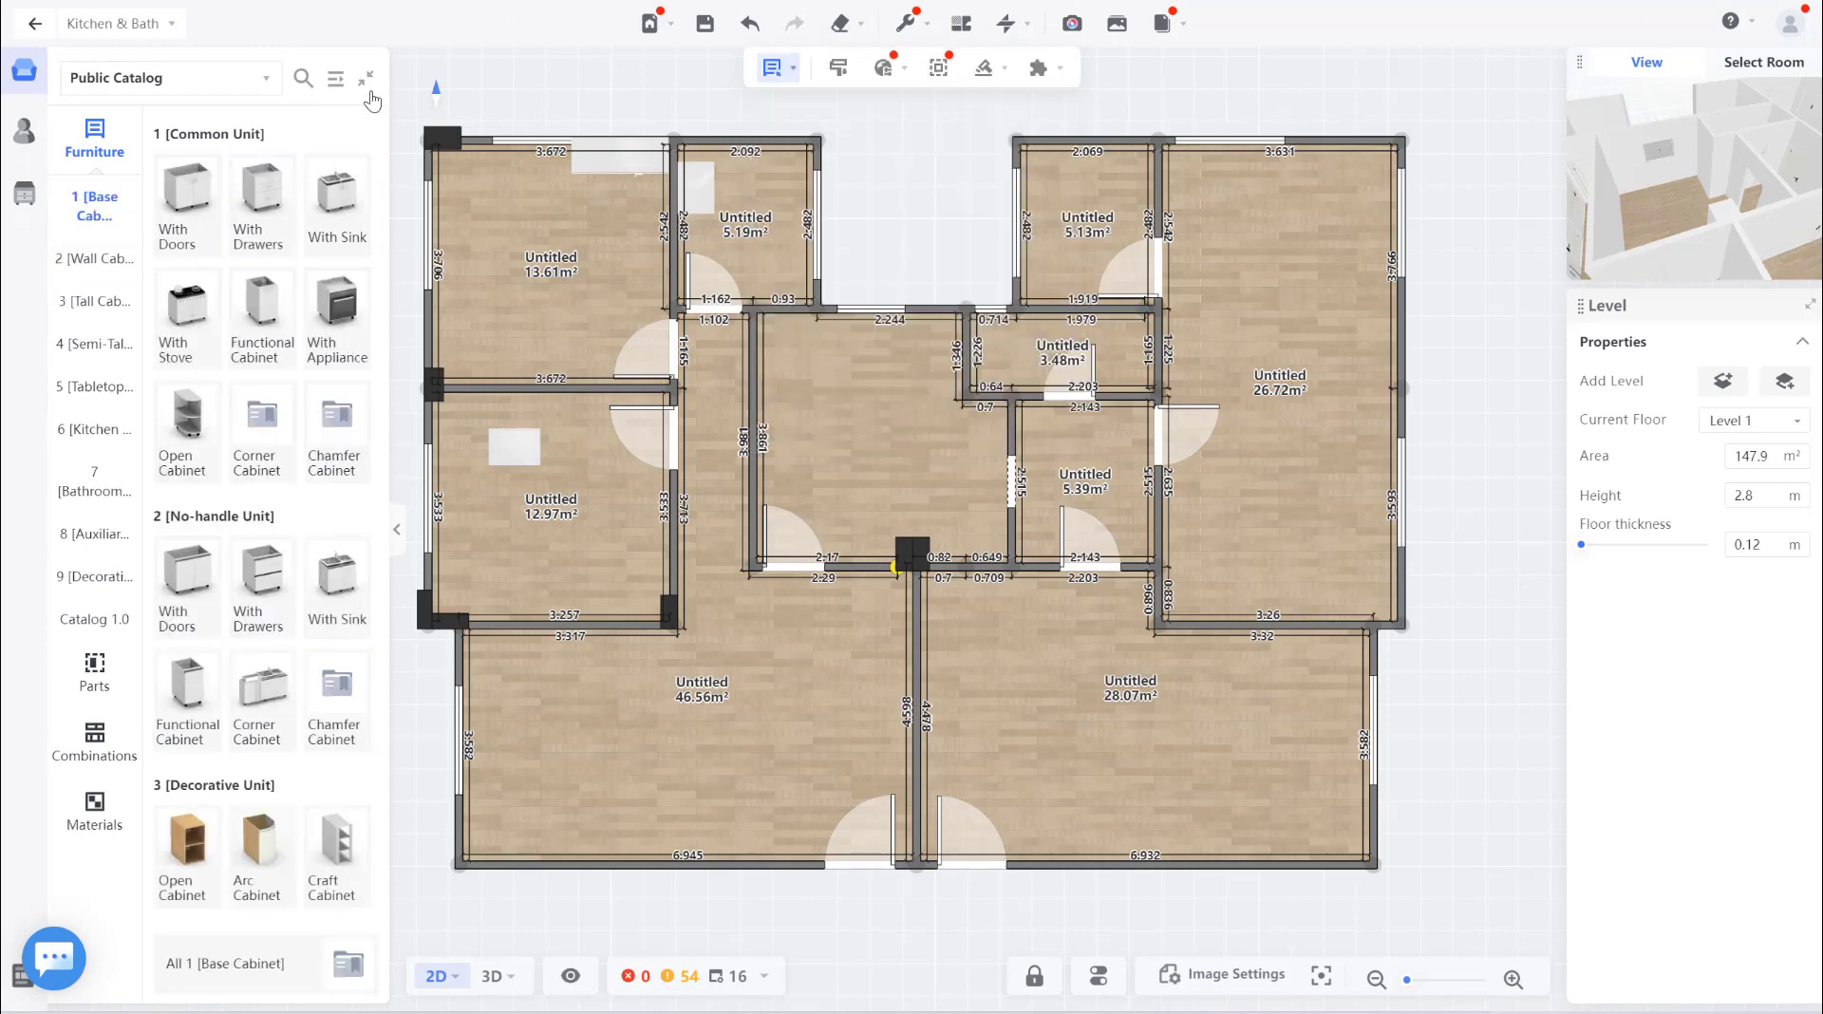
click(335, 80)
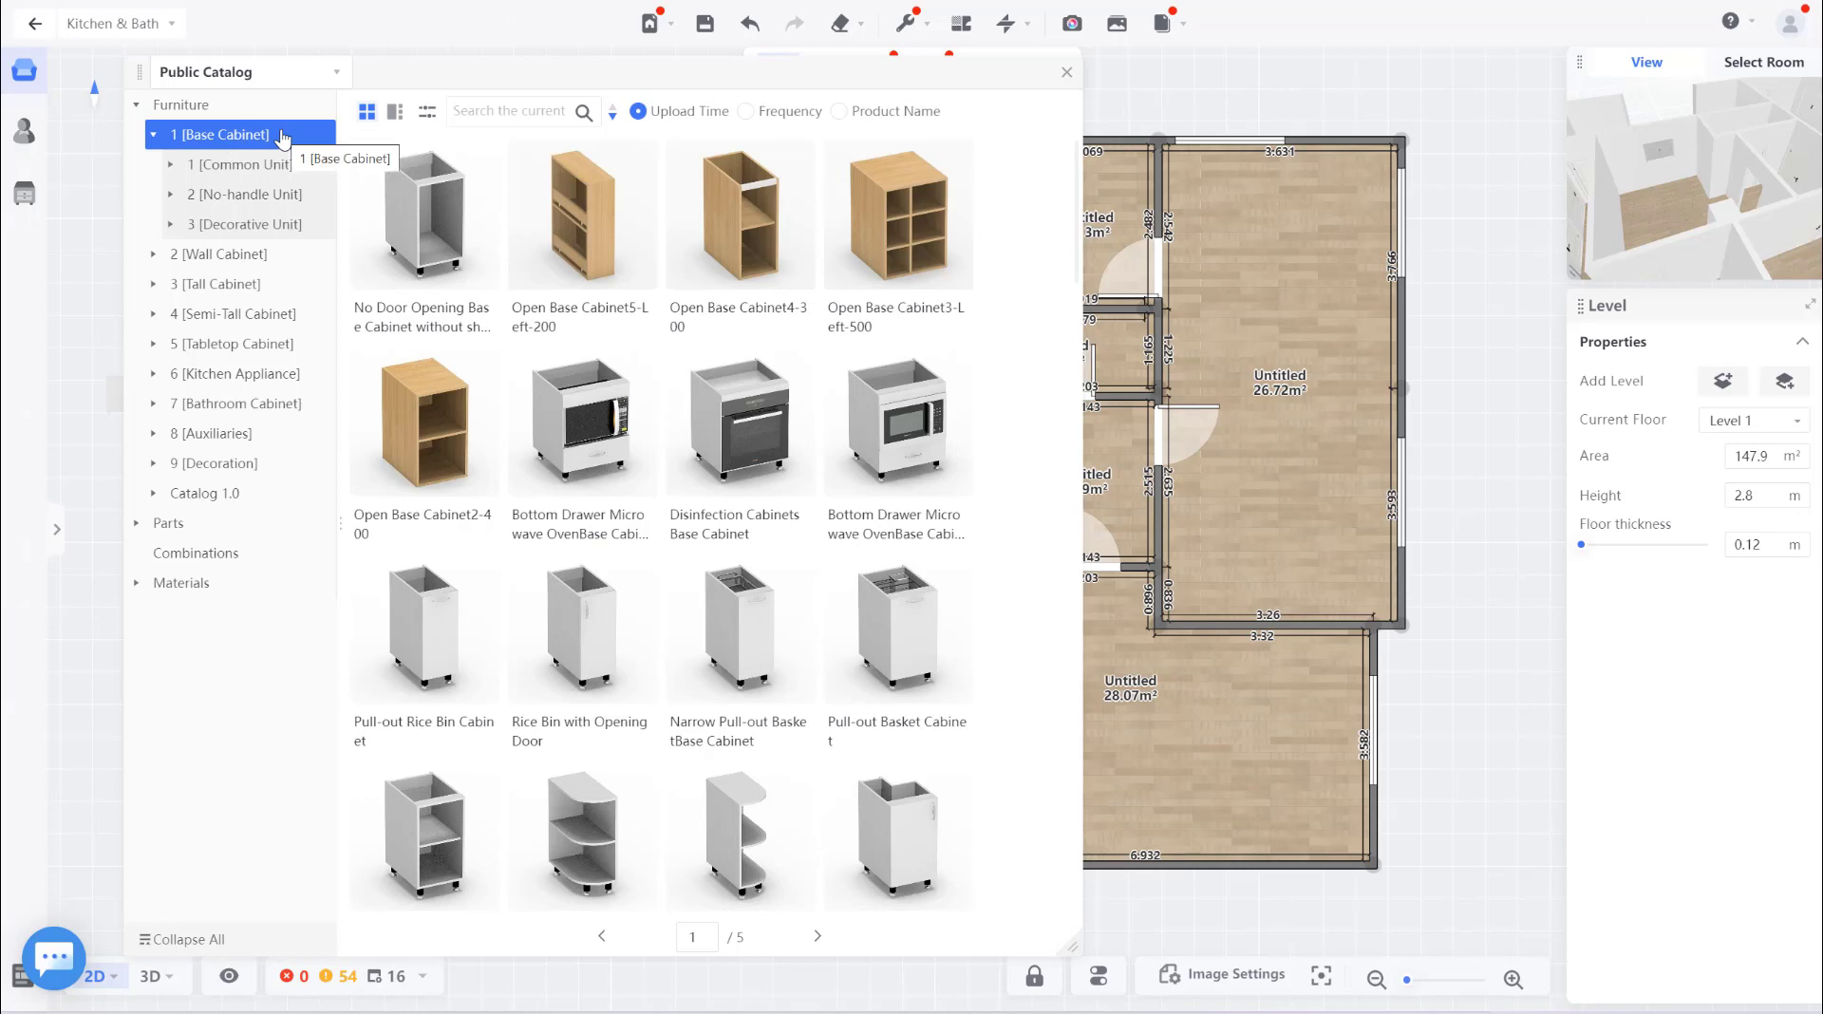
Browse the Common Unit base cabinets (doors, drawers, sink, stove, functional), then the No-handle Unit cabinets.
click(219, 168)
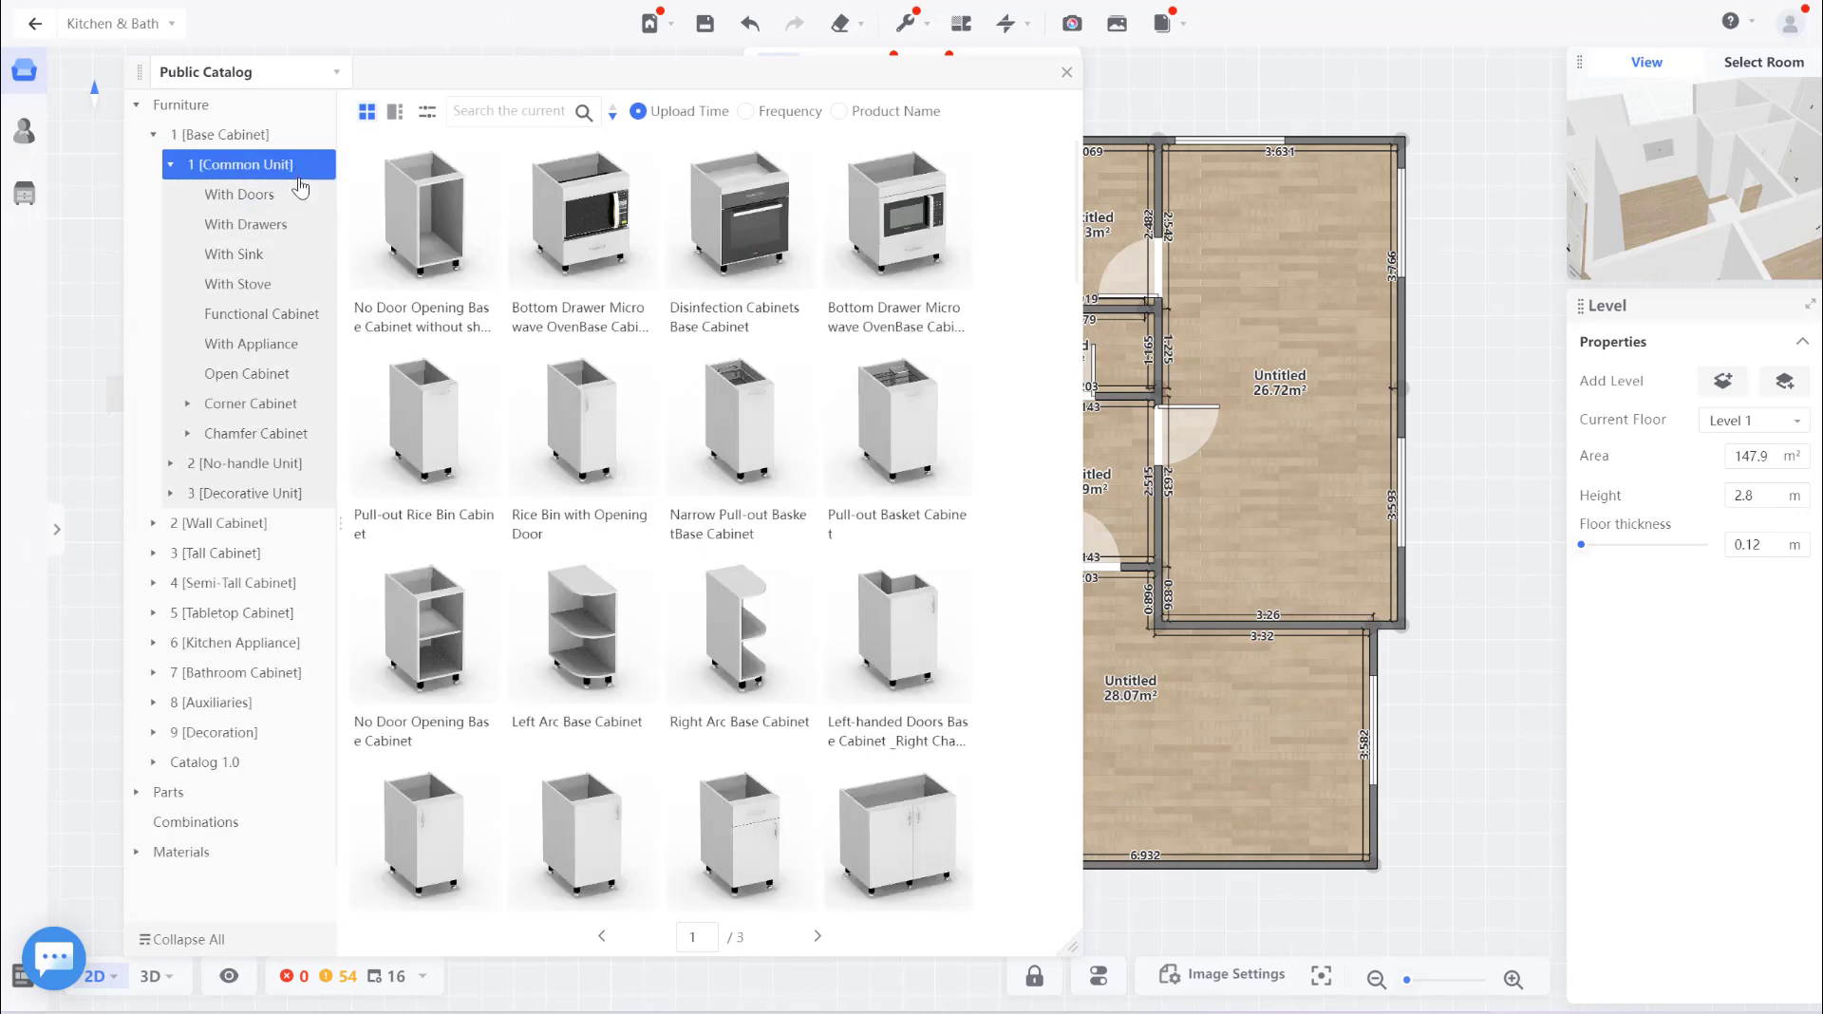
click(240, 196)
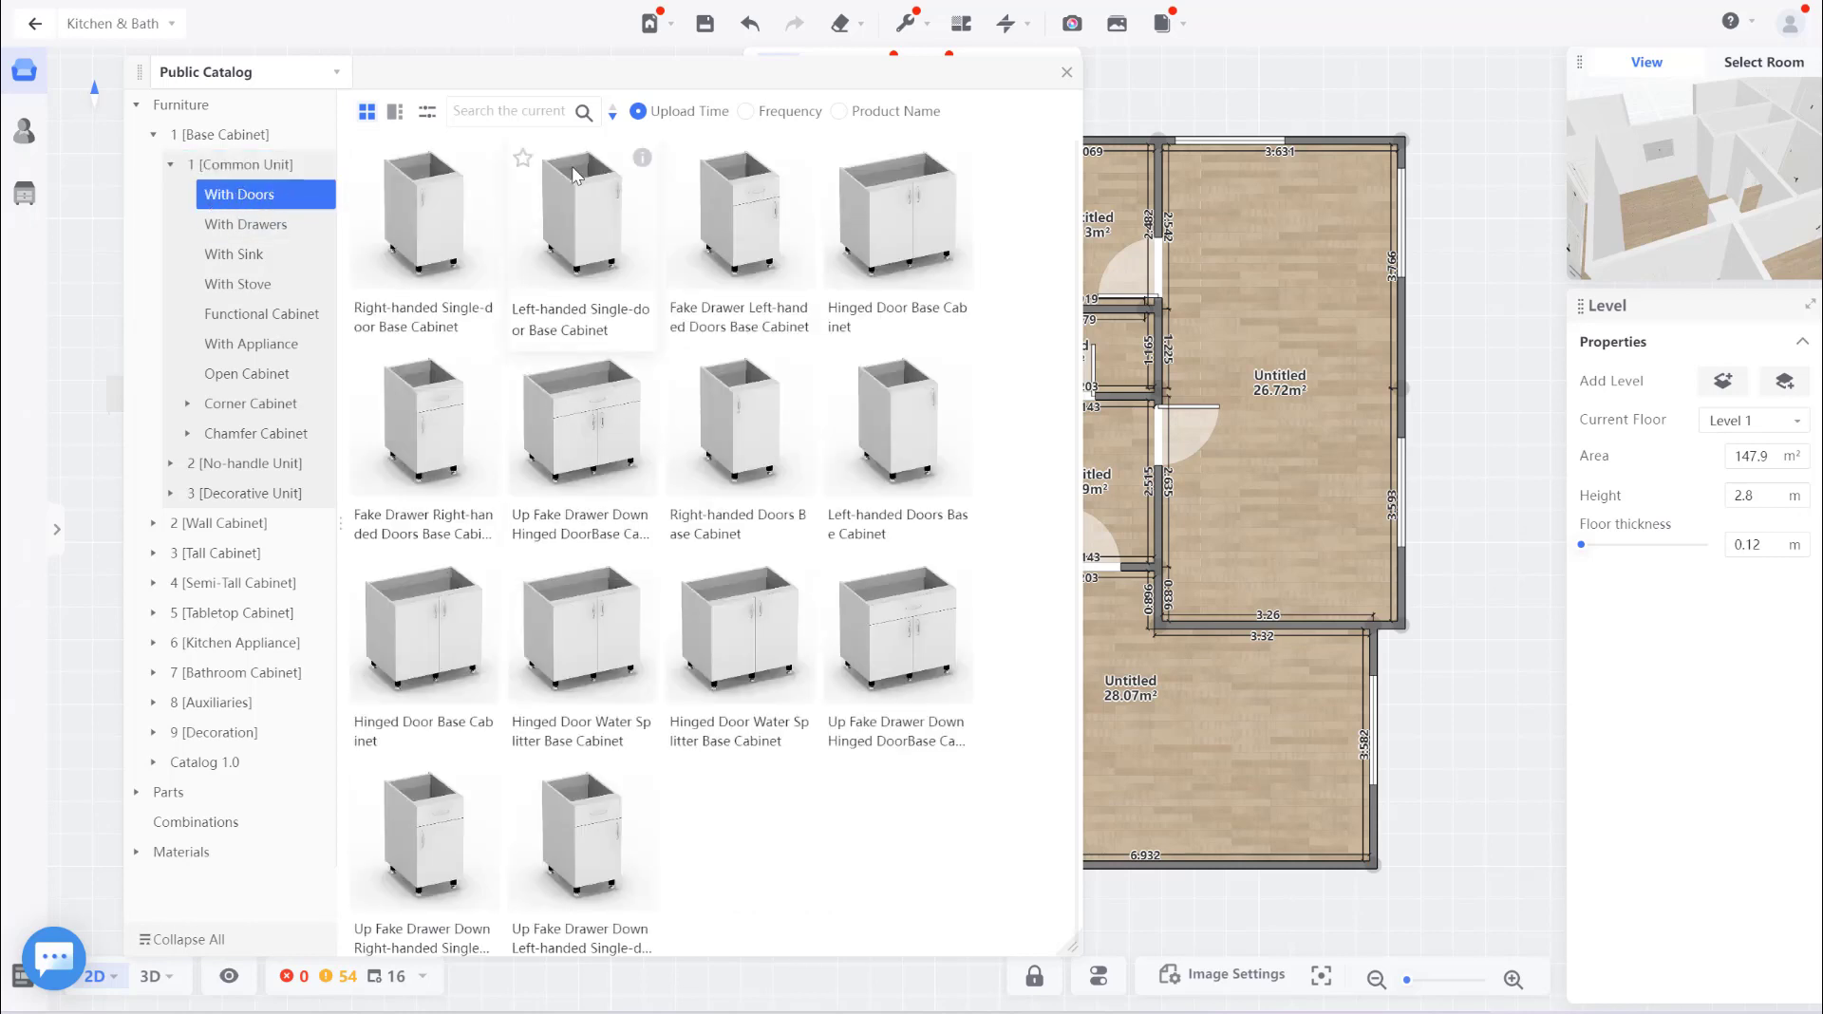
click(245, 235)
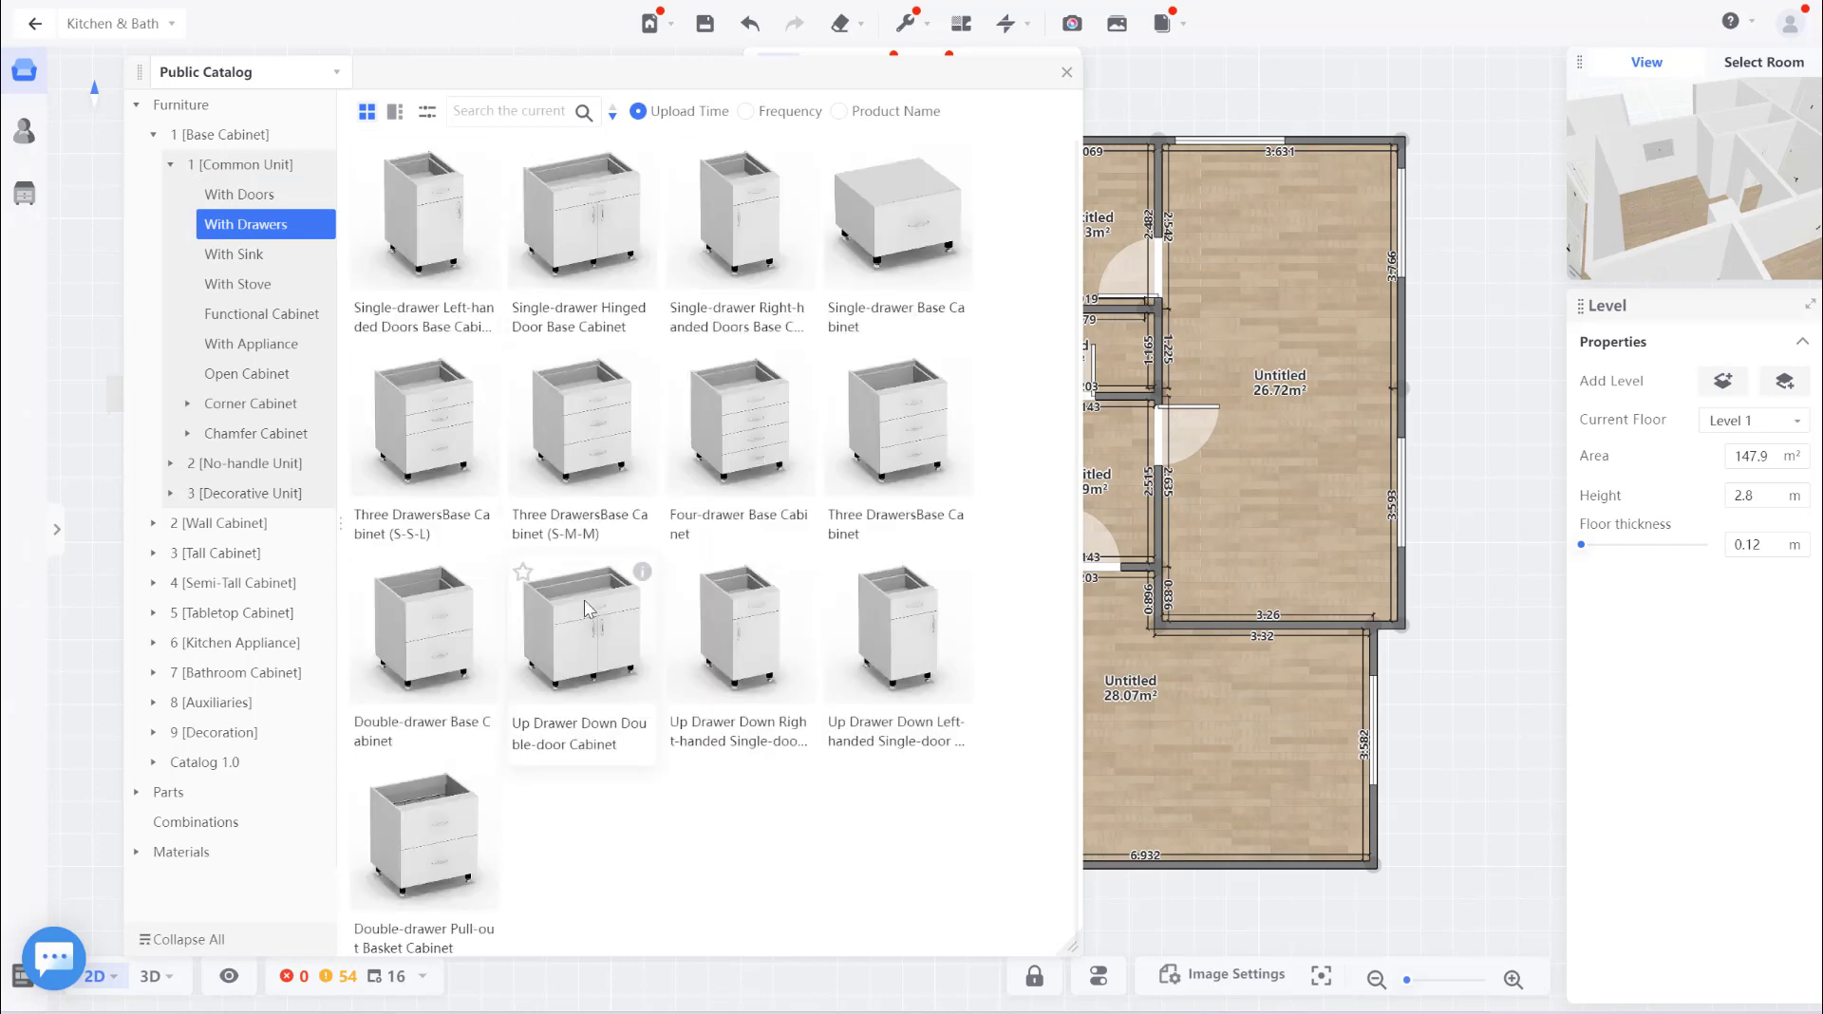
click(248, 258)
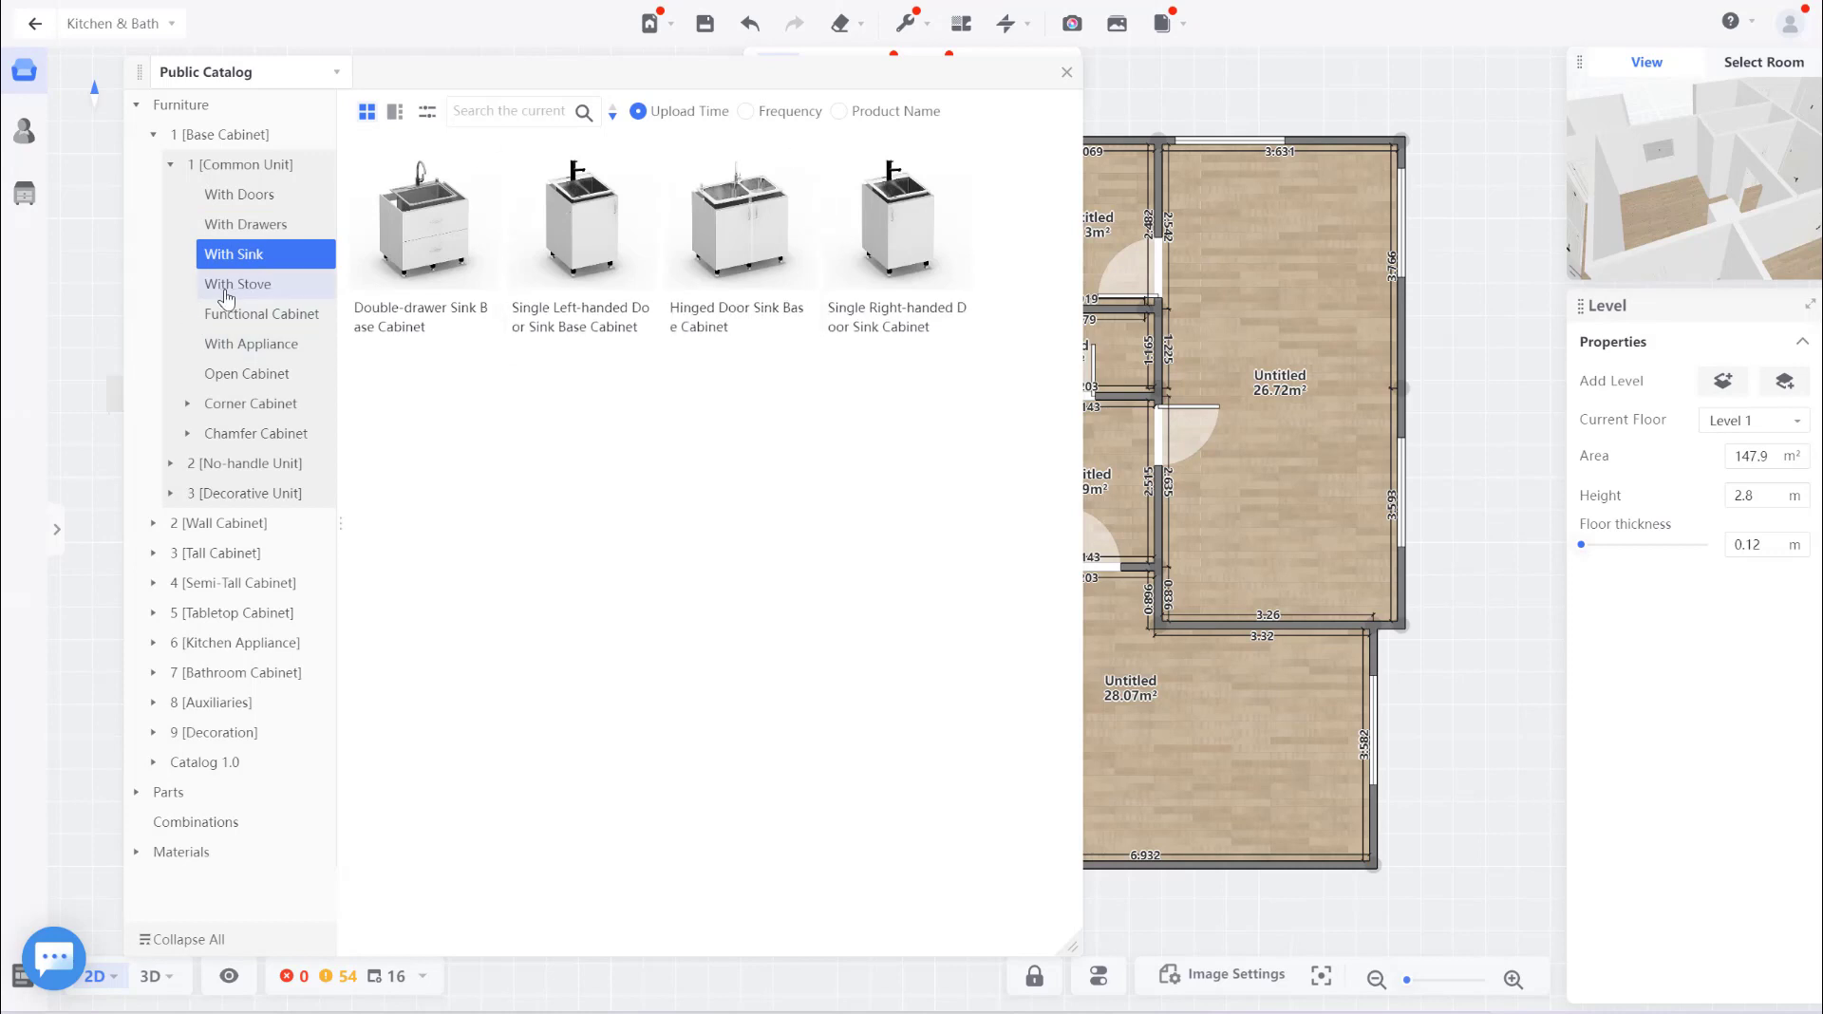
click(229, 293)
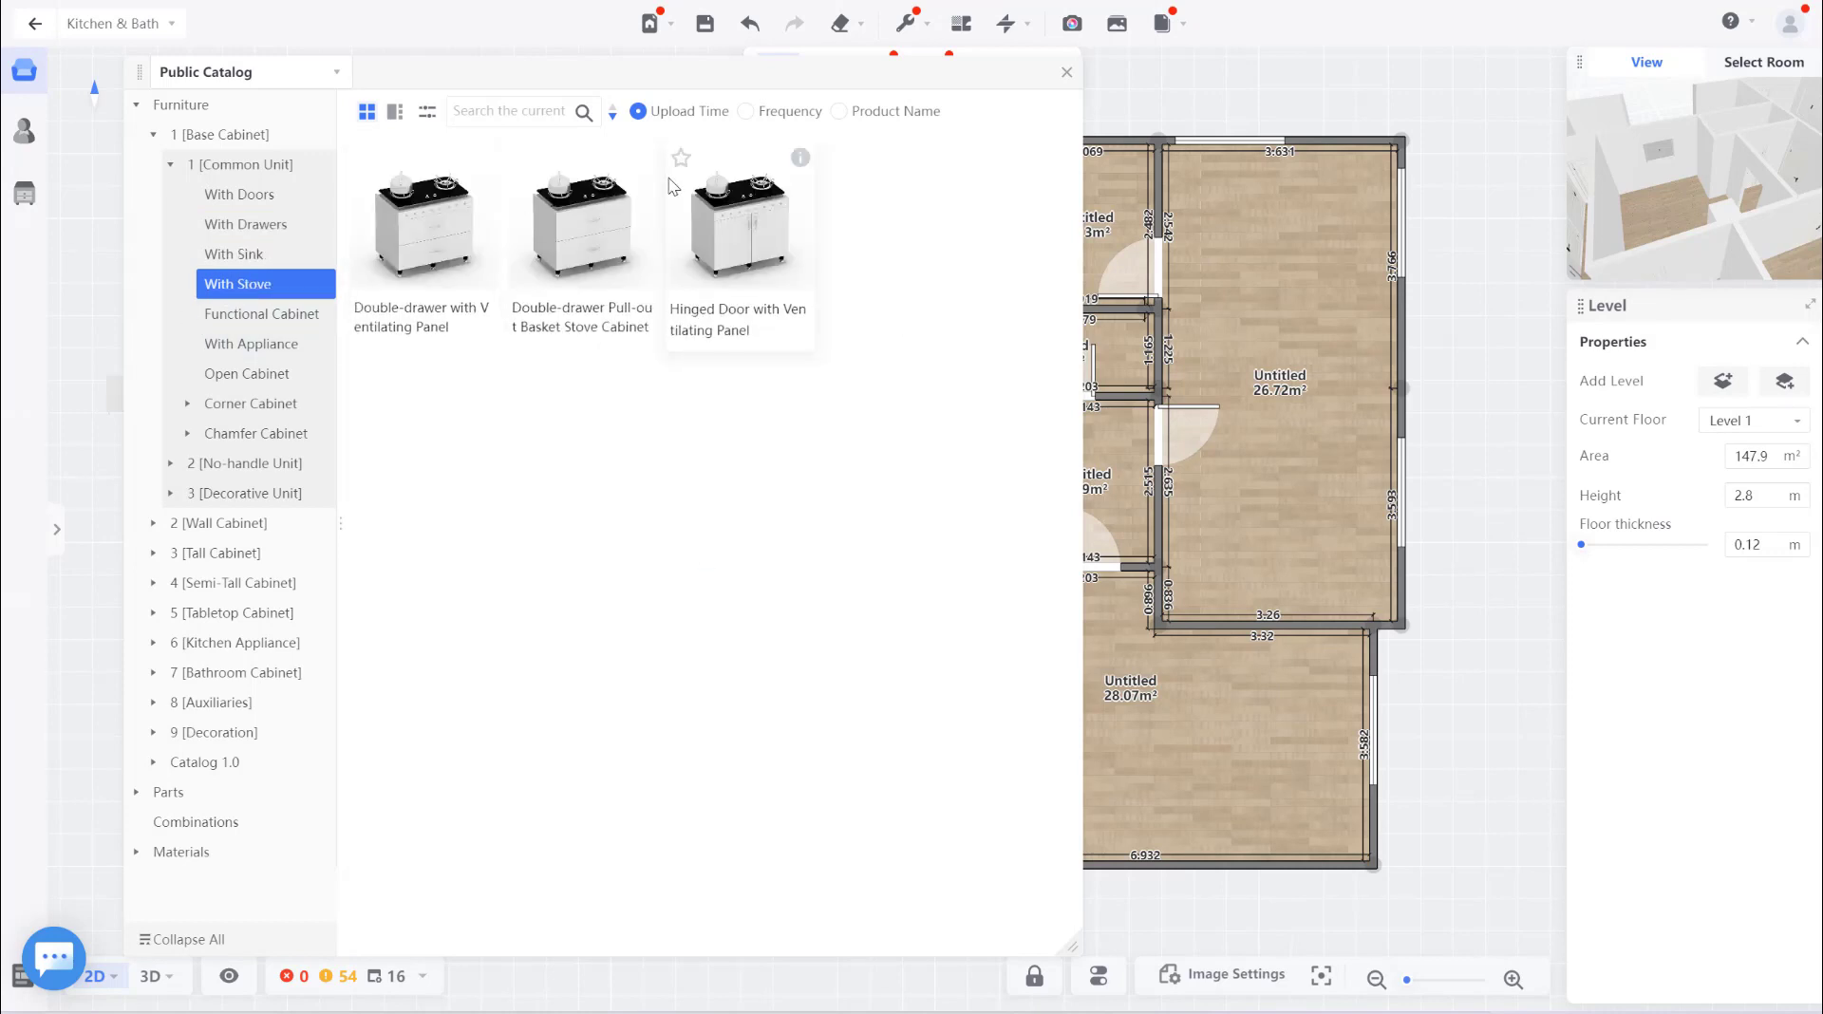
click(236, 319)
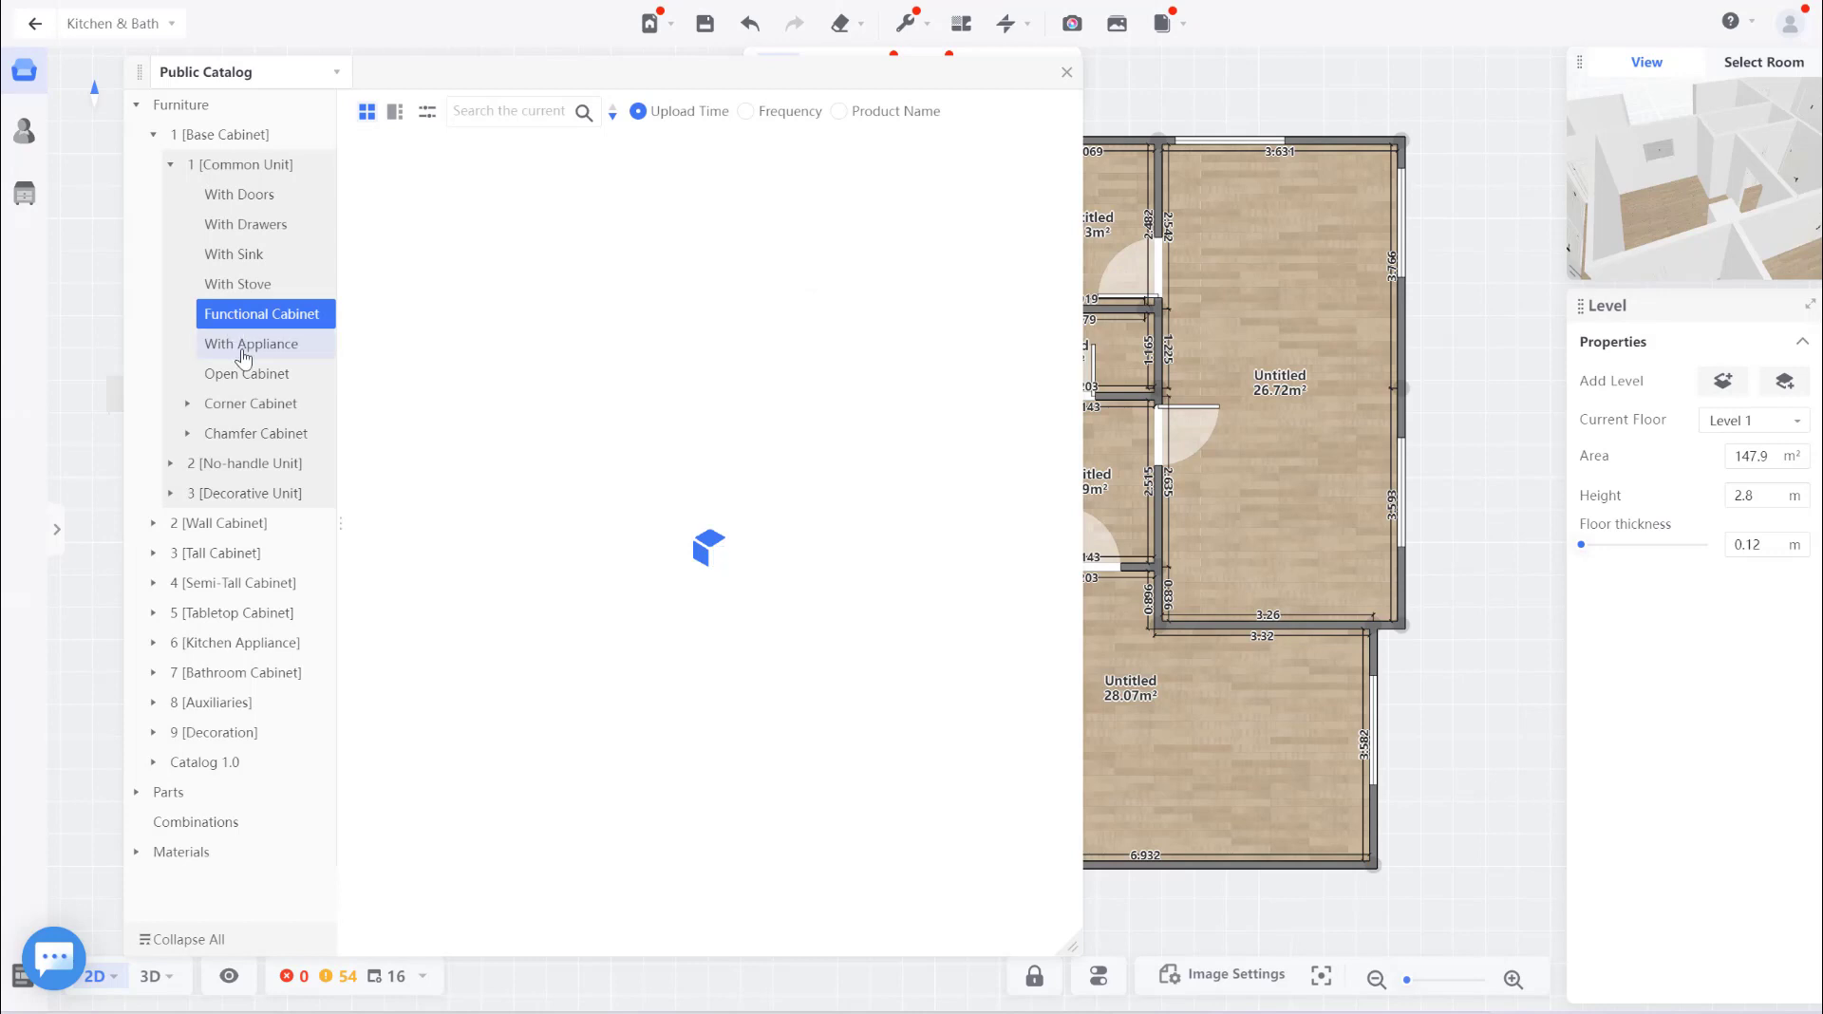
click(227, 464)
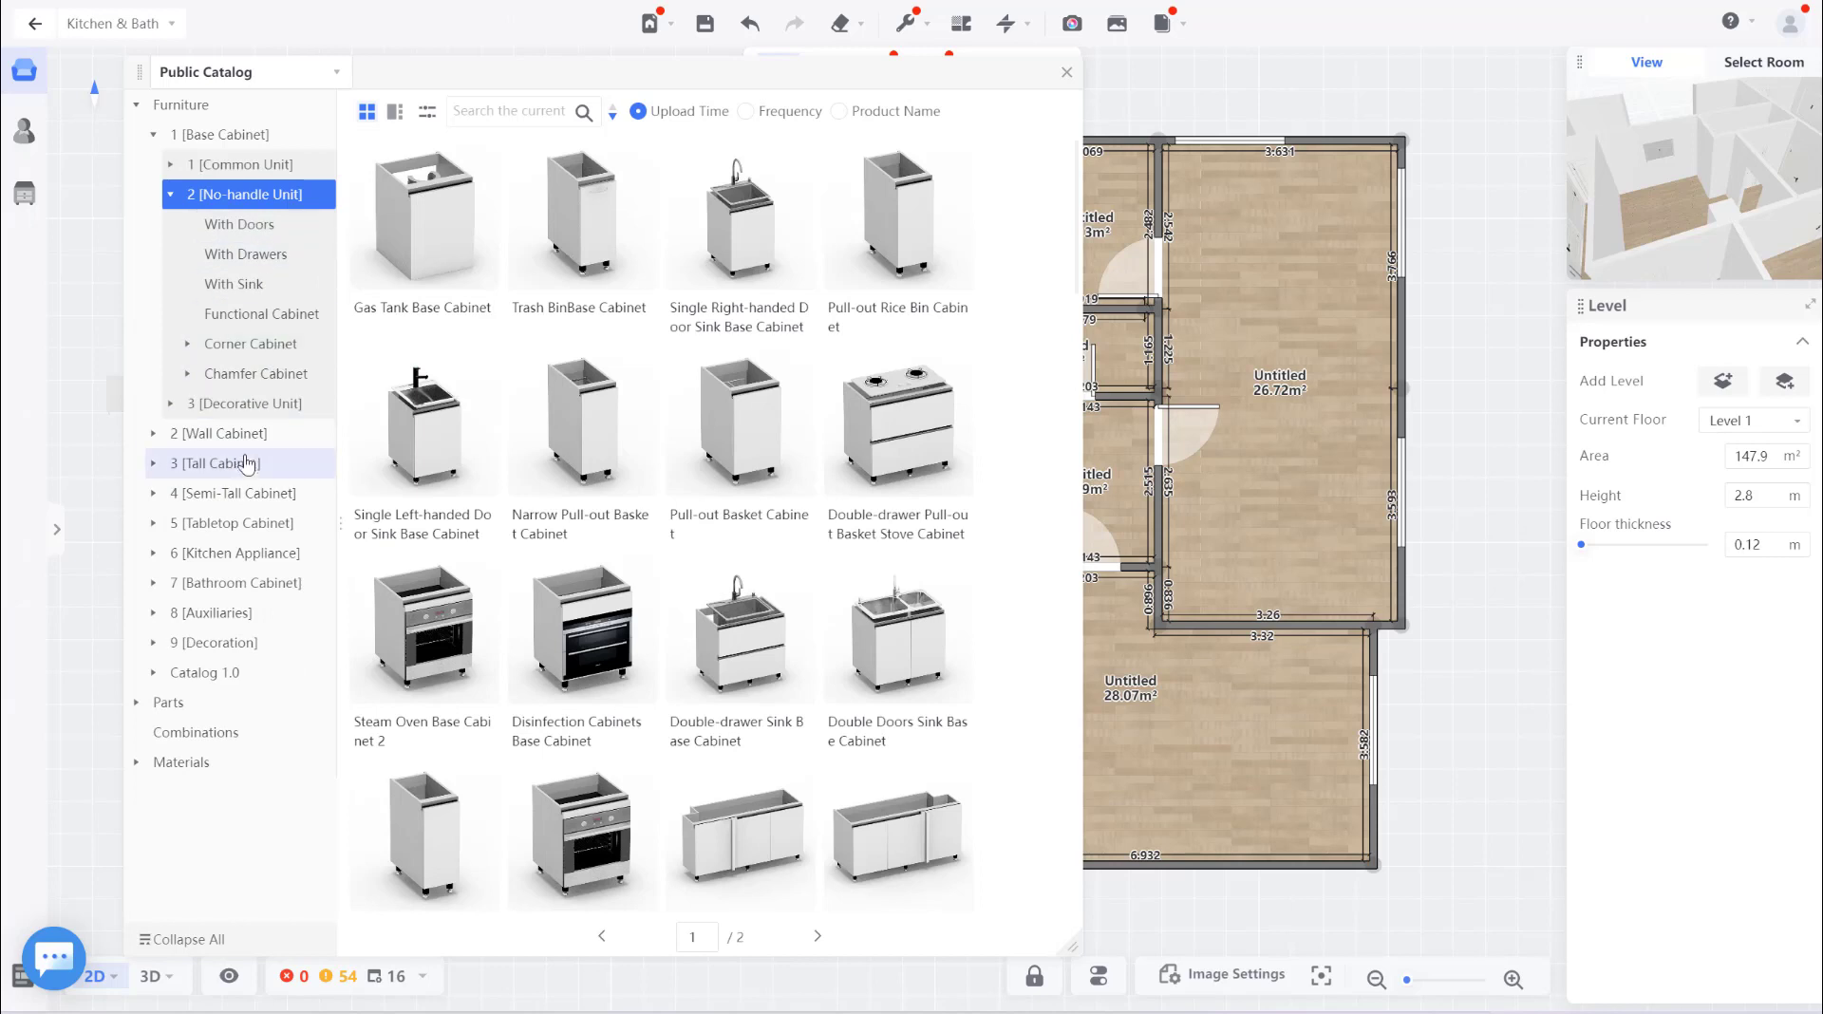
Select Wall Cabinet and scroll through its product grid.
click(197, 439)
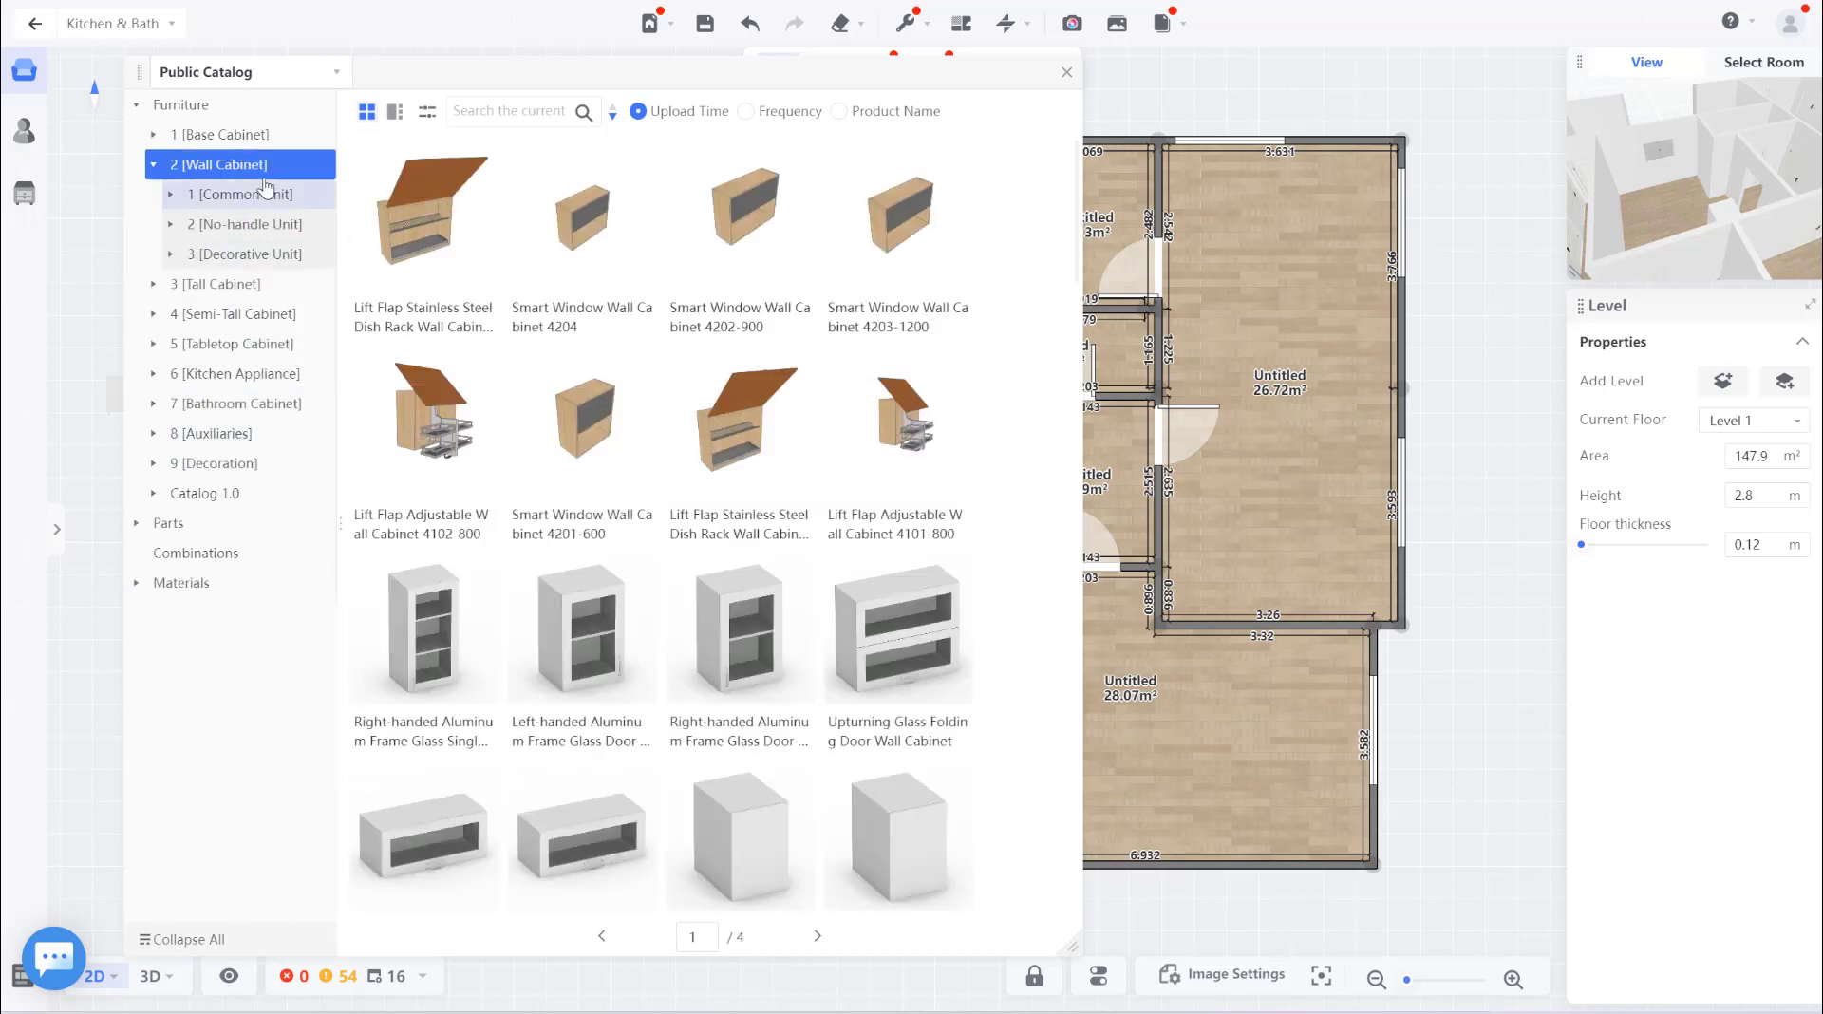
scroll(803, 597, down, 5)
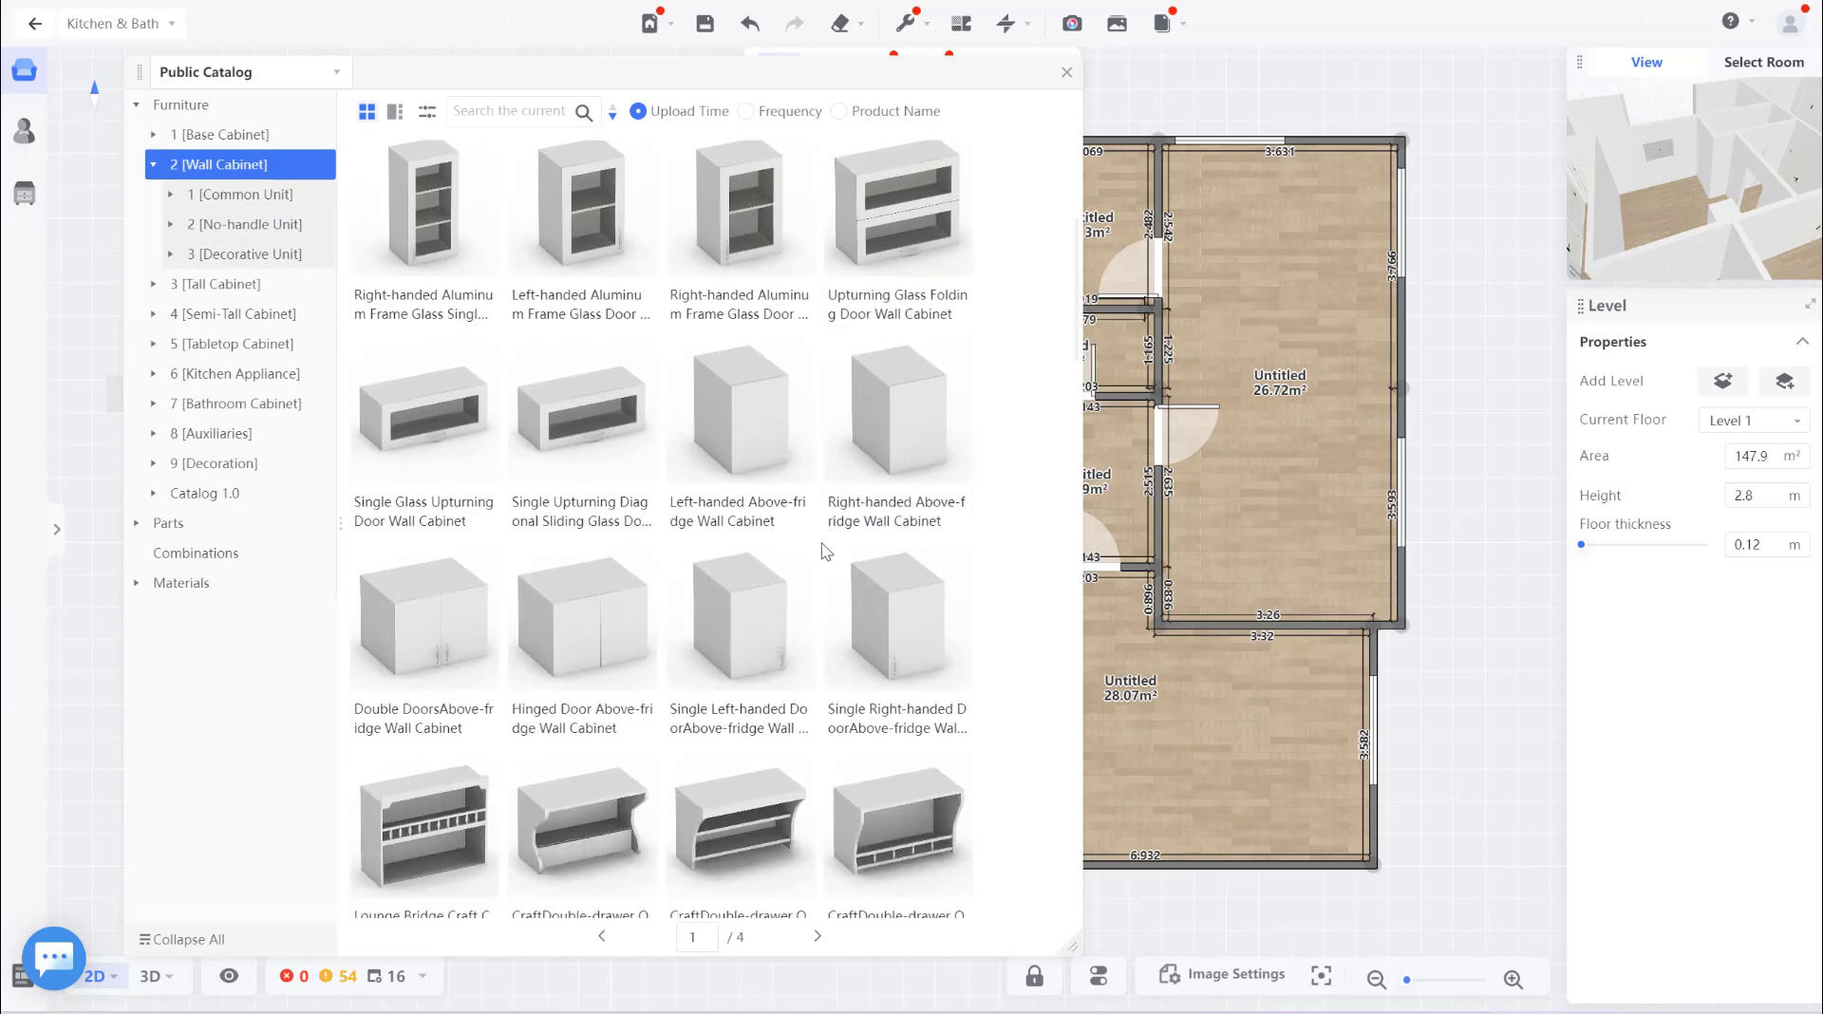
scroll(823, 550, down, 3)
scroll(749, 486, down, 1)
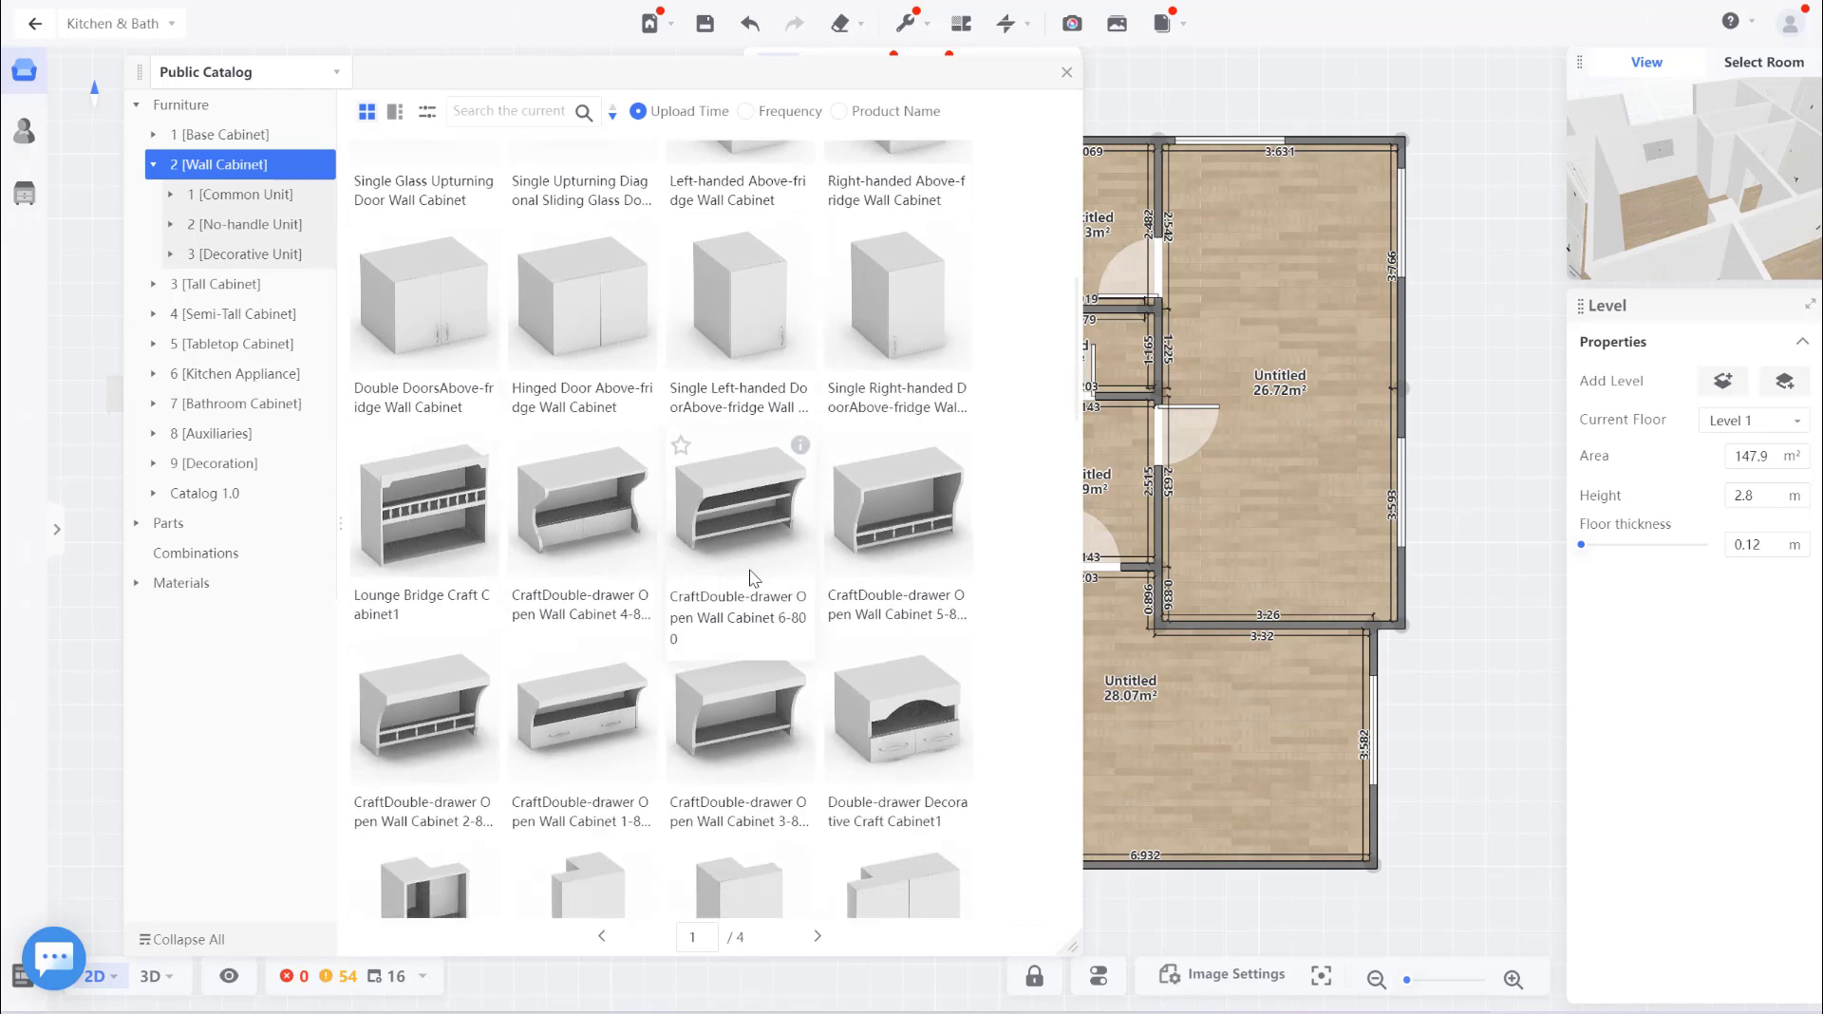
scroll(777, 580, down, 5)
scroll(779, 581, up, 4)
scroll(781, 587, up, 5)
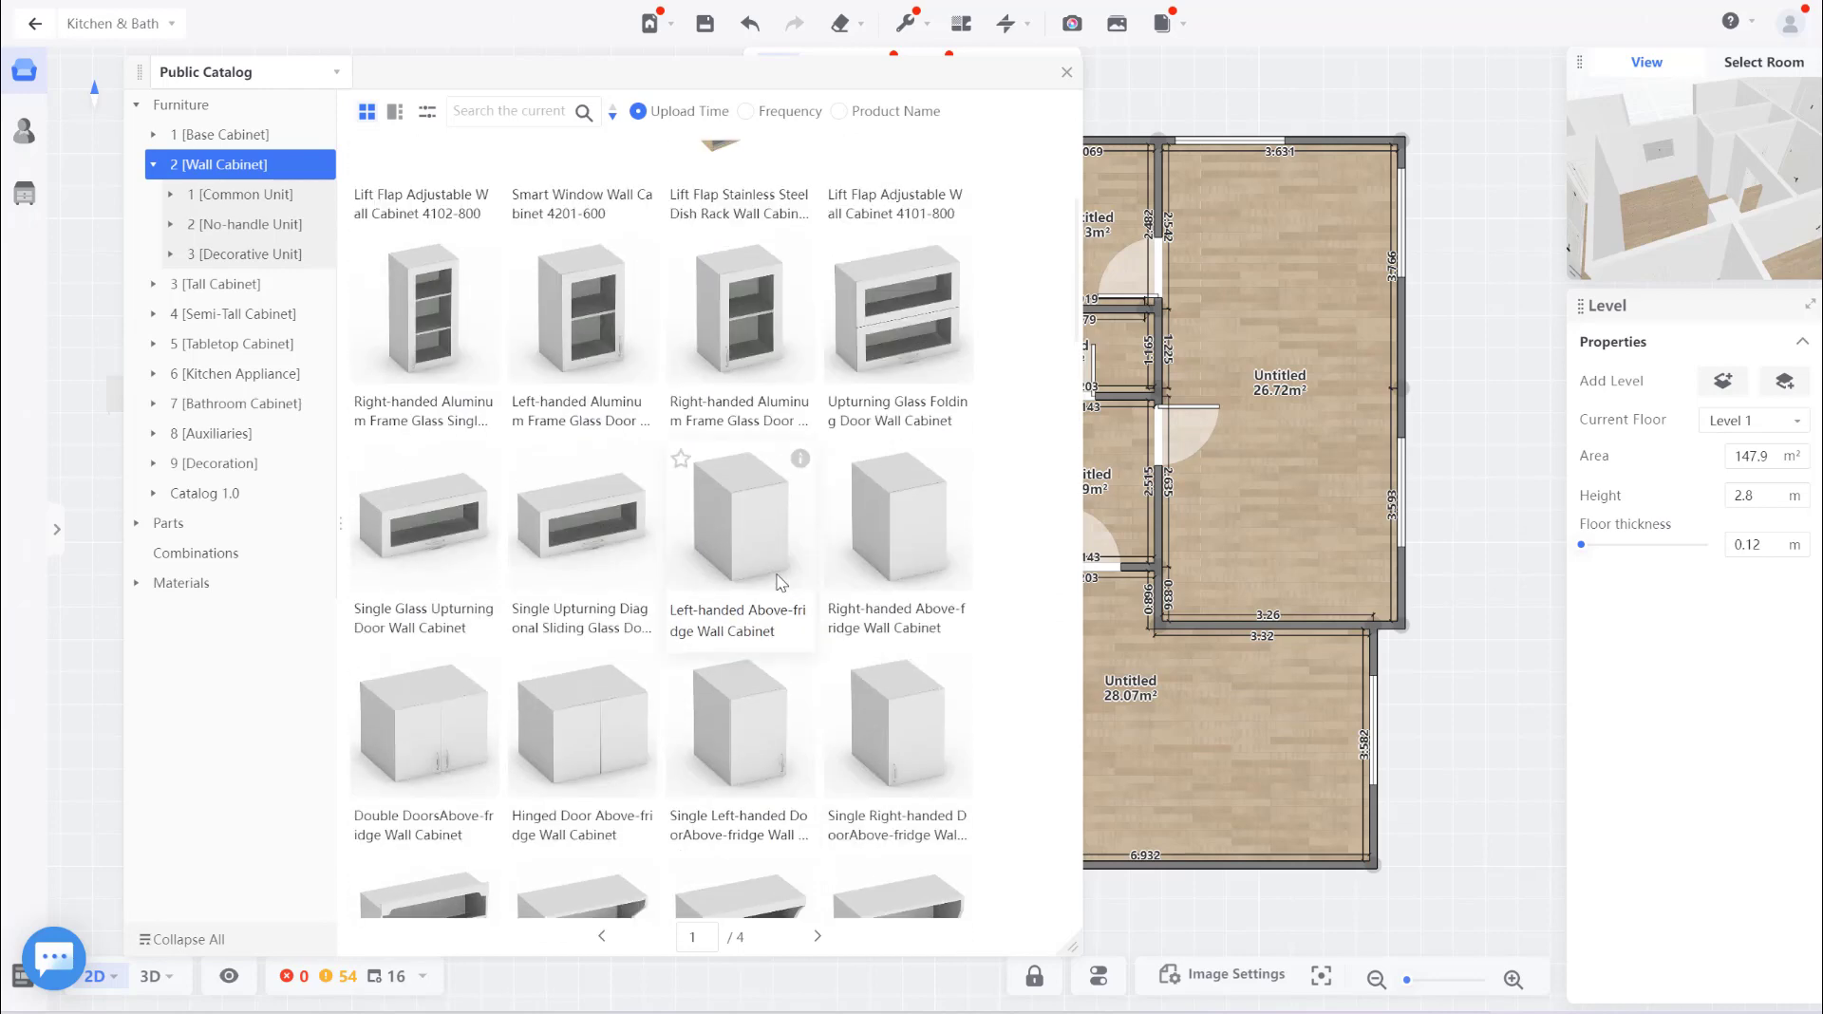
scroll(782, 593, down, 5)
scroll(781, 593, down, 3)
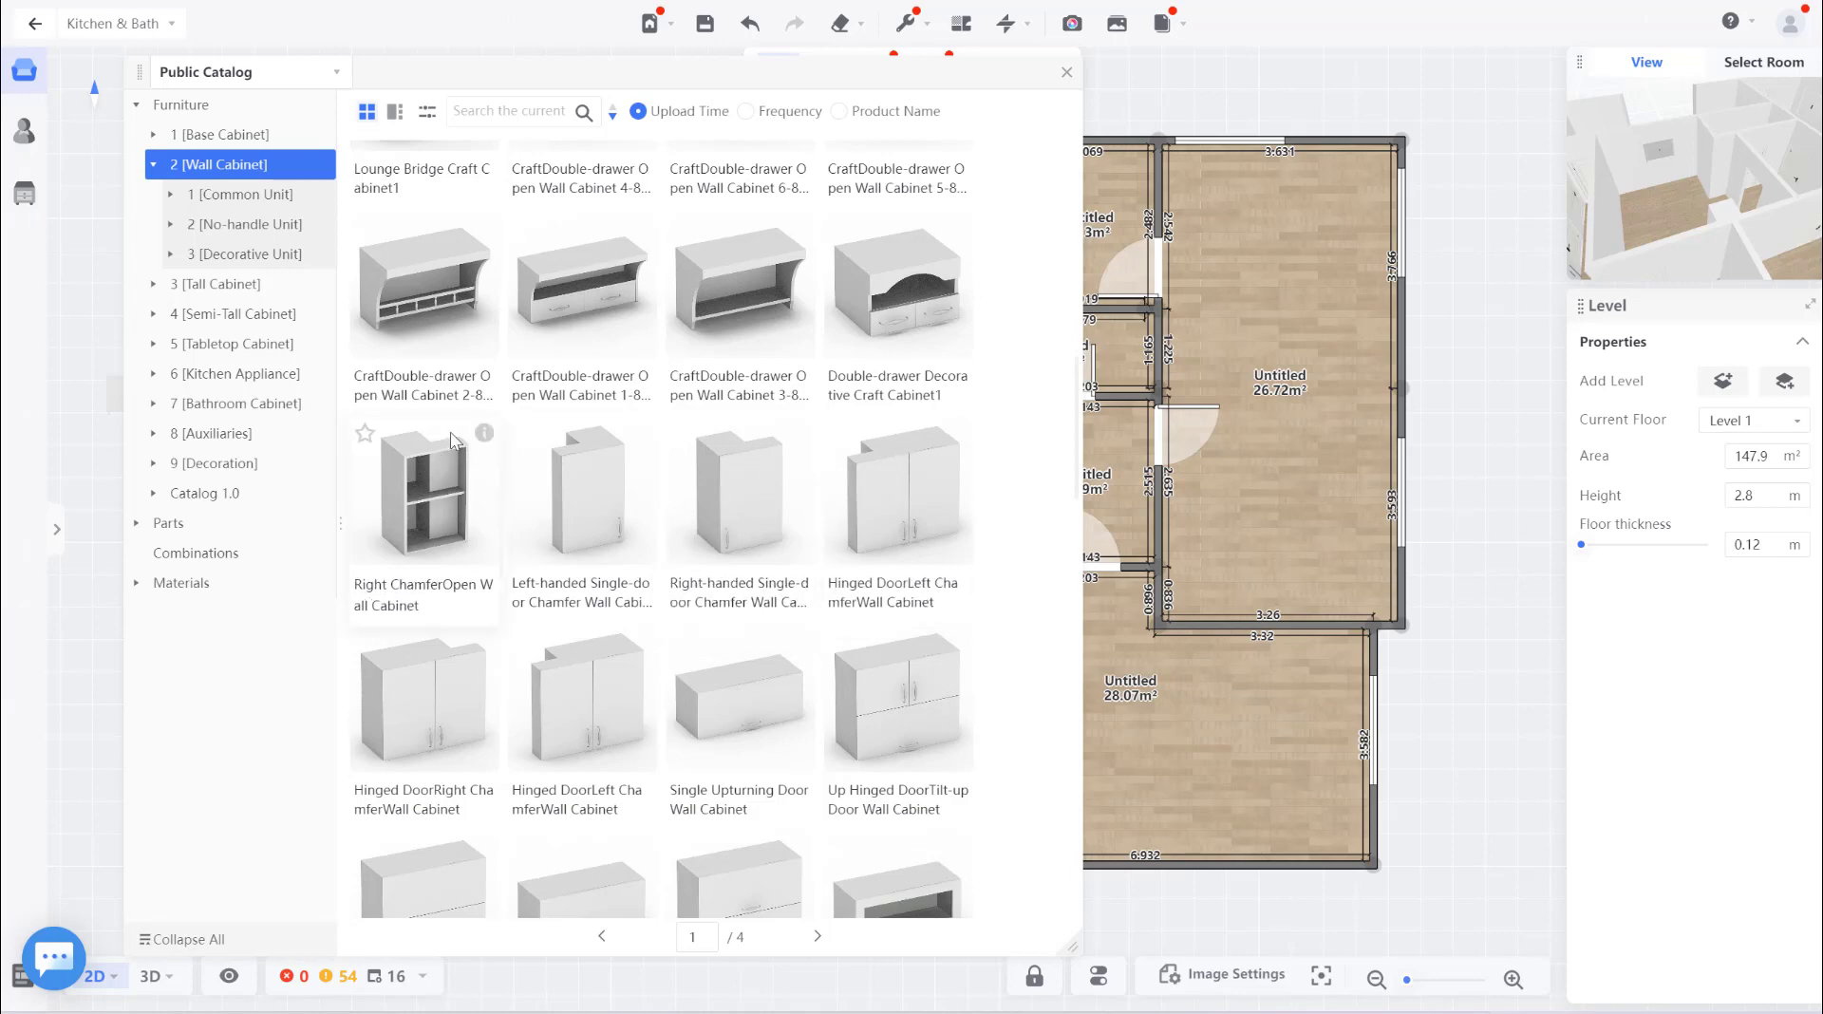
scroll(680, 532, down, 5)
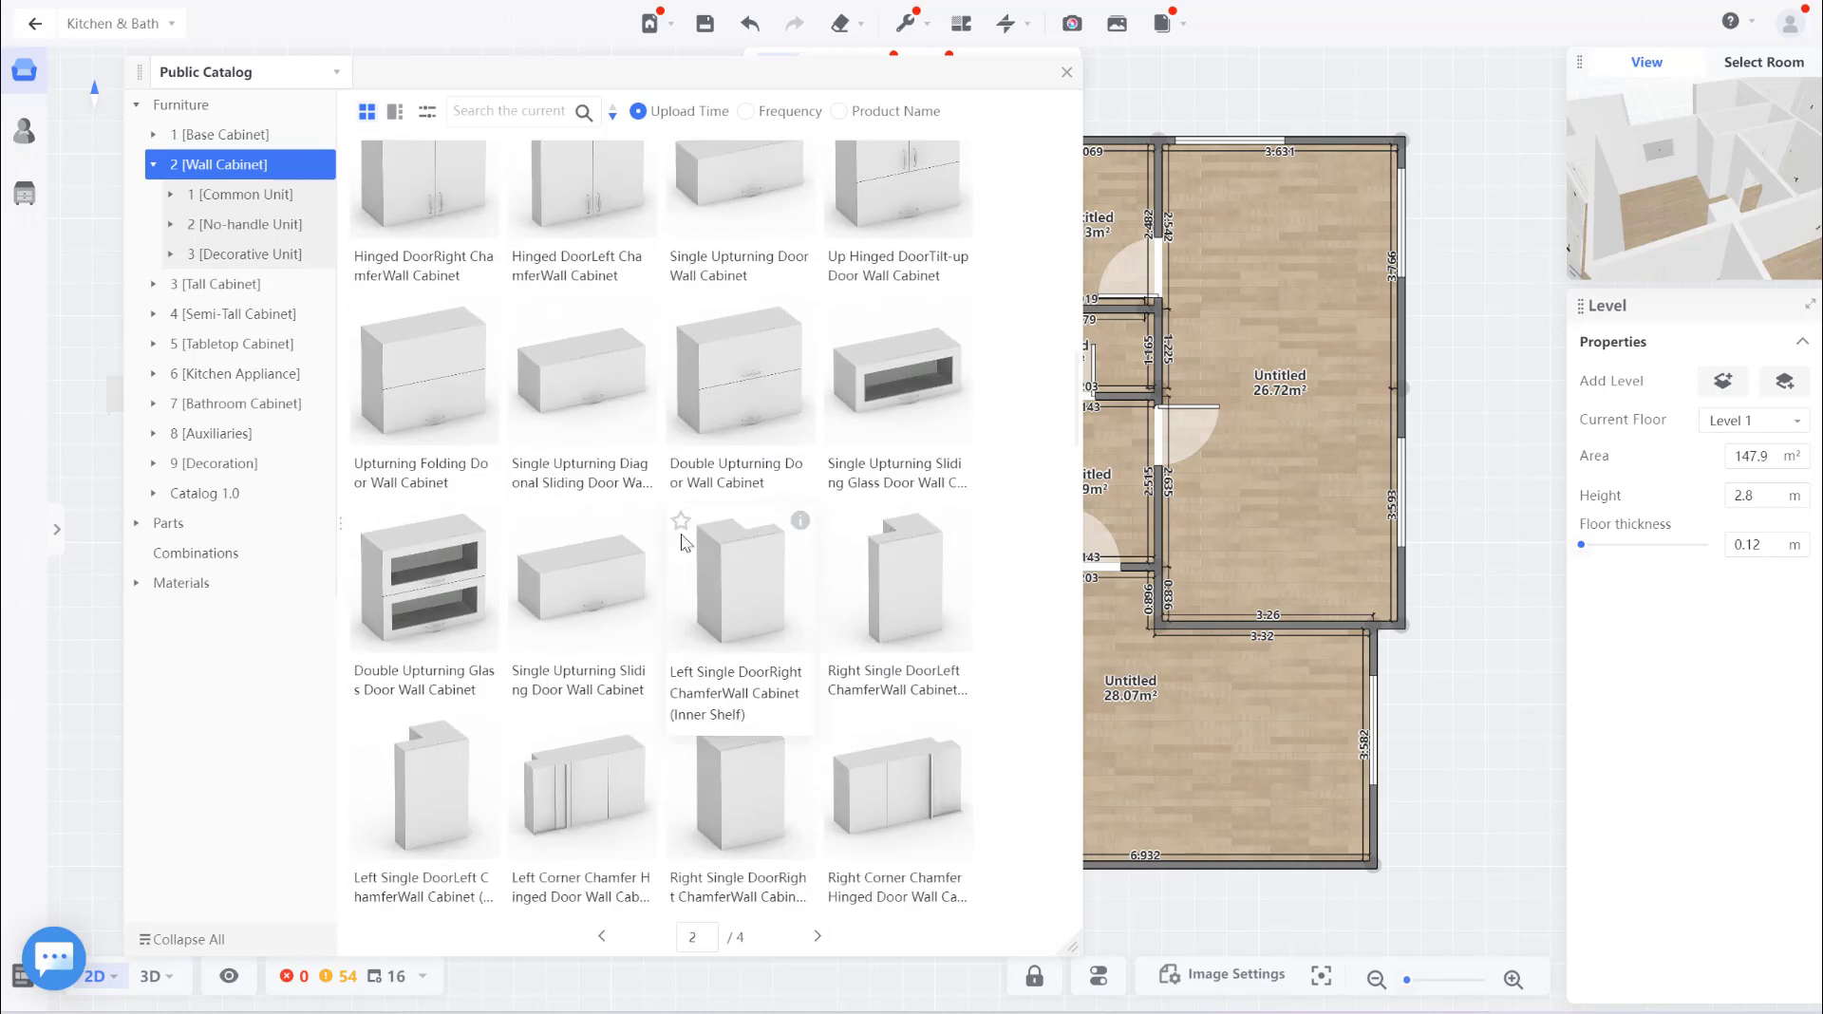
scroll(682, 532, up, 5)
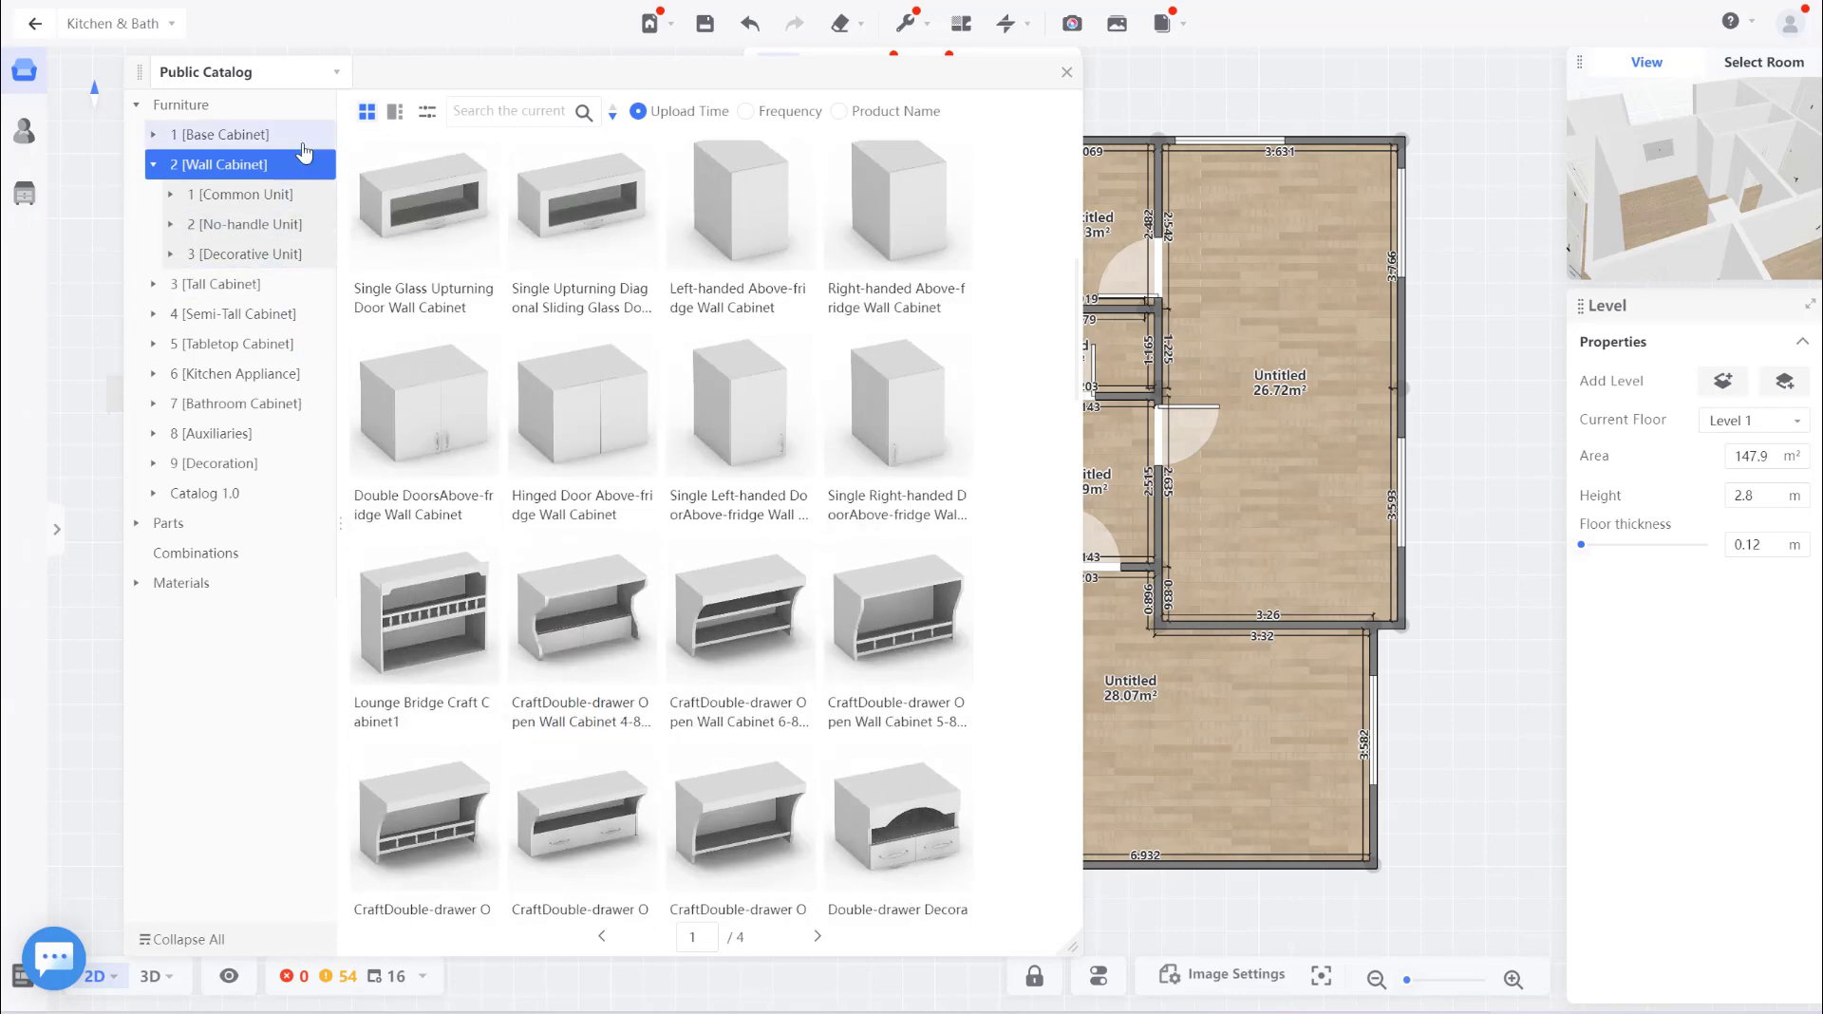
Browse Tall Cabinet Common Units, including the door and built-in appliance versions.
click(205, 285)
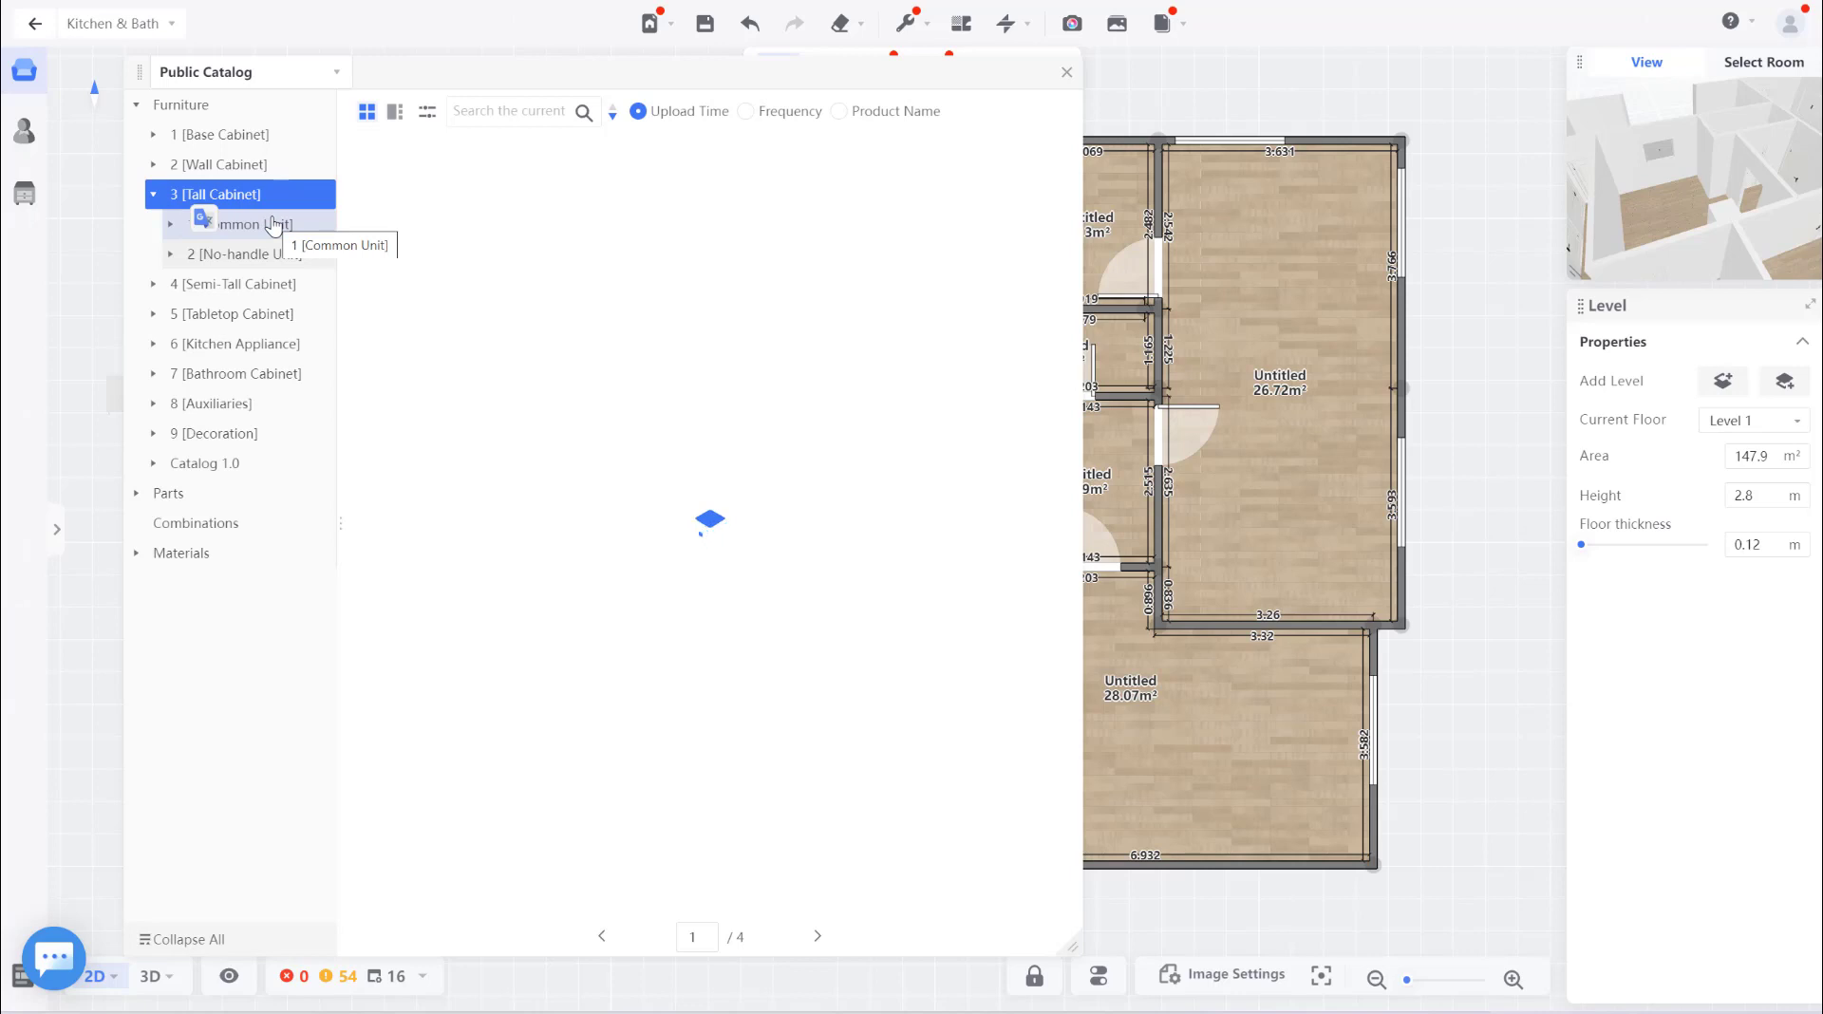
click(330, 225)
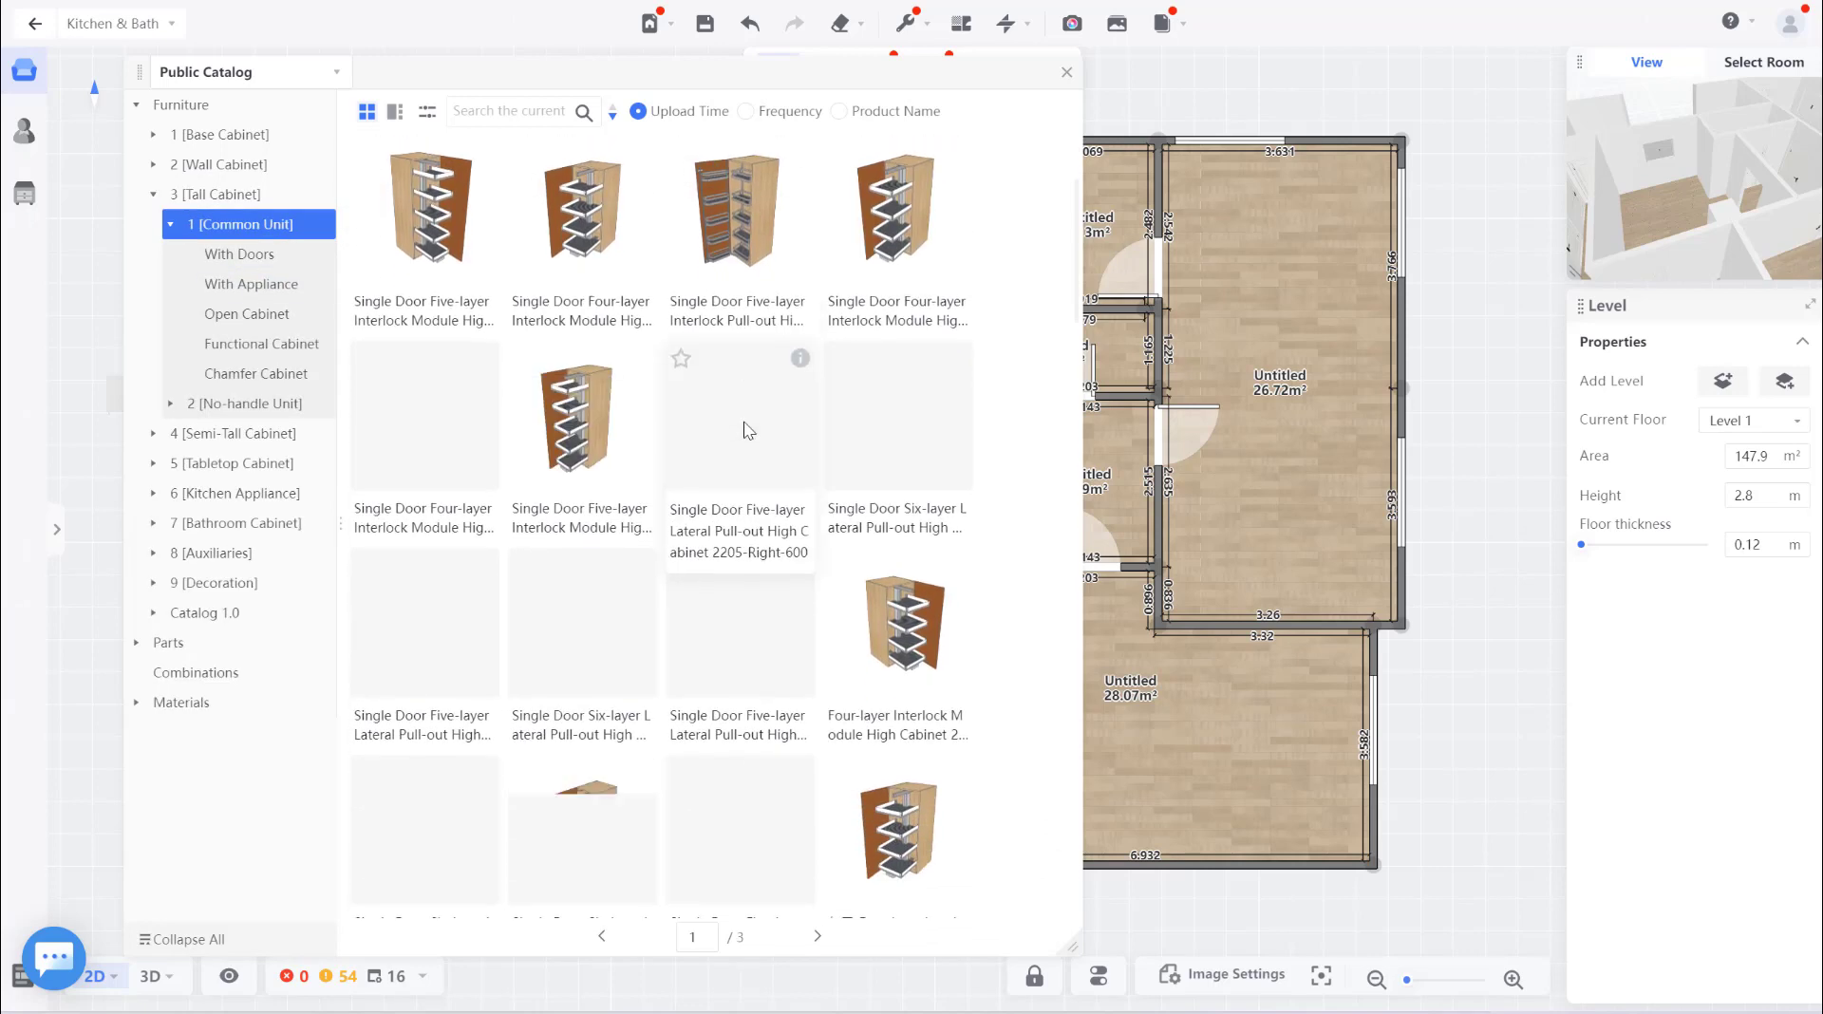
scroll(755, 437, down, 2)
scroll(765, 479, down, 3)
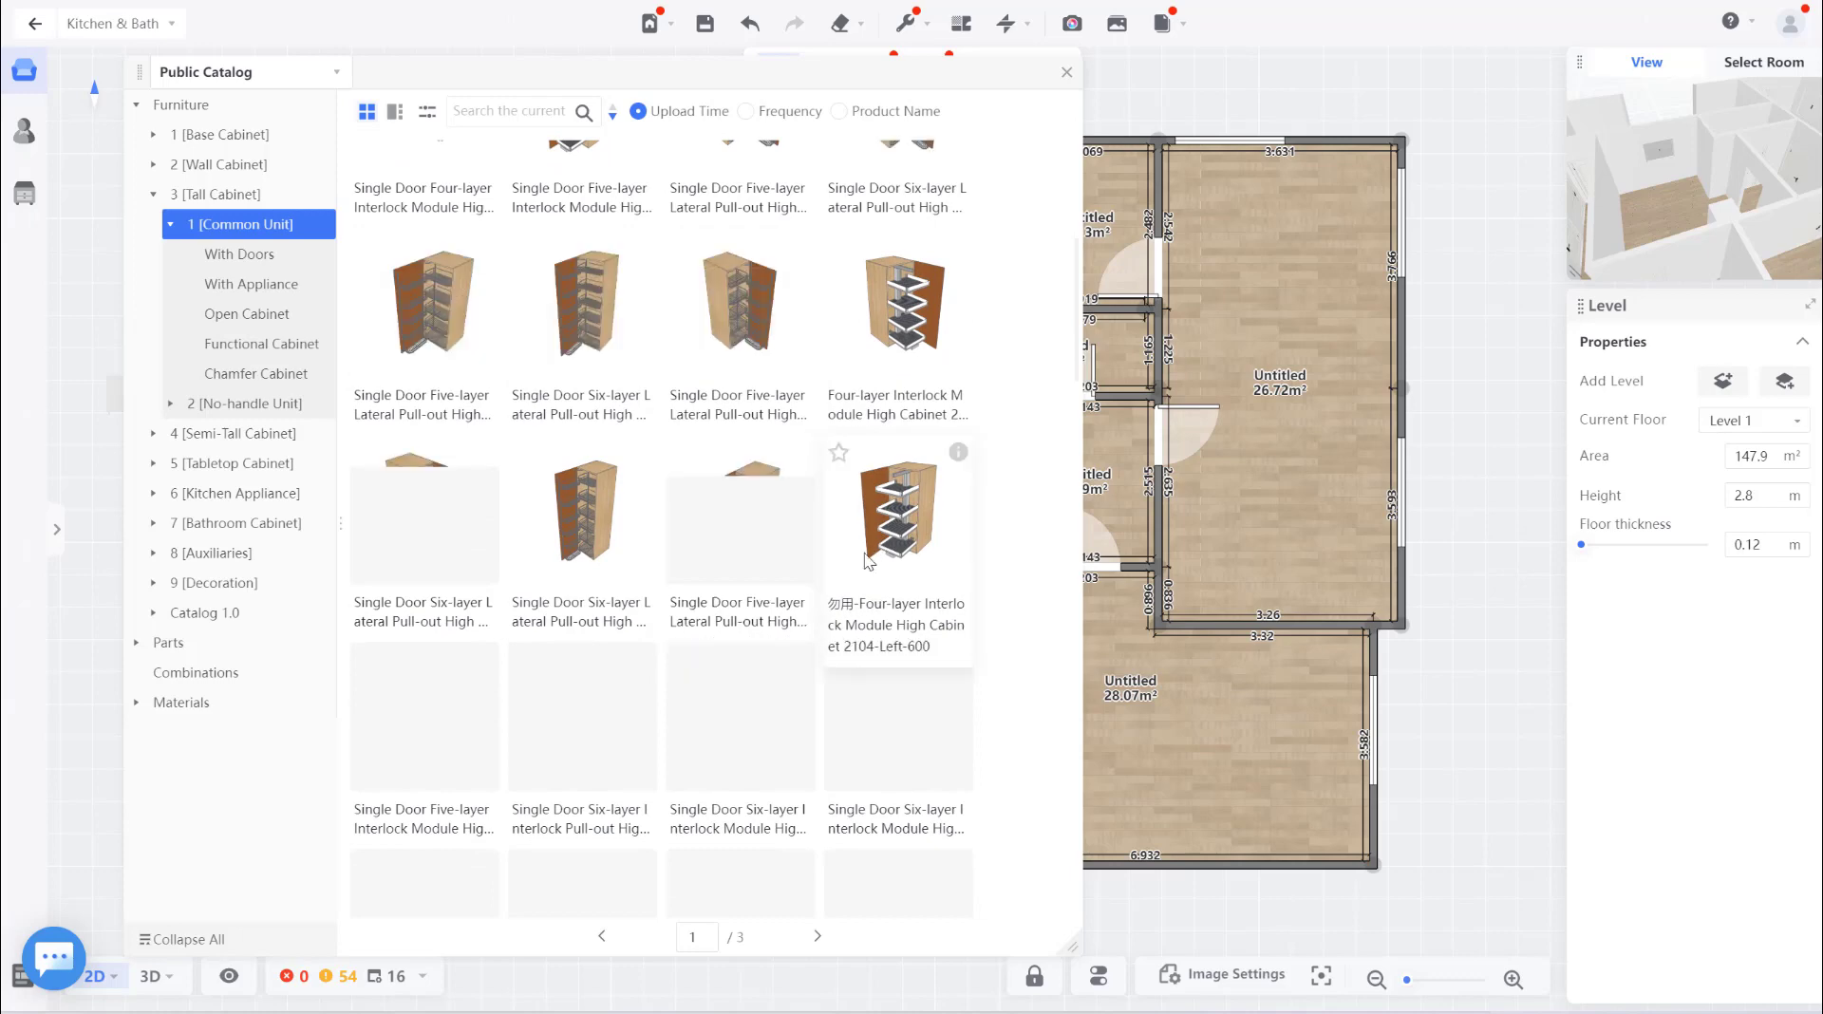
scroll(771, 532, down, 3)
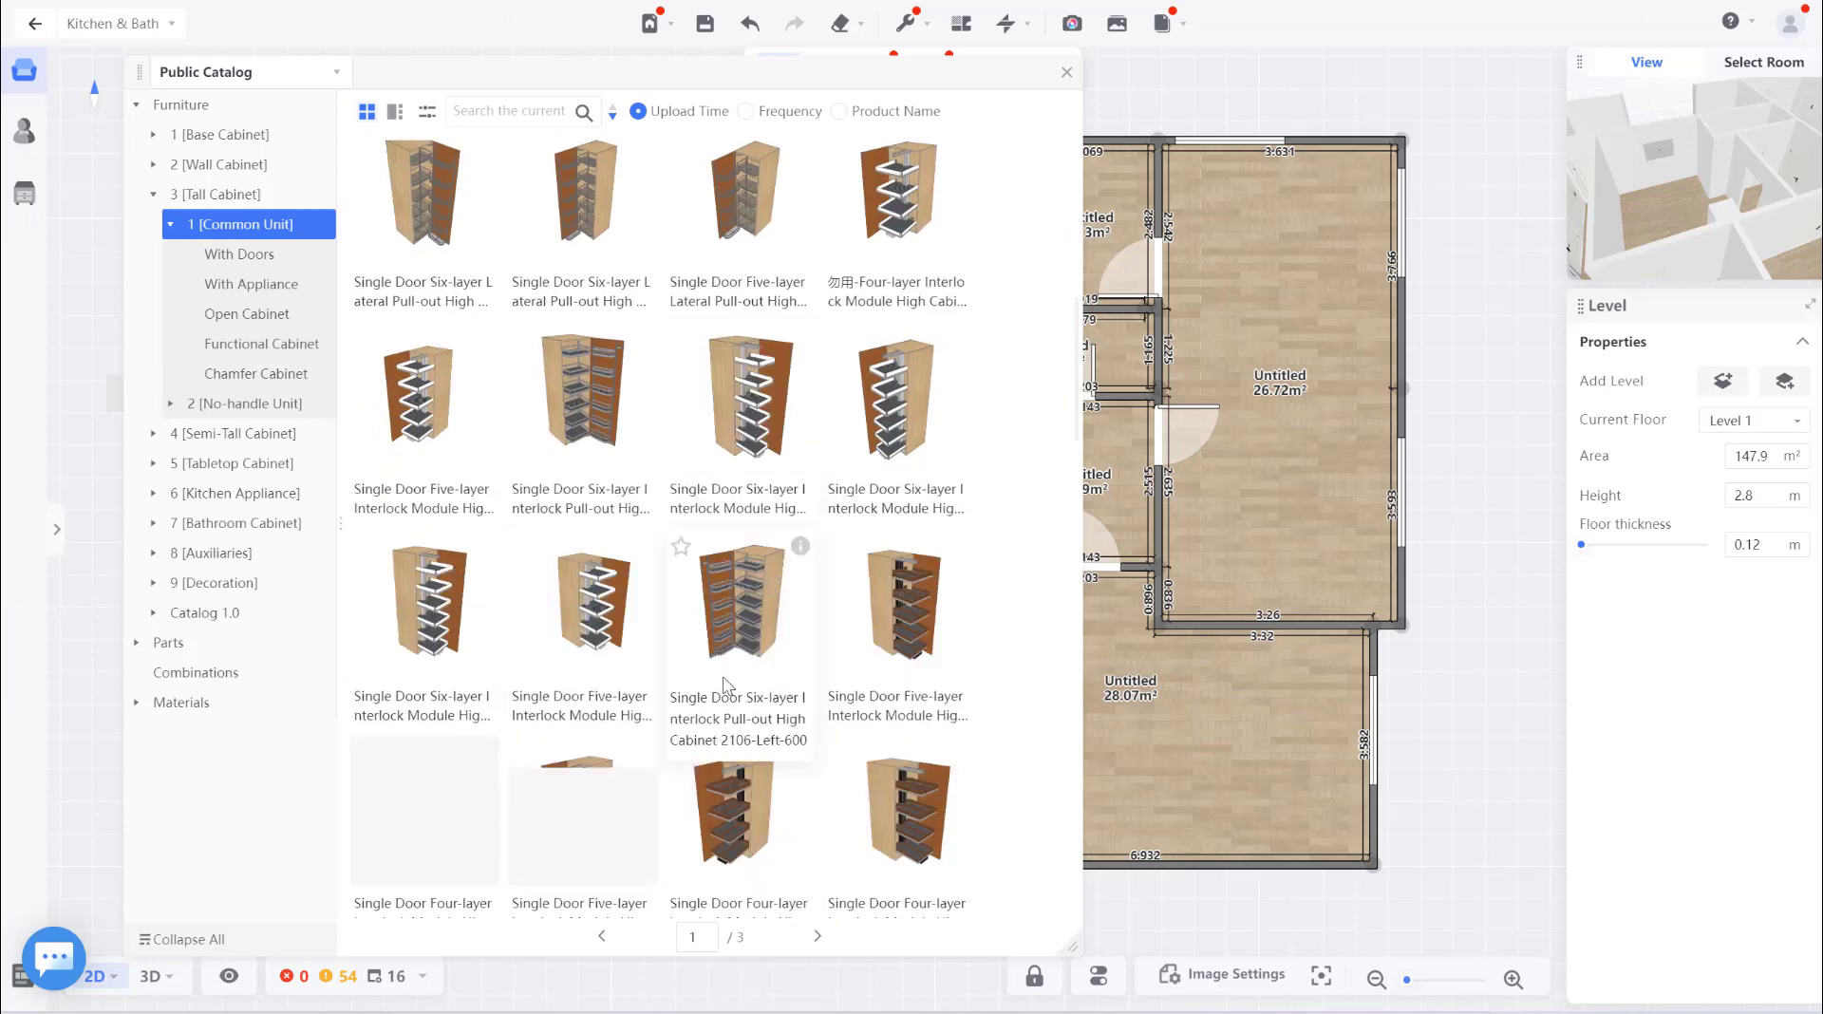
scroll(712, 617, down, 3)
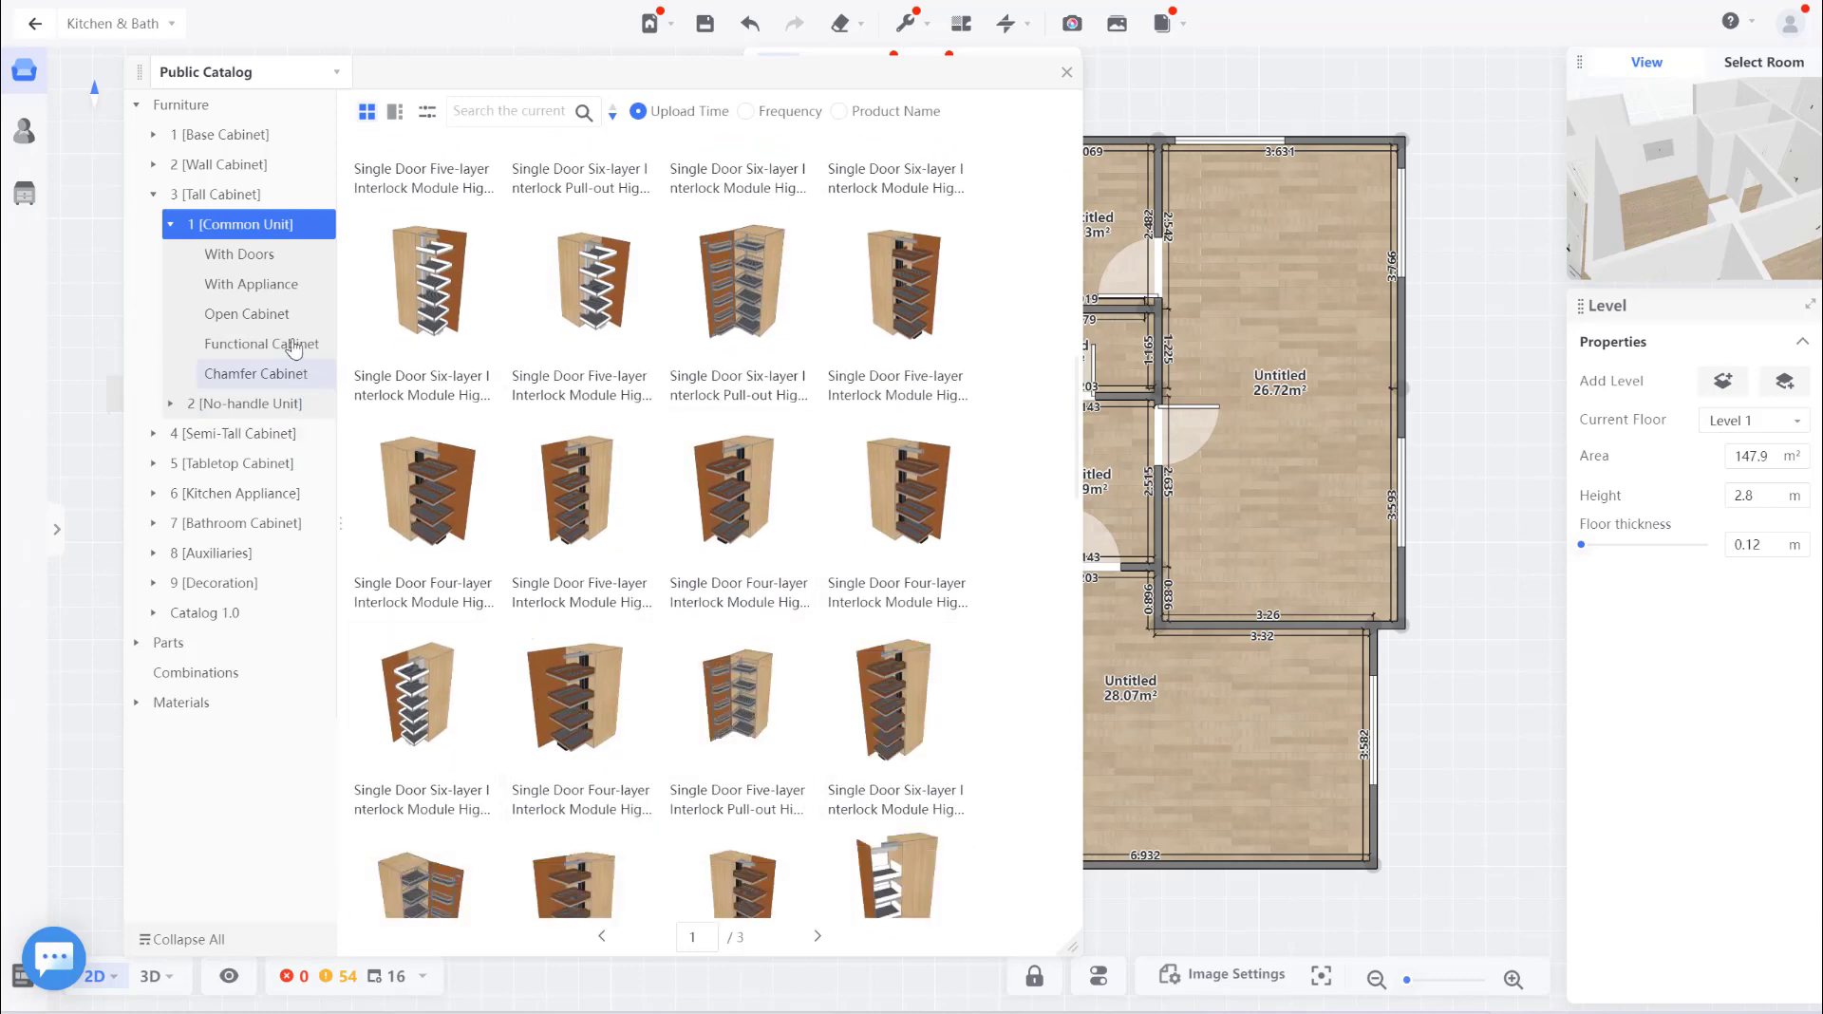
click(269, 257)
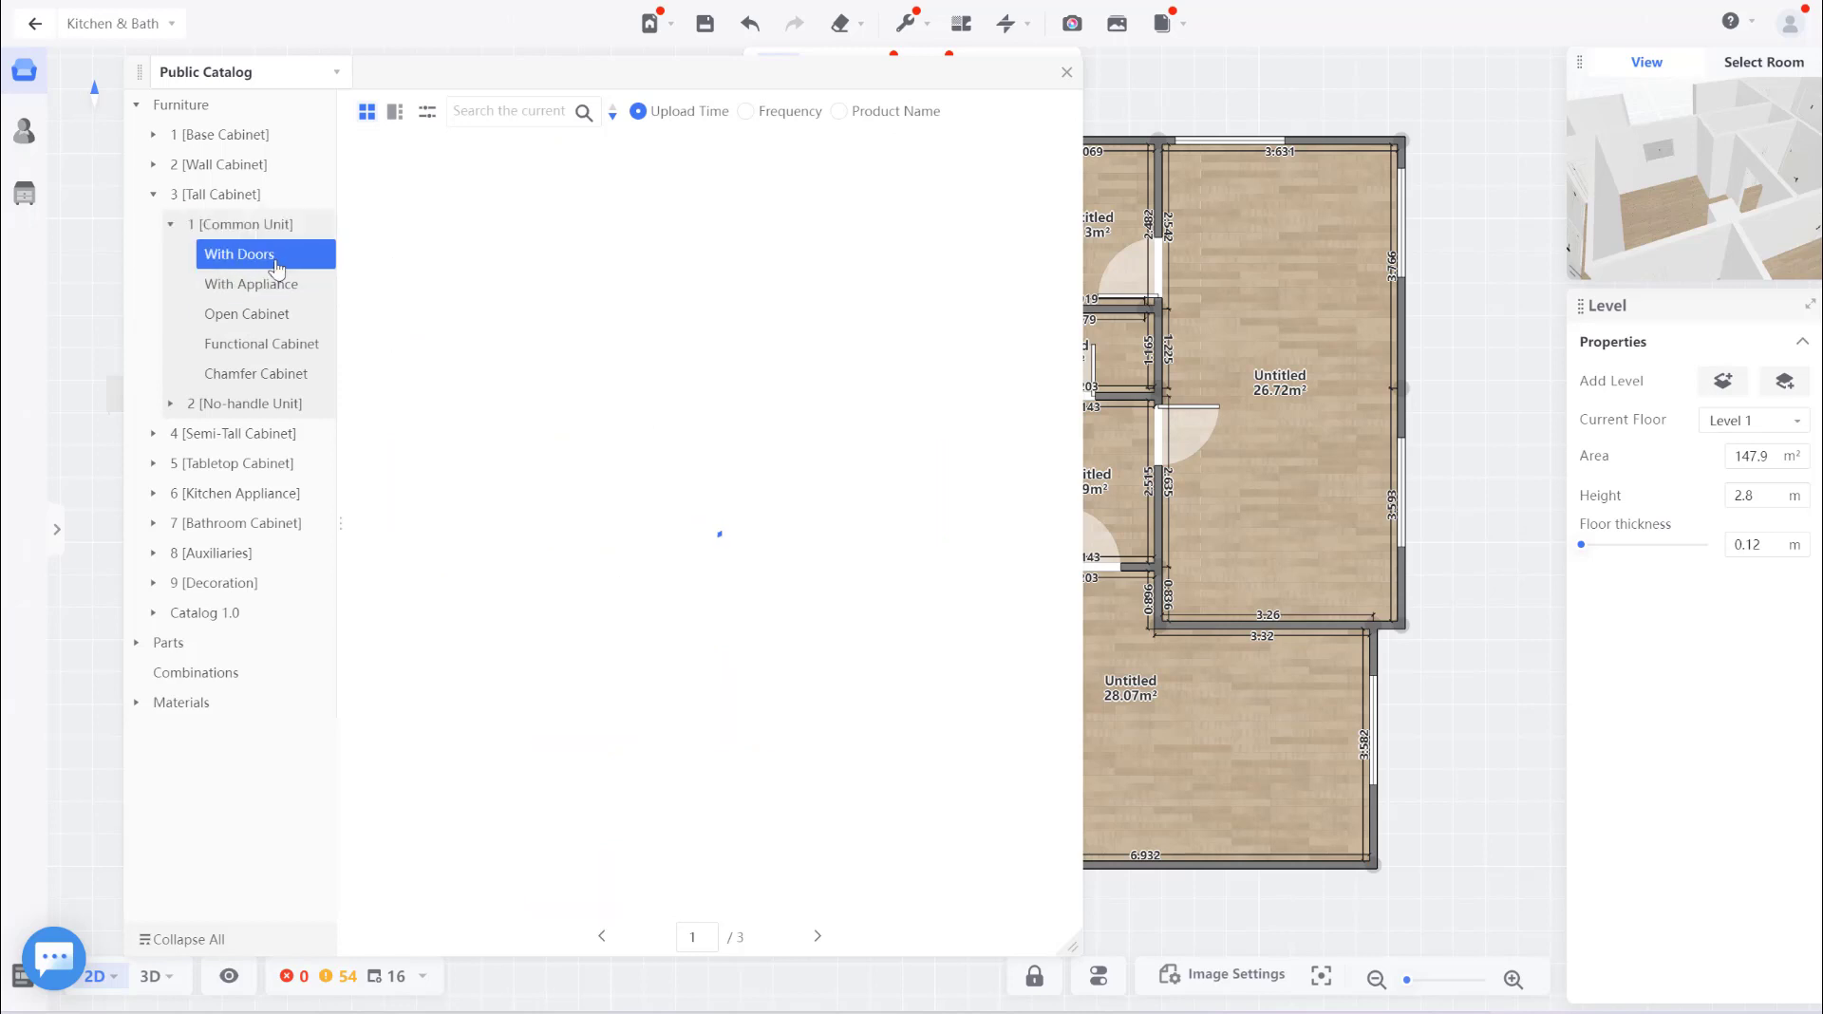
click(280, 288)
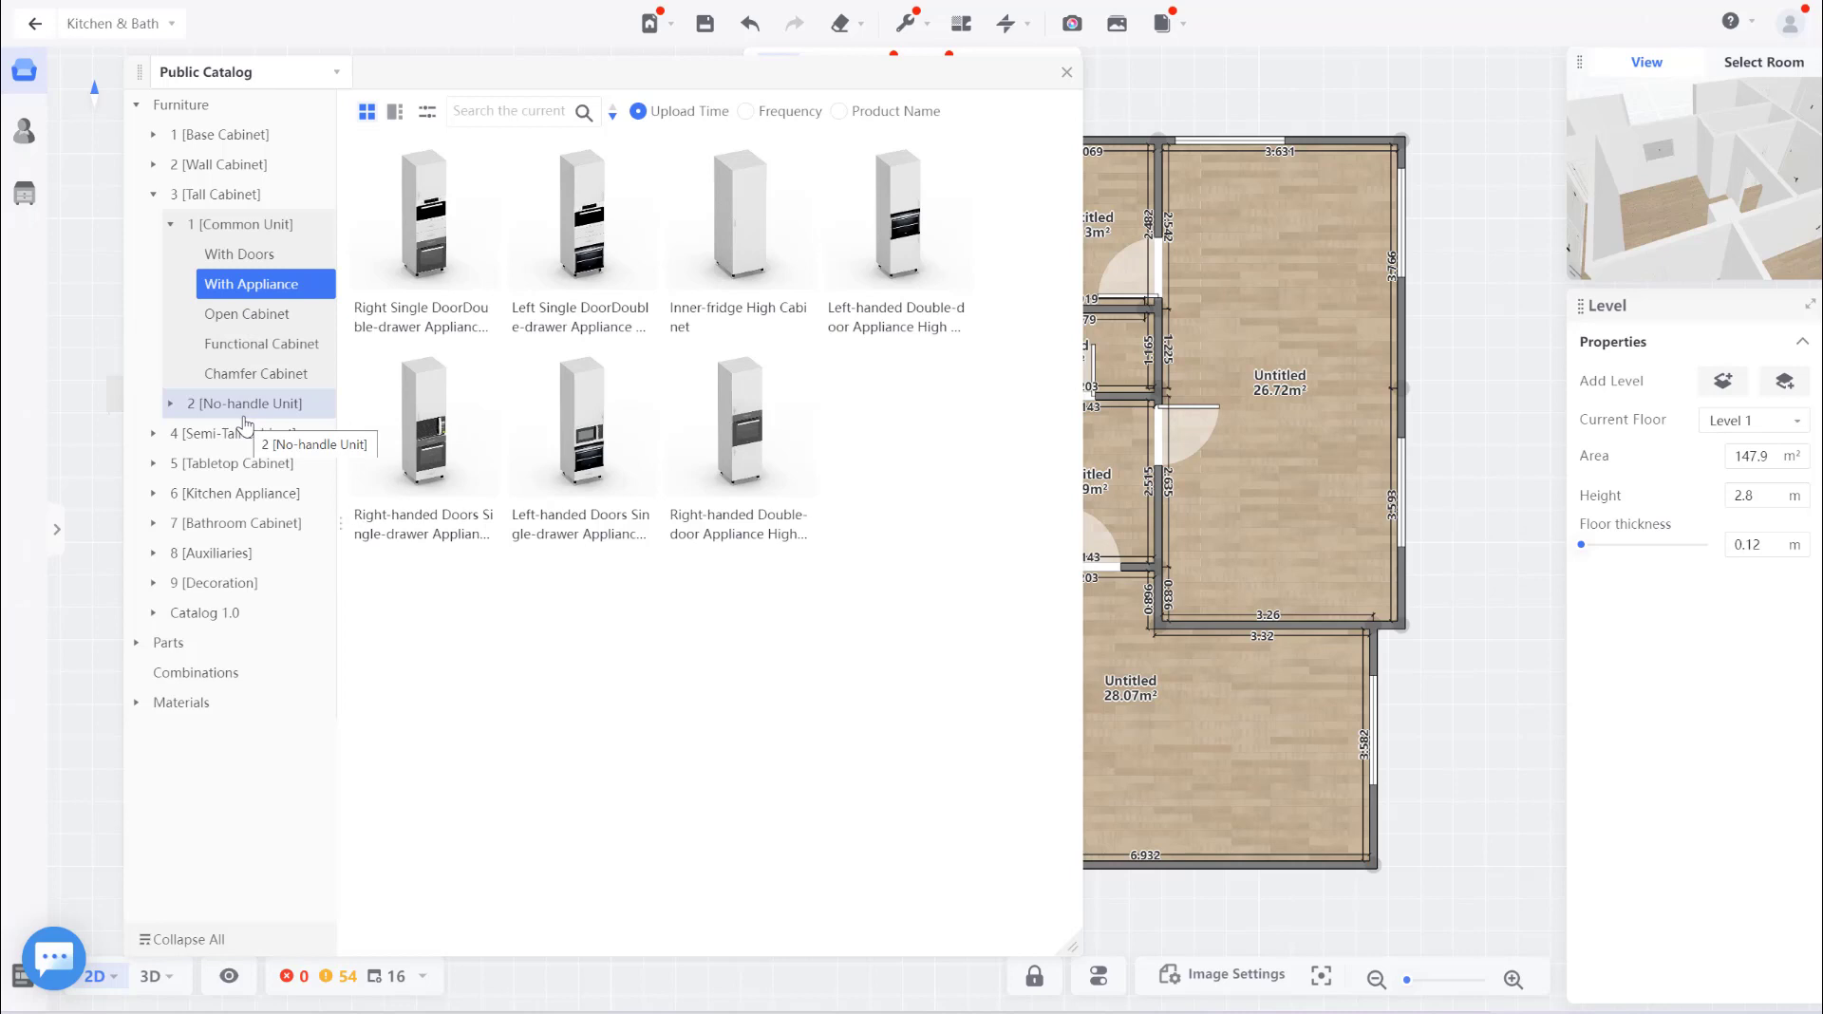
Look at semi-tall cabinets, then scroll through the Kitchen Appliance products.
click(242, 434)
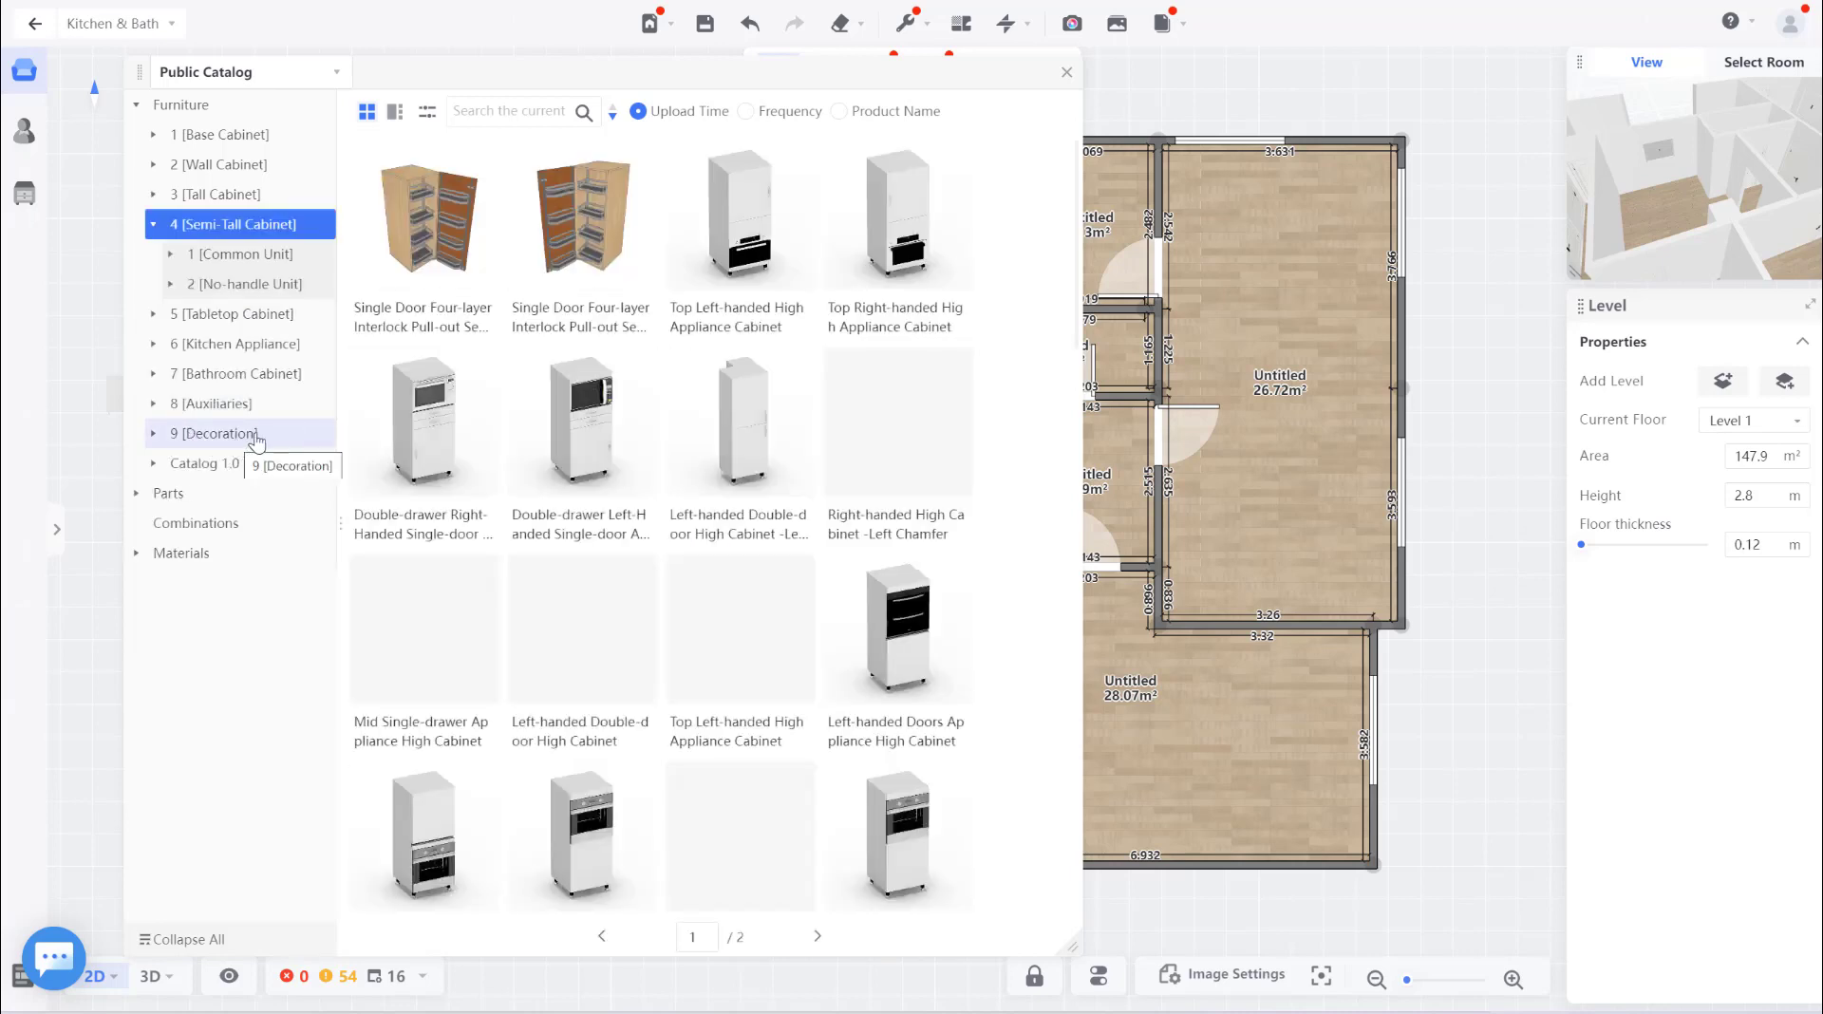
click(252, 346)
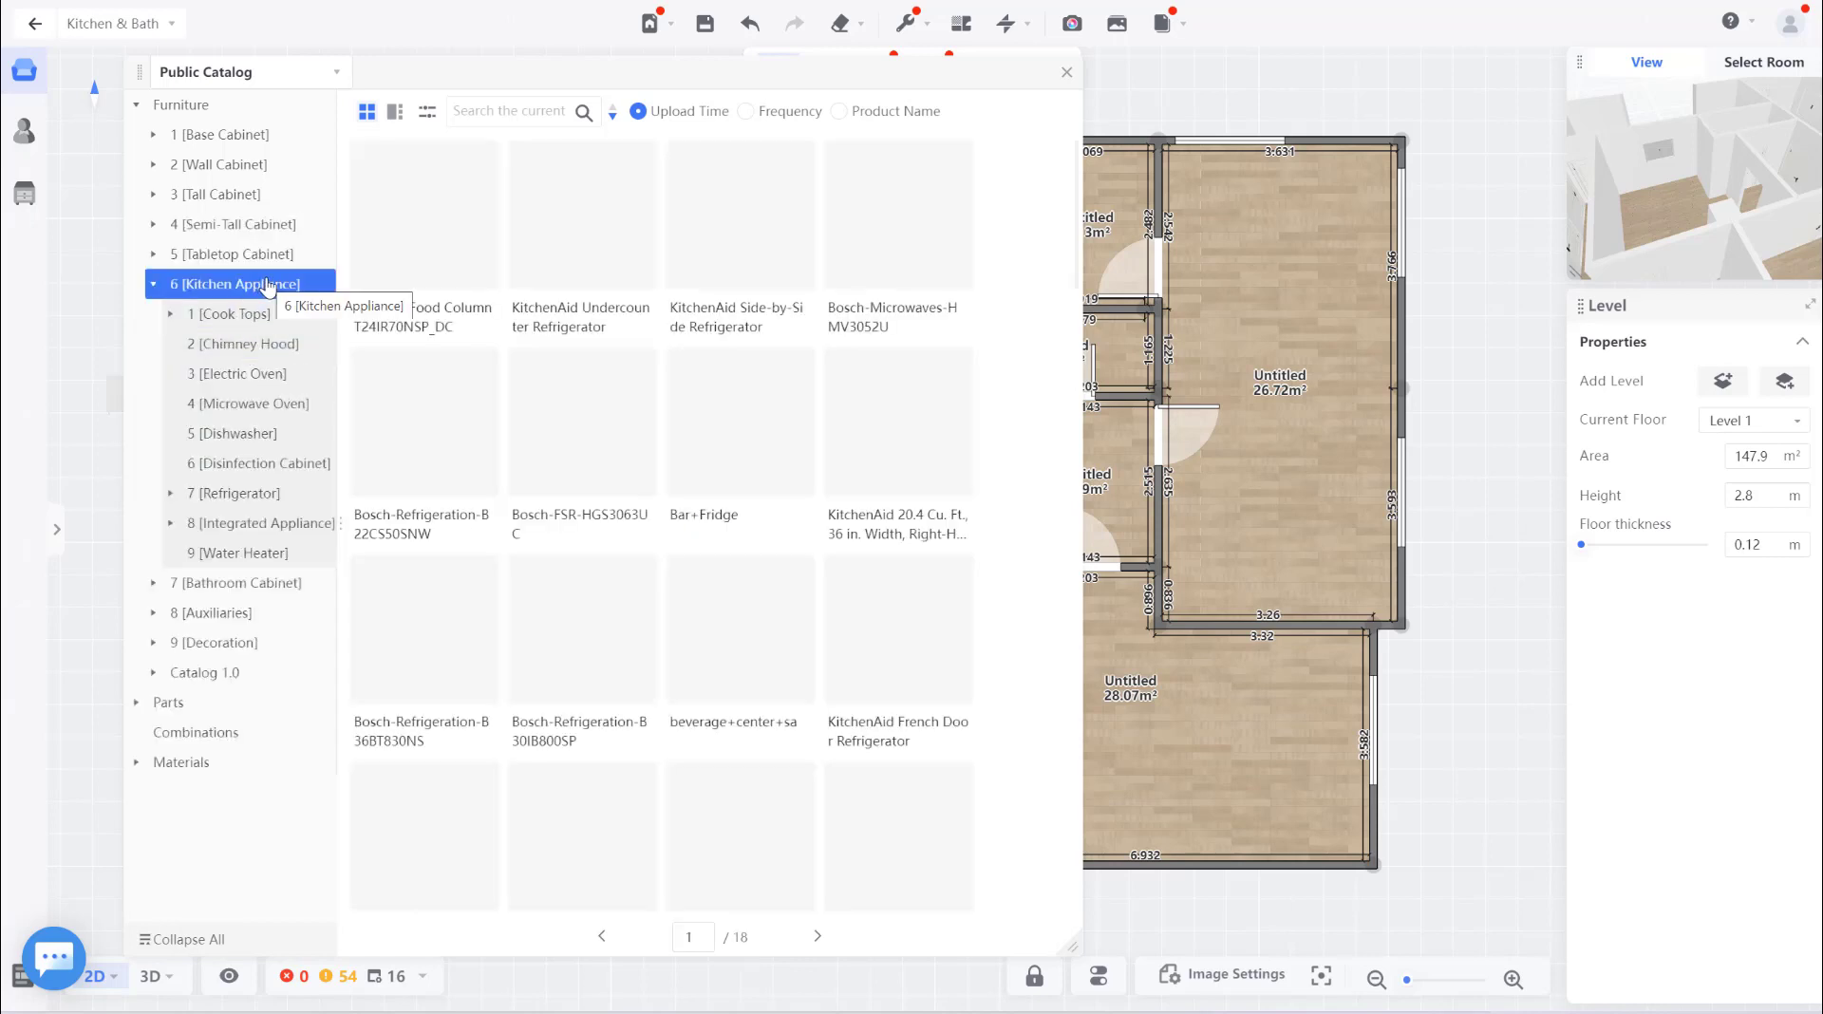
scroll(694, 621, down, 1)
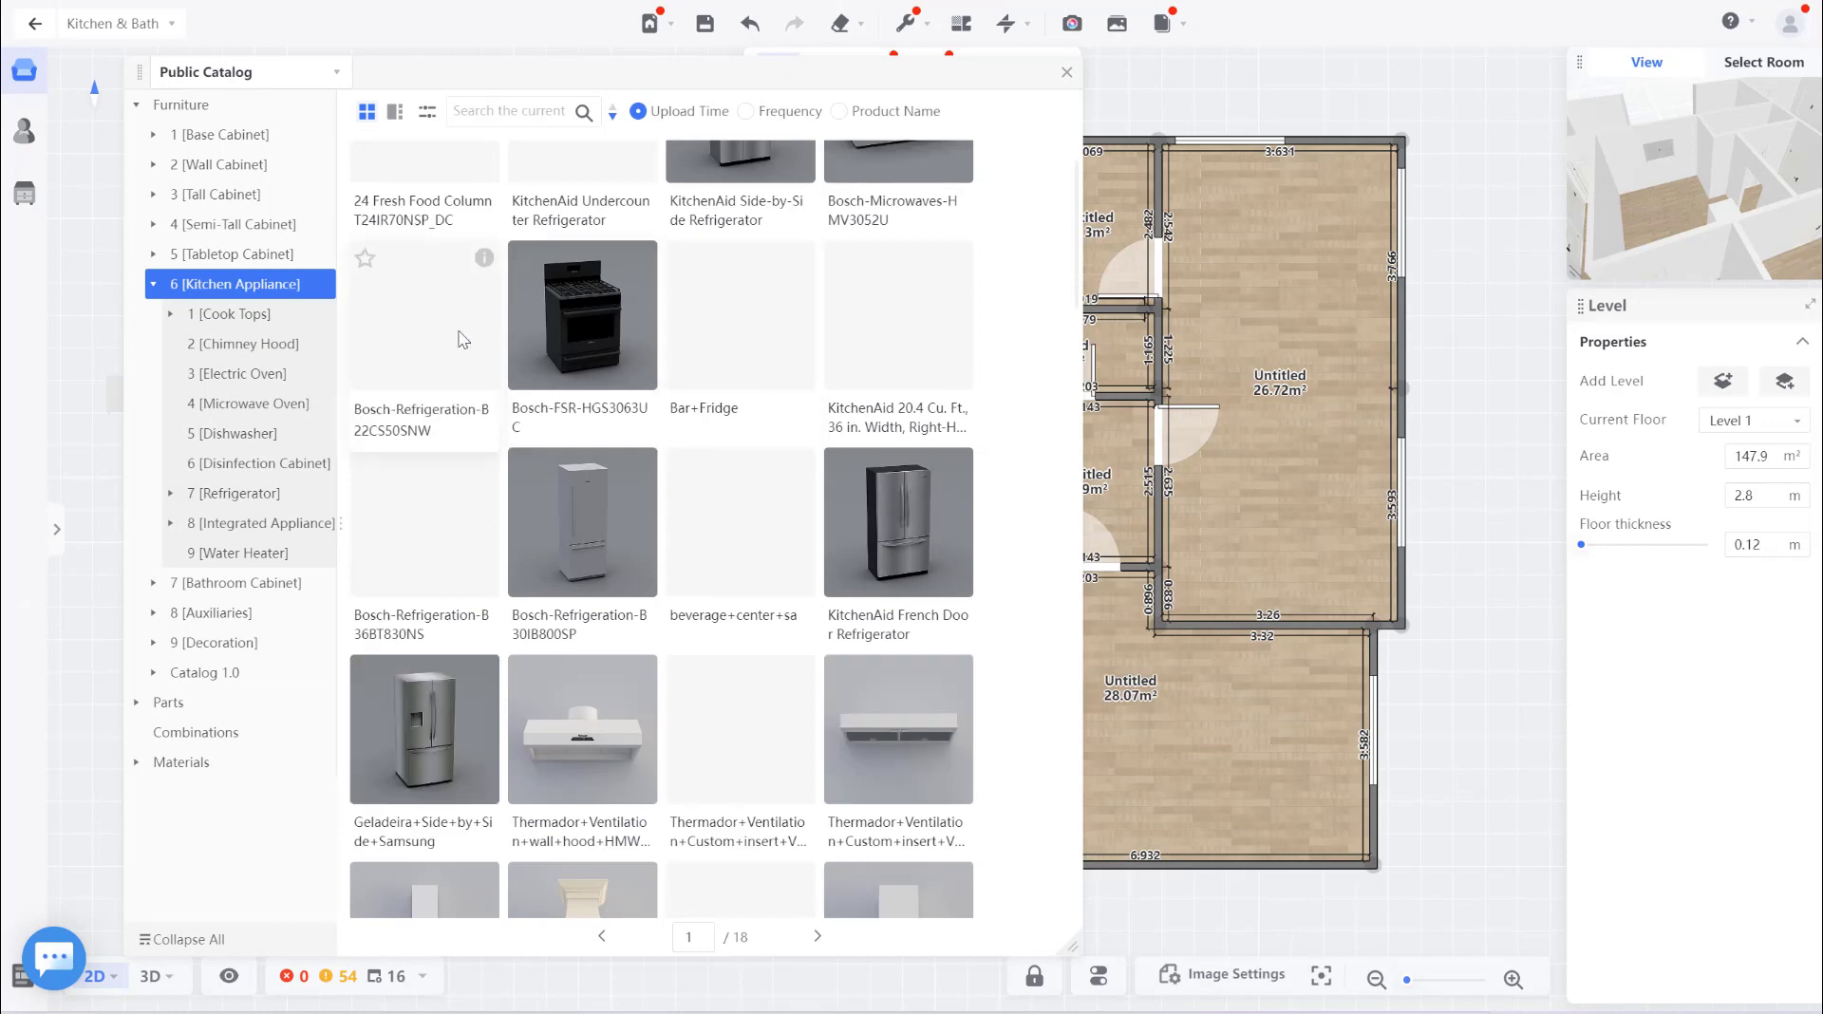
scroll(778, 475, down, 4)
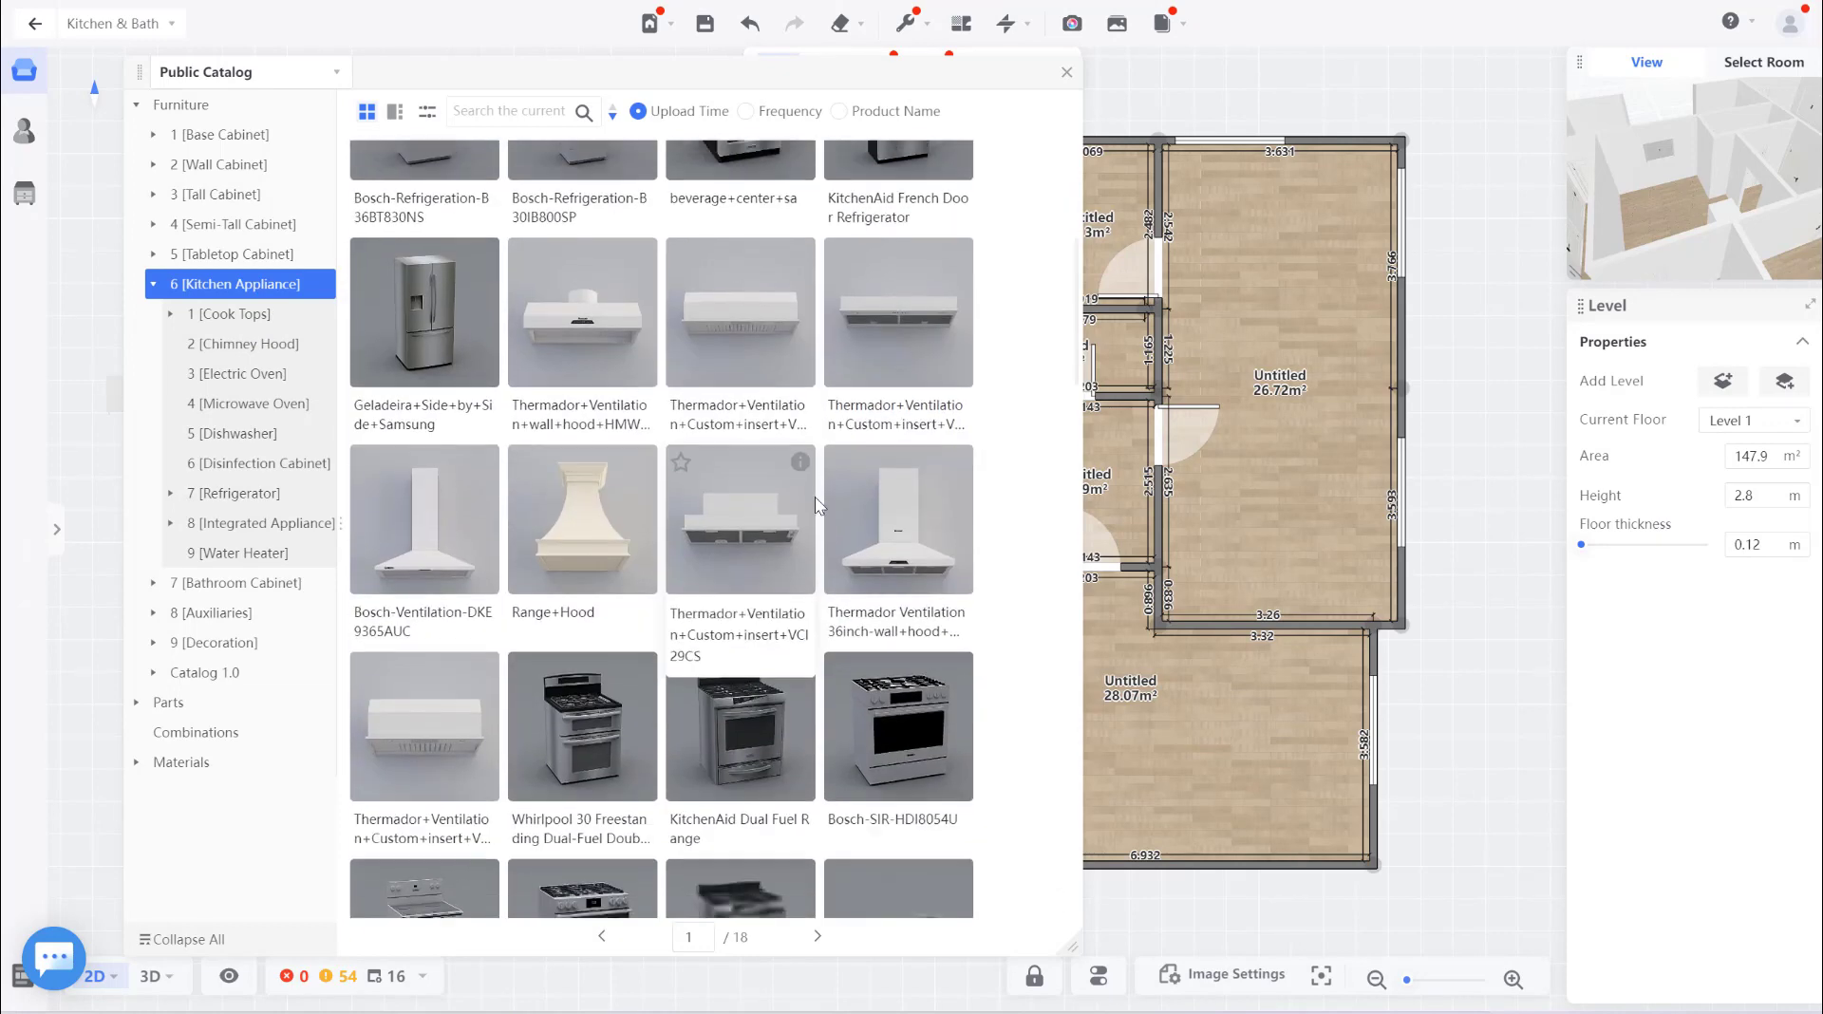
scroll(908, 359, down, 5)
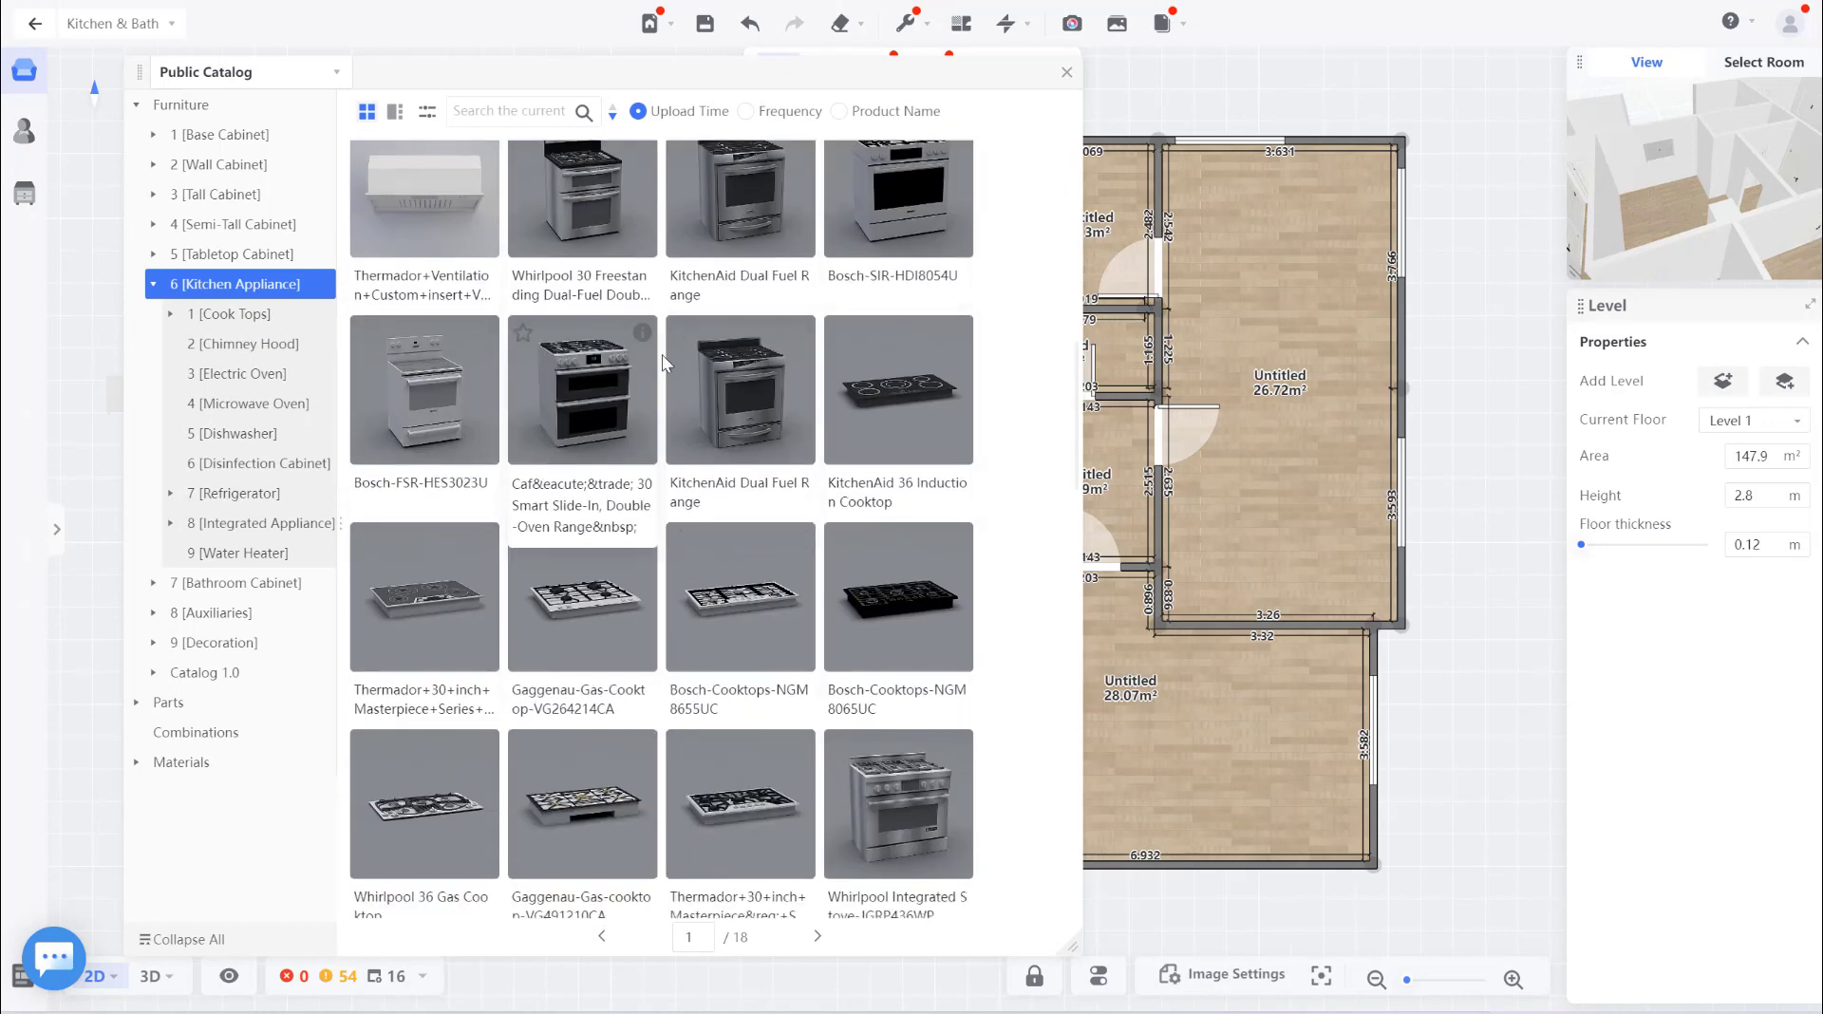
scroll(549, 425, up, 4)
scroll(516, 459, up, 3)
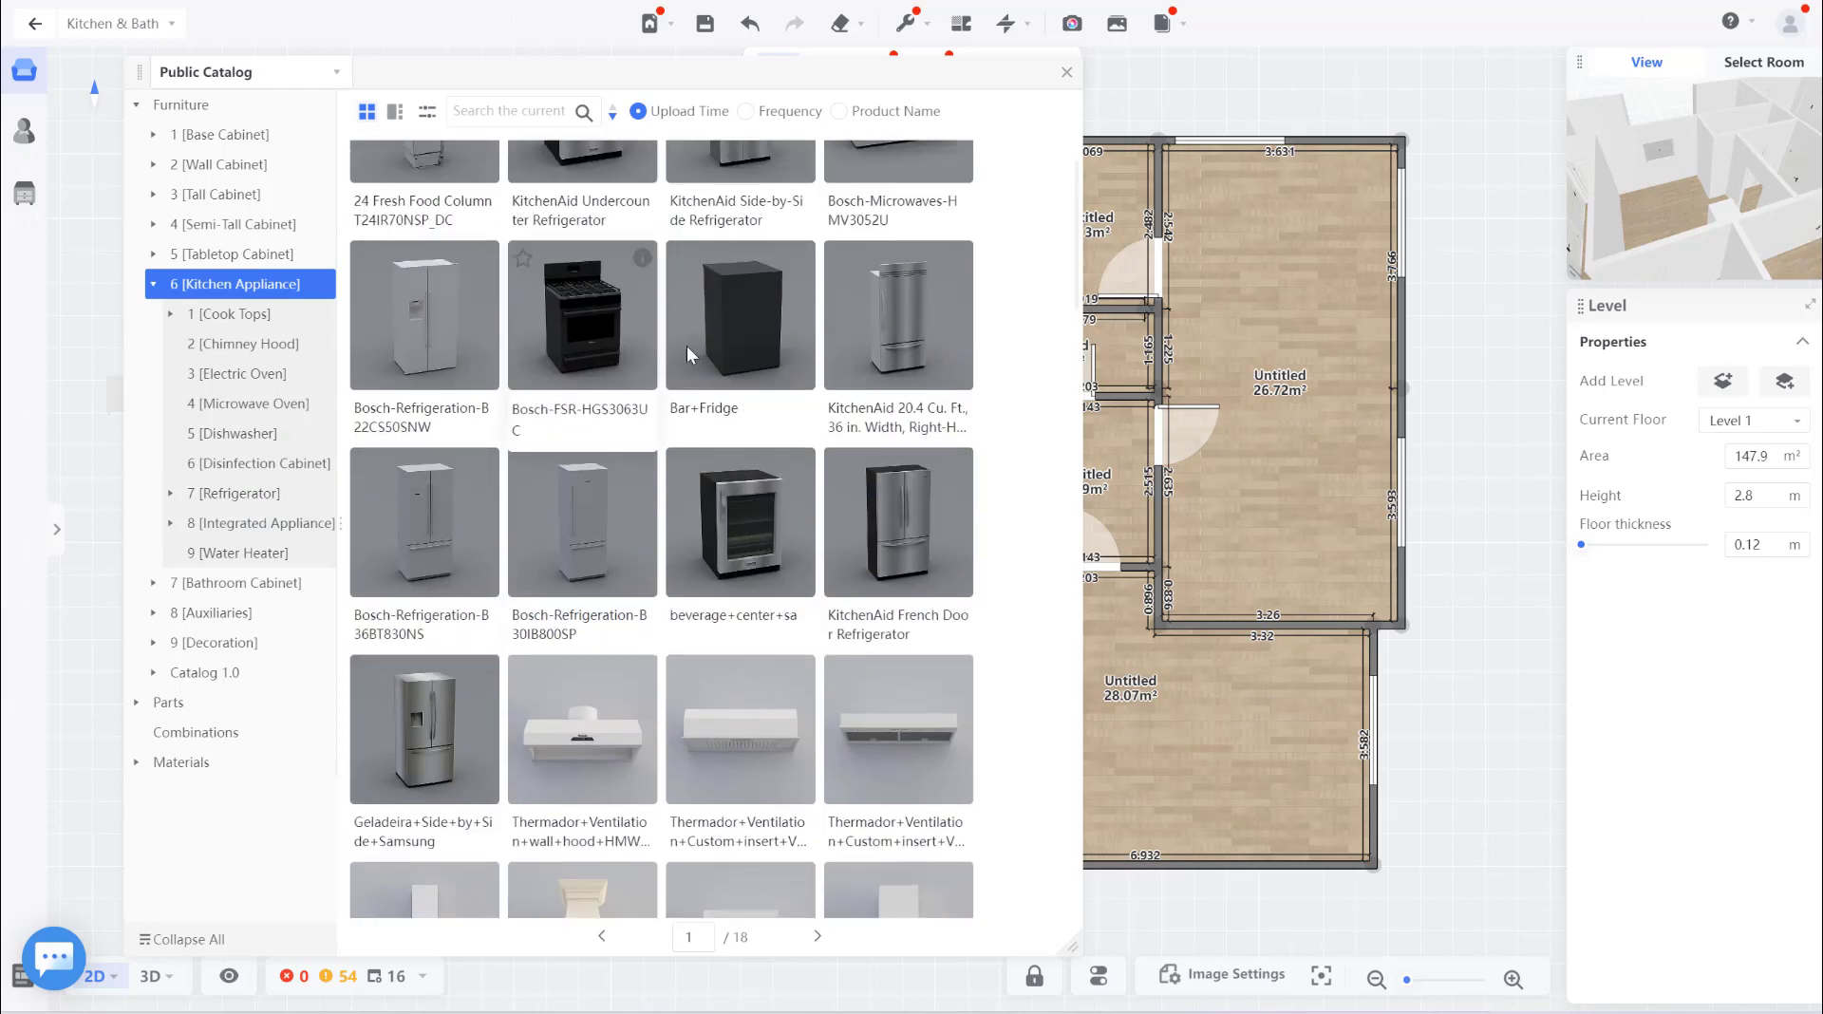
scroll(665, 419, down, 2)
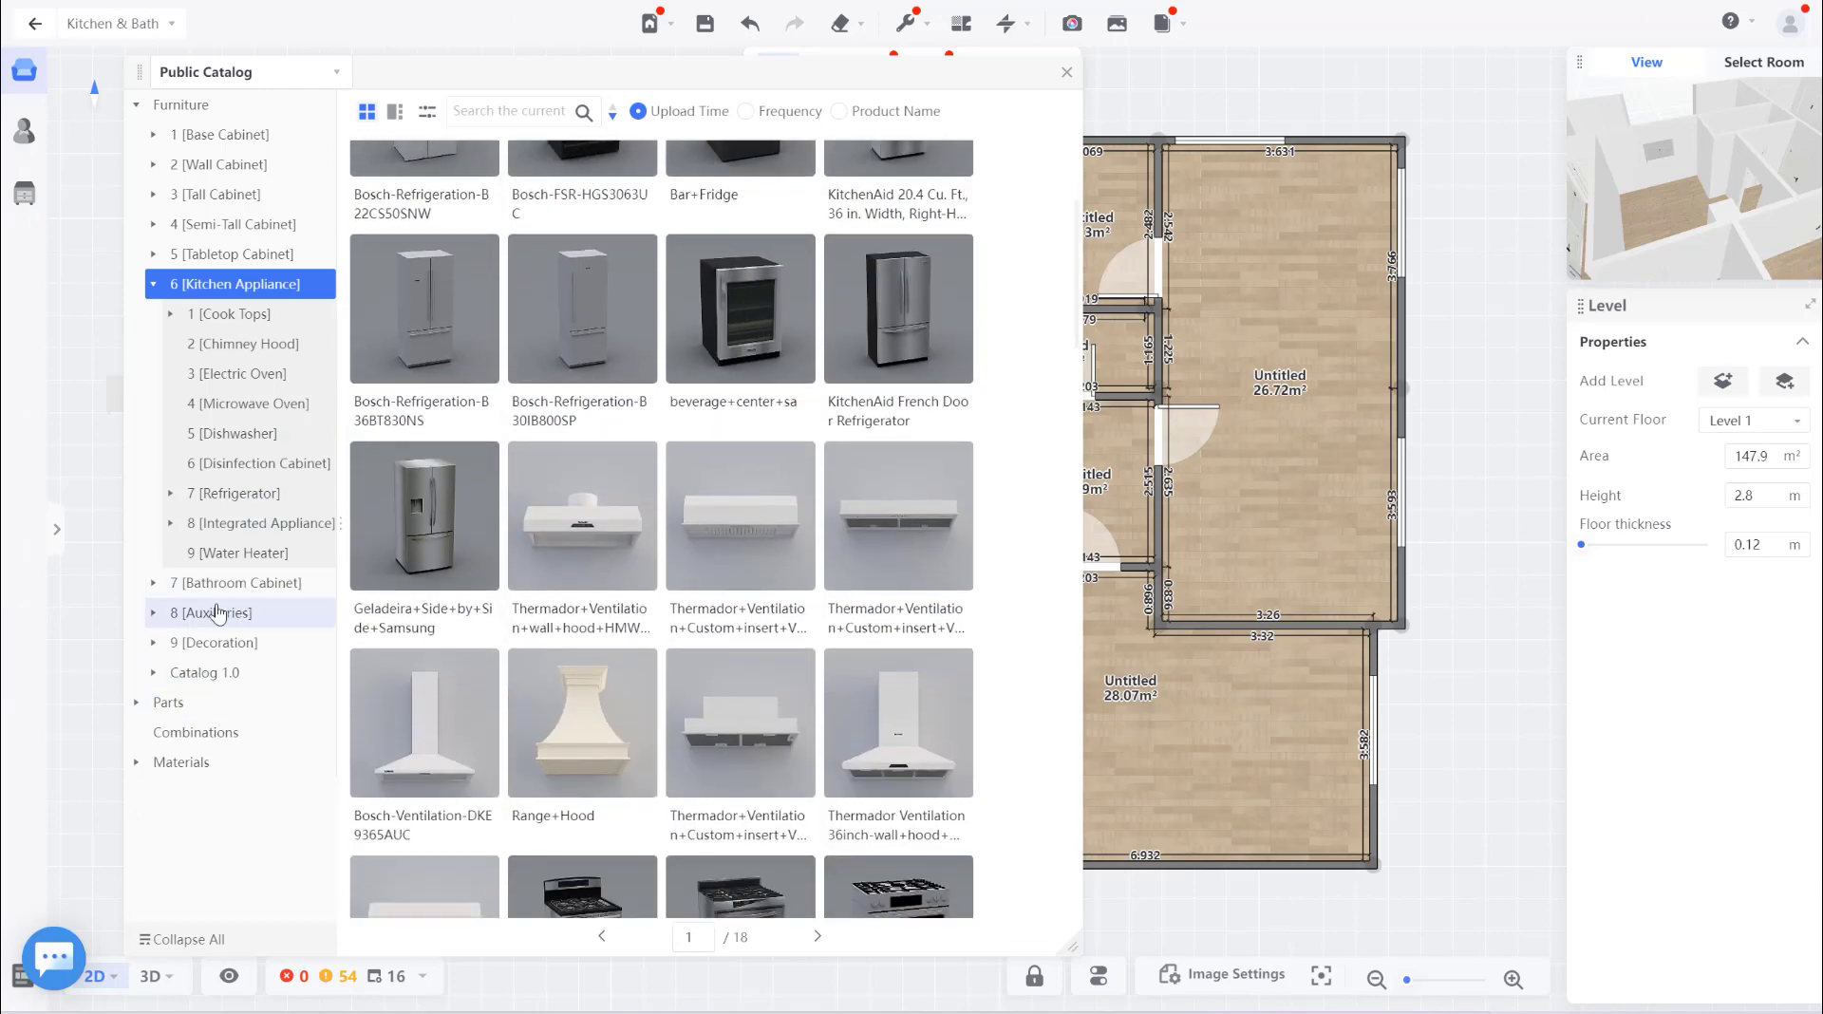
Scroll the Bathroom Cabinet products to page 5, then open the Parts category.
click(247, 585)
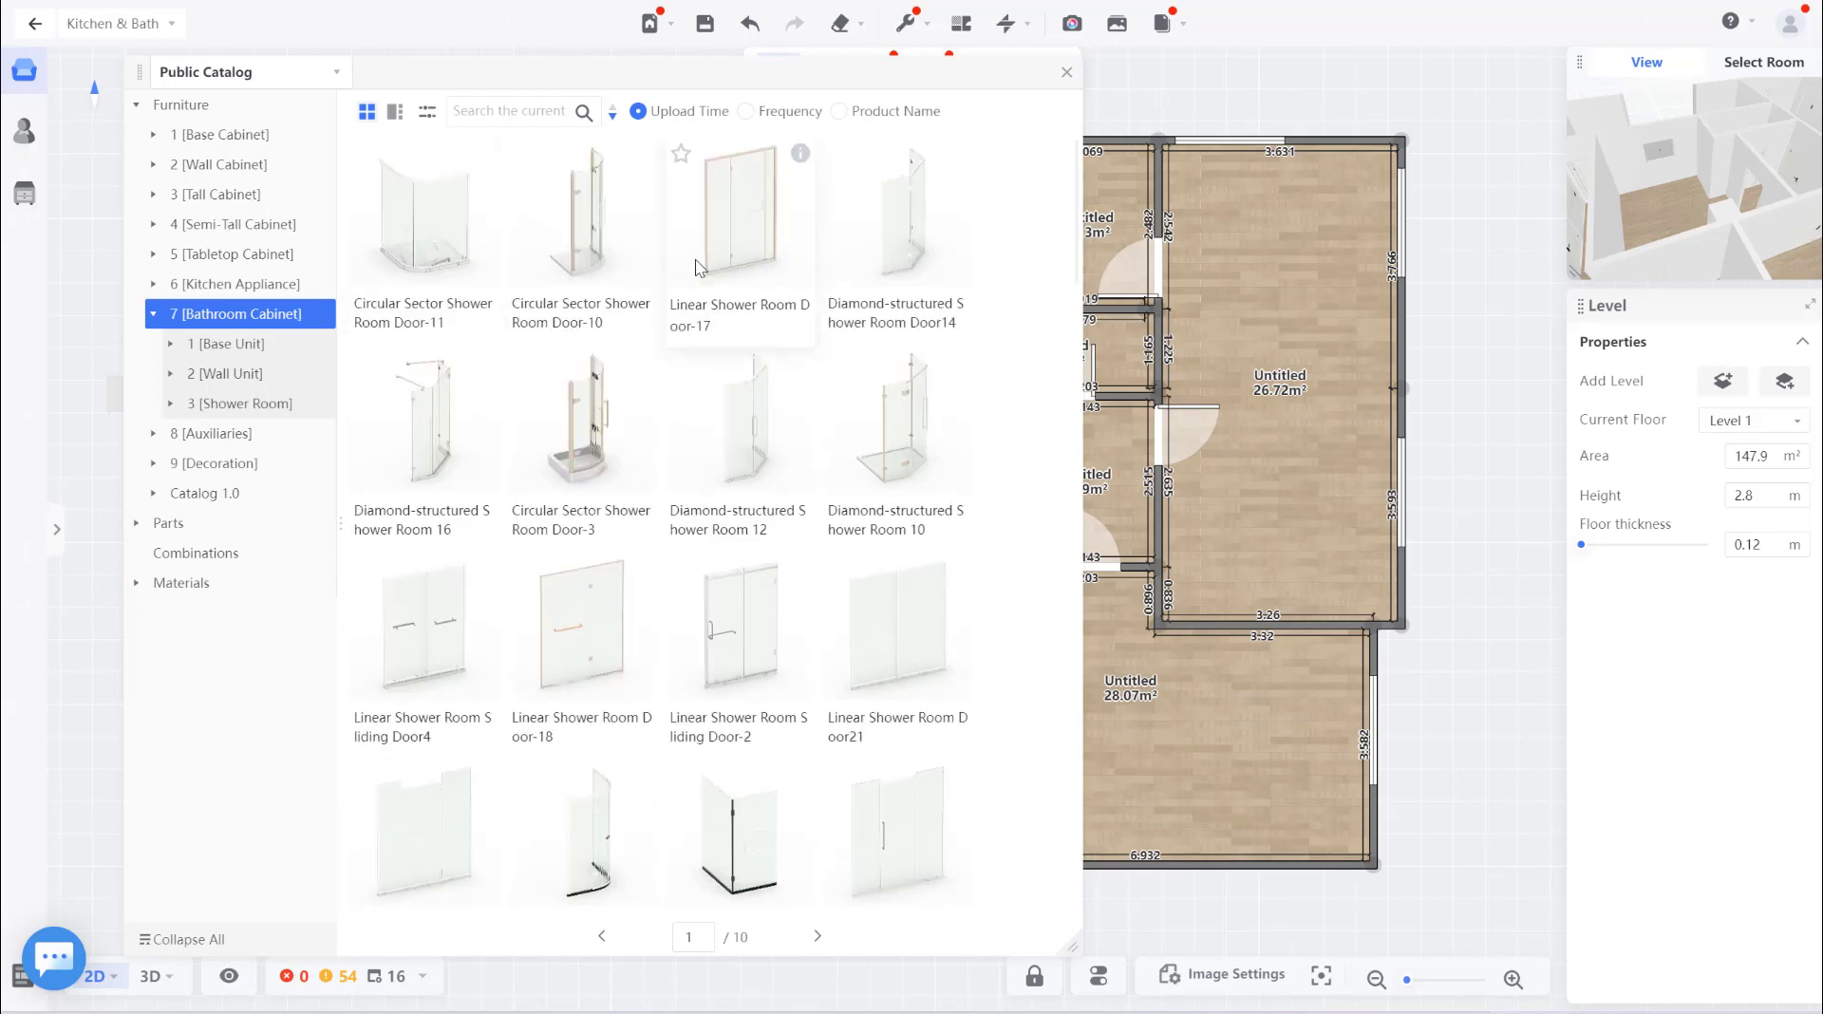
scroll(705, 280, down, 2)
scroll(705, 274, down, 2)
scroll(828, 450, down, 2)
scroll(828, 451, down, 2)
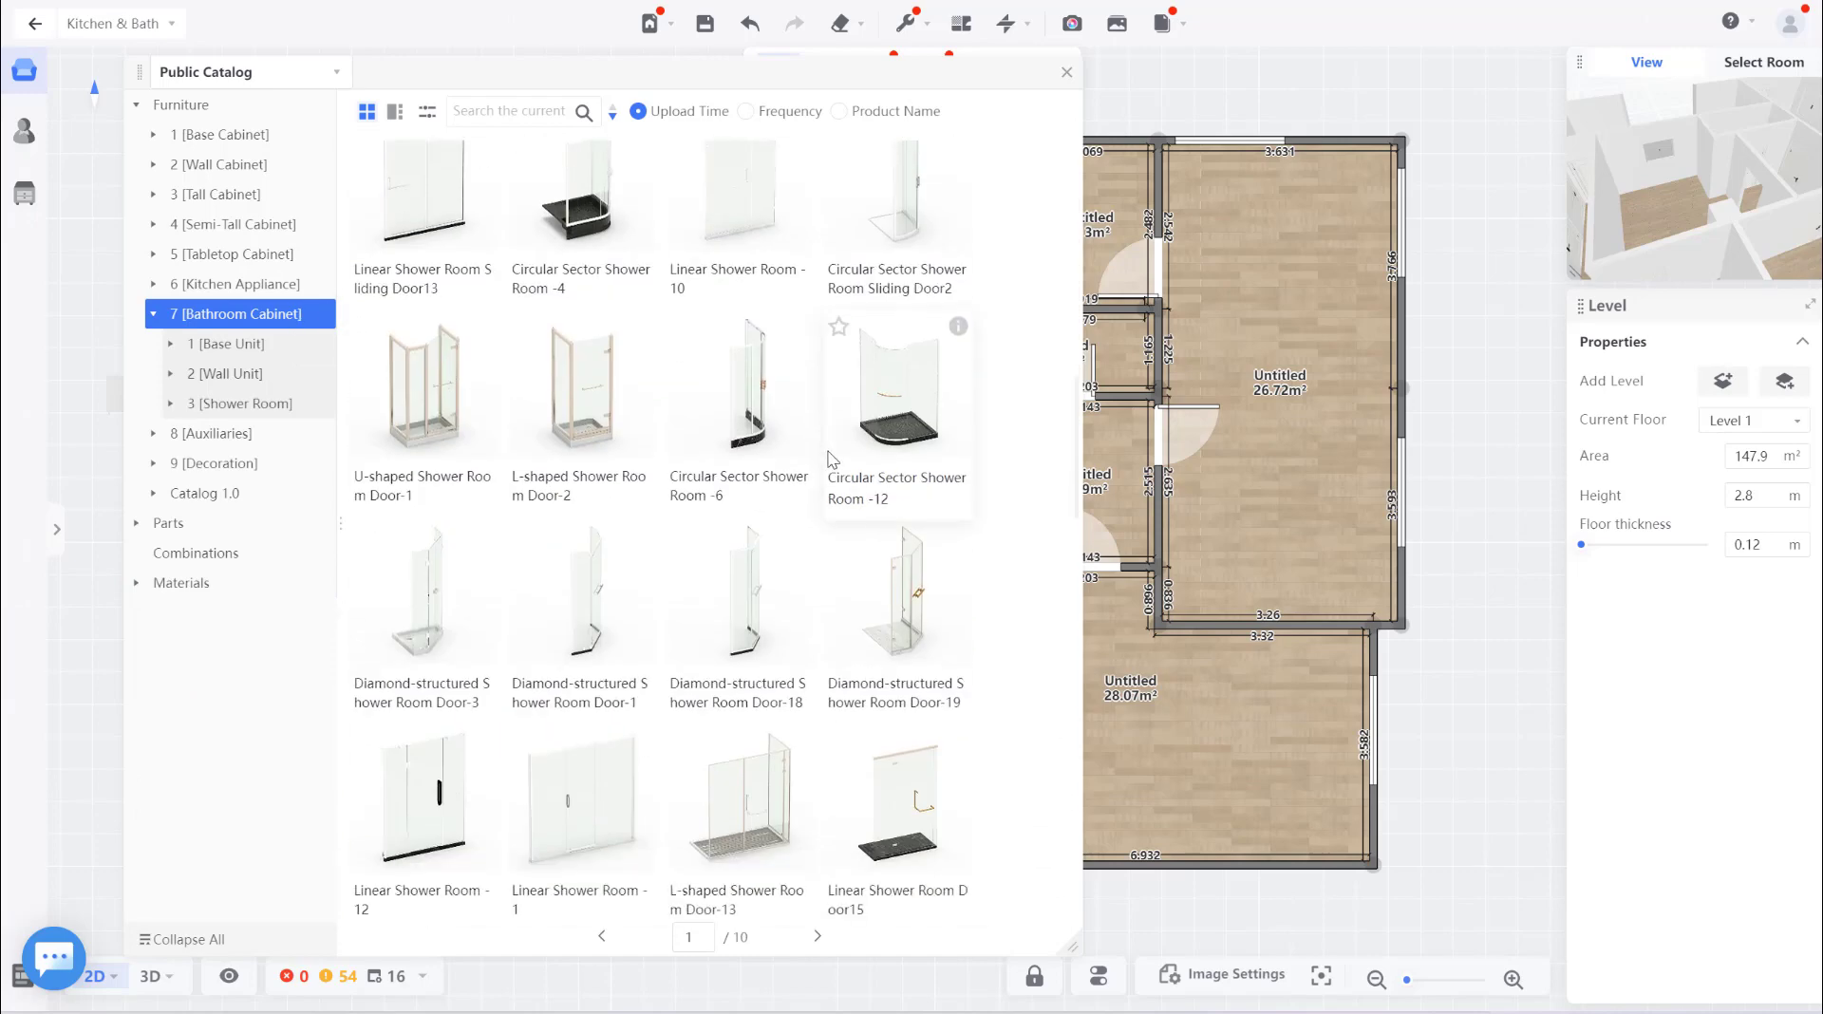
scroll(836, 465, down, 2)
scroll(835, 463, down, 4)
scroll(835, 464, down, 2)
scroll(835, 465, down, 1)
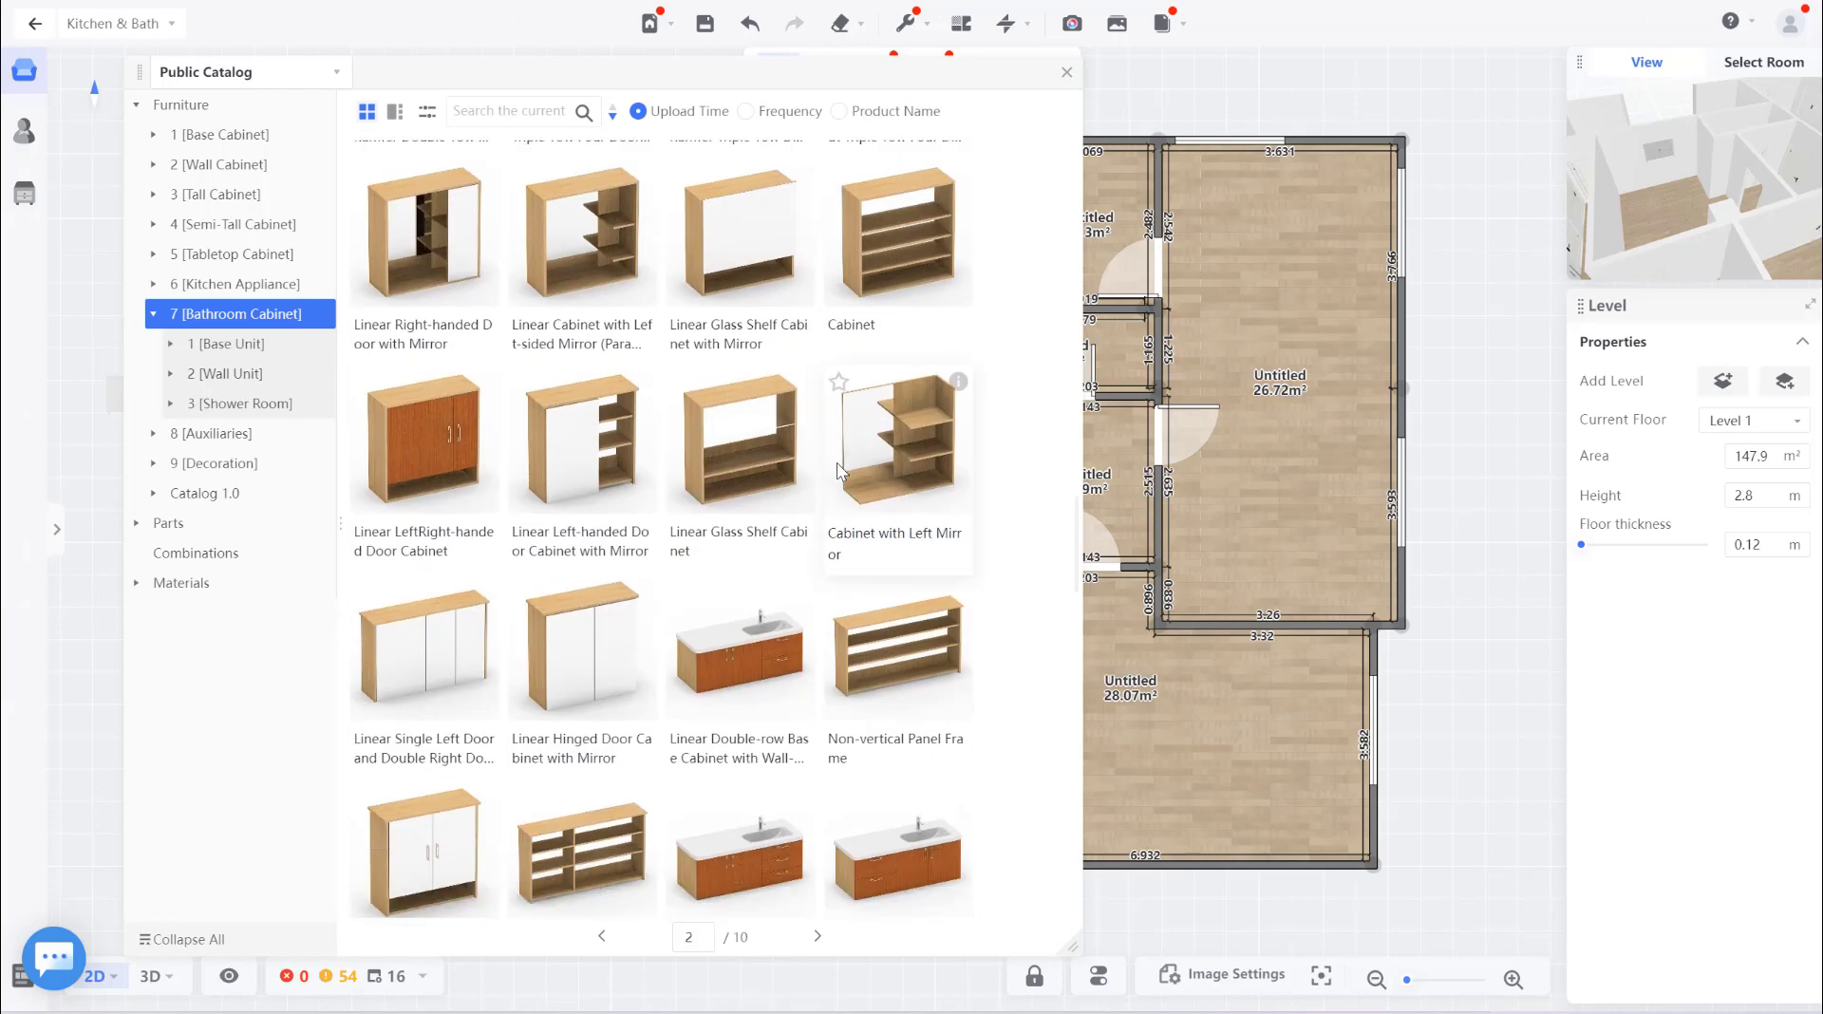
scroll(840, 472, down, 1)
scroll(840, 465, down, 2)
scroll(840, 465, down, 1)
scroll(611, 522, down, 2)
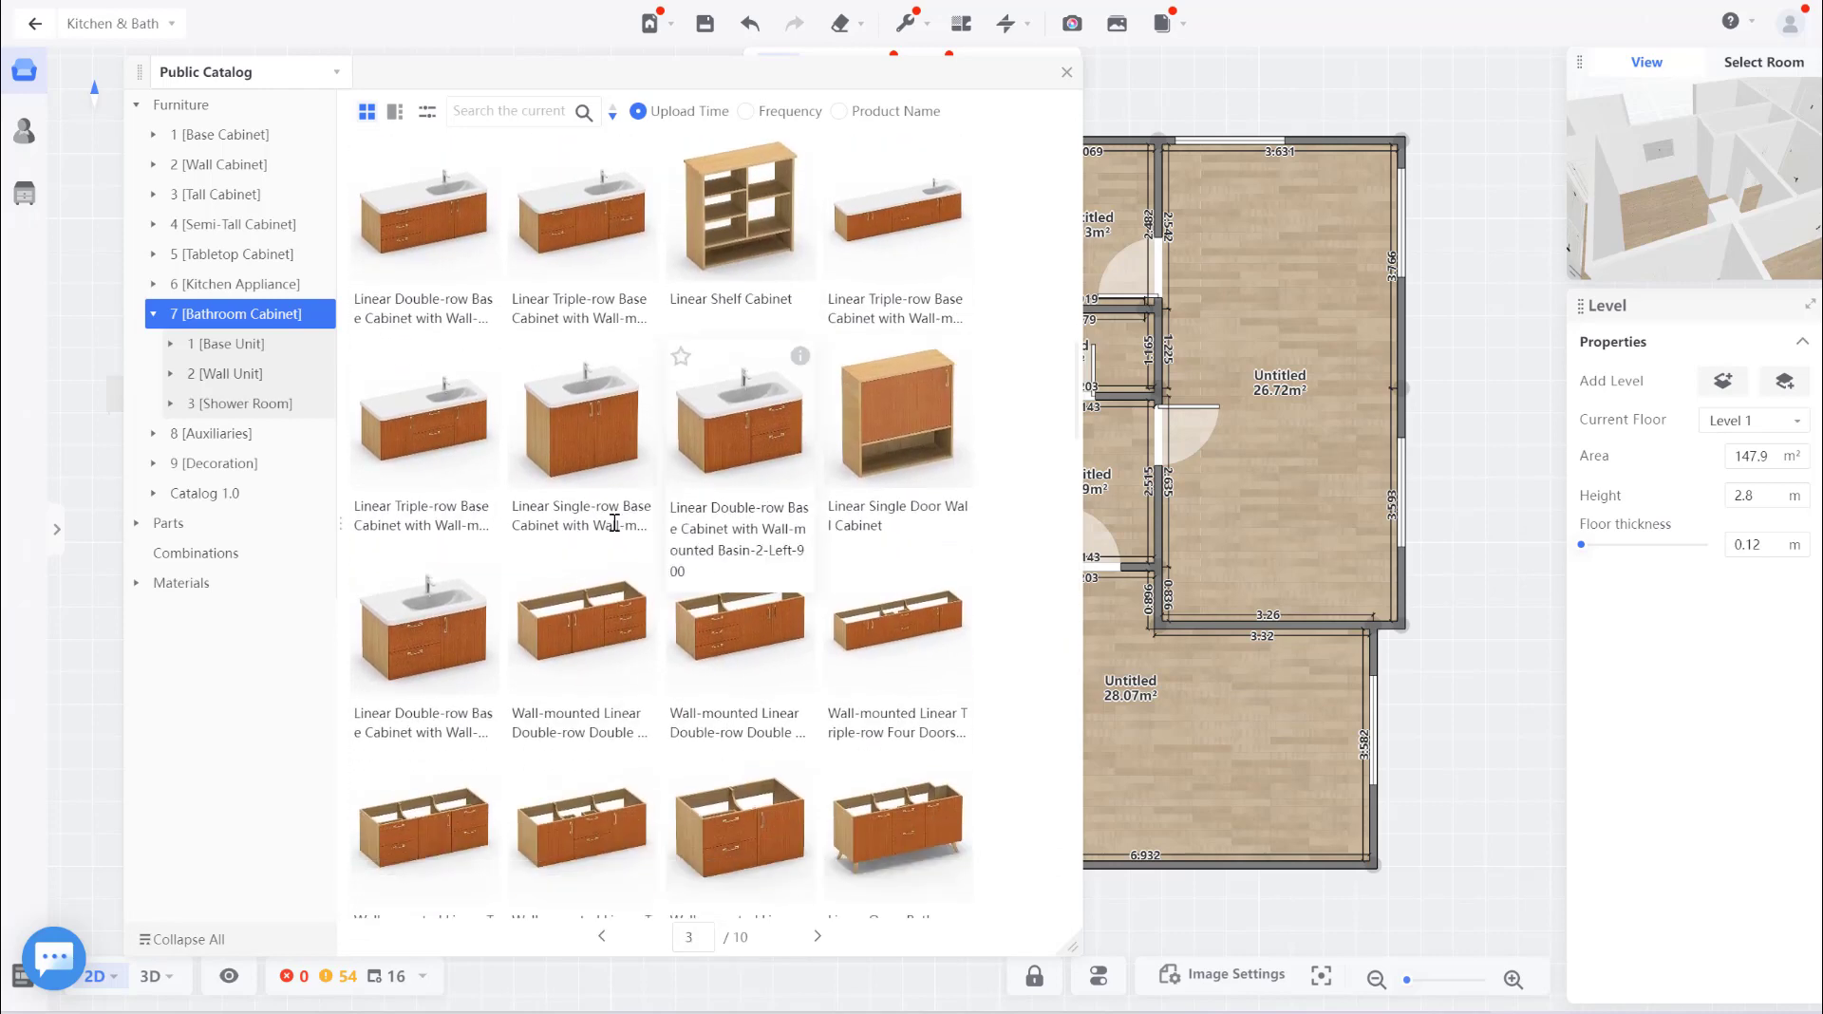
scroll(593, 517, down, 2)
scroll(594, 518, down, 2)
scroll(726, 484, down, 2)
scroll(727, 485, down, 2)
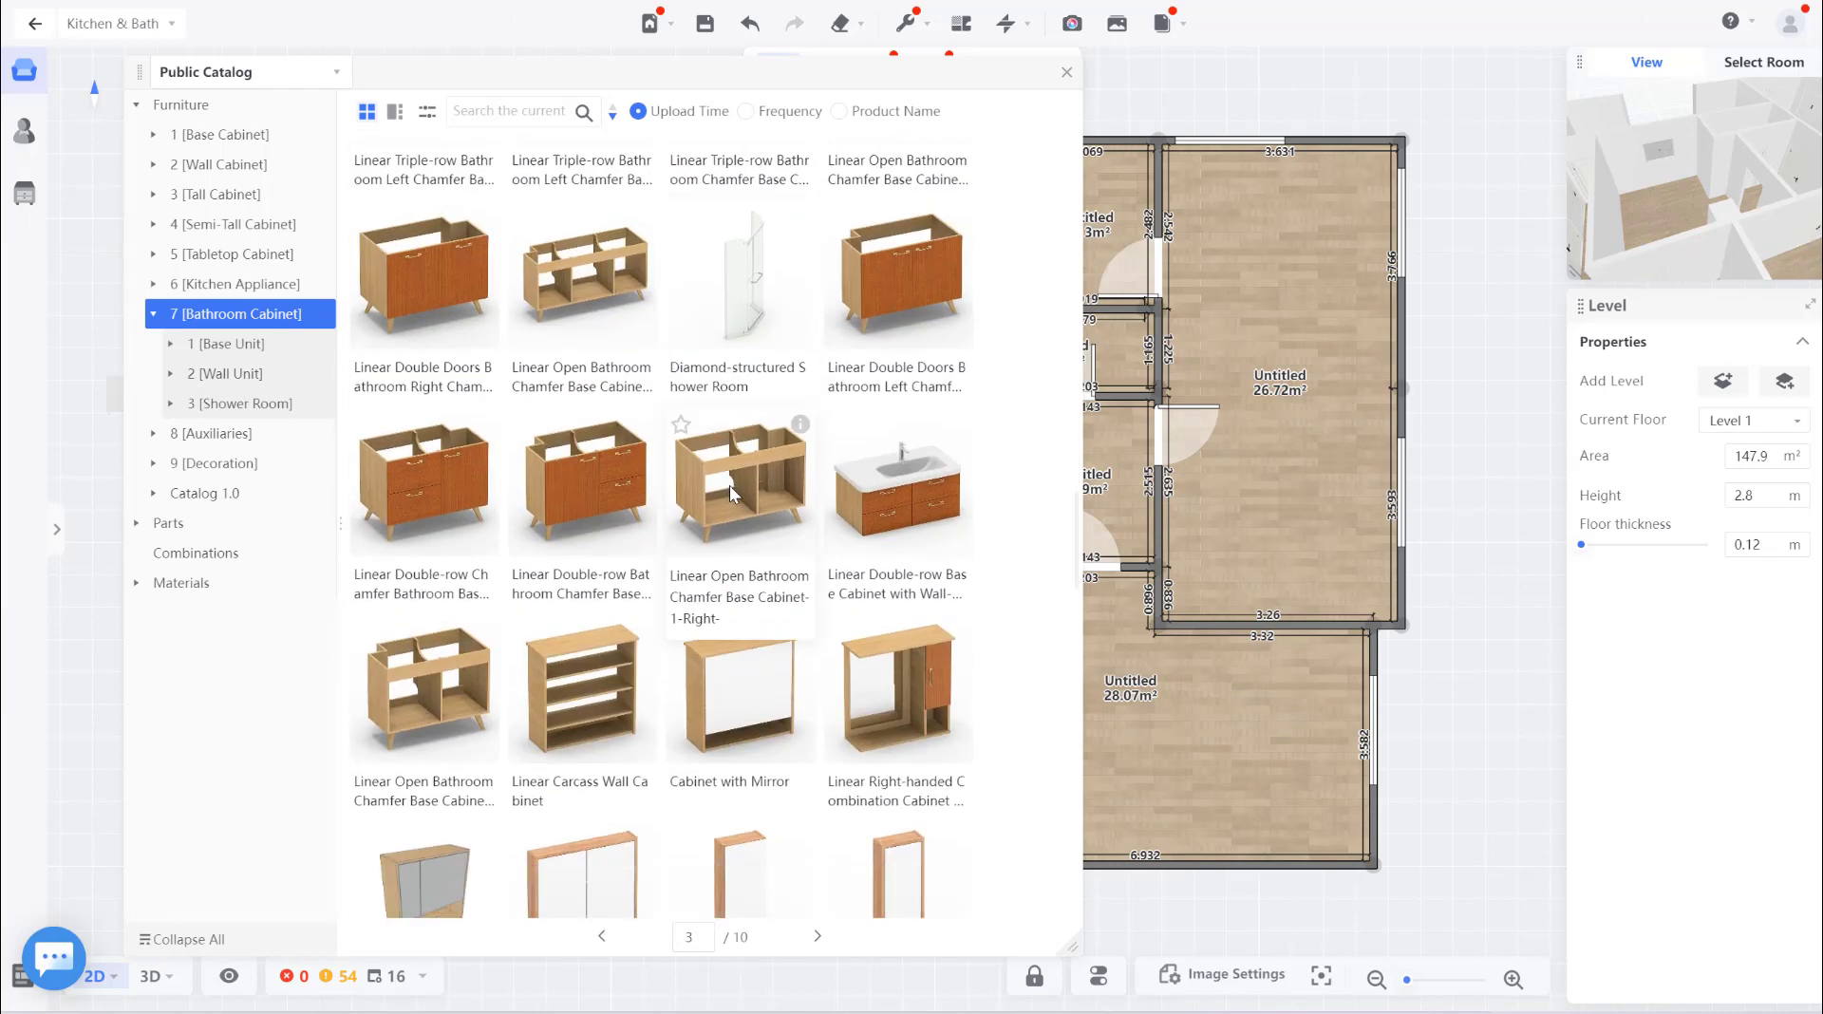
scroll(732, 486, down, 2)
scroll(732, 486, down, 3)
scroll(736, 483, down, 3)
scroll(741, 478, down, 3)
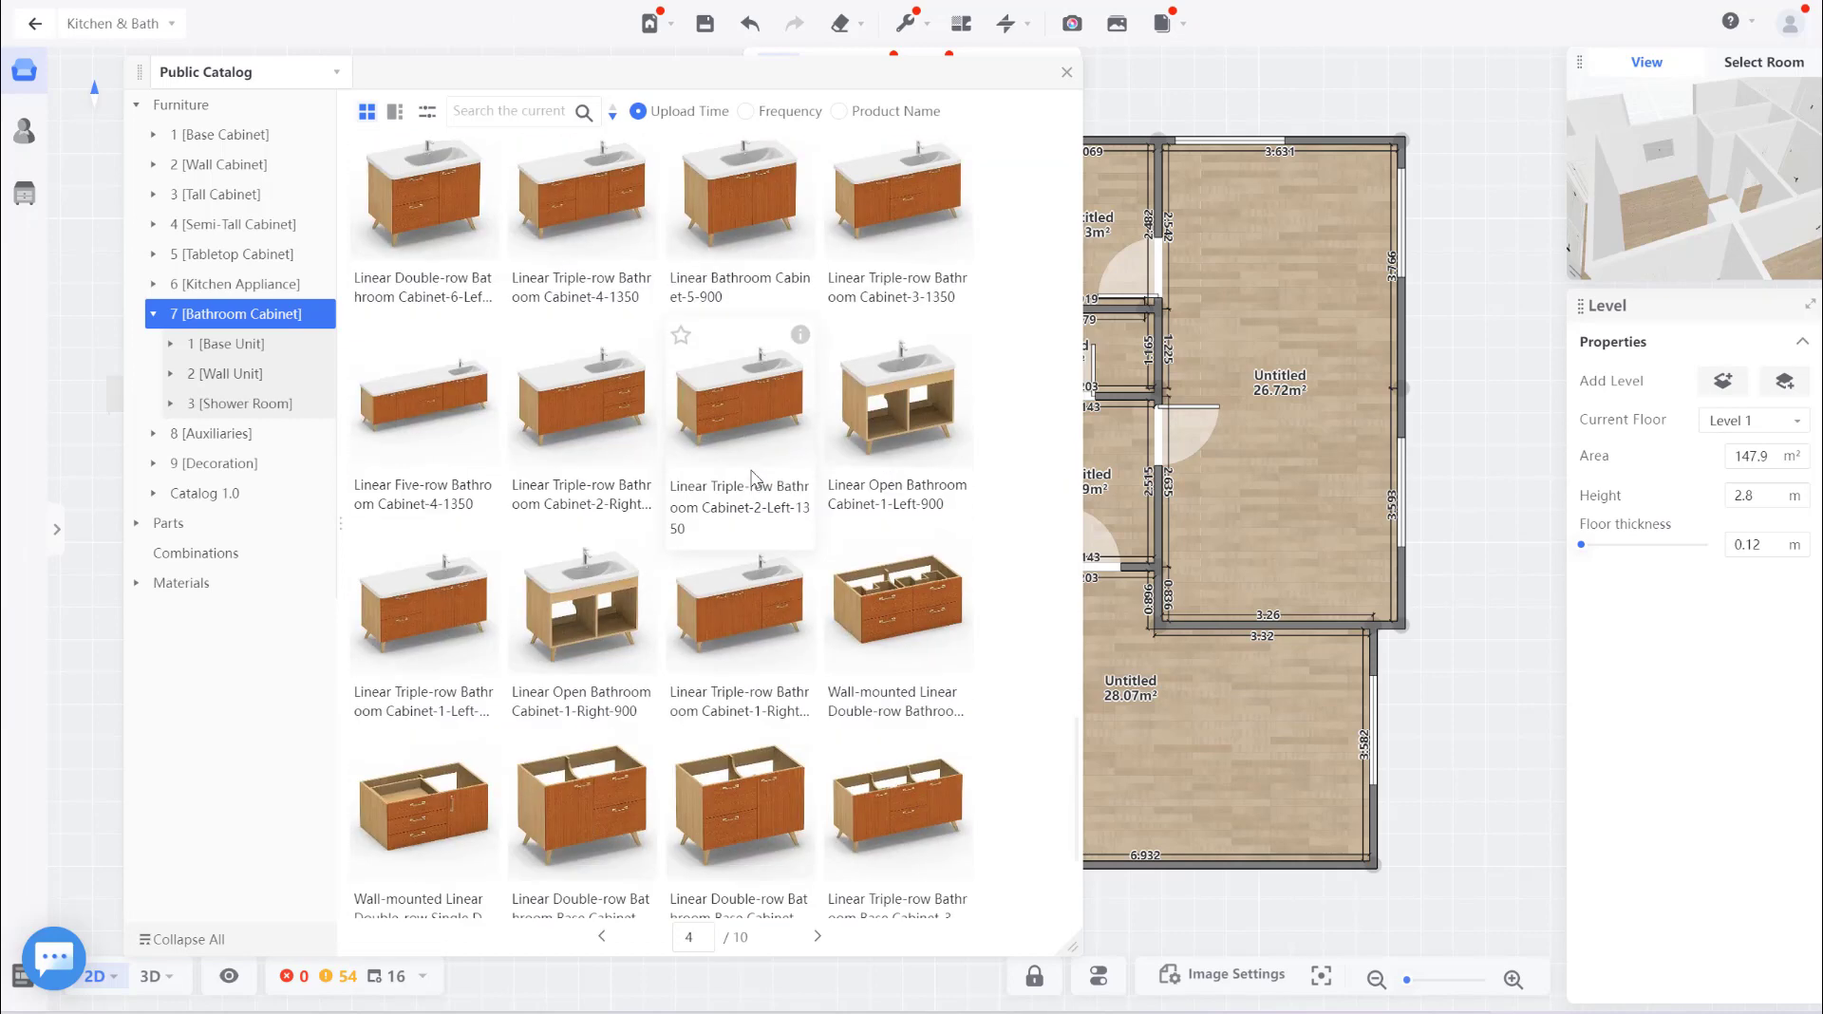
scroll(749, 471, down, 3)
scroll(750, 467, down, 3)
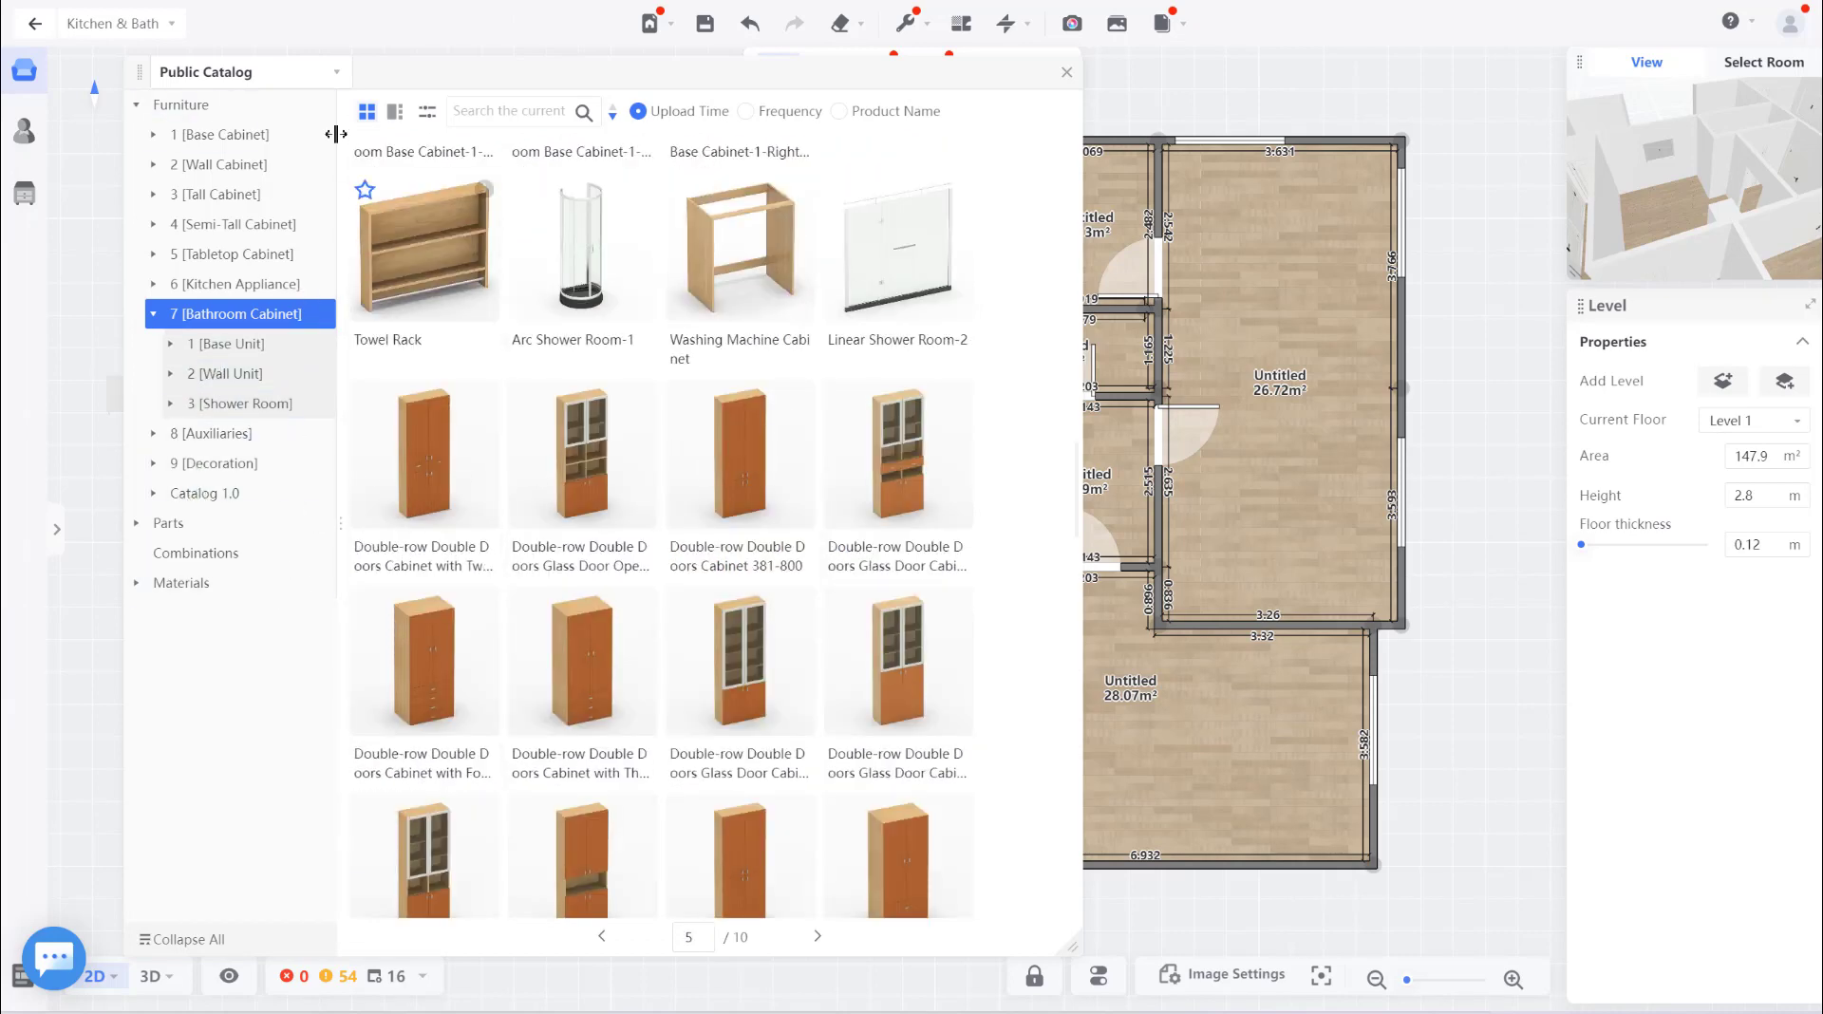
click(185, 522)
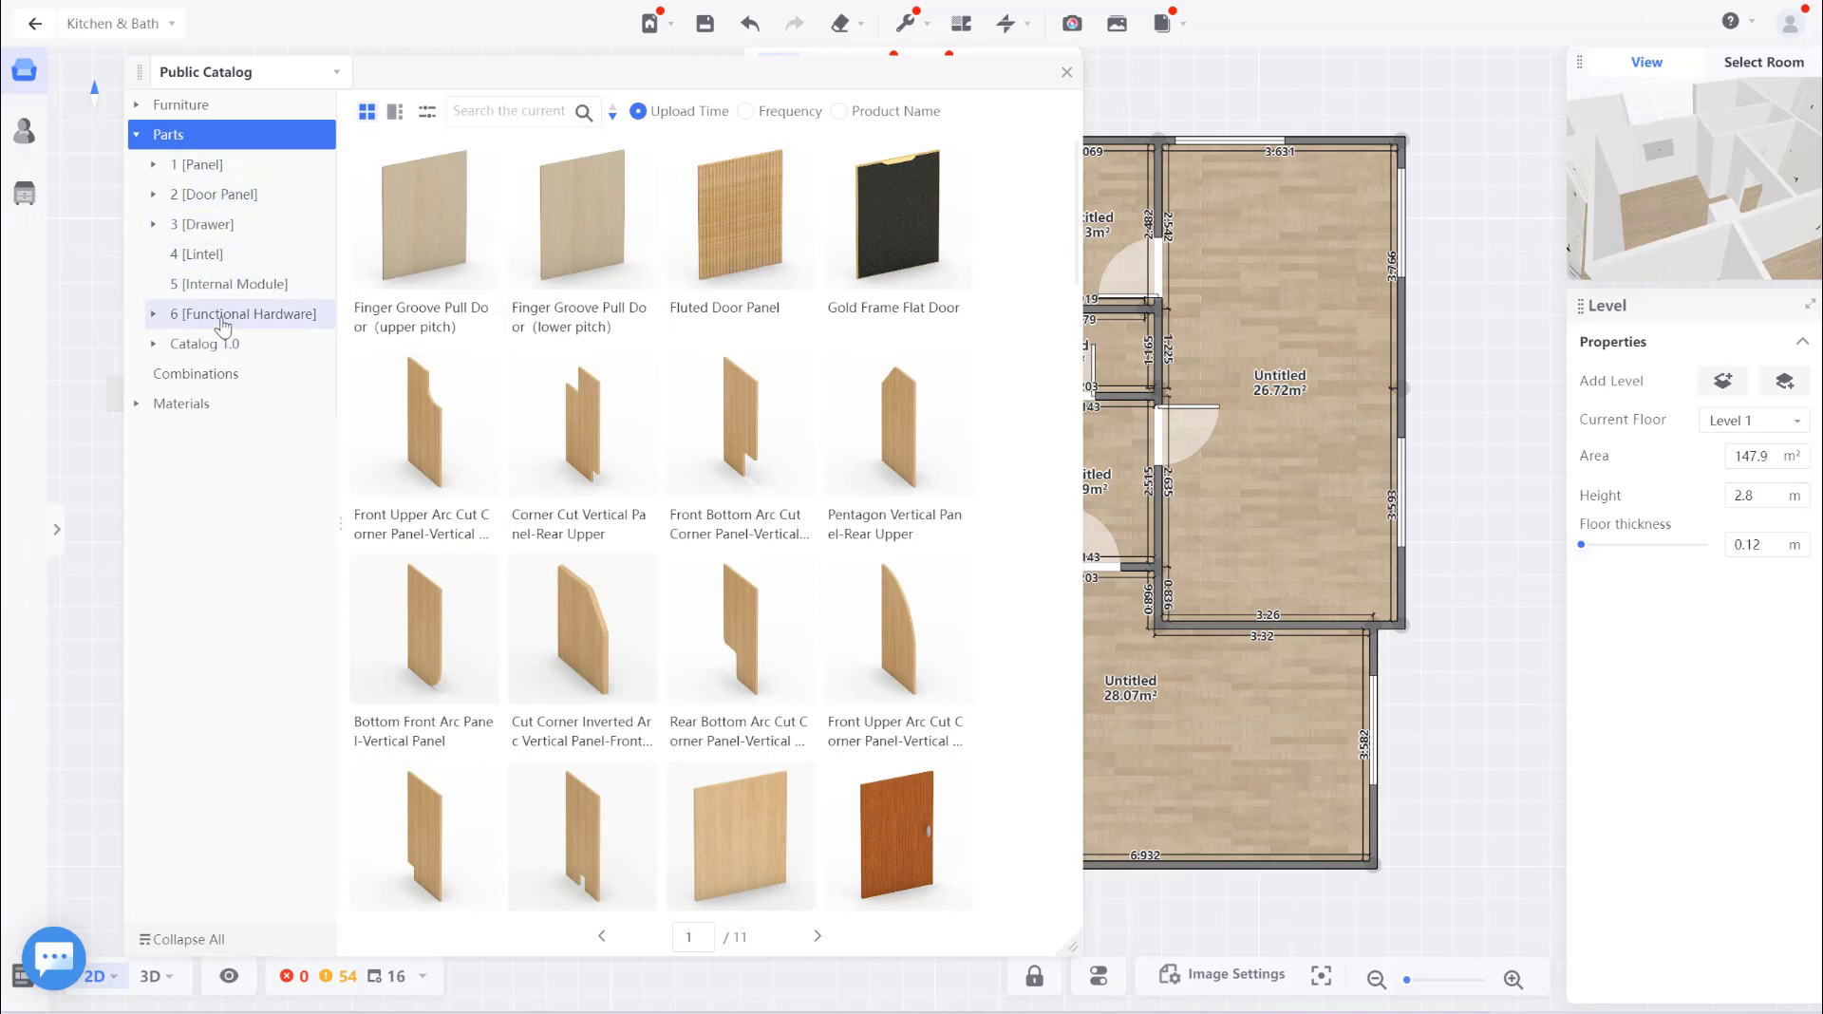
Browse and scroll through the Materials catalog.
click(201, 405)
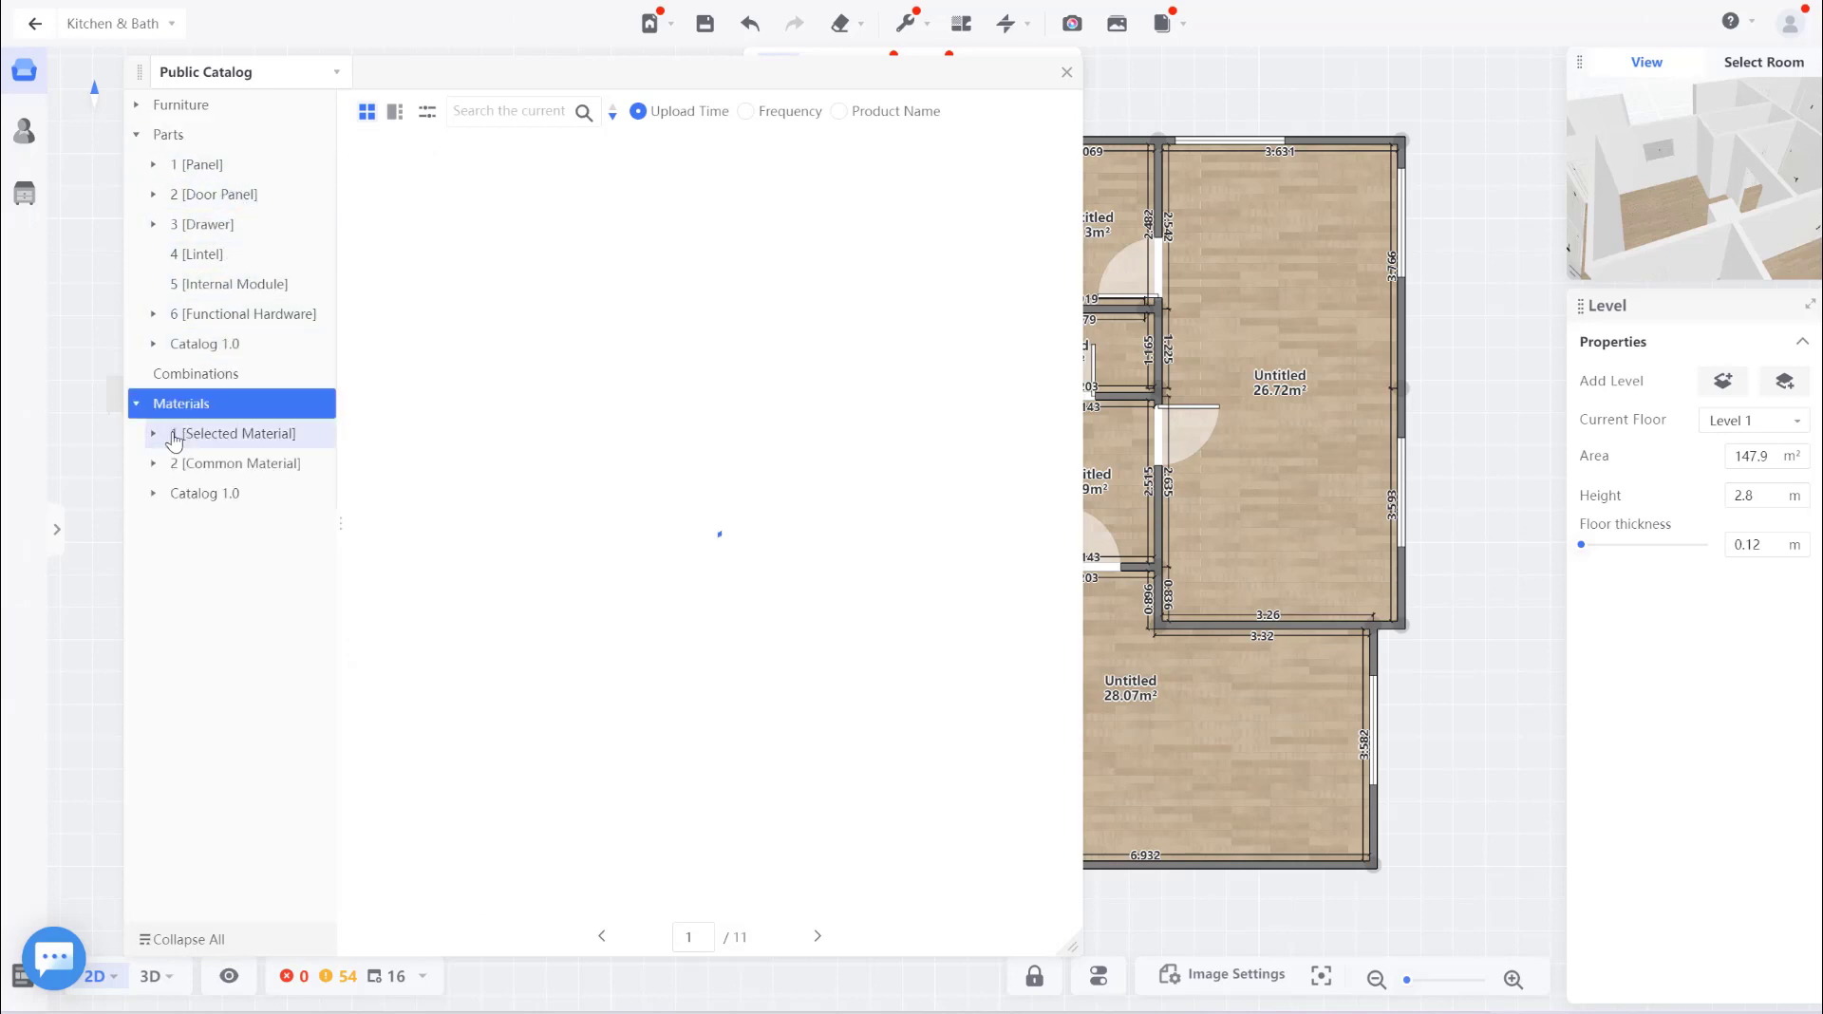
scroll(716, 498, down, 2)
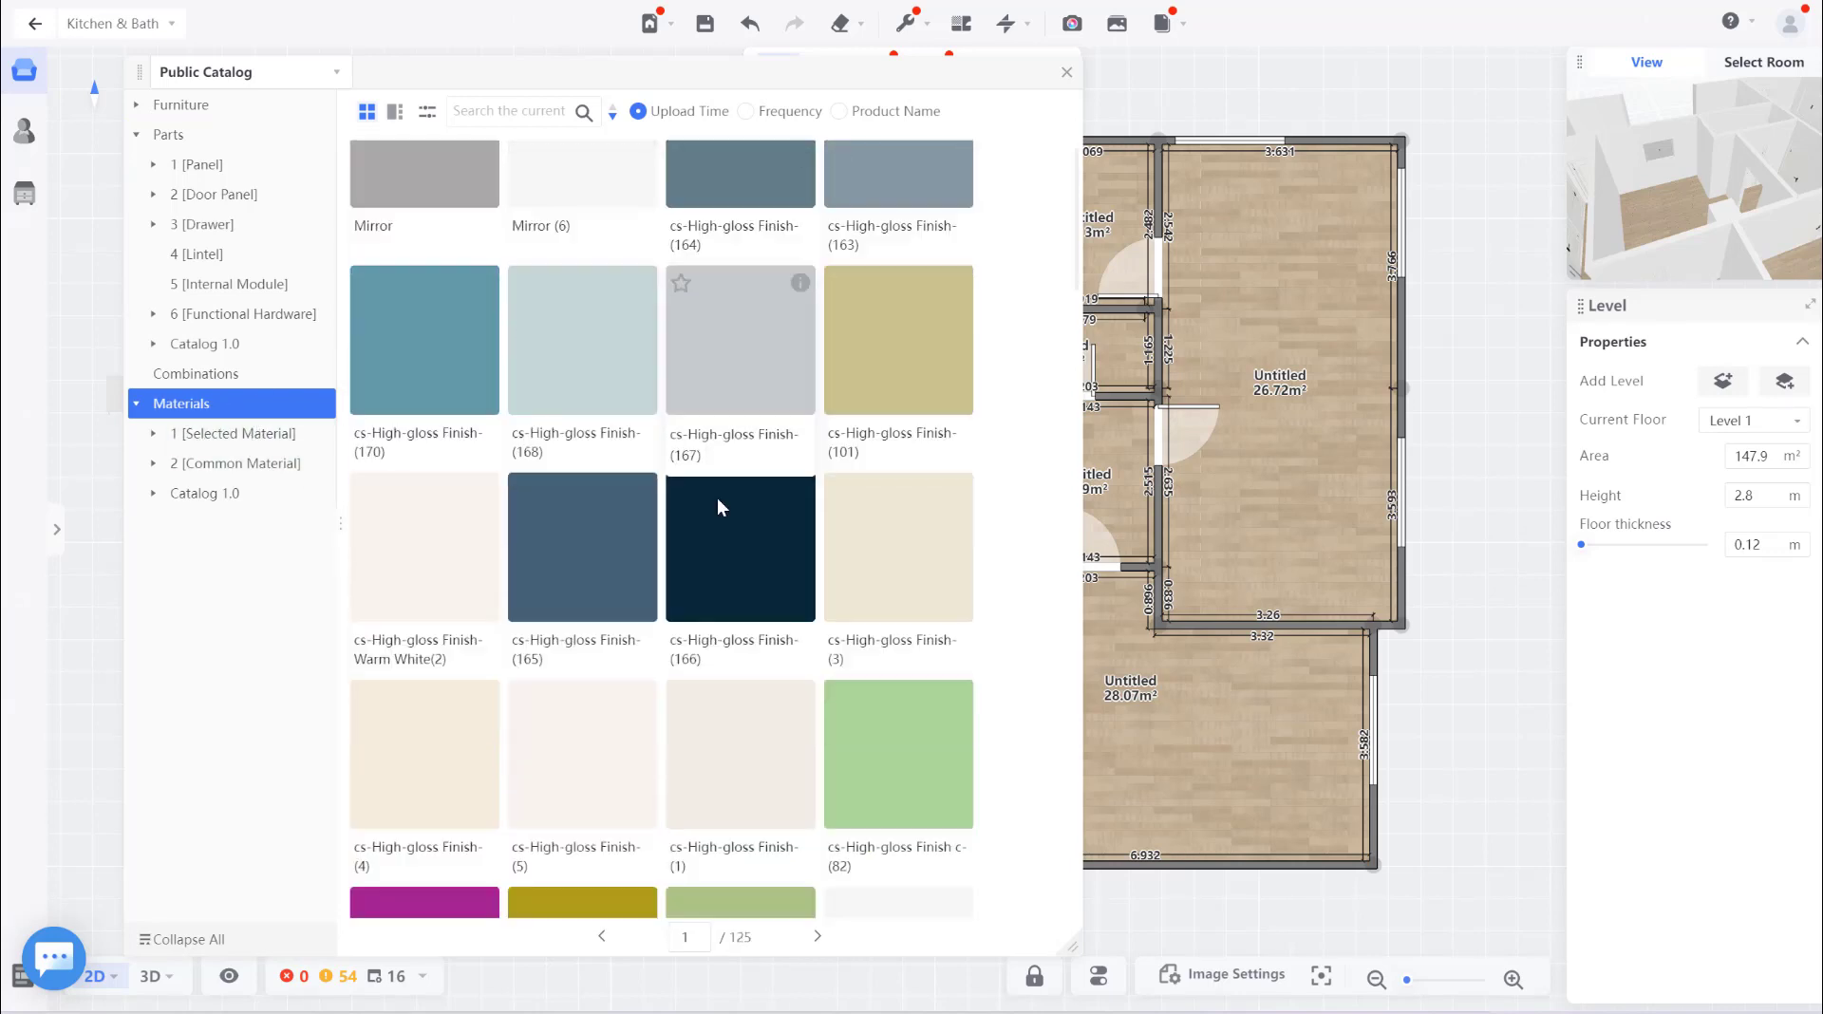
scroll(738, 475, down, 5)
scroll(744, 479, down, 4)
scroll(745, 475, up, 5)
scroll(737, 468, up, 5)
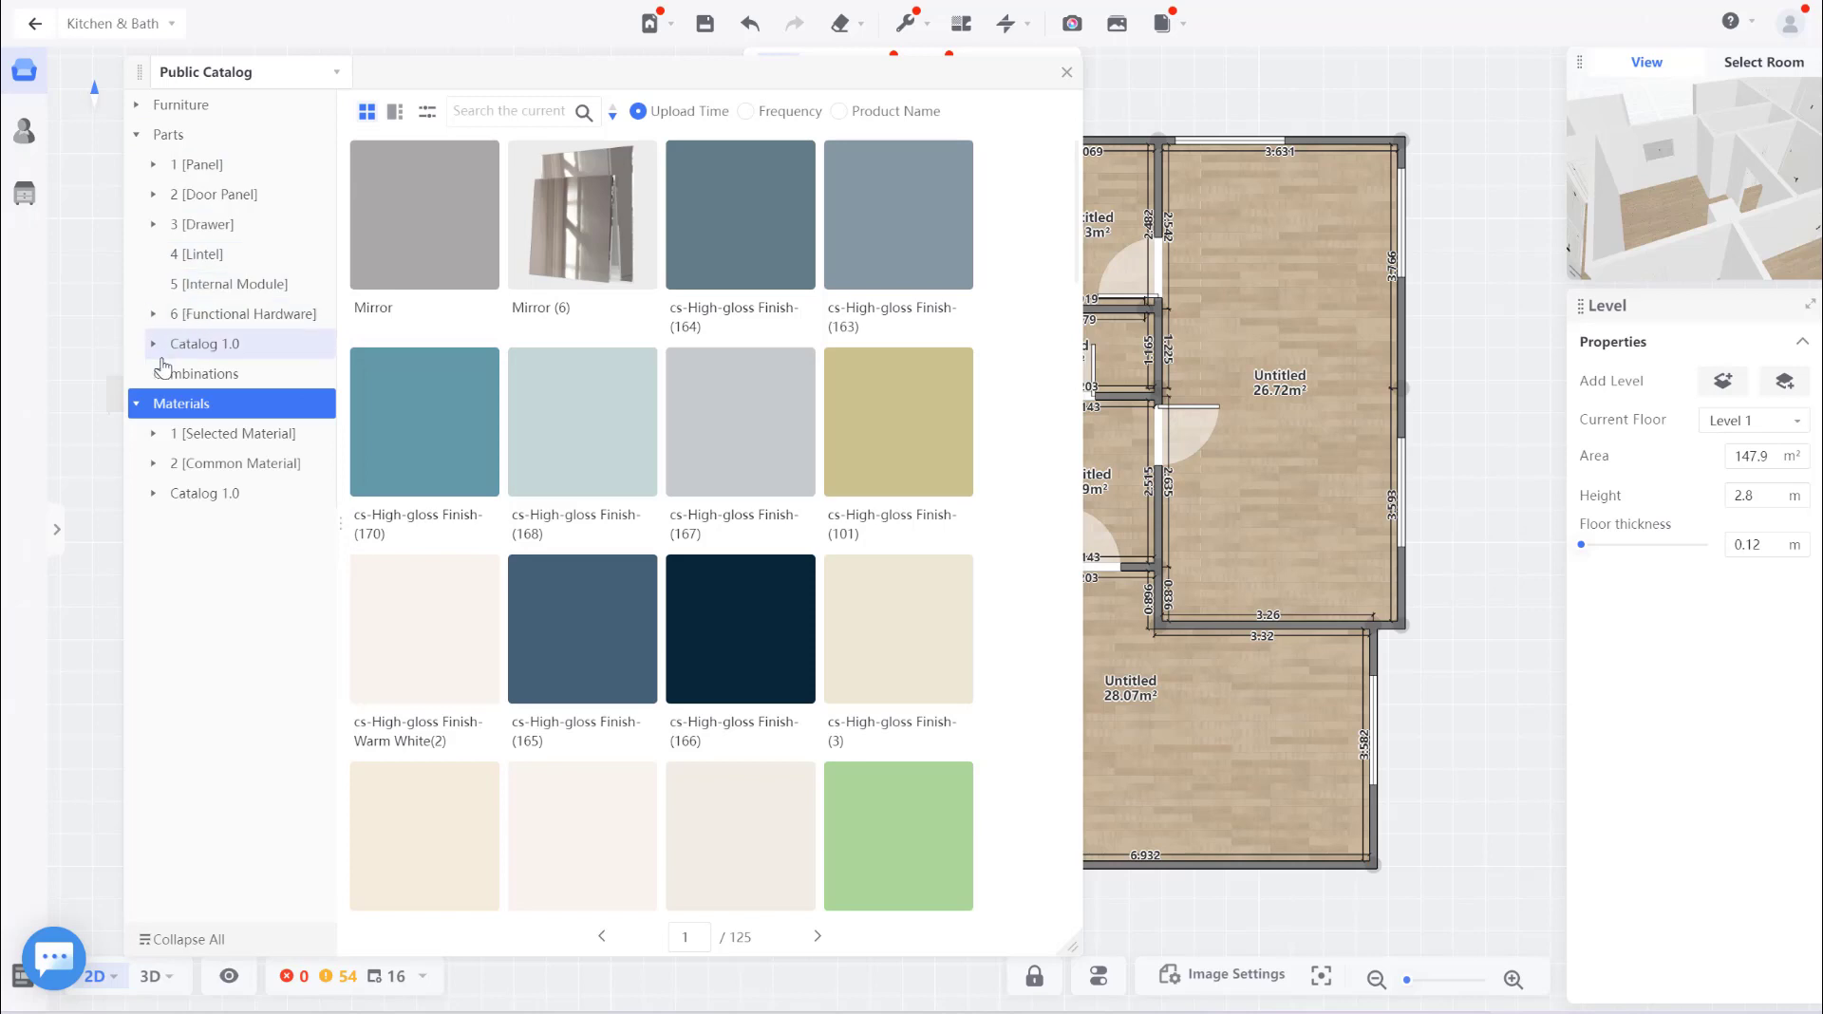
Show Furniture > Catalog 1.0 > Wall Corner cabinets, then collapse the Furniture list.
click(136, 141)
click(208, 106)
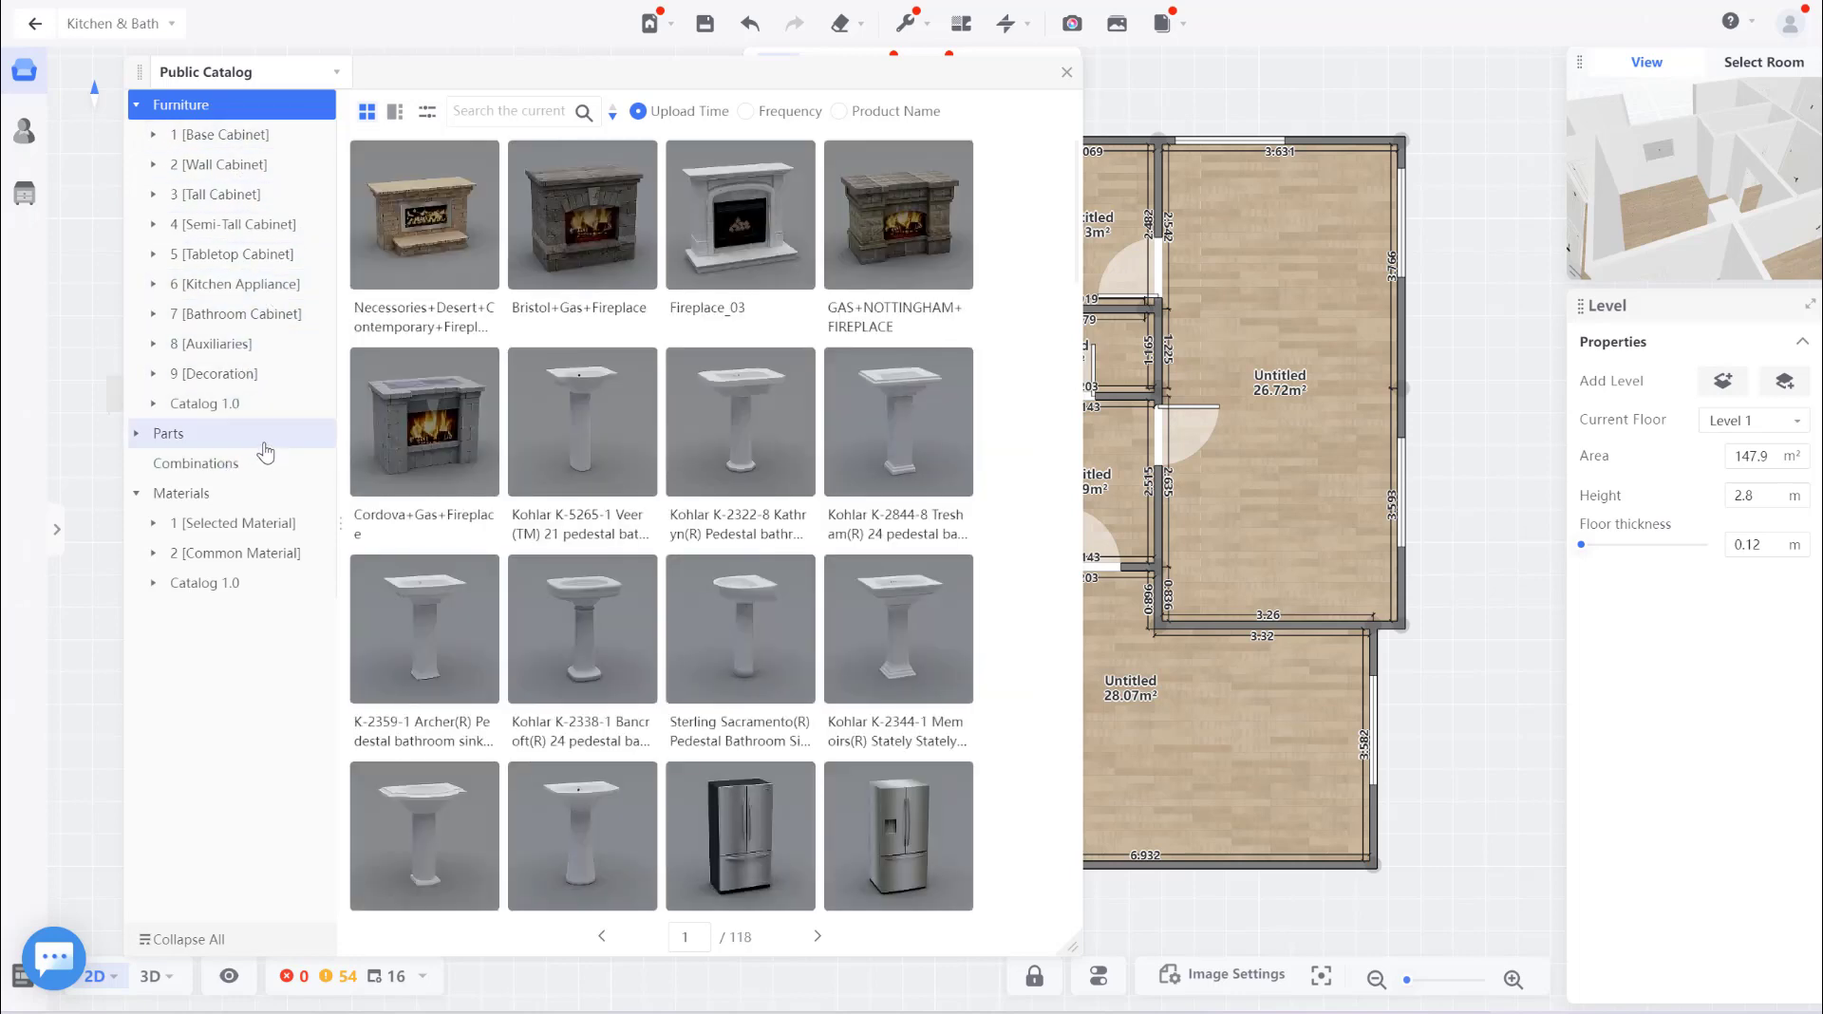
click(291, 406)
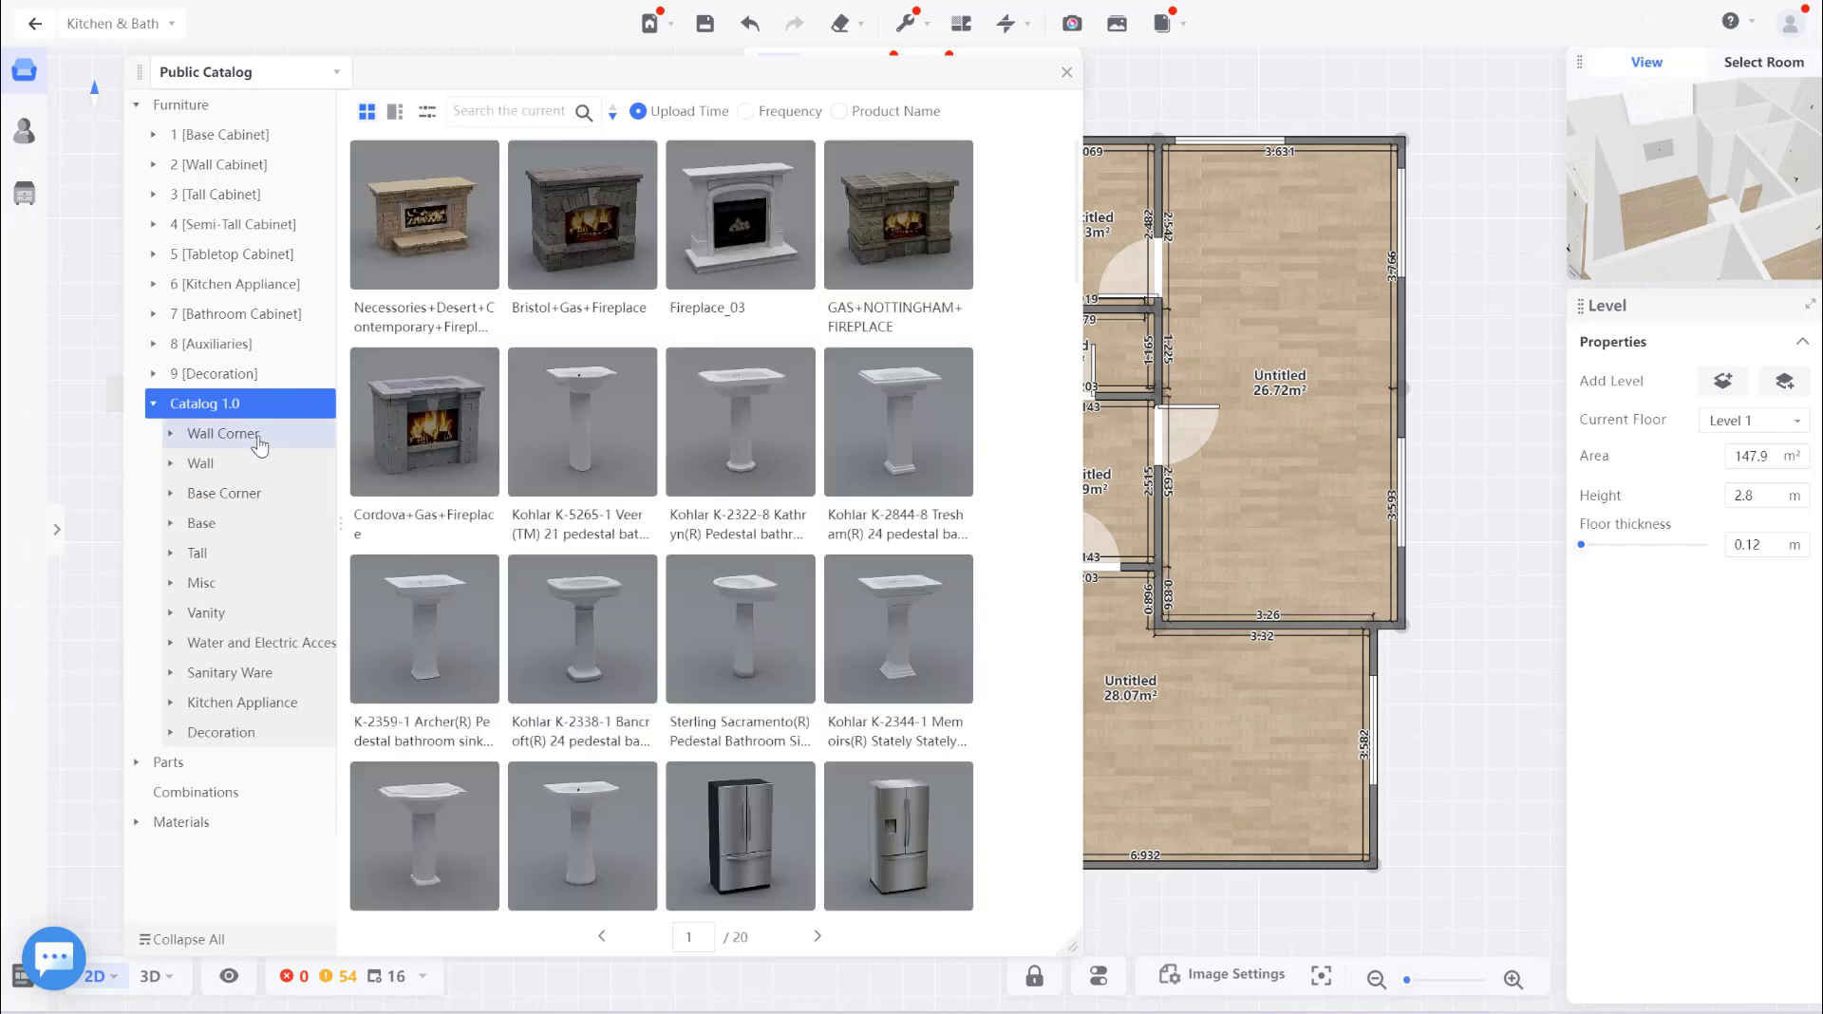
click(261, 437)
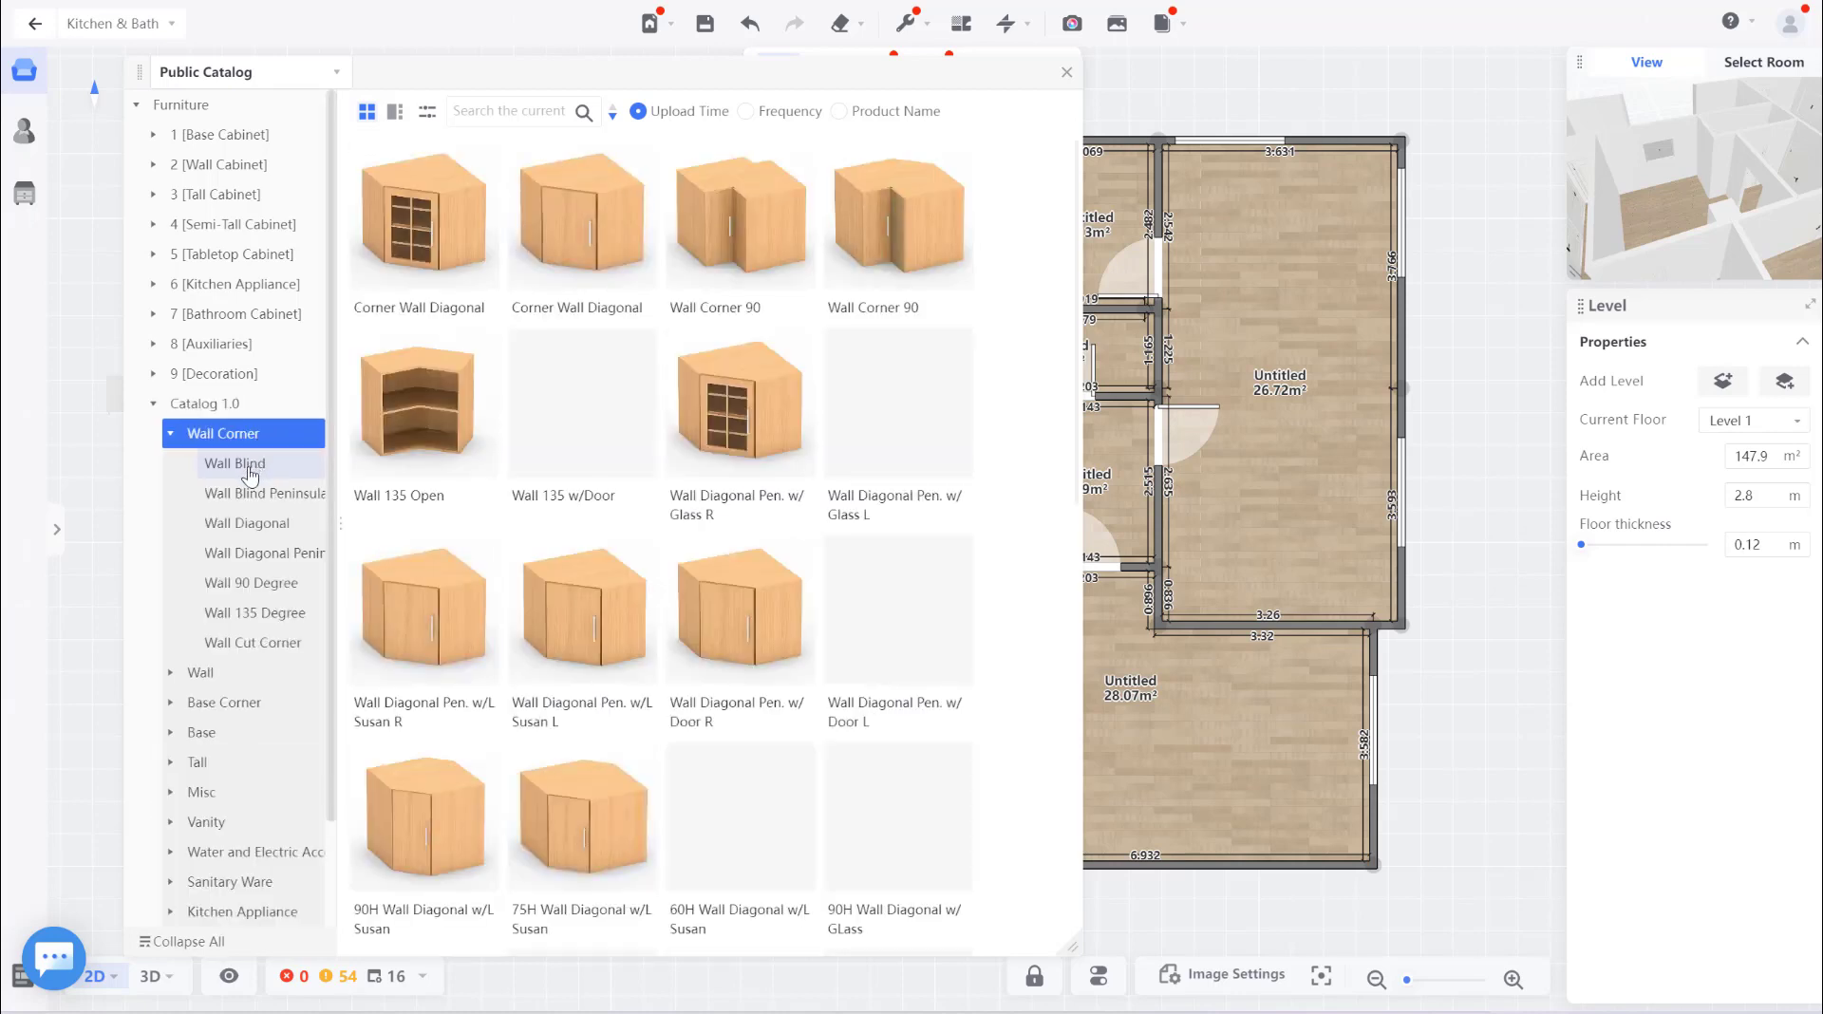
click(147, 105)
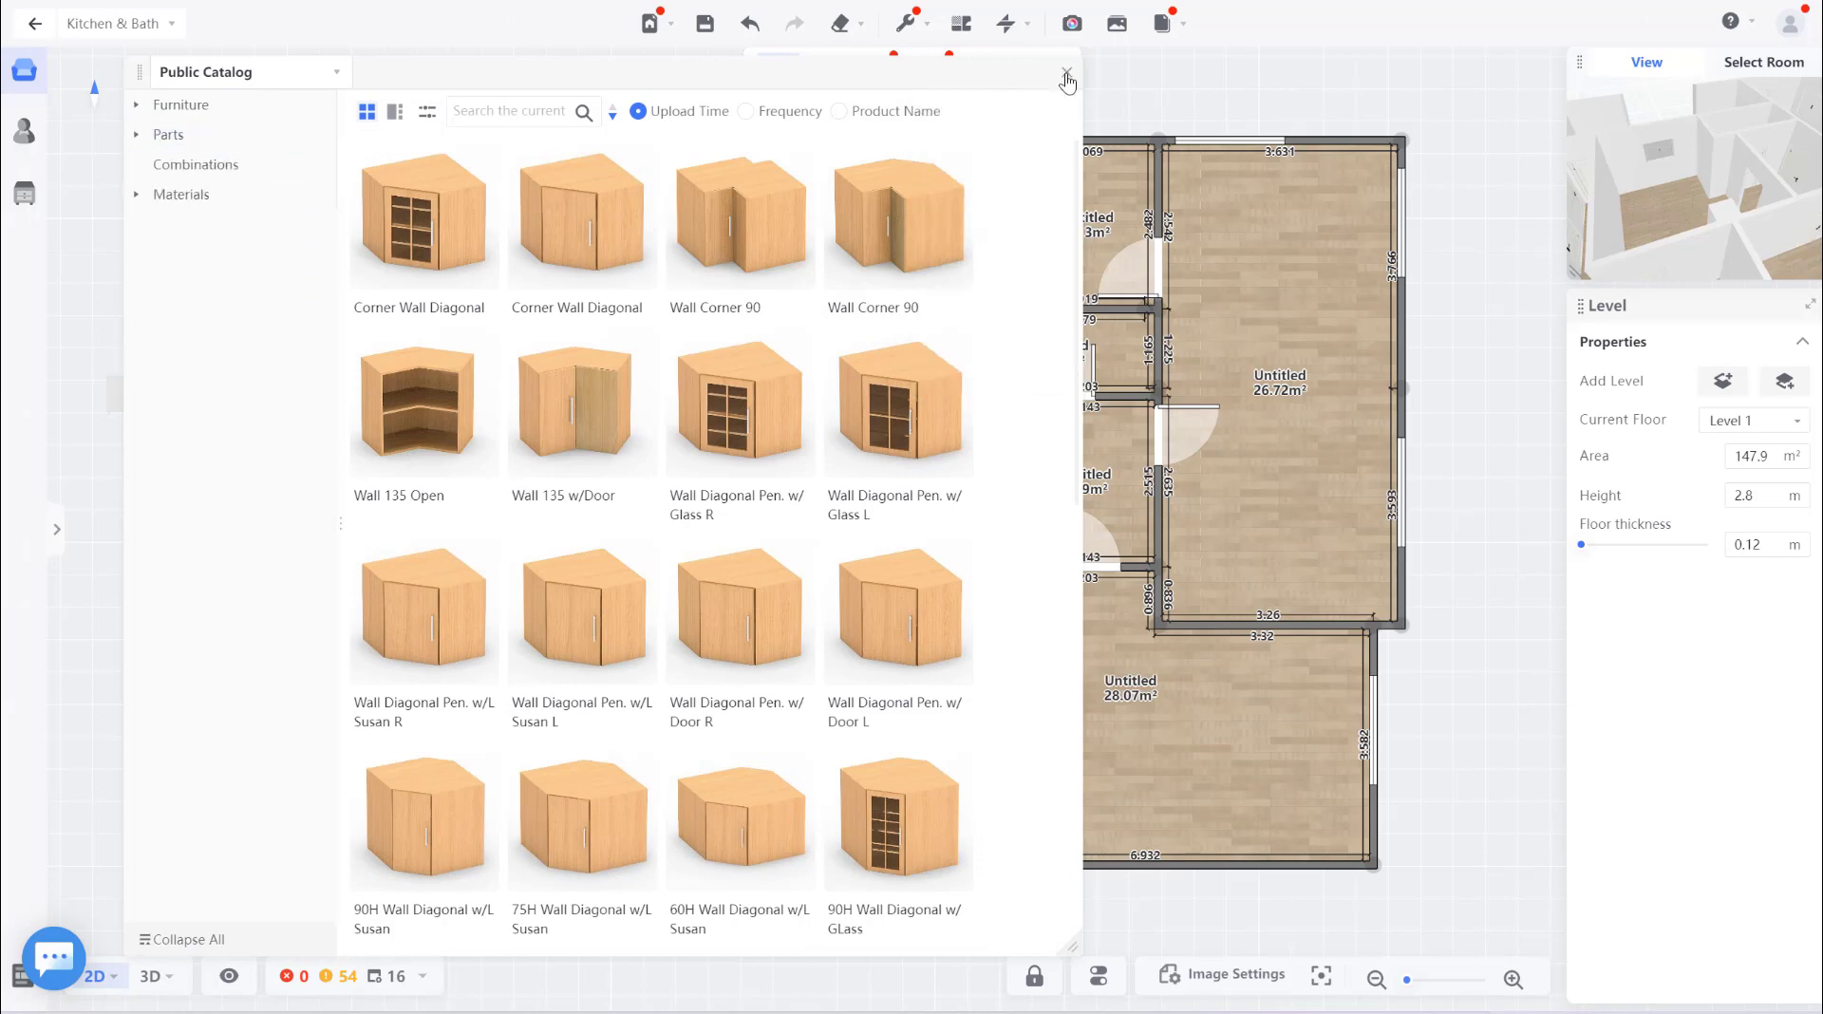
Place the Single-drawer Hinged Door base cabinet against the kitchen's top wall.
click(237, 107)
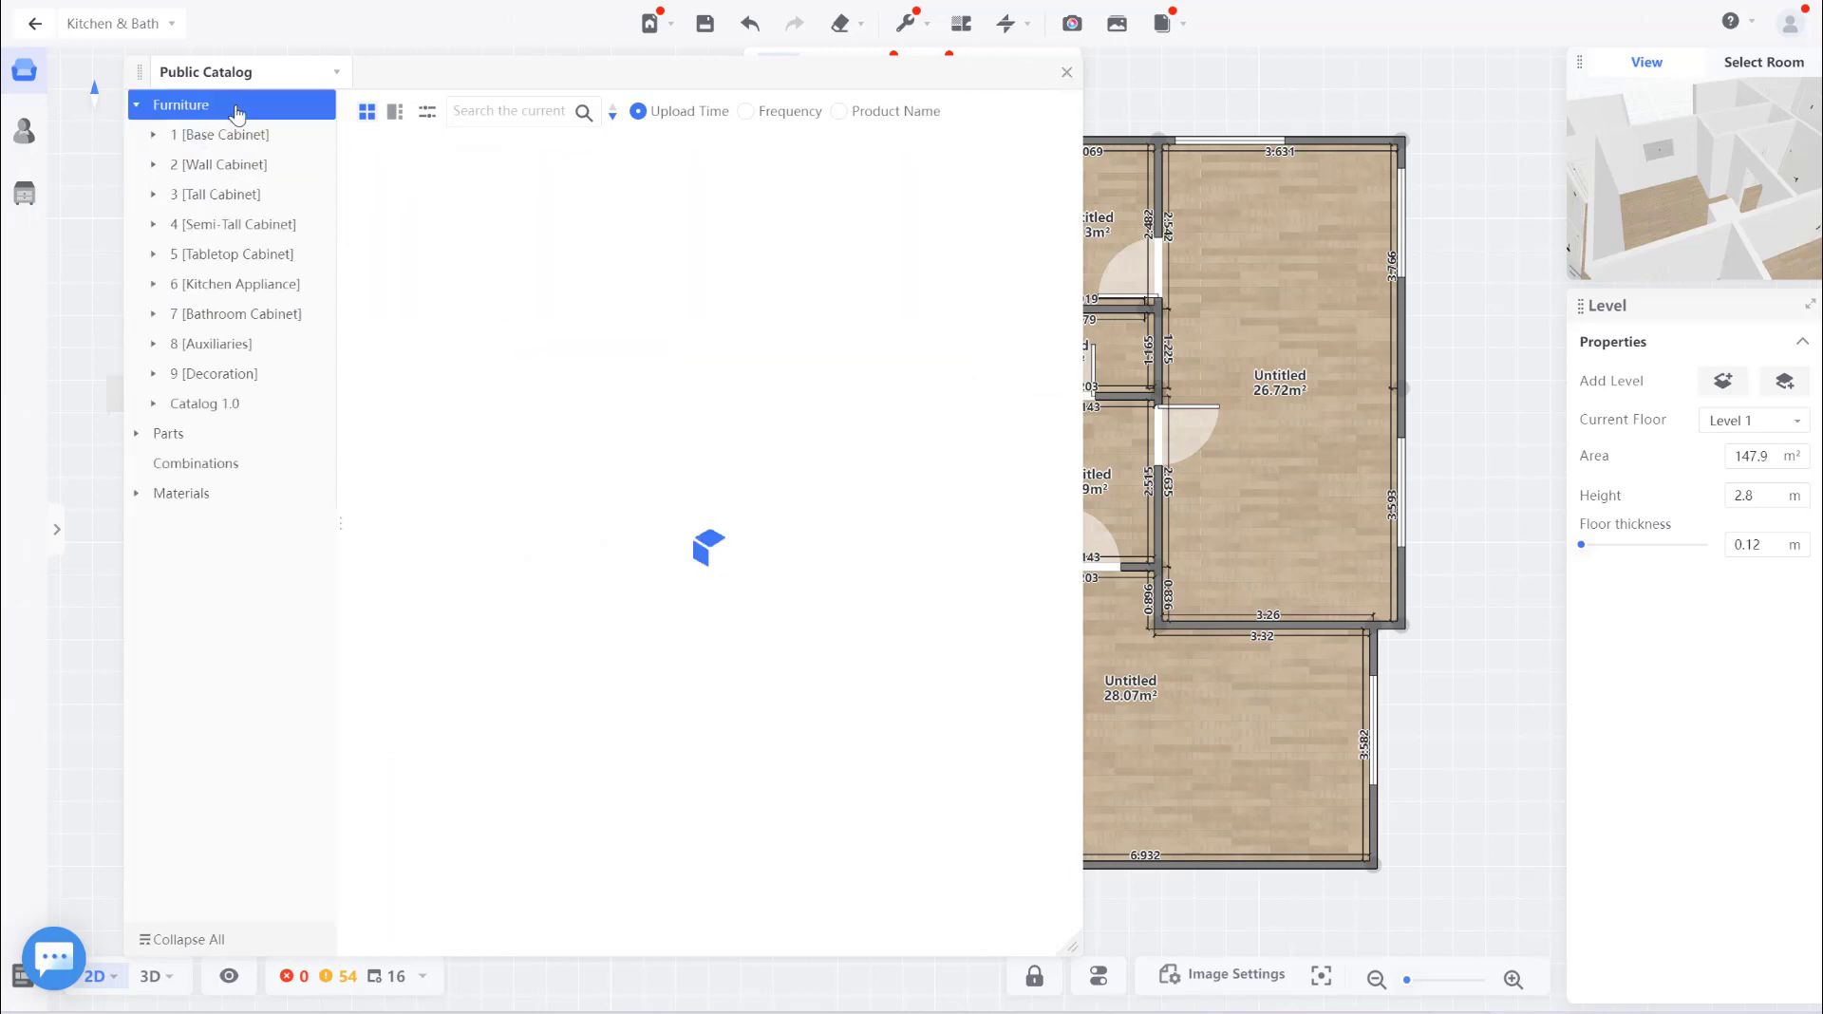
click(229, 136)
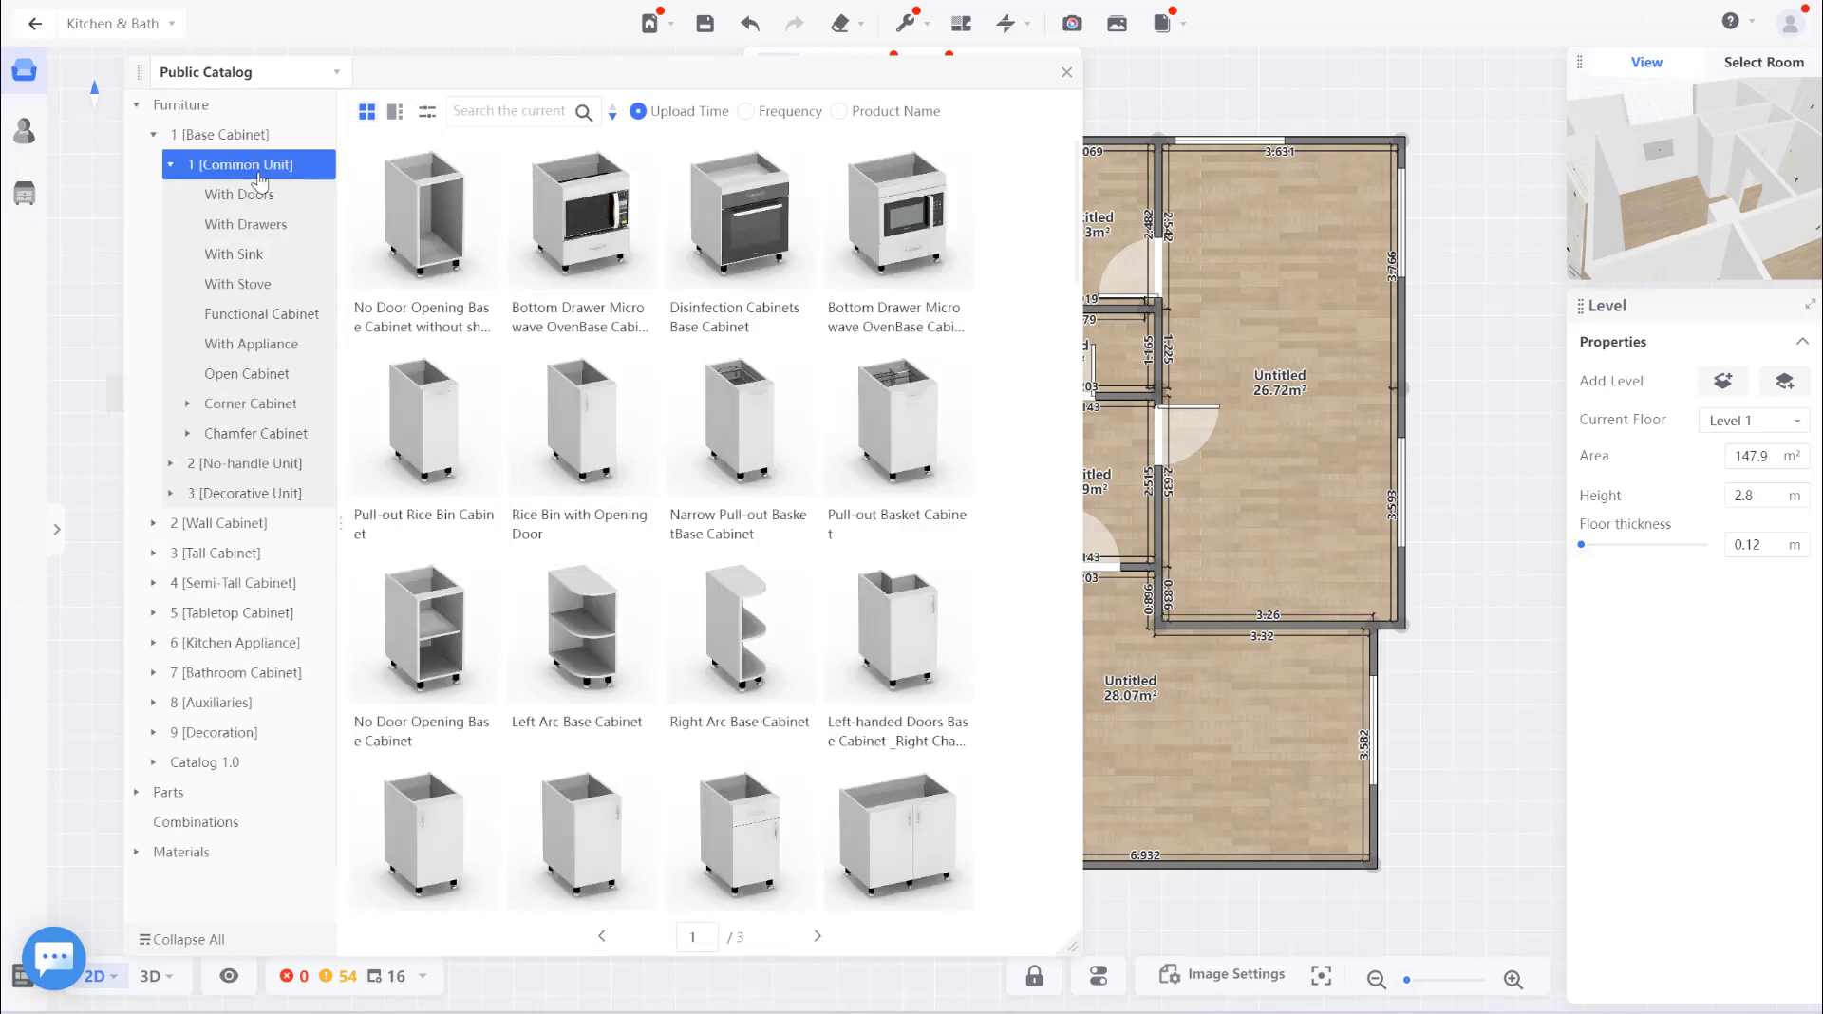
click(274, 228)
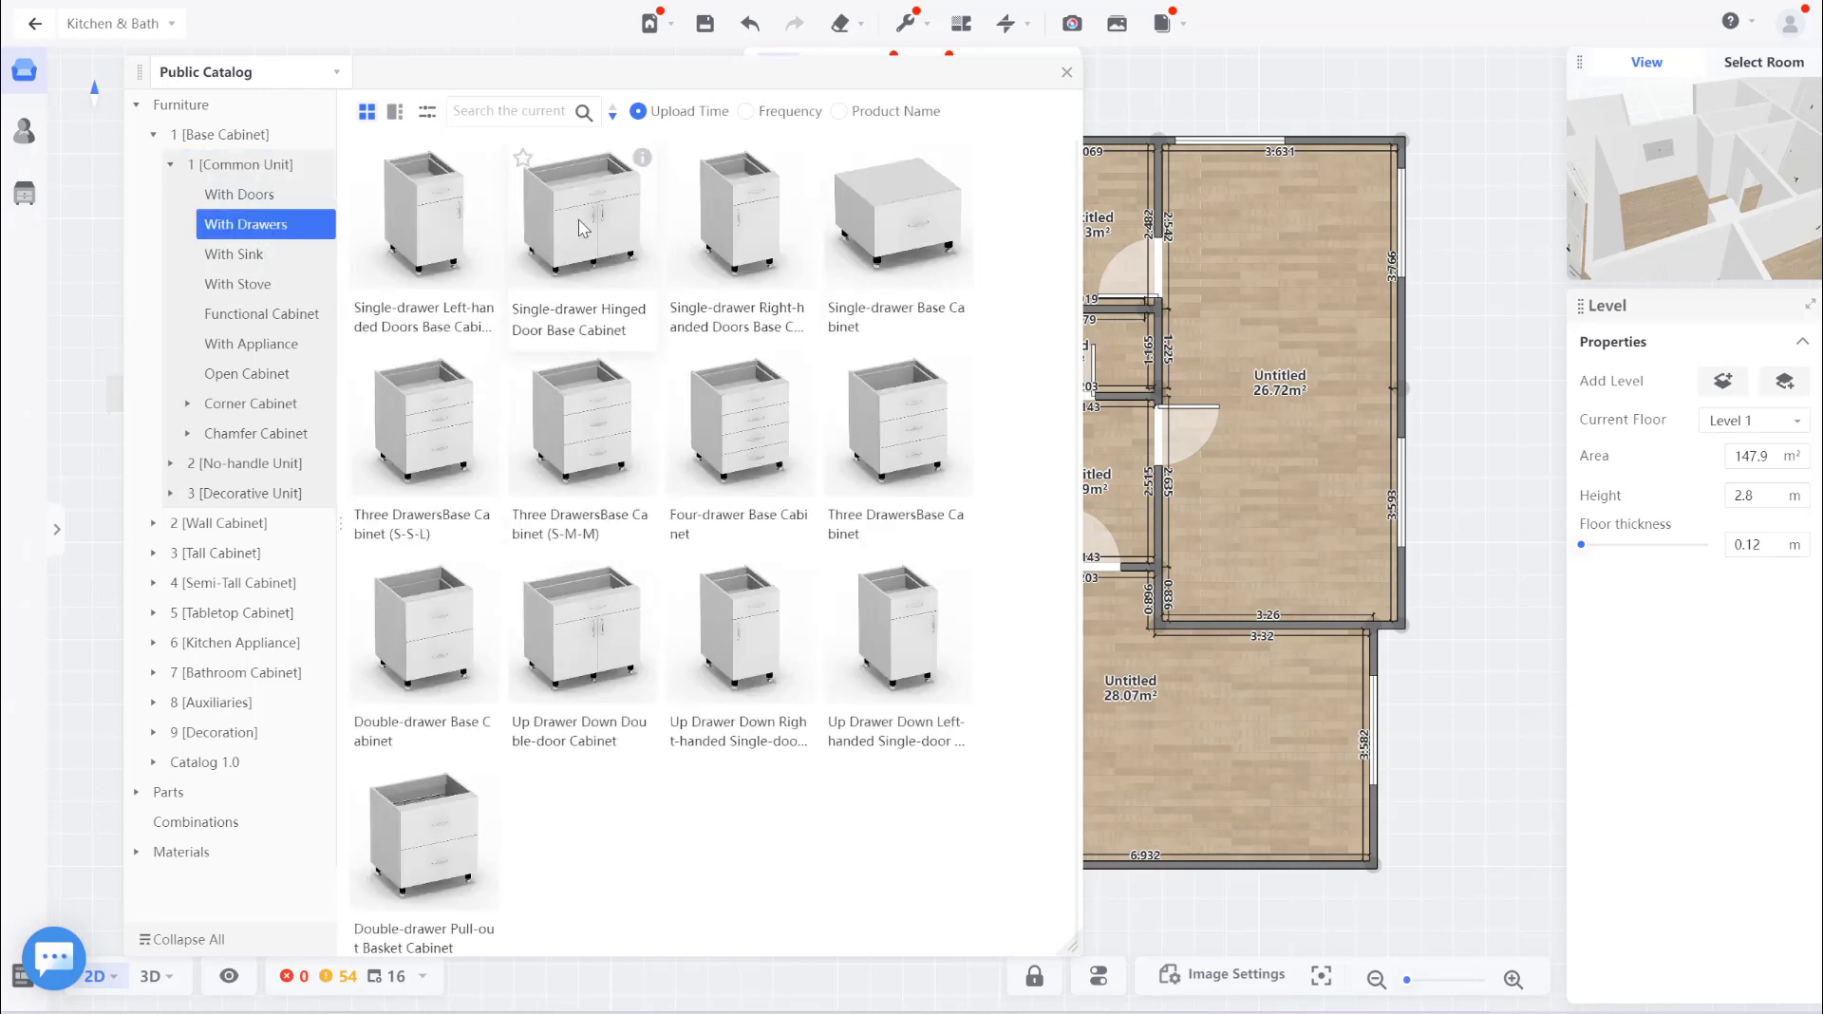
click(582, 228)
scroll(848, 364, up, 3)
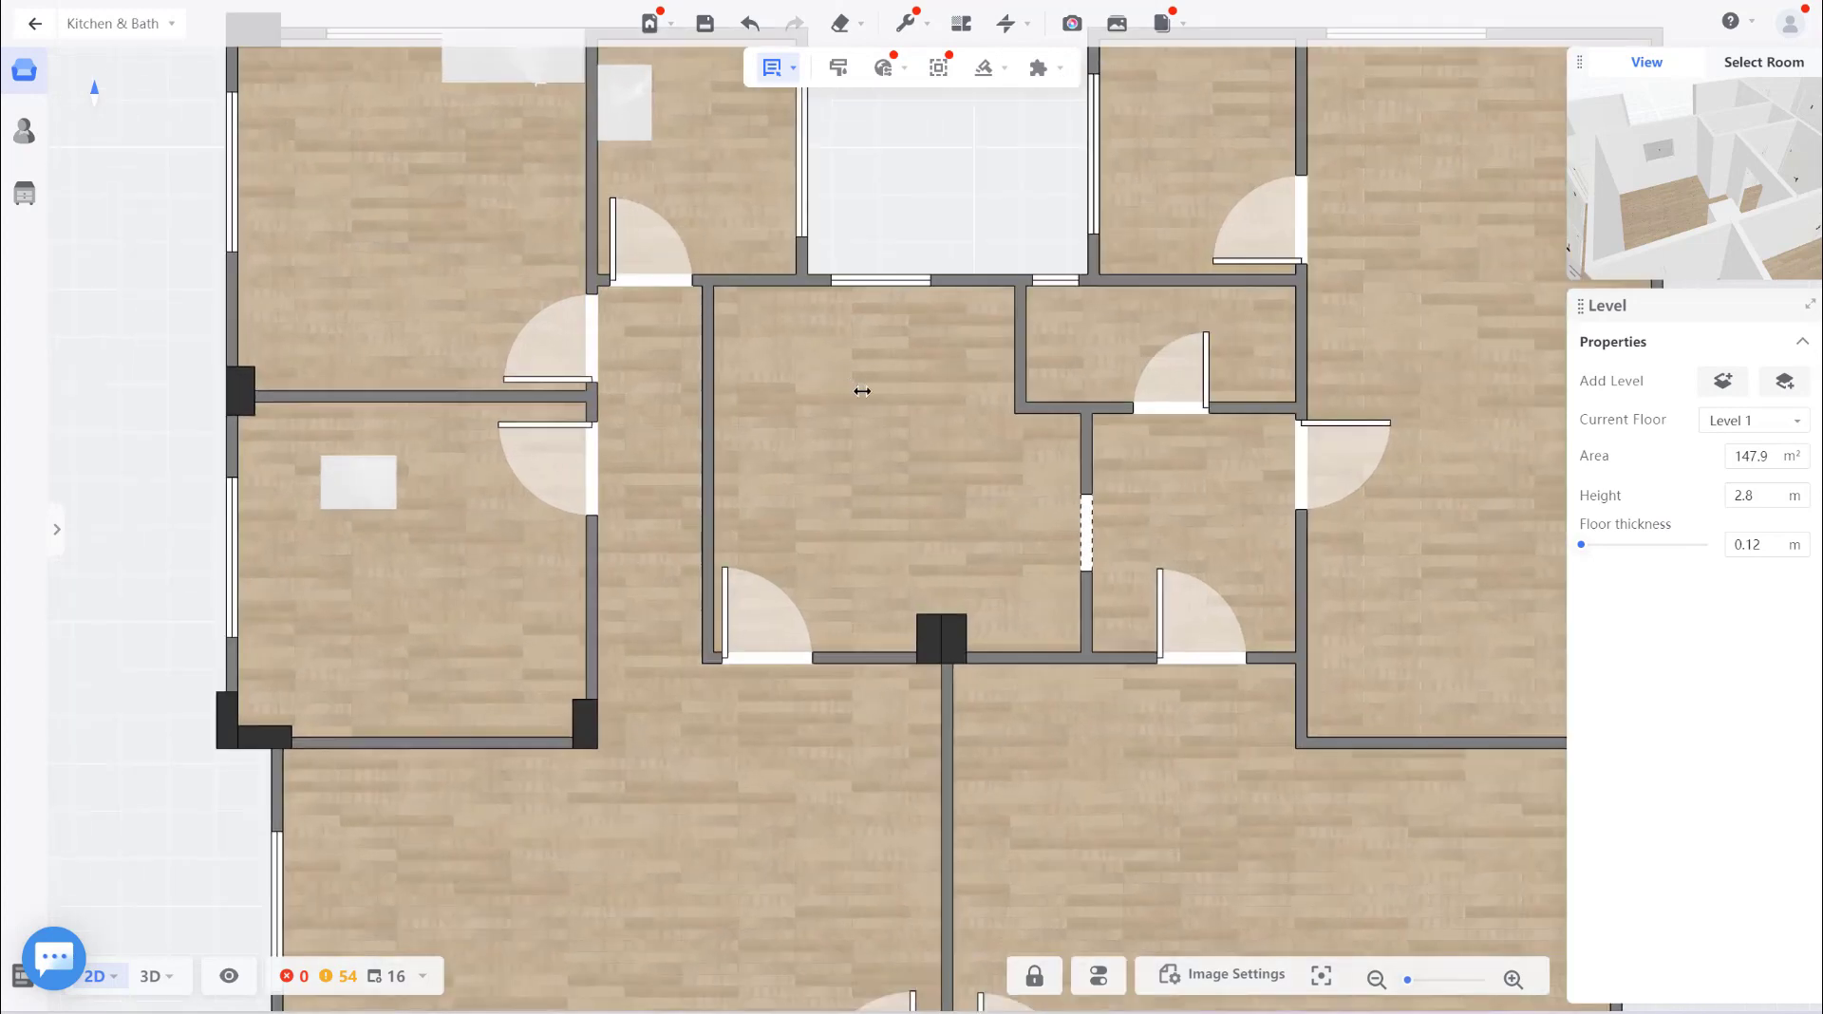
scroll(848, 364, up, 2)
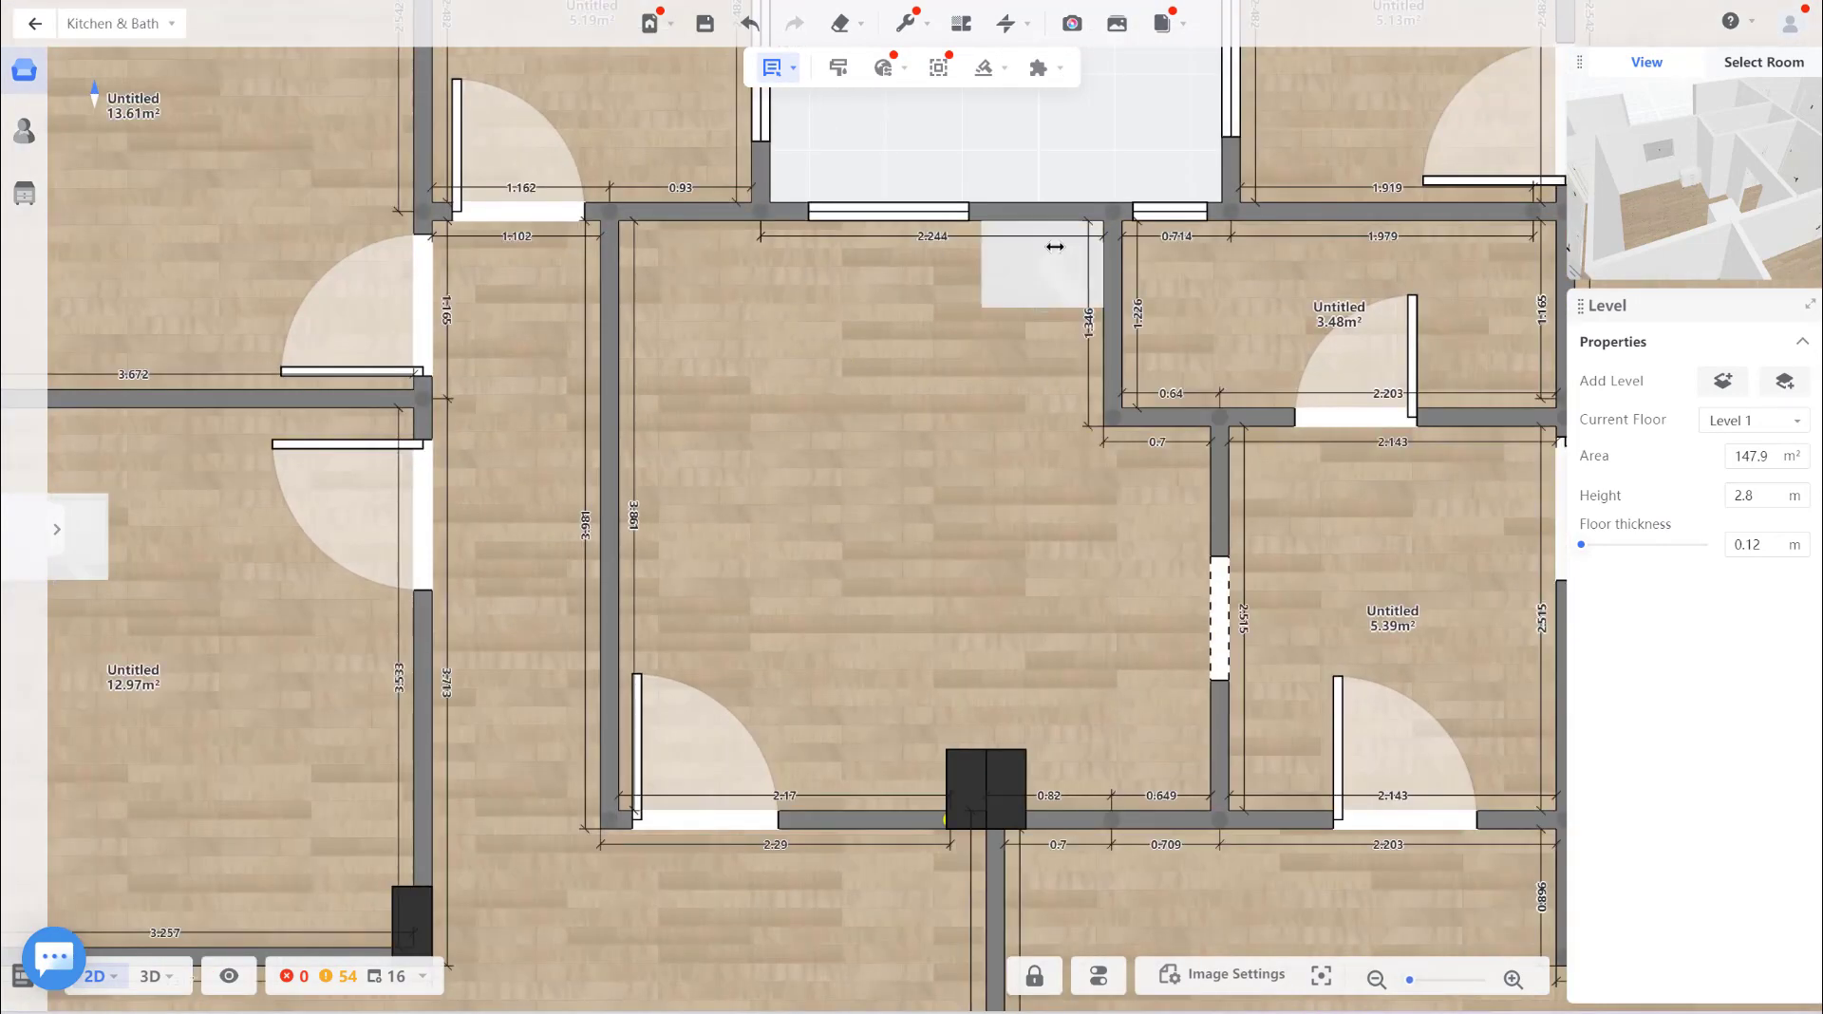
click(1055, 246)
Close the large catalog panel and centre the plan on the placed cabinet.
scroll(1055, 249, up, 2)
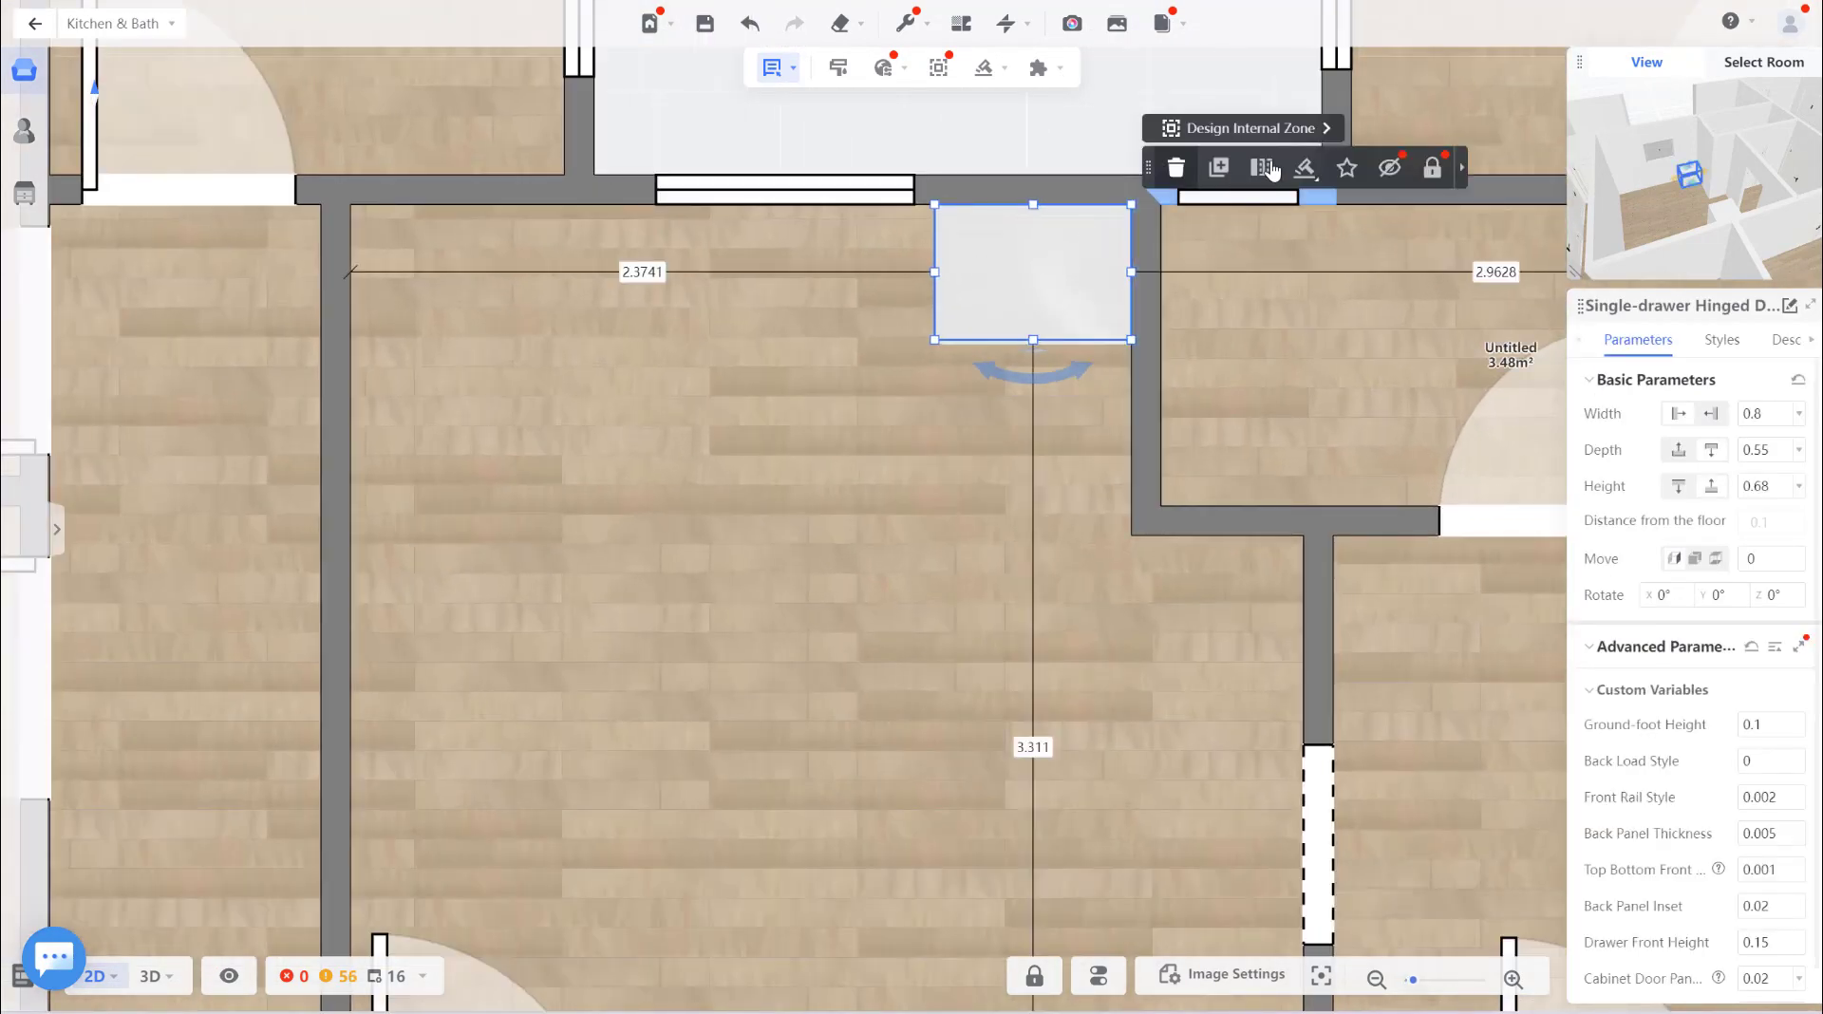
click(1218, 168)
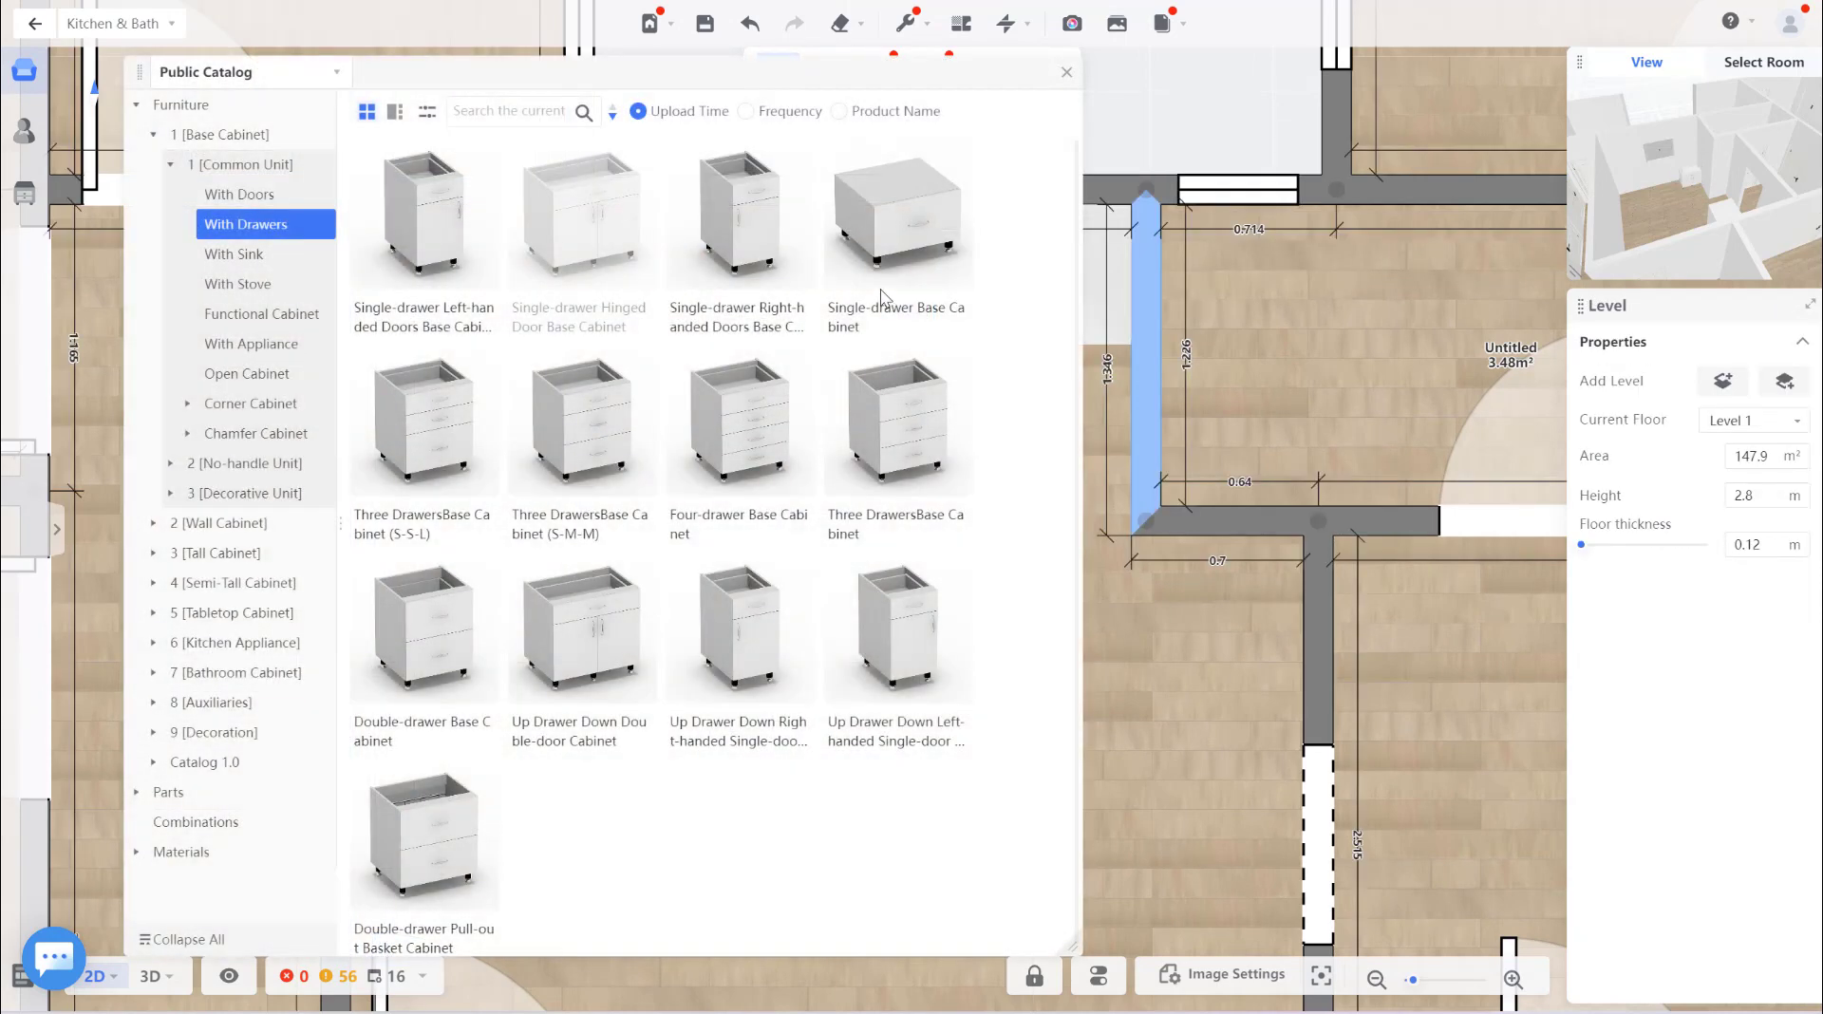
click(1064, 326)
click(1066, 72)
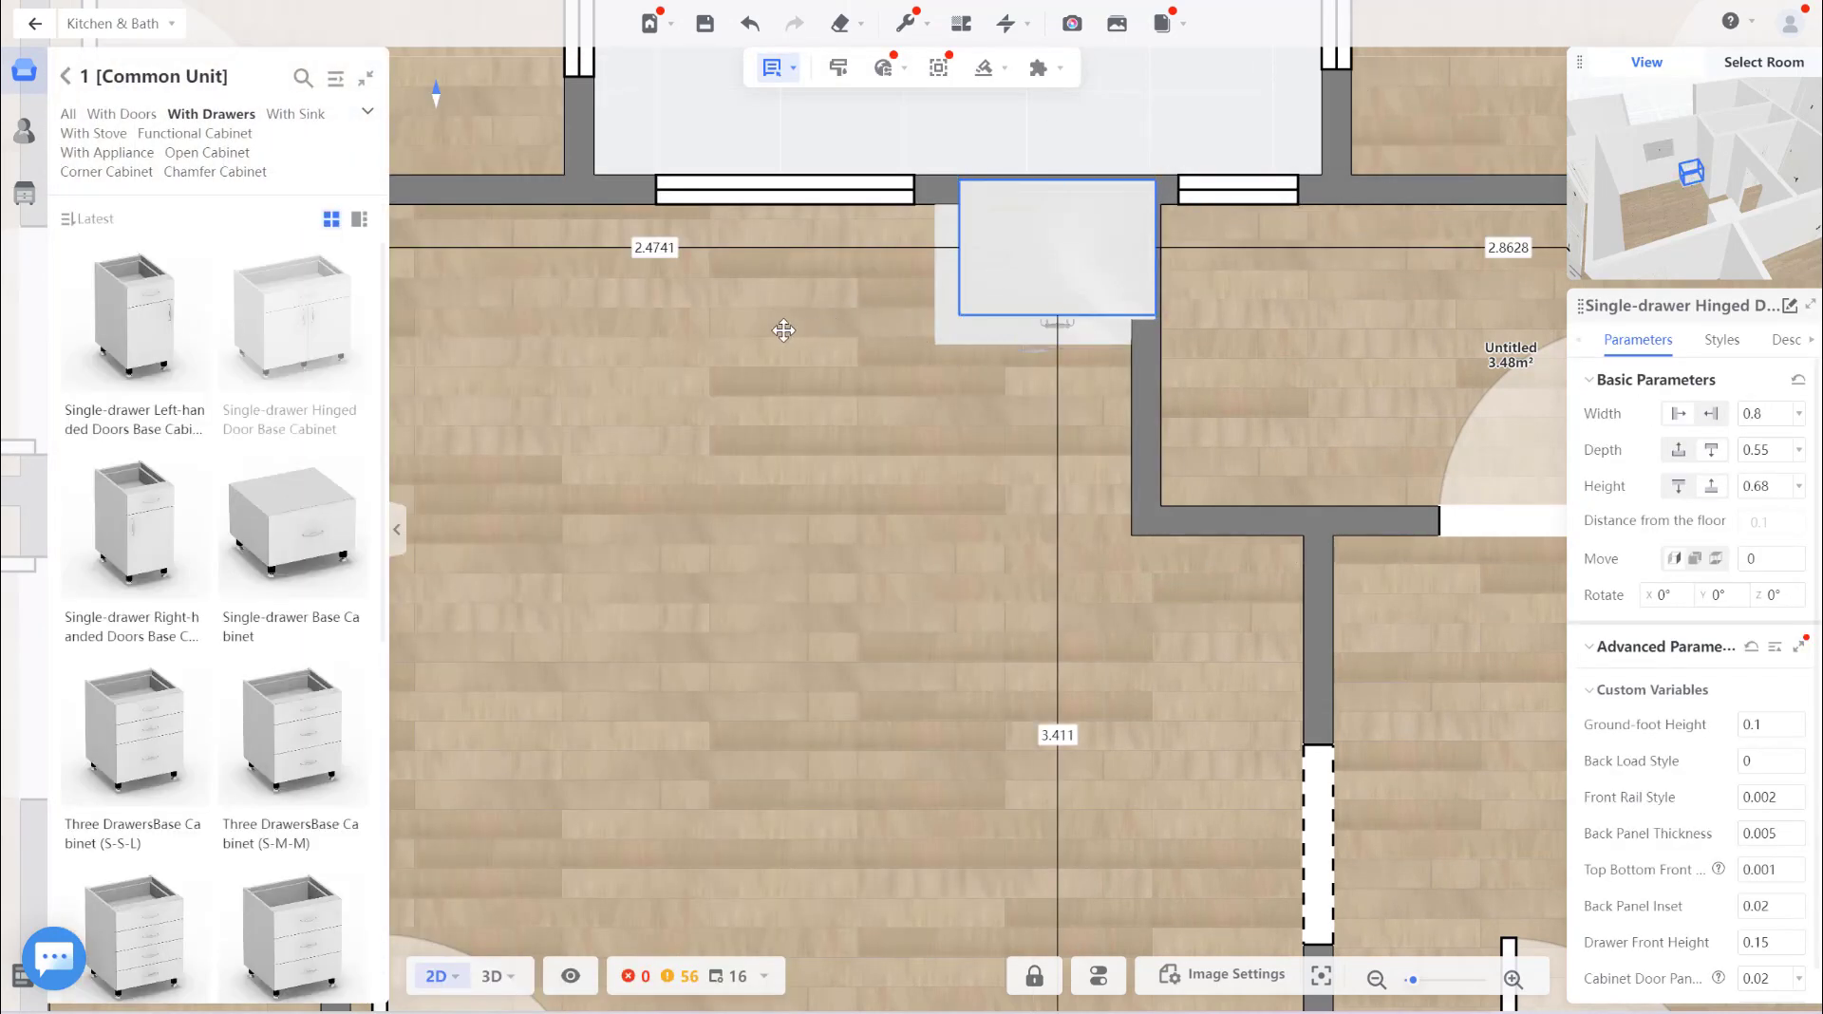
scroll(990, 353, down, 2)
drag(990, 352, 1031, 332)
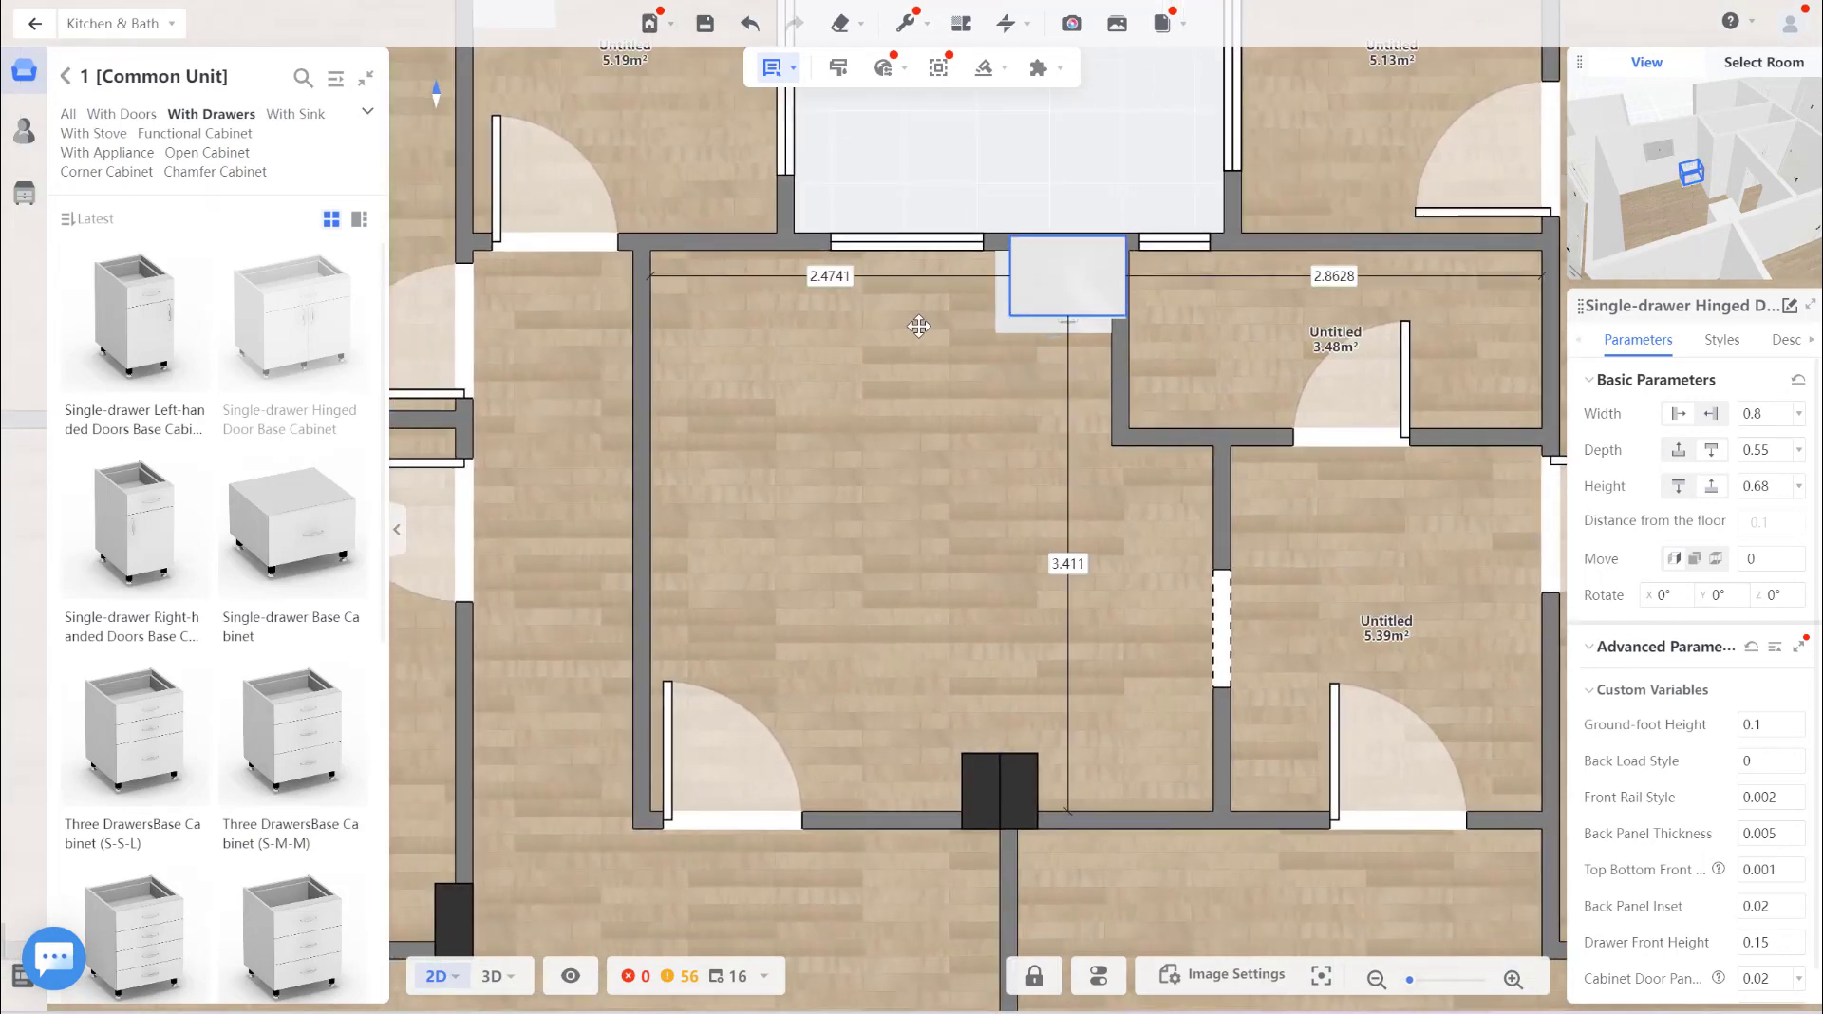
click(1173, 204)
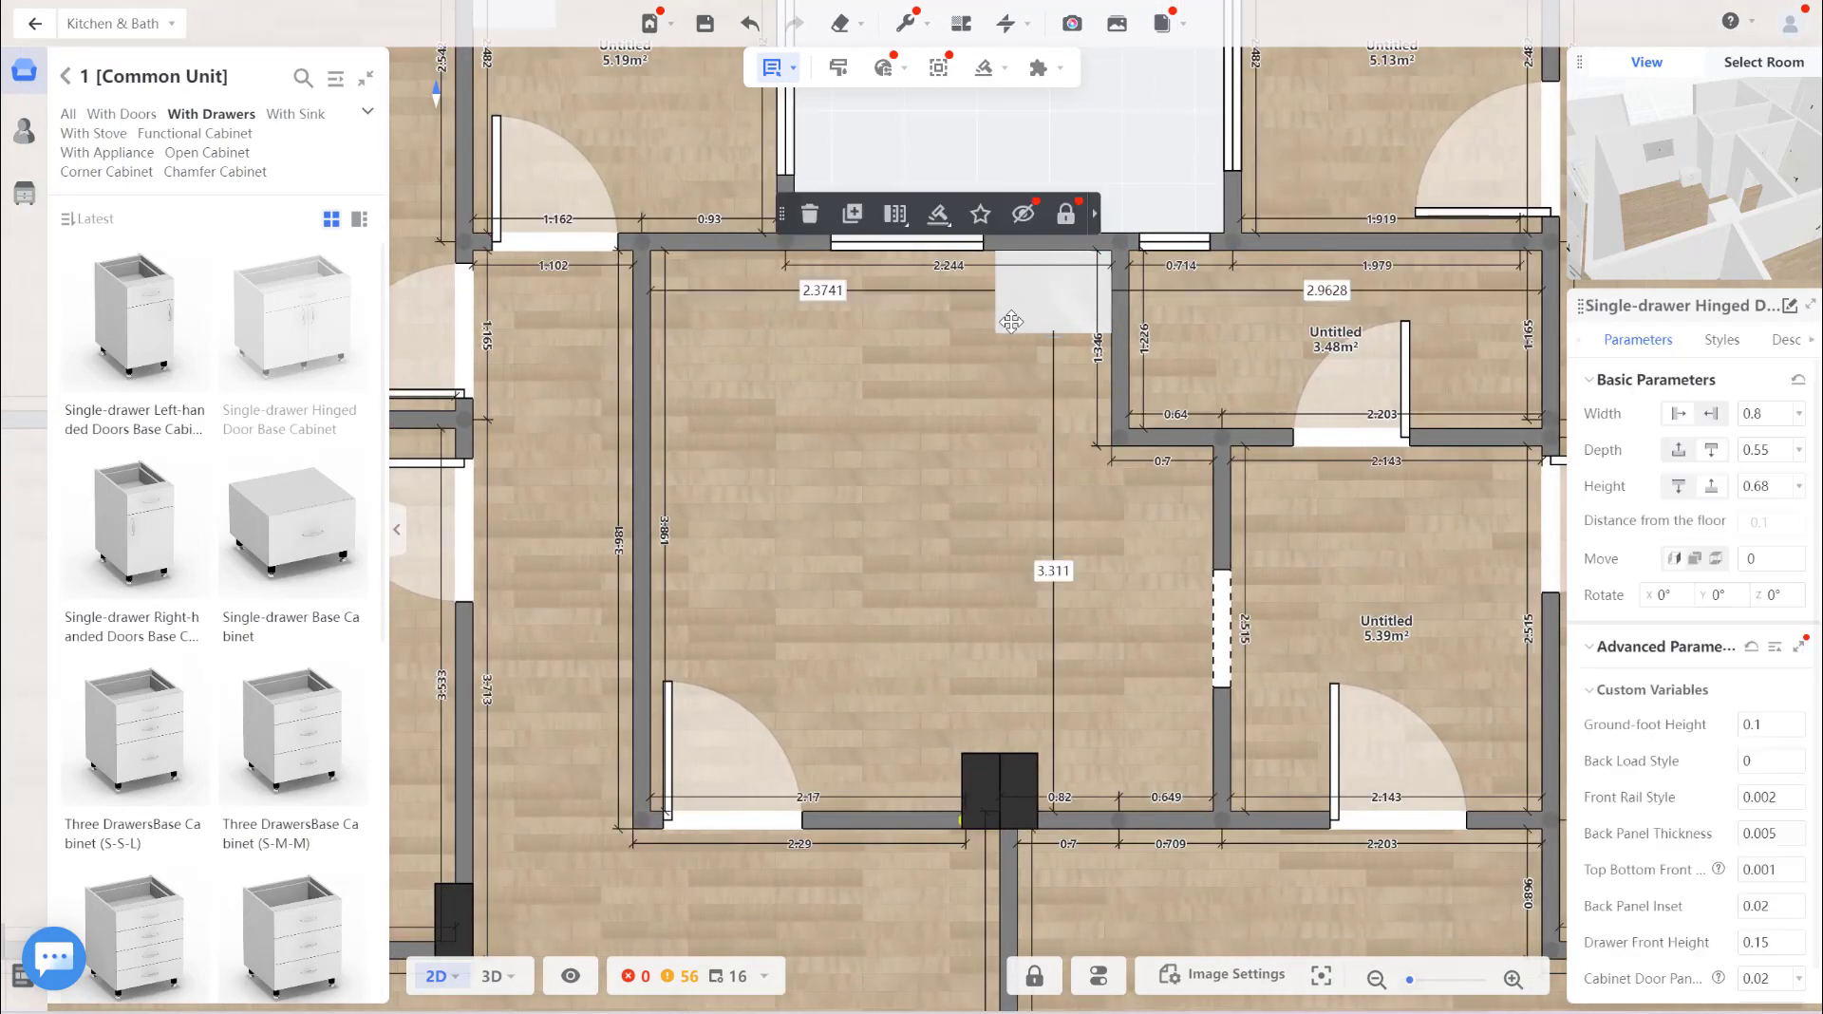
Narrow the wider hinged-door base cabinet by pulling in its left edge.
click(1044, 290)
scroll(899, 395, up, 3)
scroll(855, 403, up, 2)
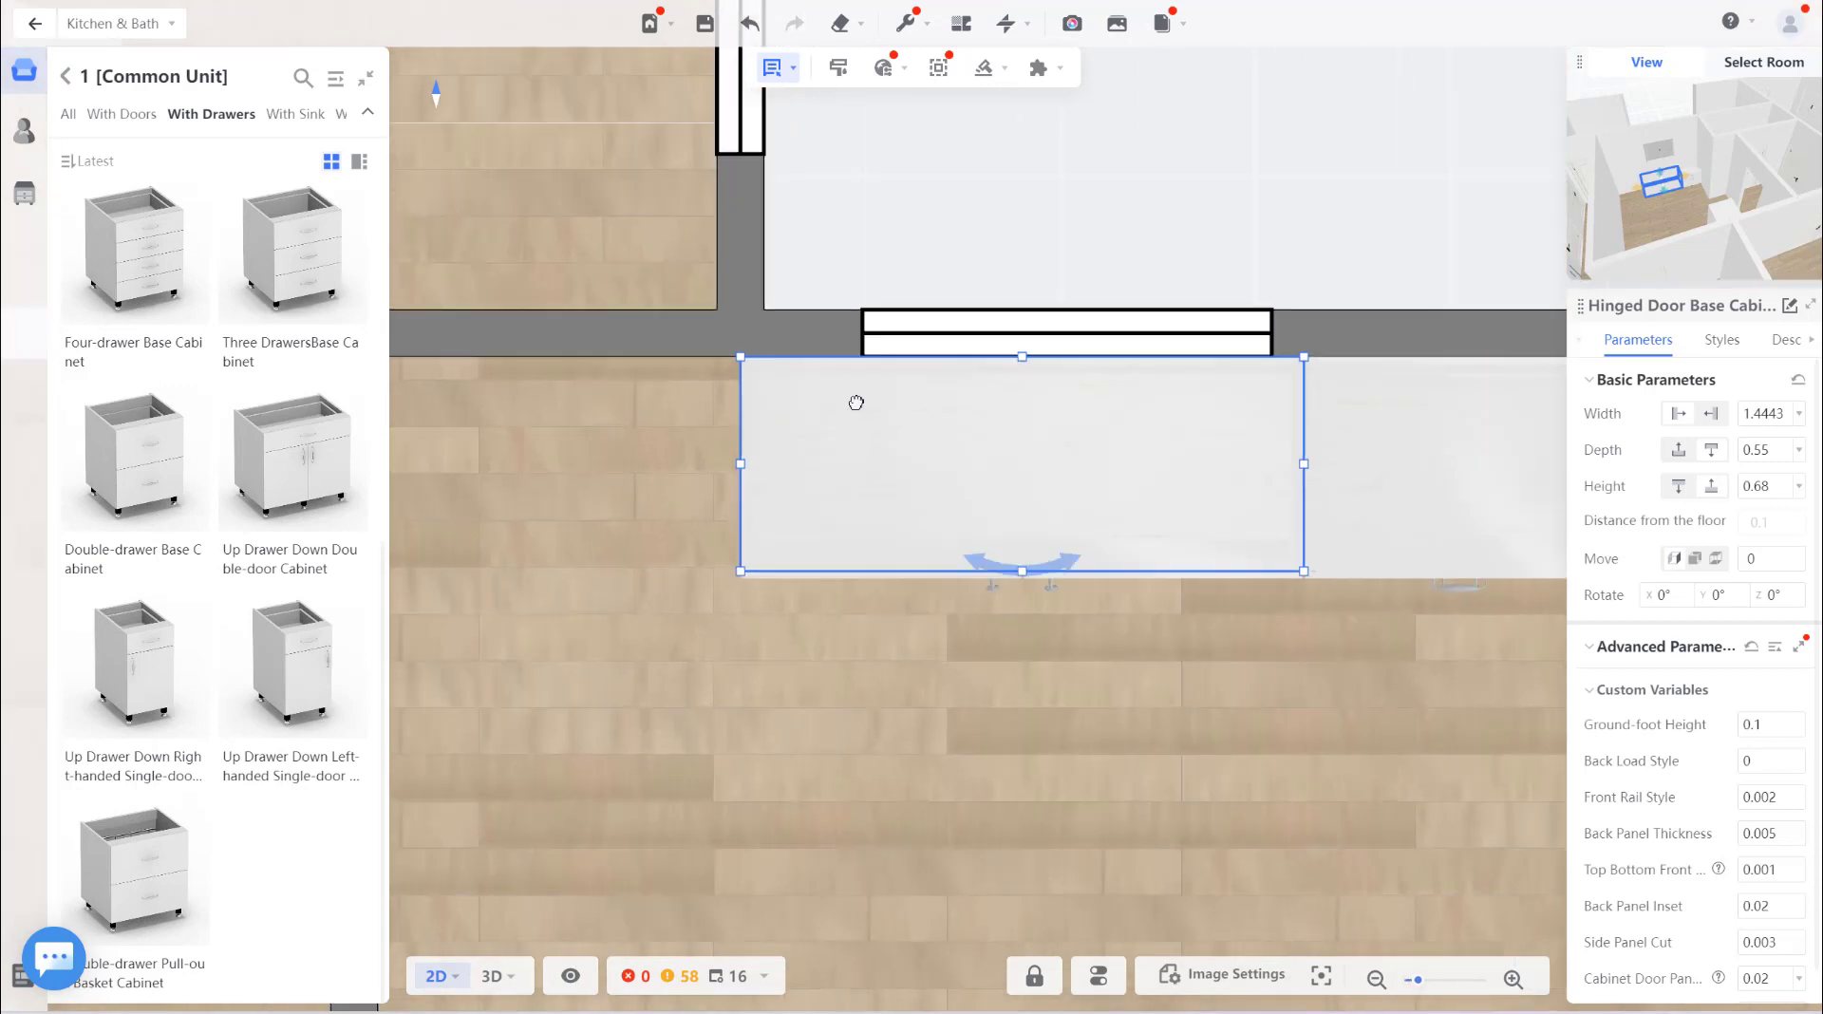
scroll(696, 436, up, 2)
scroll(877, 472, down, 2)
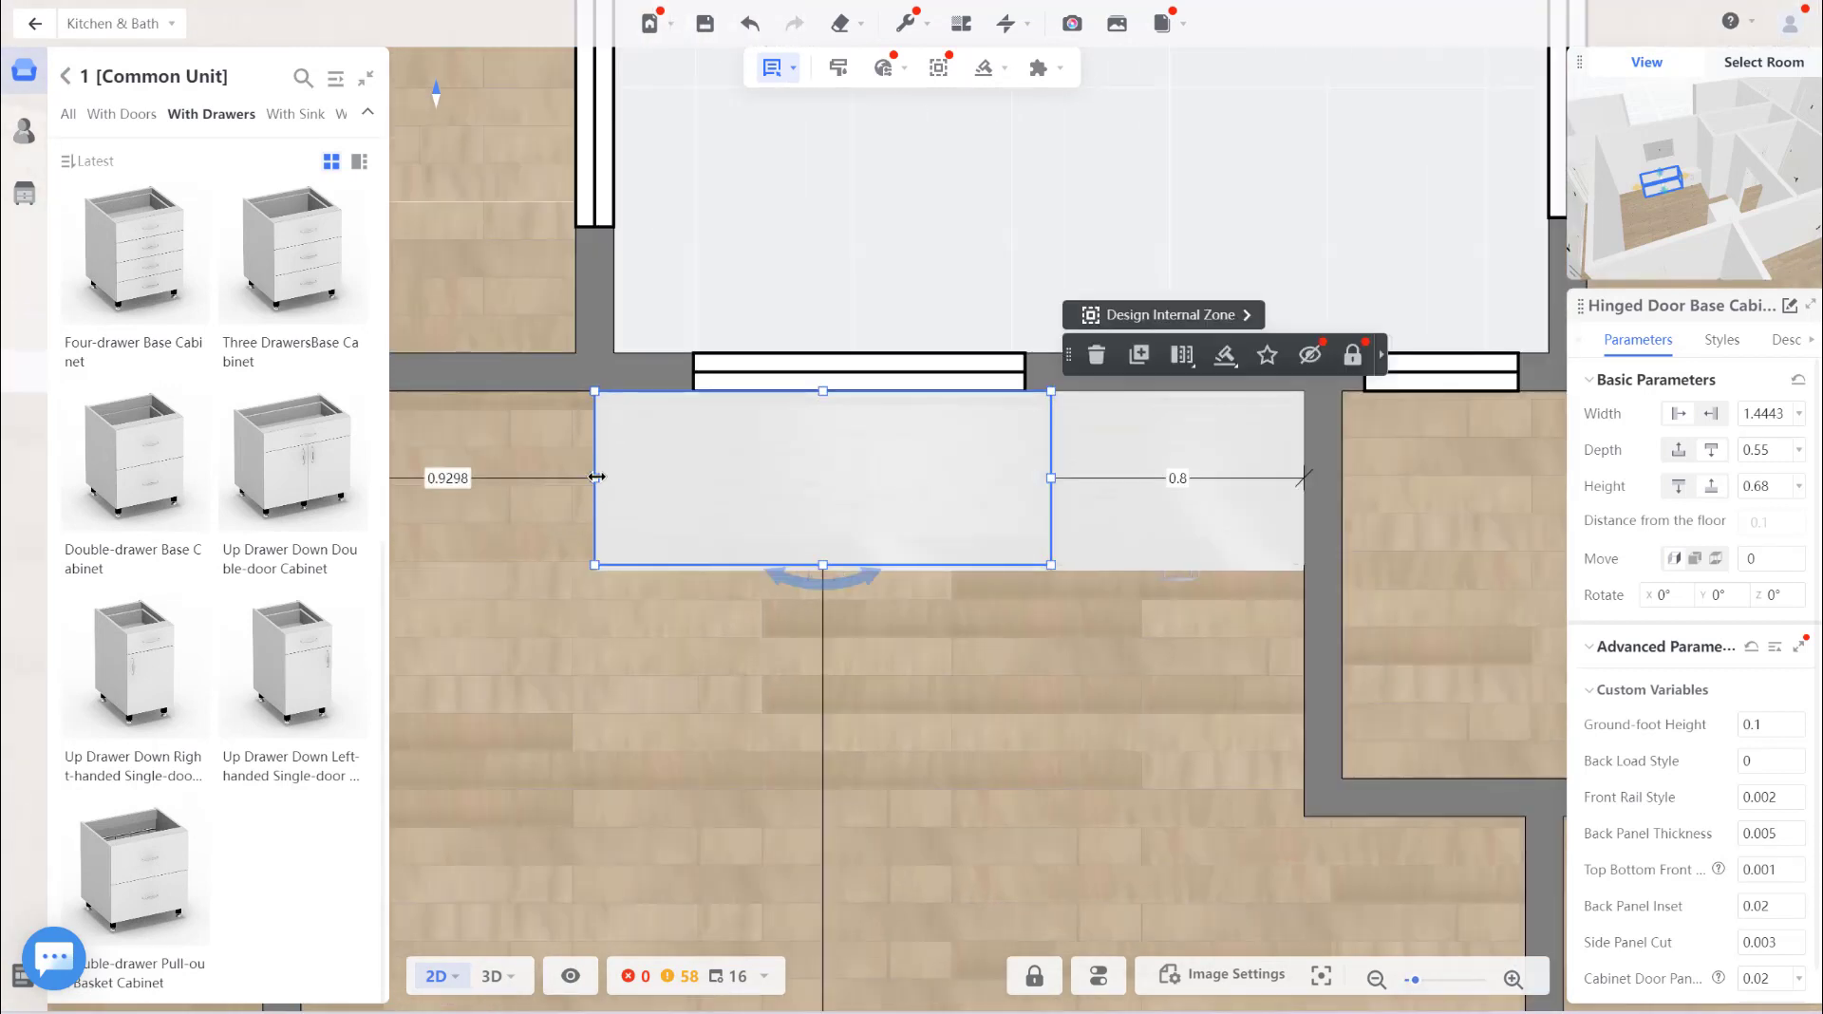
drag(598, 479, 813, 484)
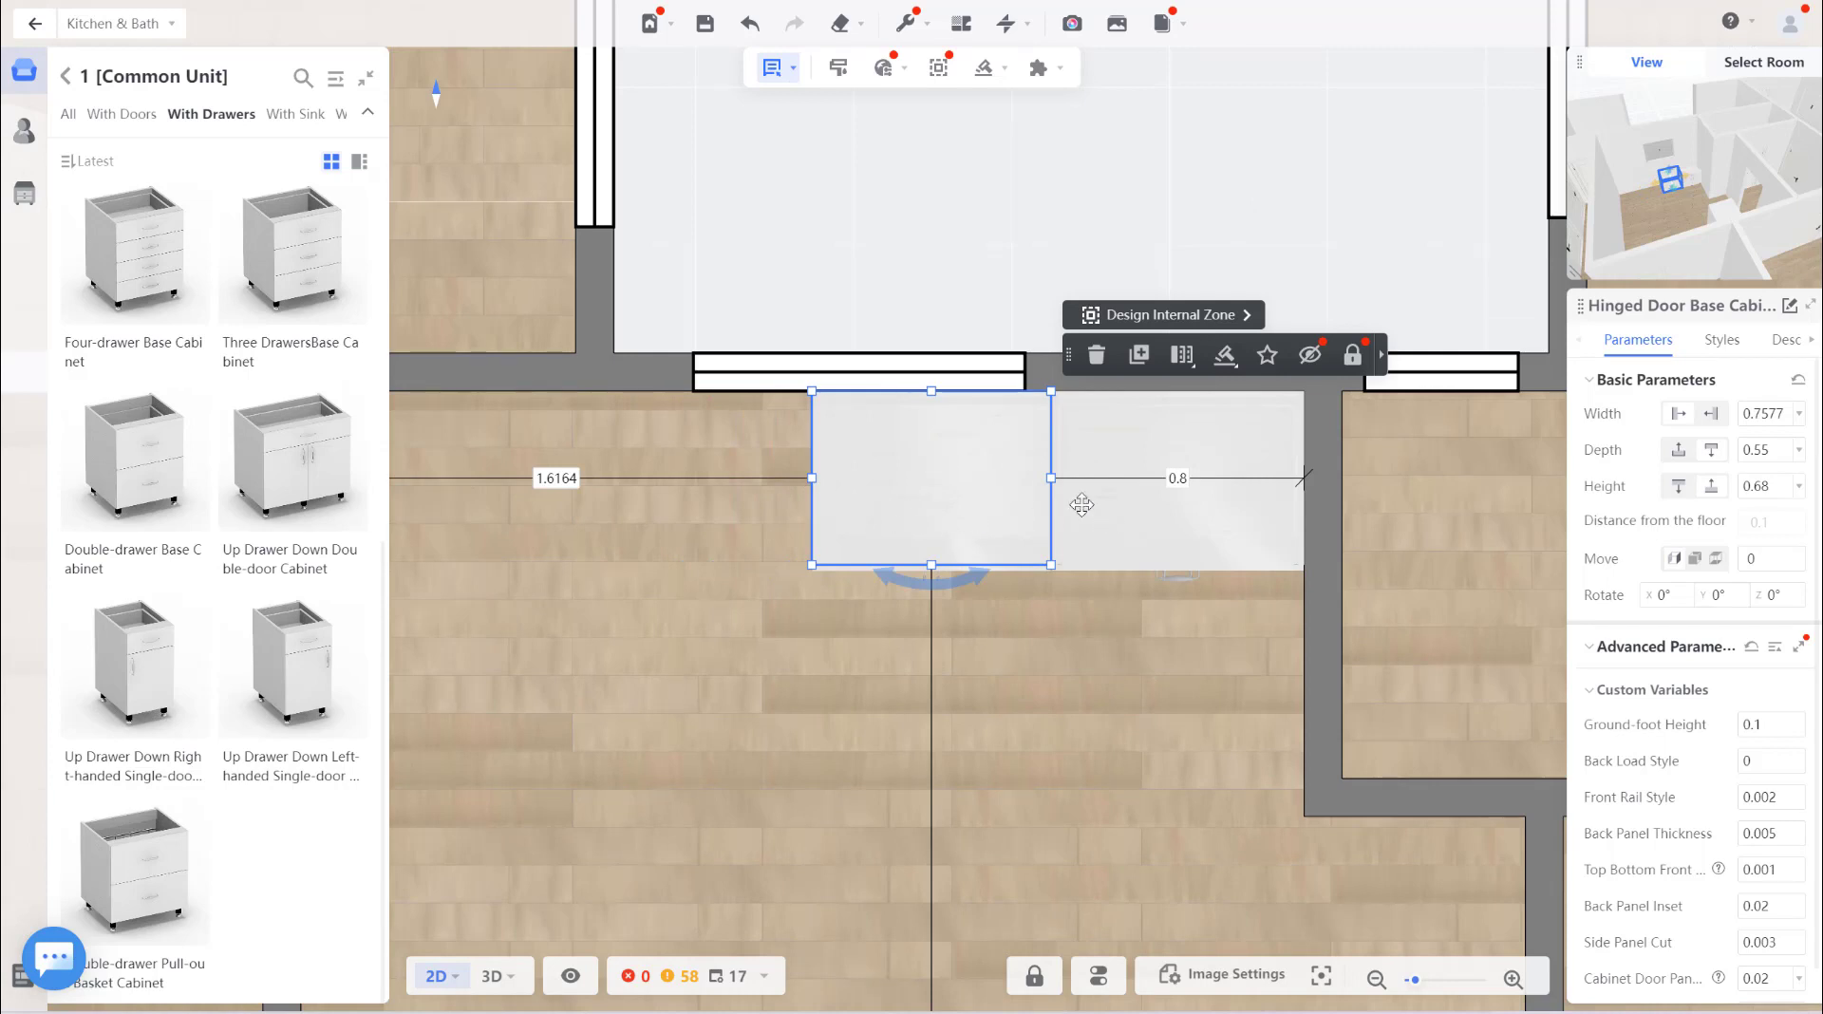
click(660, 479)
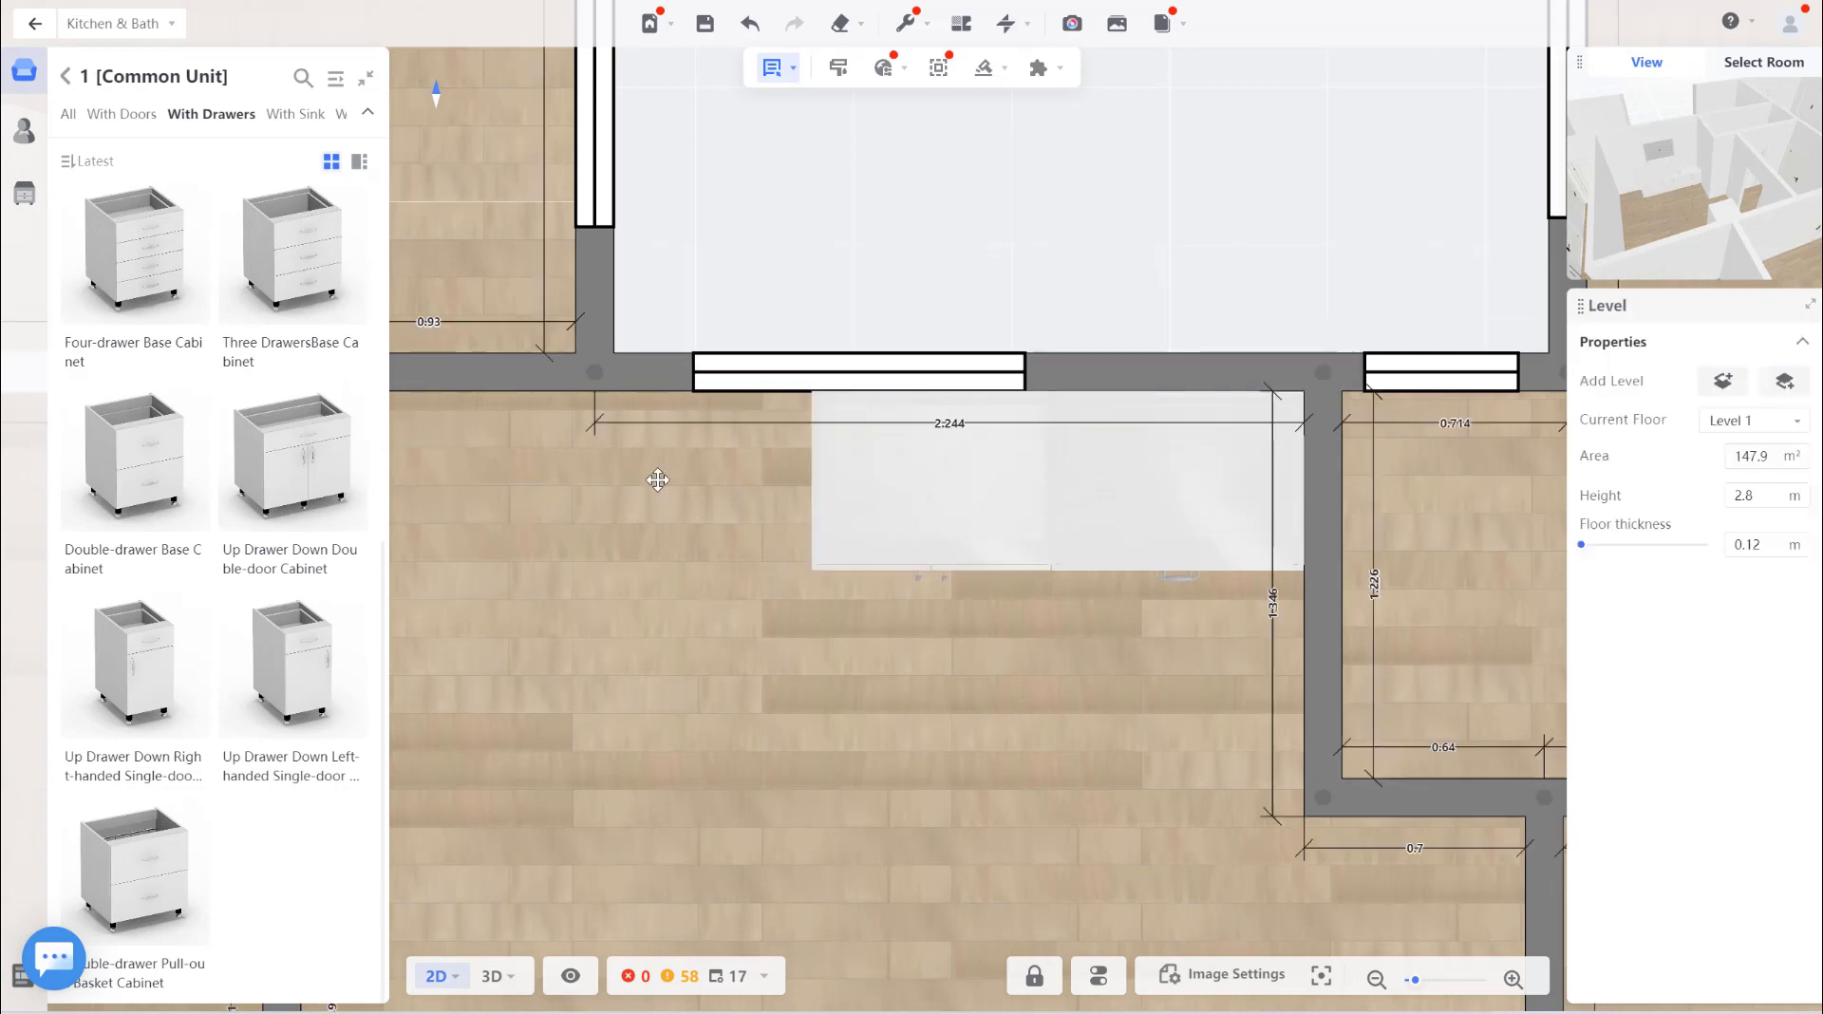
Check both cabinets along the wall and return to the base cabinet categories.
click(667, 476)
middle_drag(659, 481, 961, 446)
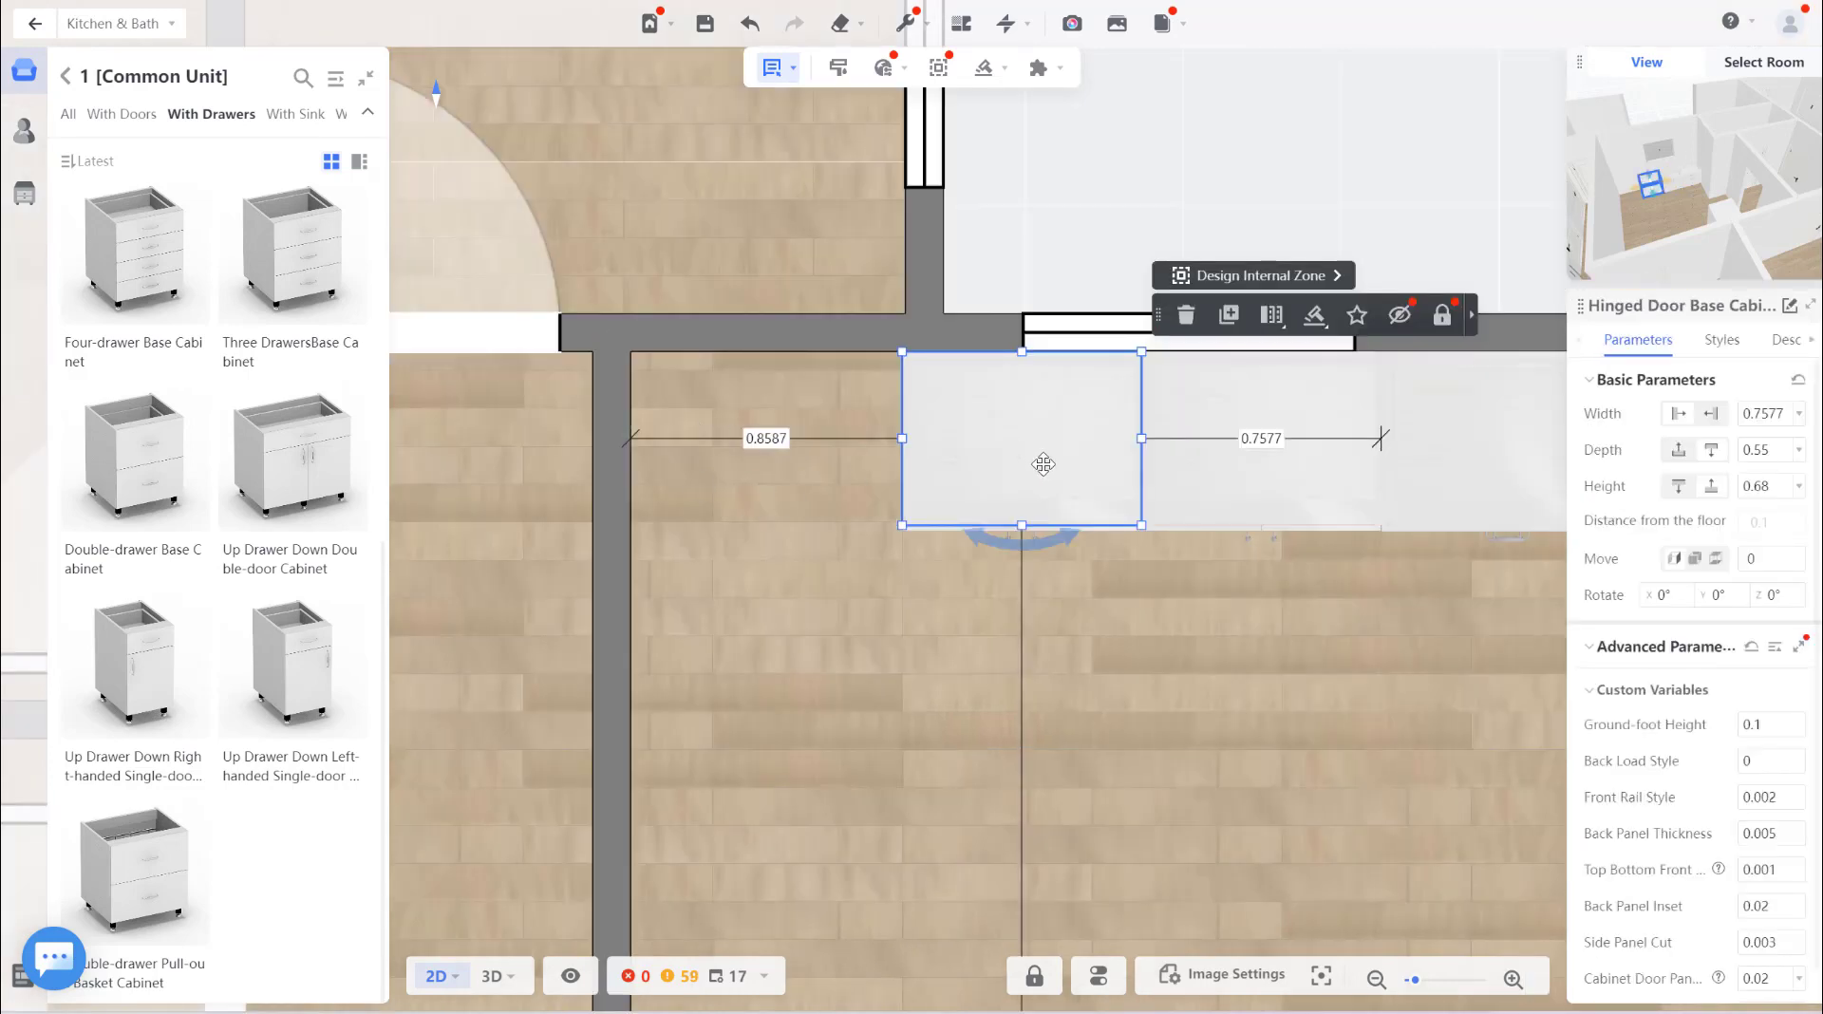
scroll(1083, 500, down, 1)
middle_drag(1083, 501, 798, 452)
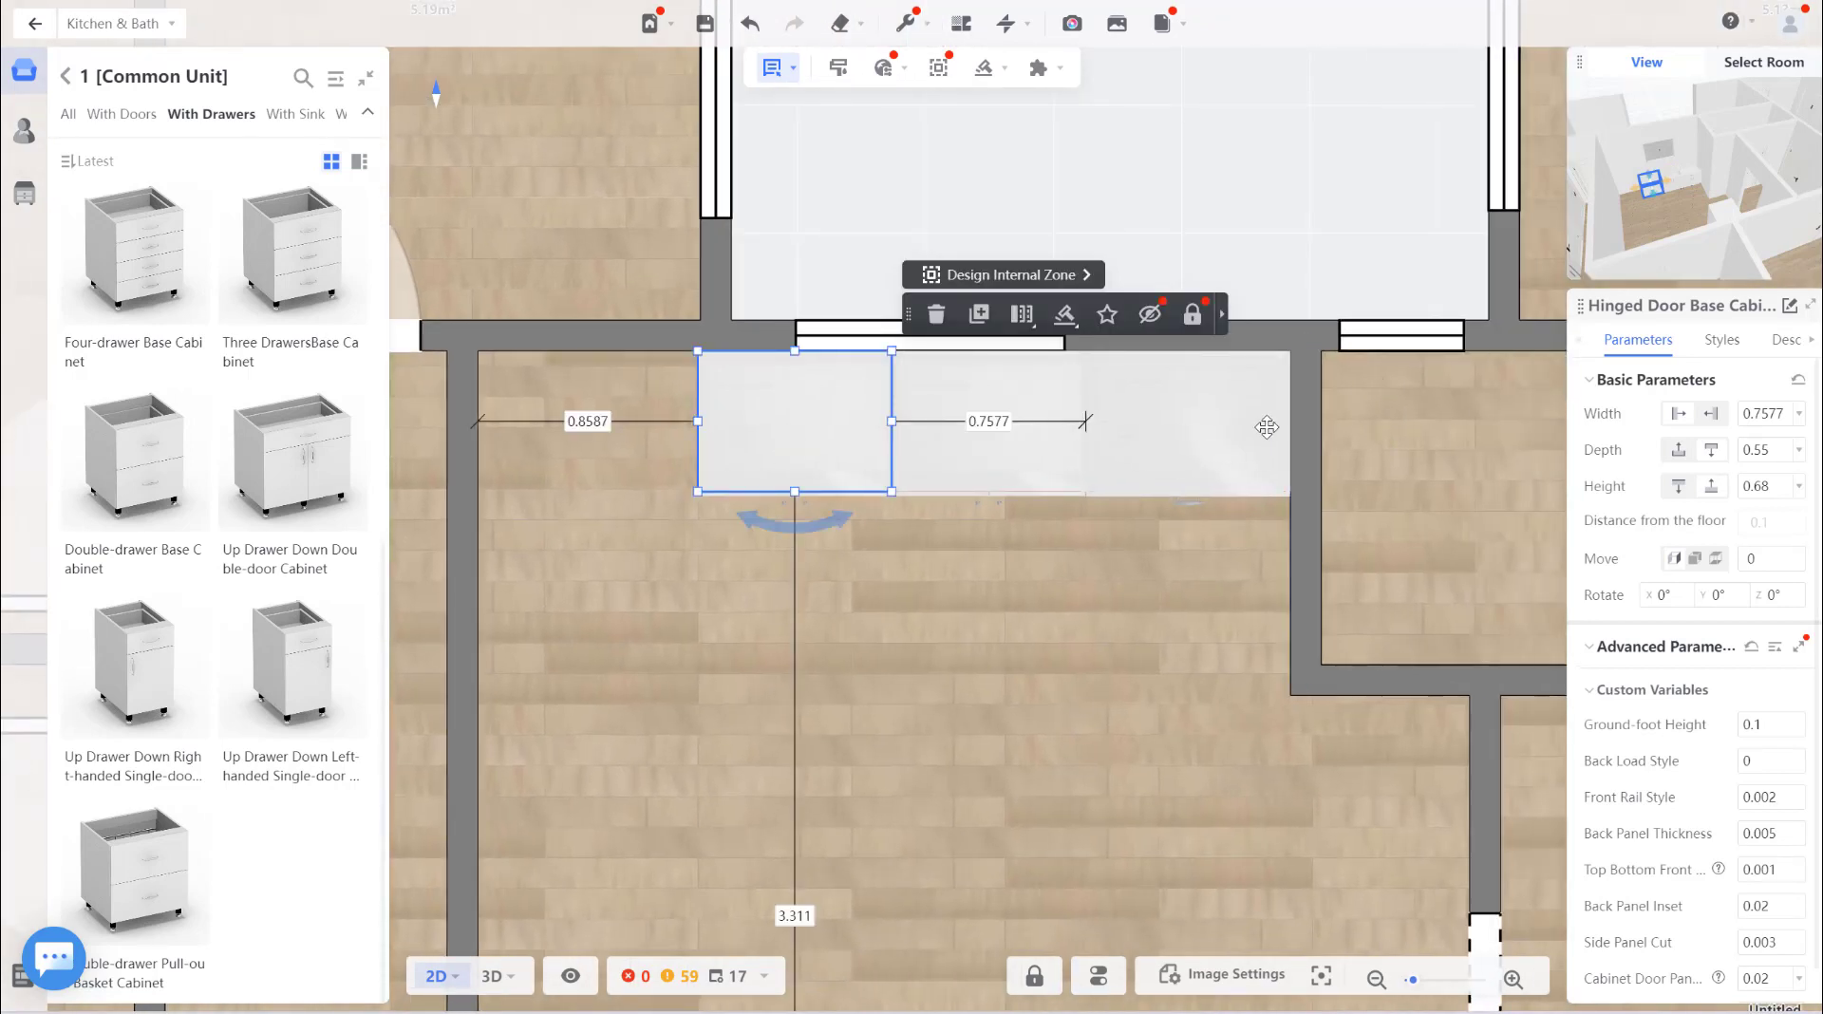
click(1266, 427)
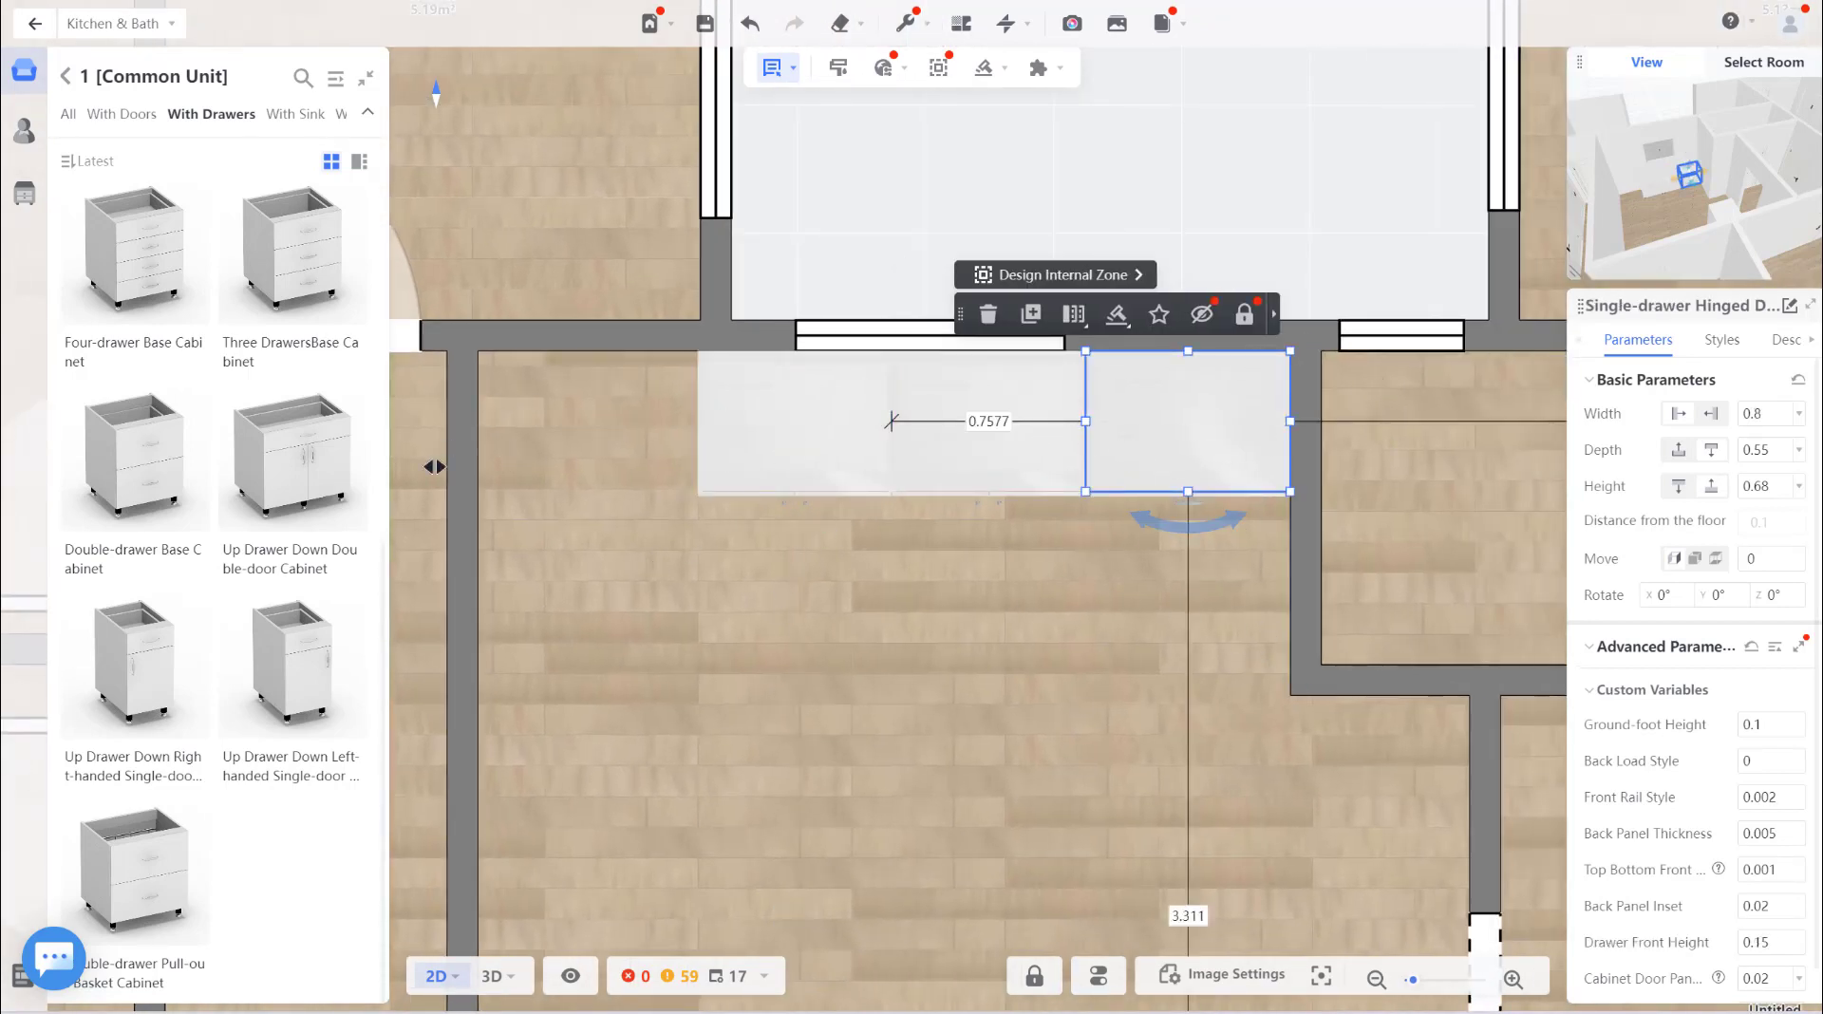
click(69, 78)
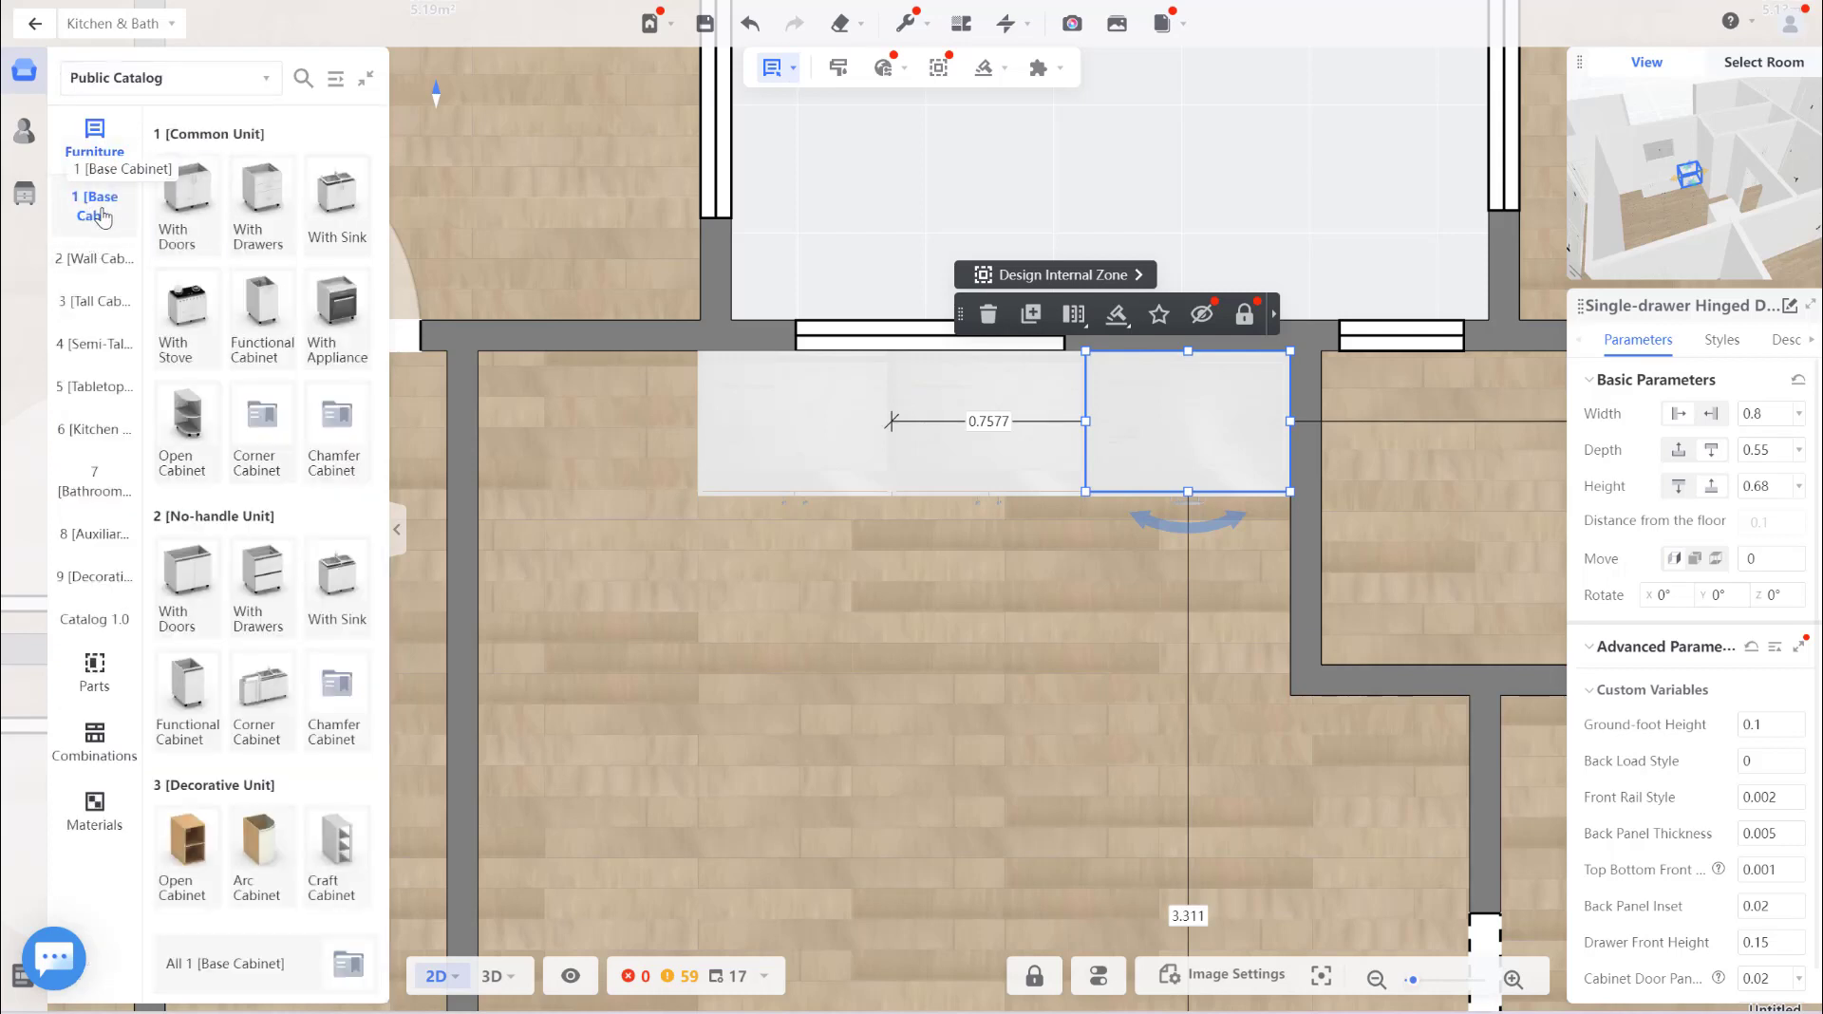
Drop the Right Linkage Door cabinet from Base Cabinet > Common Unit > Corner Cabinet into the kitchen.
click(338, 80)
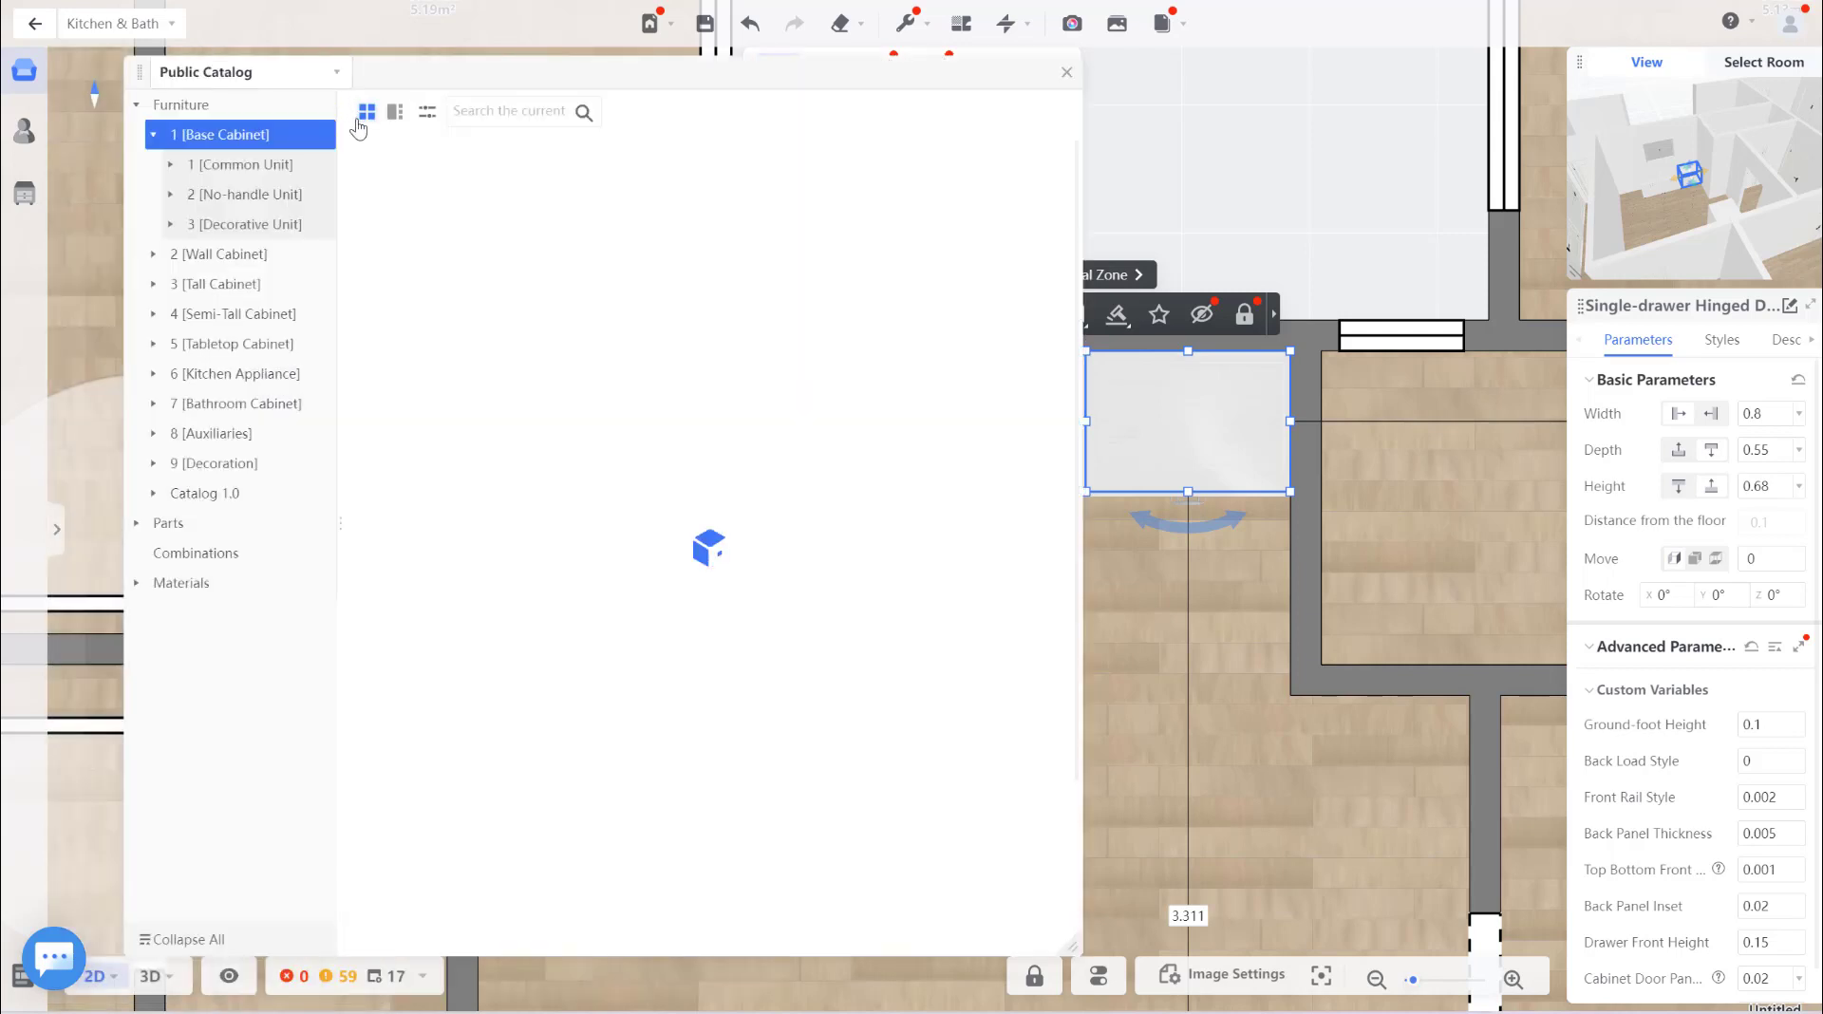
click(234, 167)
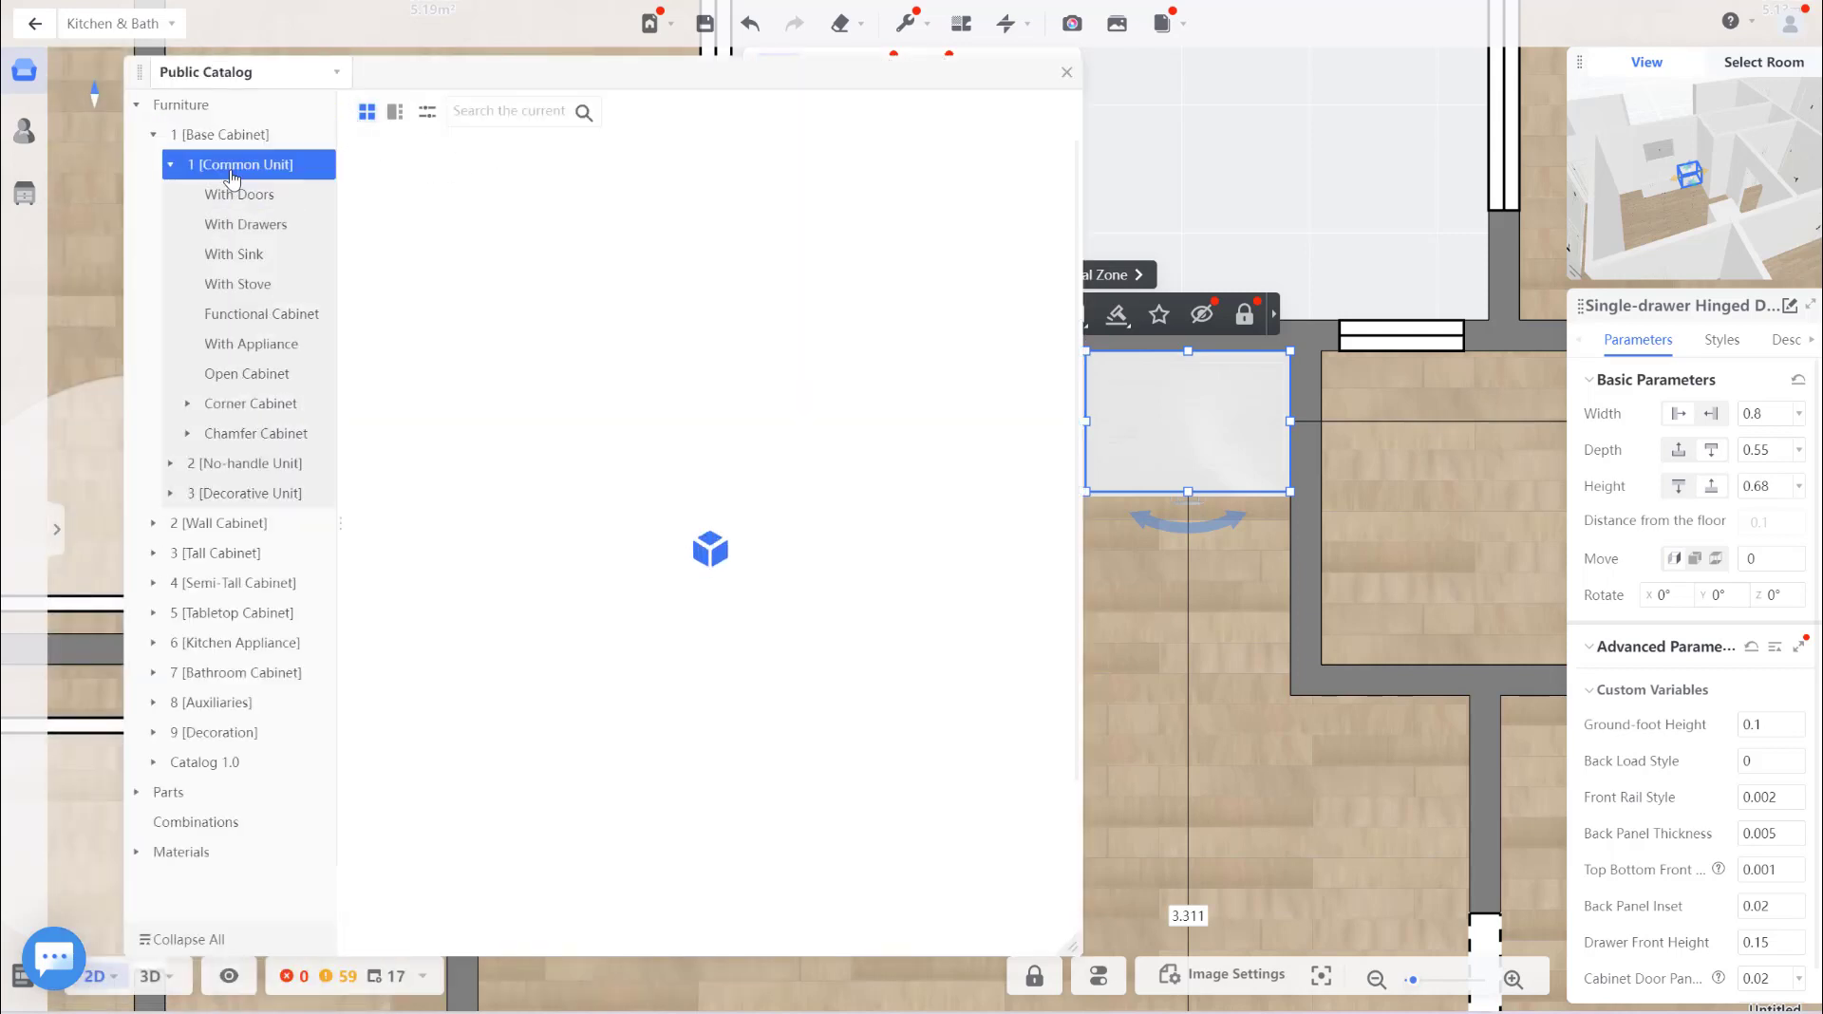
click(253, 409)
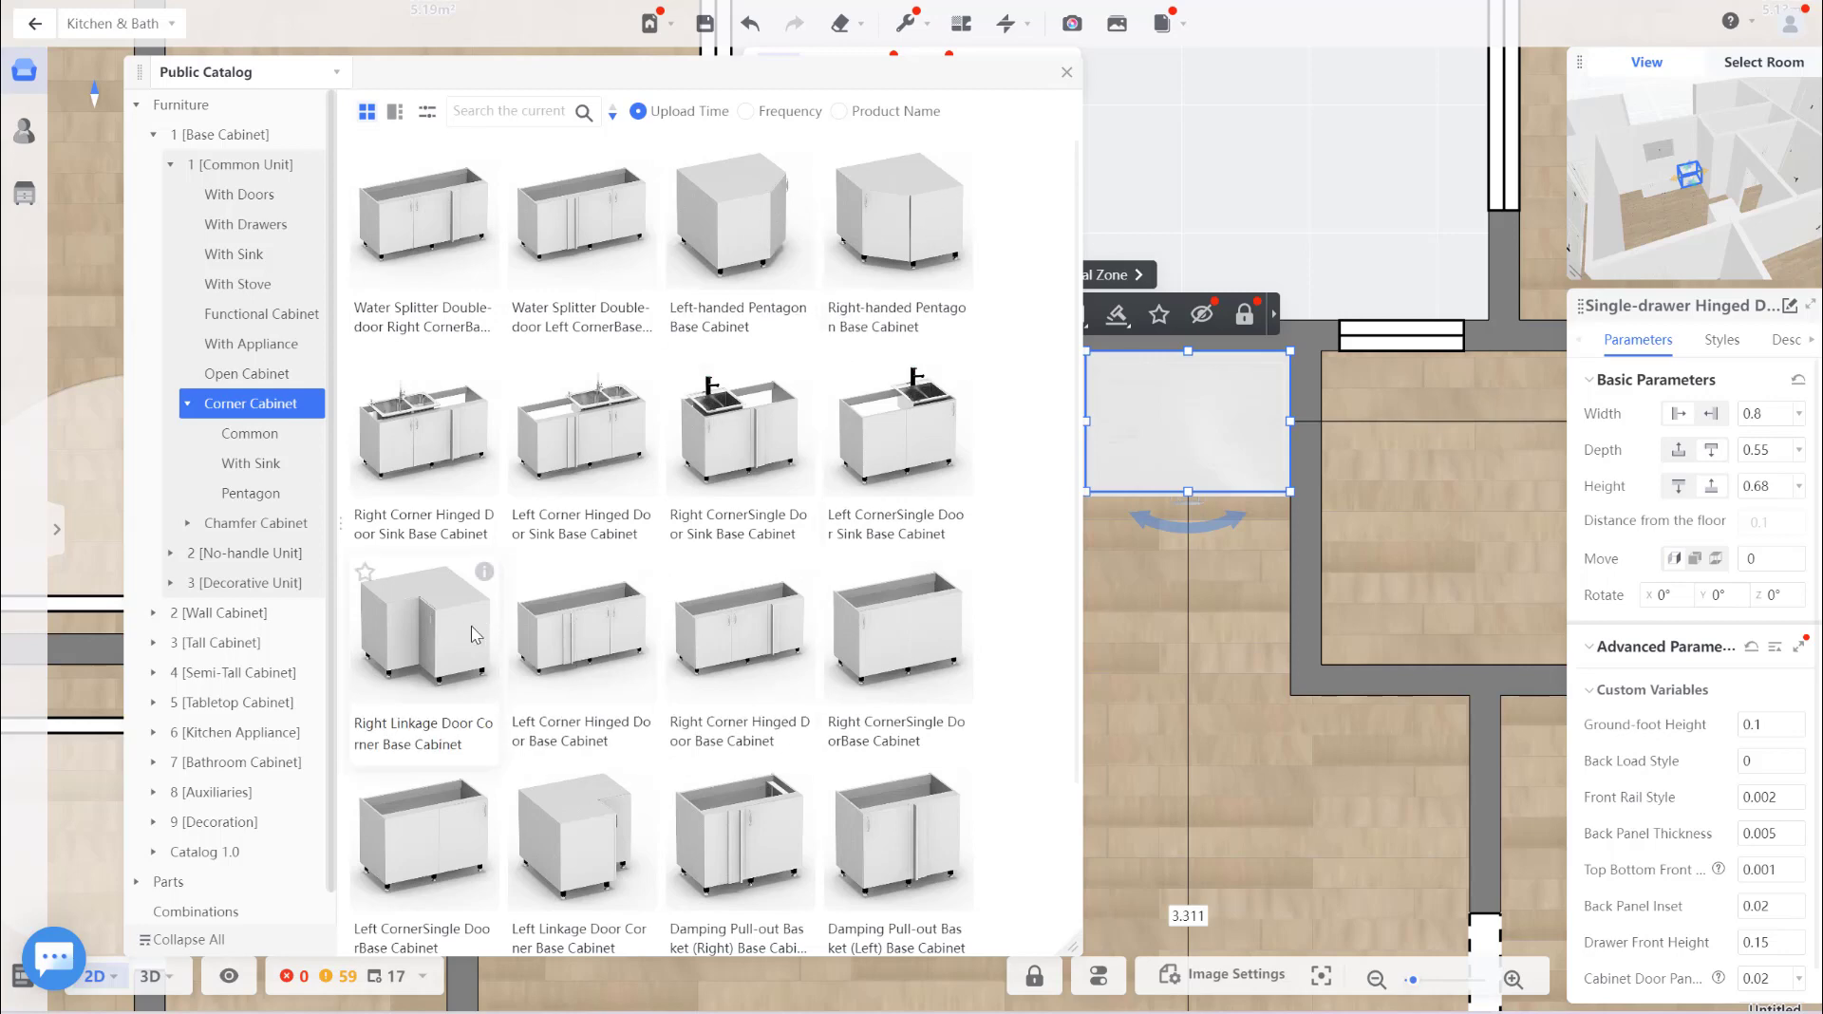
click(438, 609)
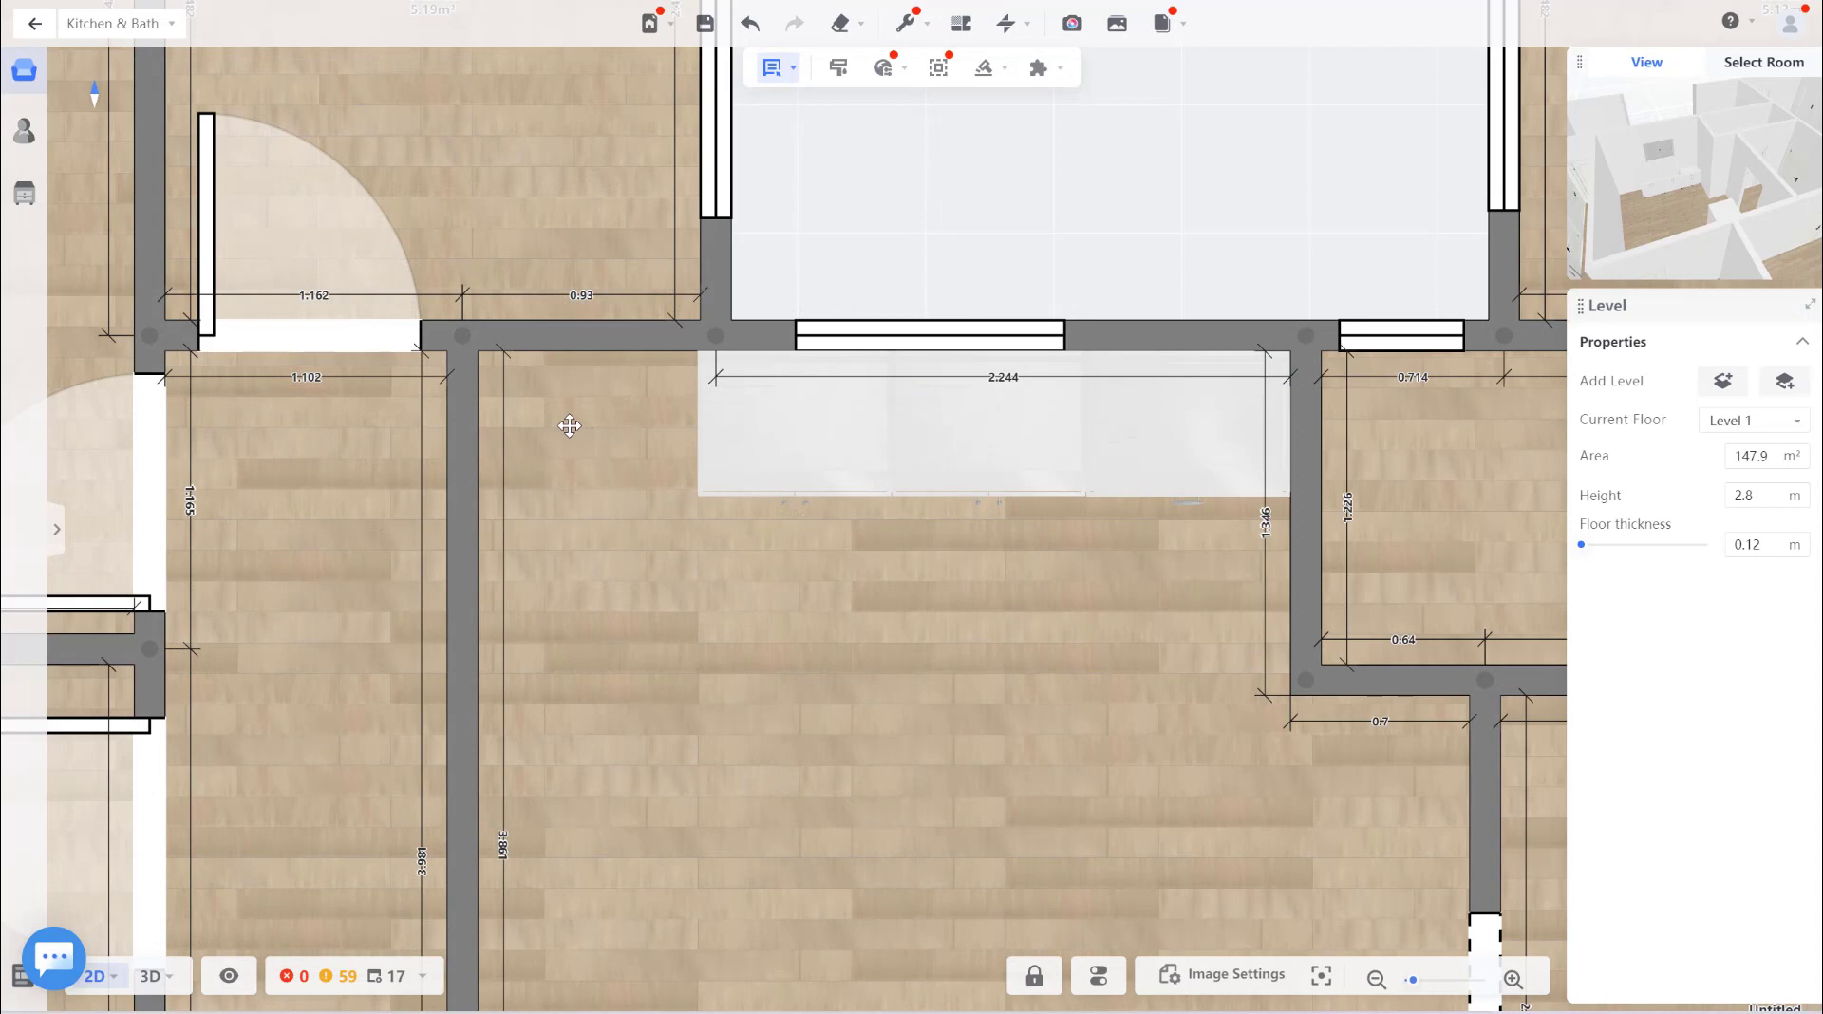
click(571, 431)
Rotate the Right Linkage Door corner cabinet and drag it into the kitchen plan.
click(579, 506)
click(596, 448)
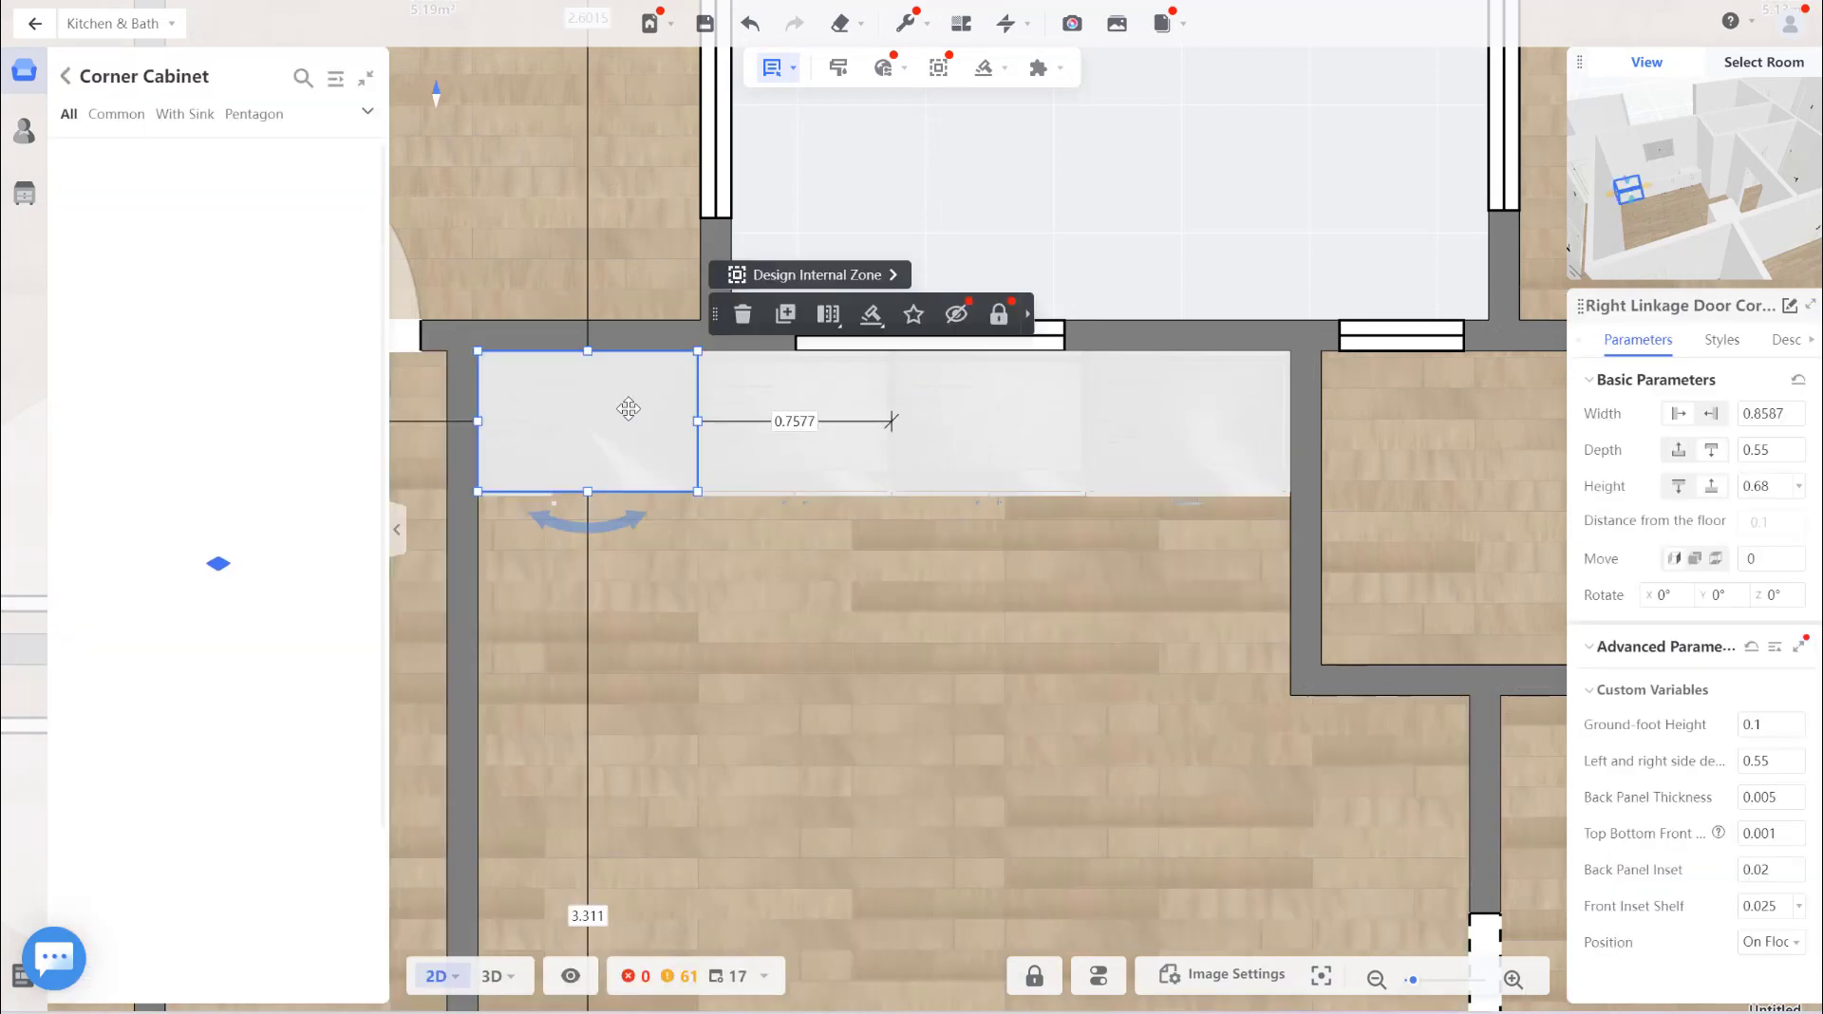
drag(589, 518, 584, 454)
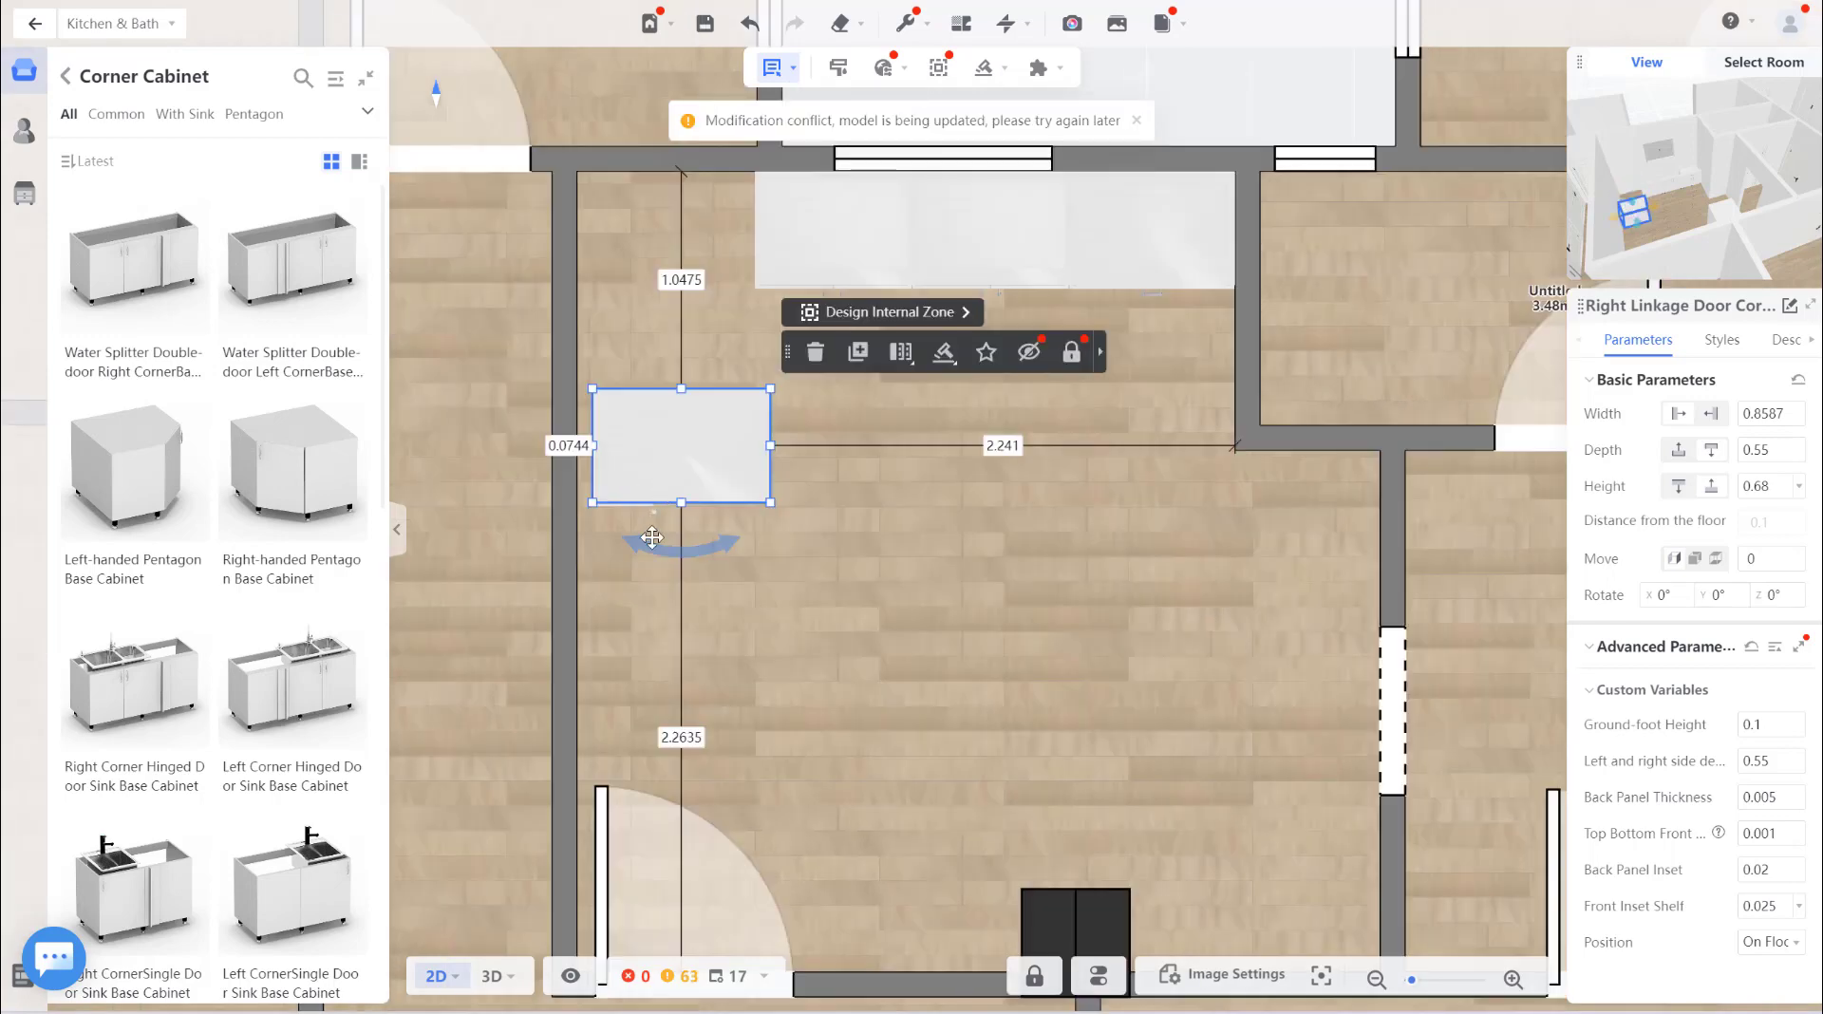
scroll(131, 491, down, 4)
scroll(131, 491, down, 2)
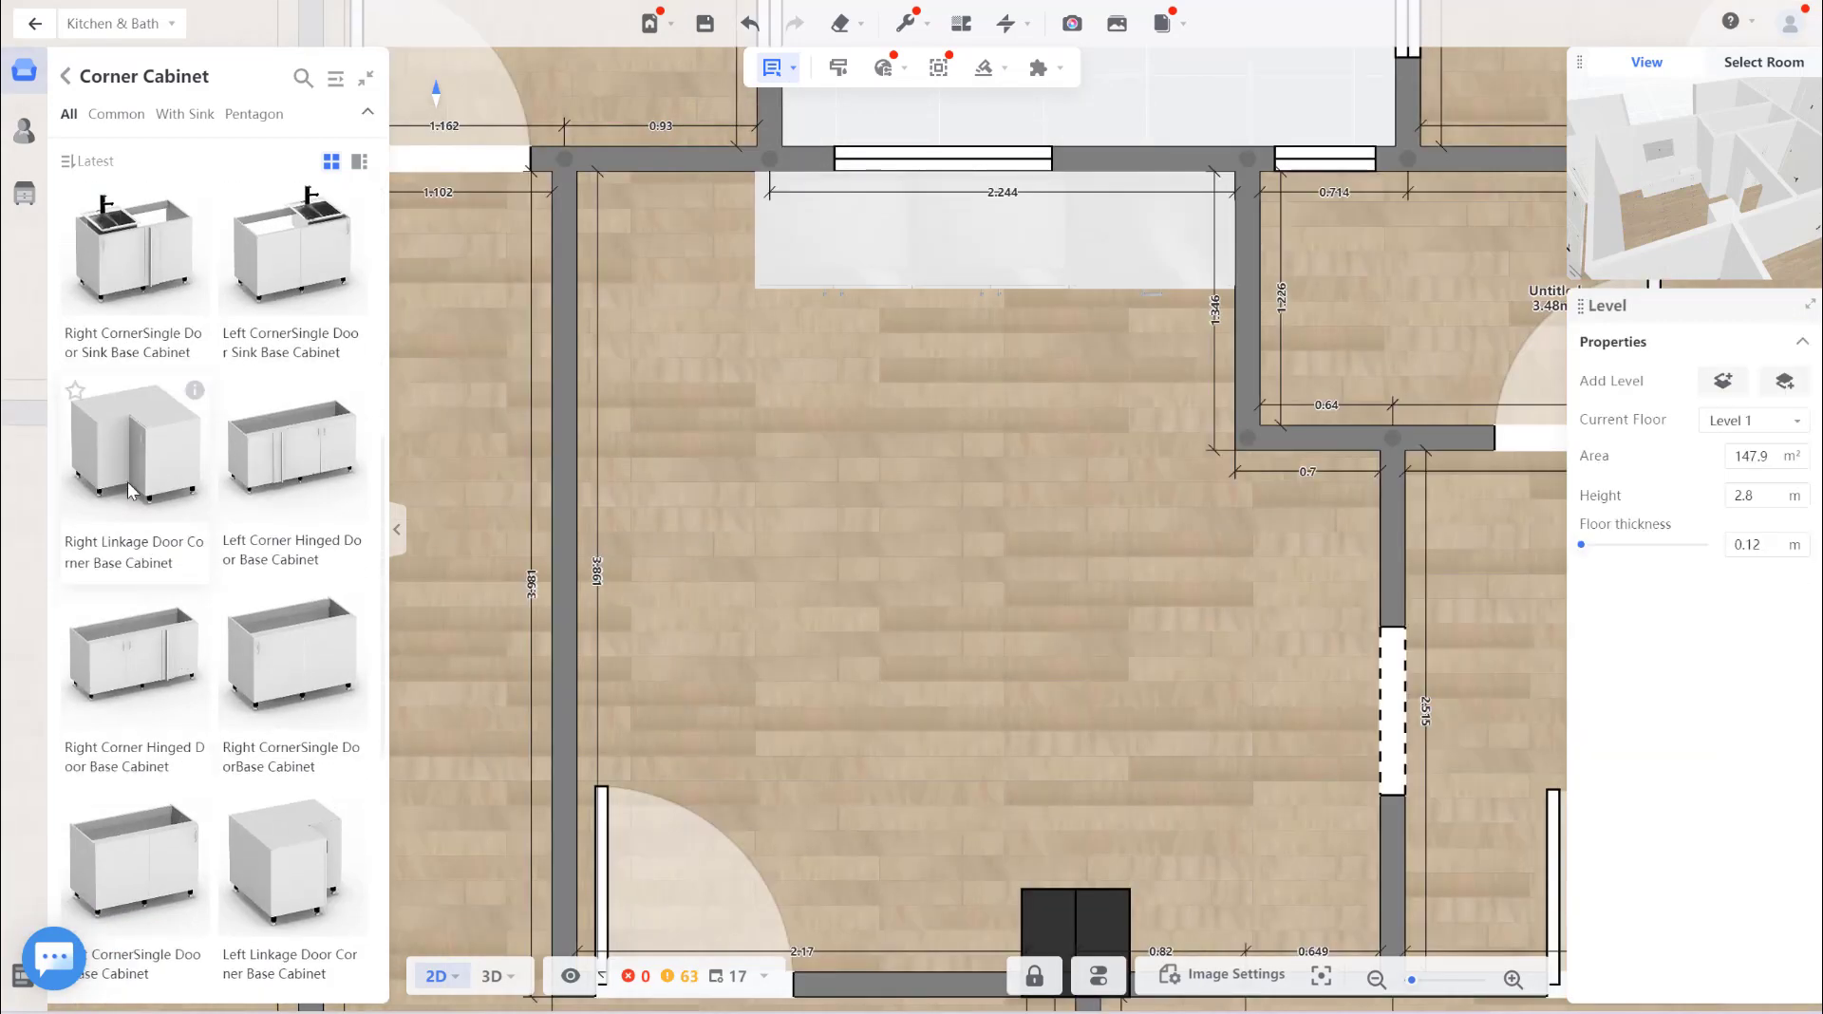
mouse_move(131, 491)
mouse_down()
mouse_move(891, 485)
mouse_move(678, 465)
mouse_up()
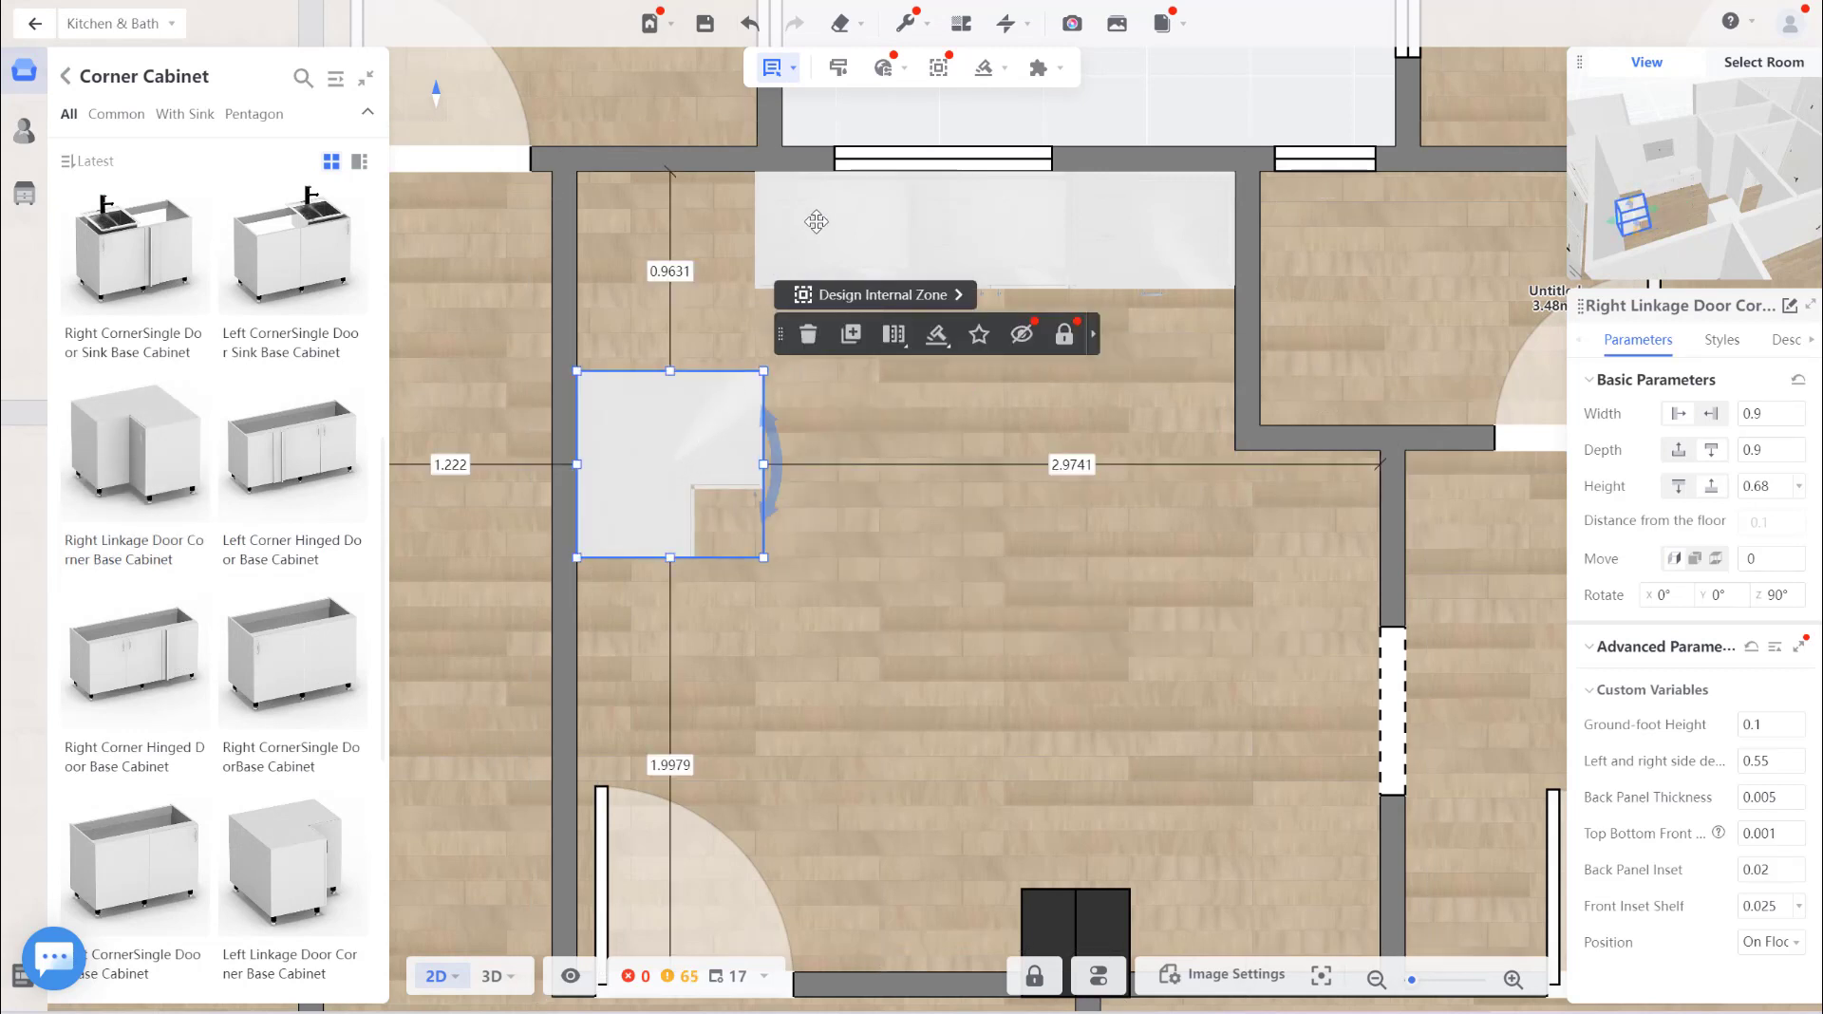
Fit the 0.9 m corner cabinet into the top-left corner with the hinged cabinet beside it.
drag(817, 222, 959, 522)
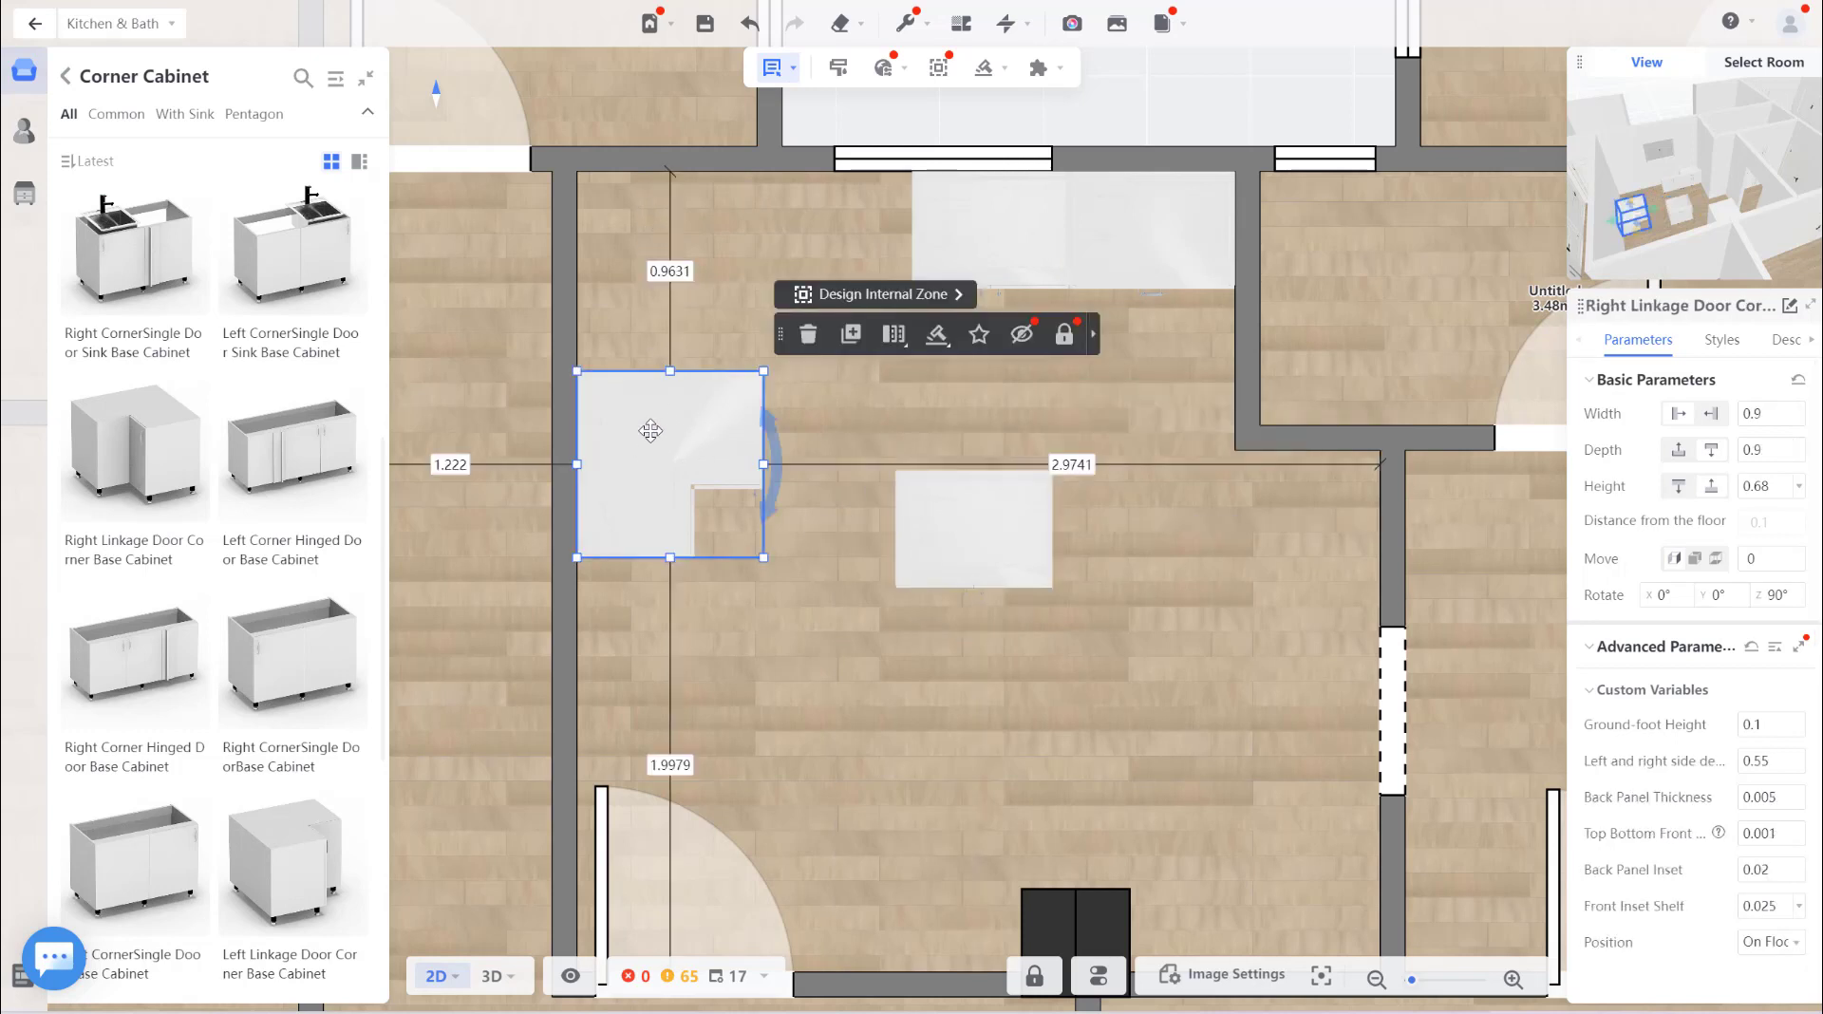
drag(657, 402, 657, 203)
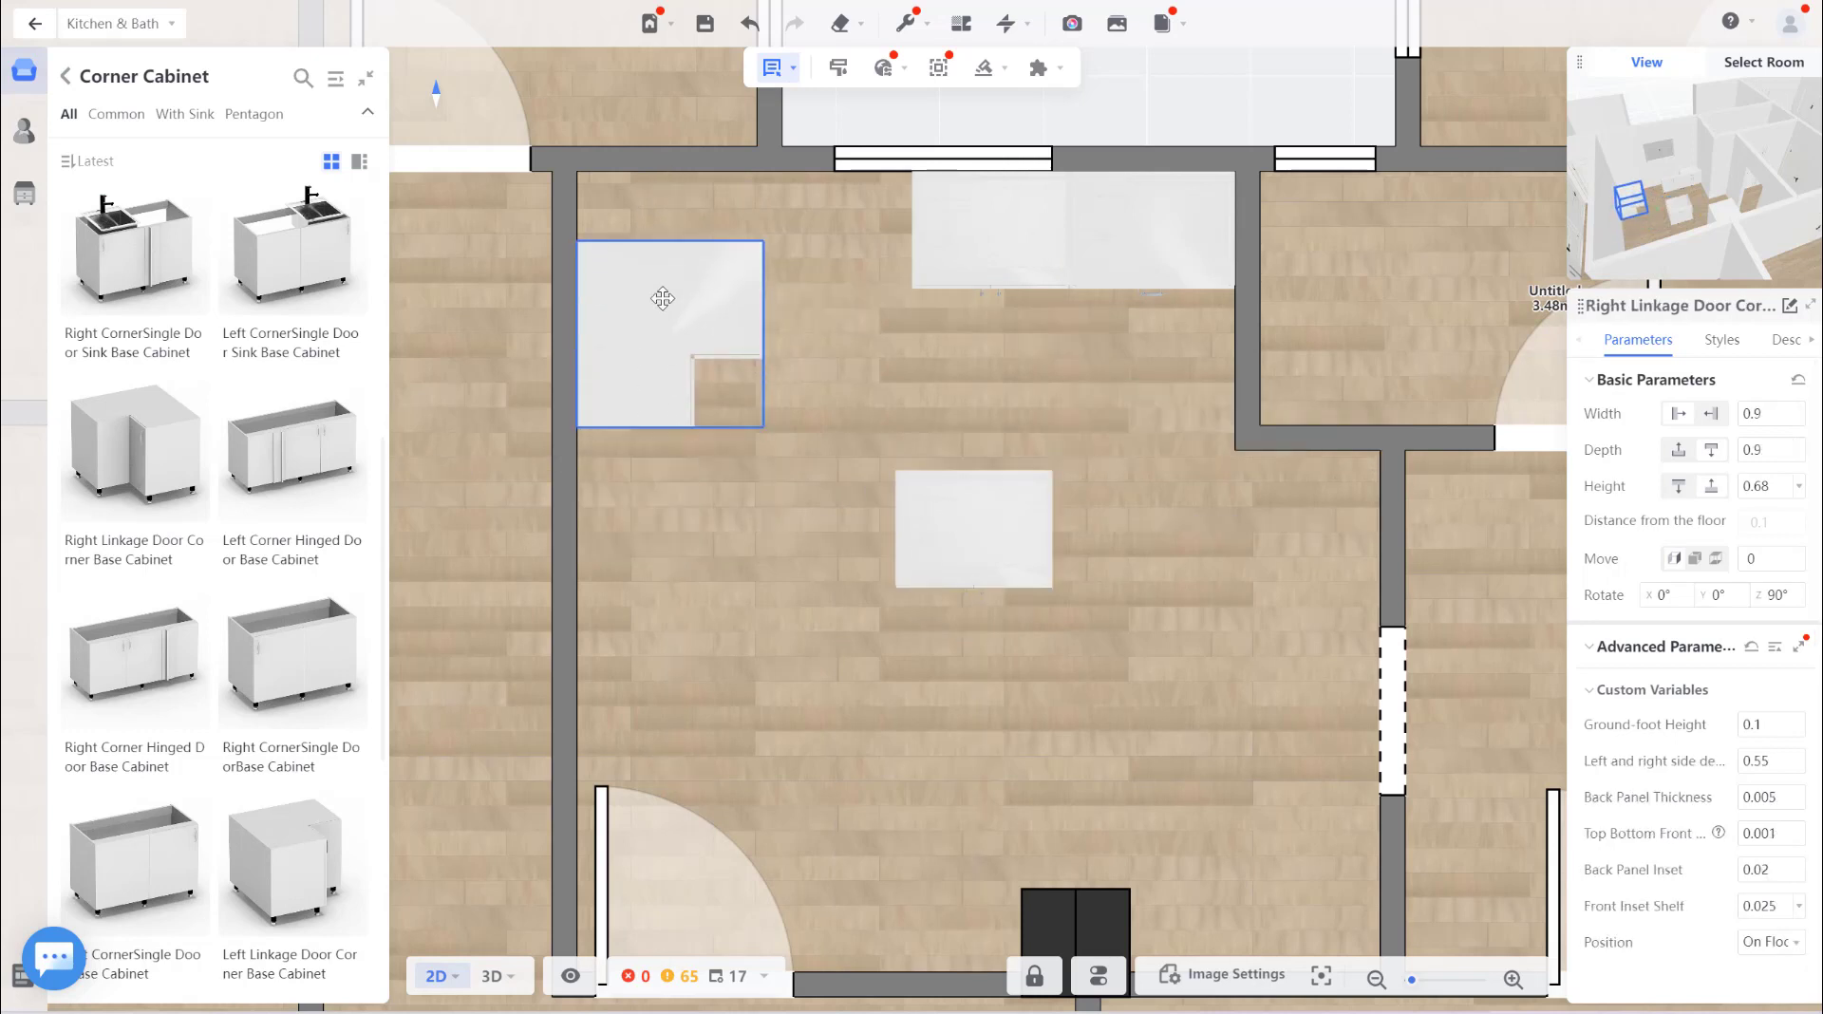
click(825, 624)
drag(995, 541, 866, 314)
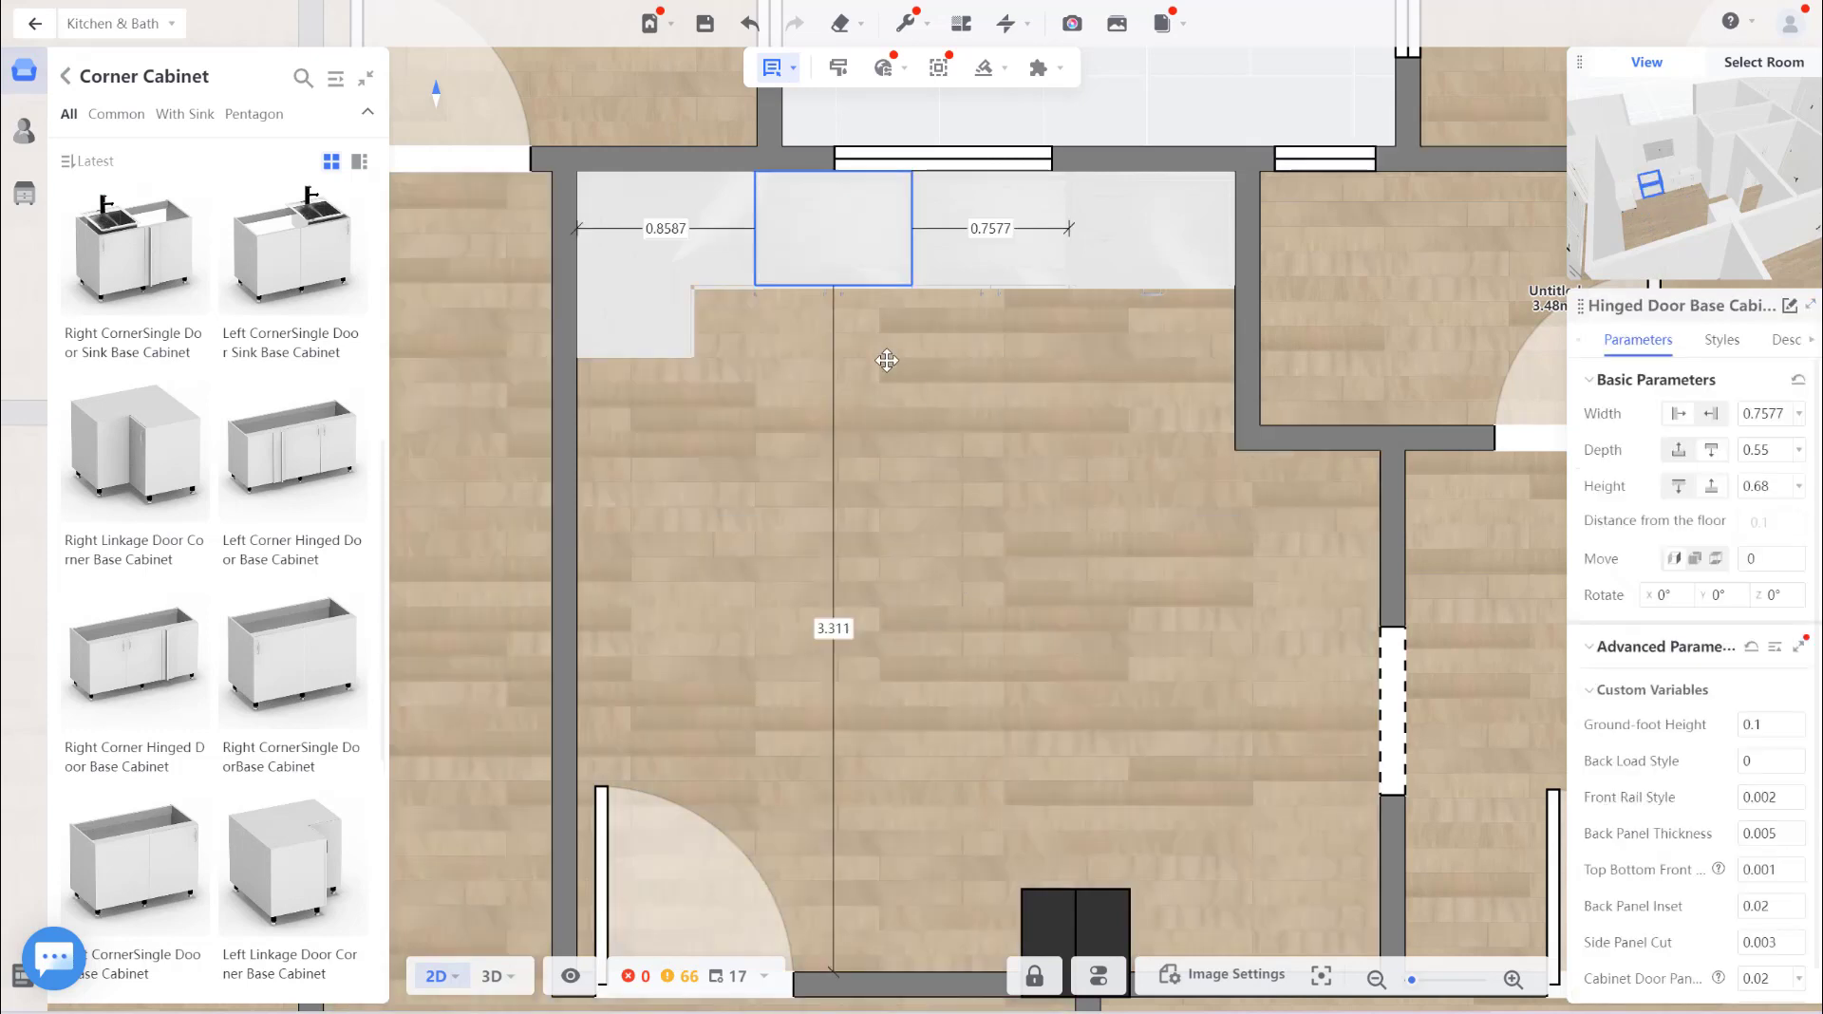
click(868, 392)
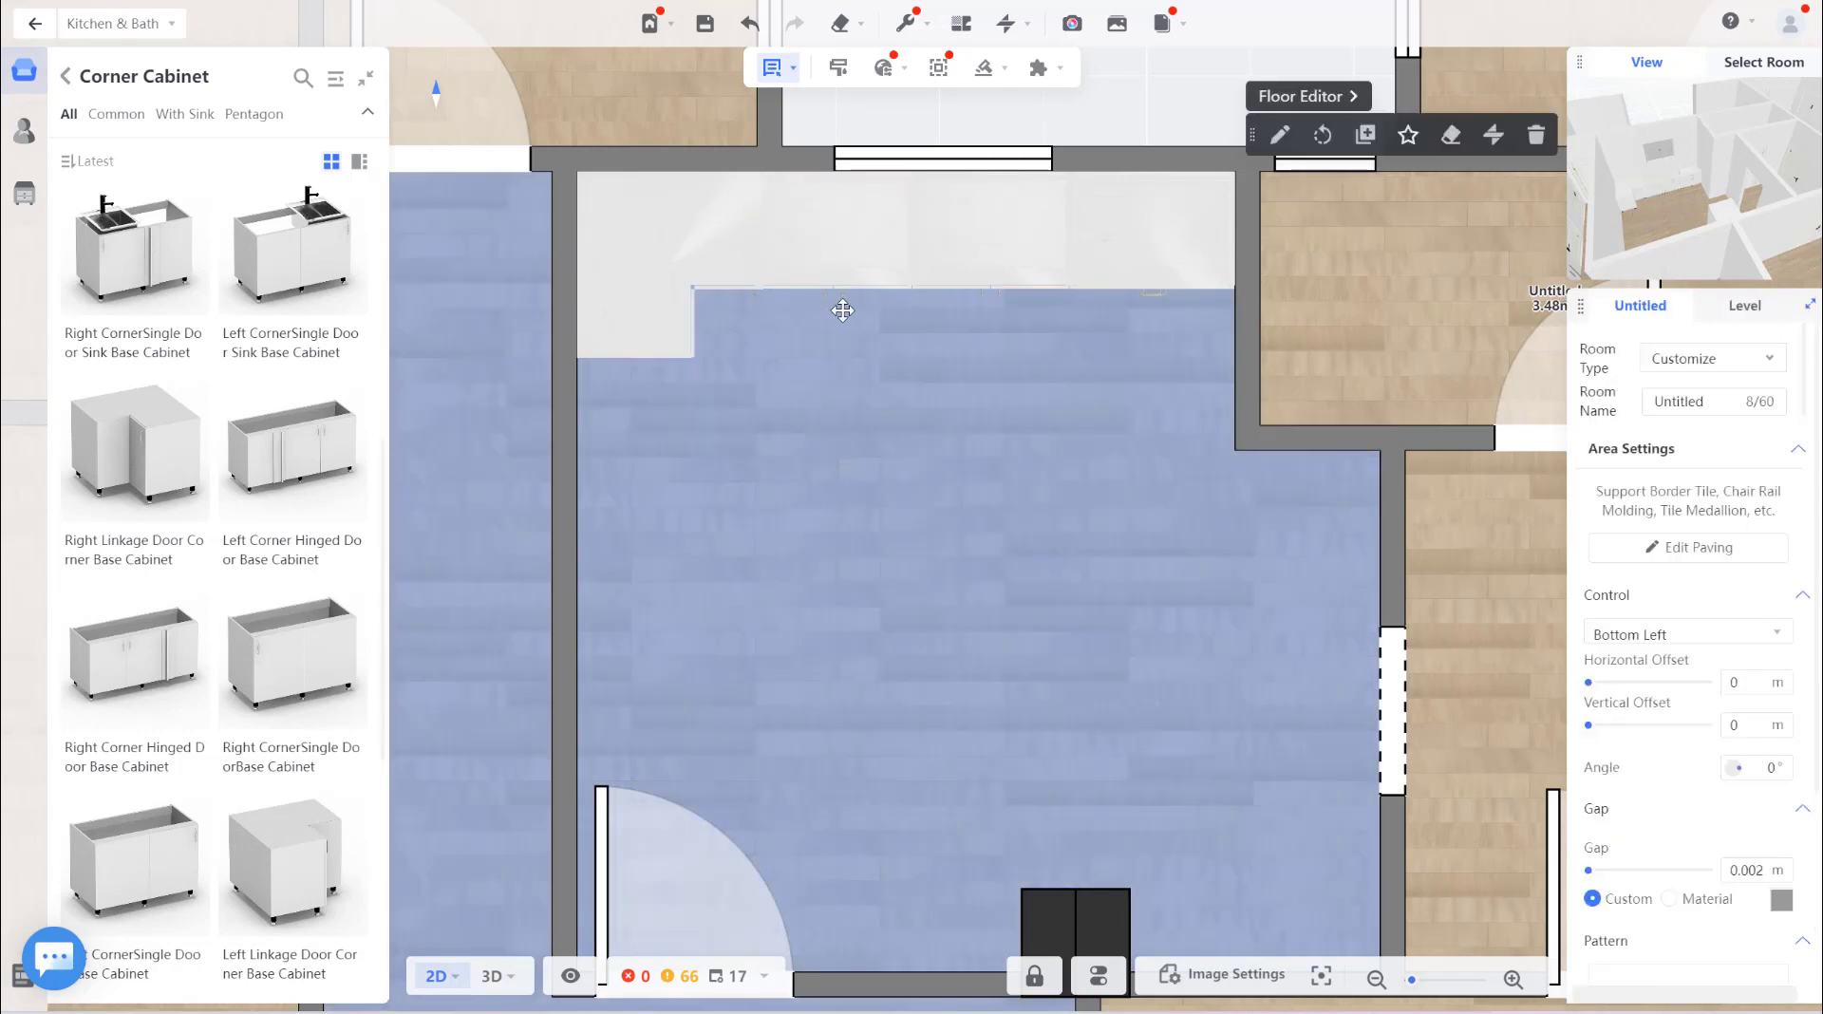
Enlarge the 3D preview to inspect the kitchen, then return the catalog to Base Cabinet categories.
drag(1575, 277, 847, 854)
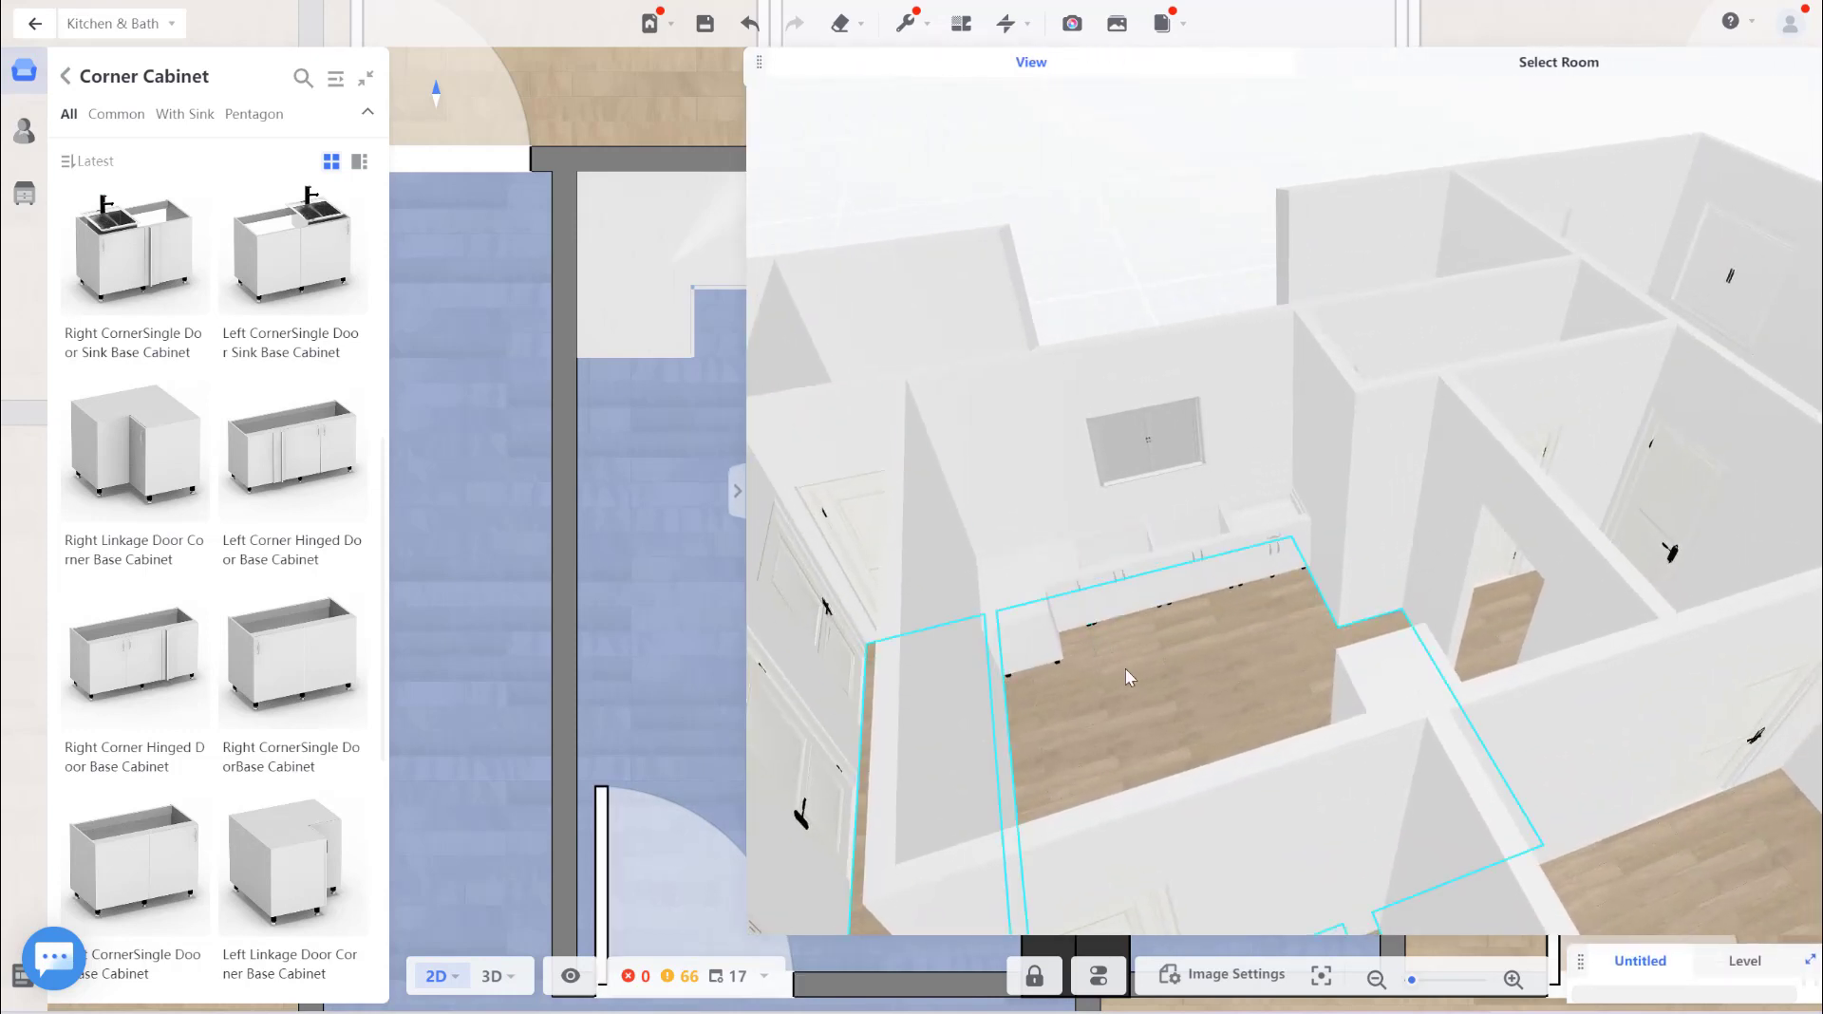
drag(1192, 472, 1183, 357)
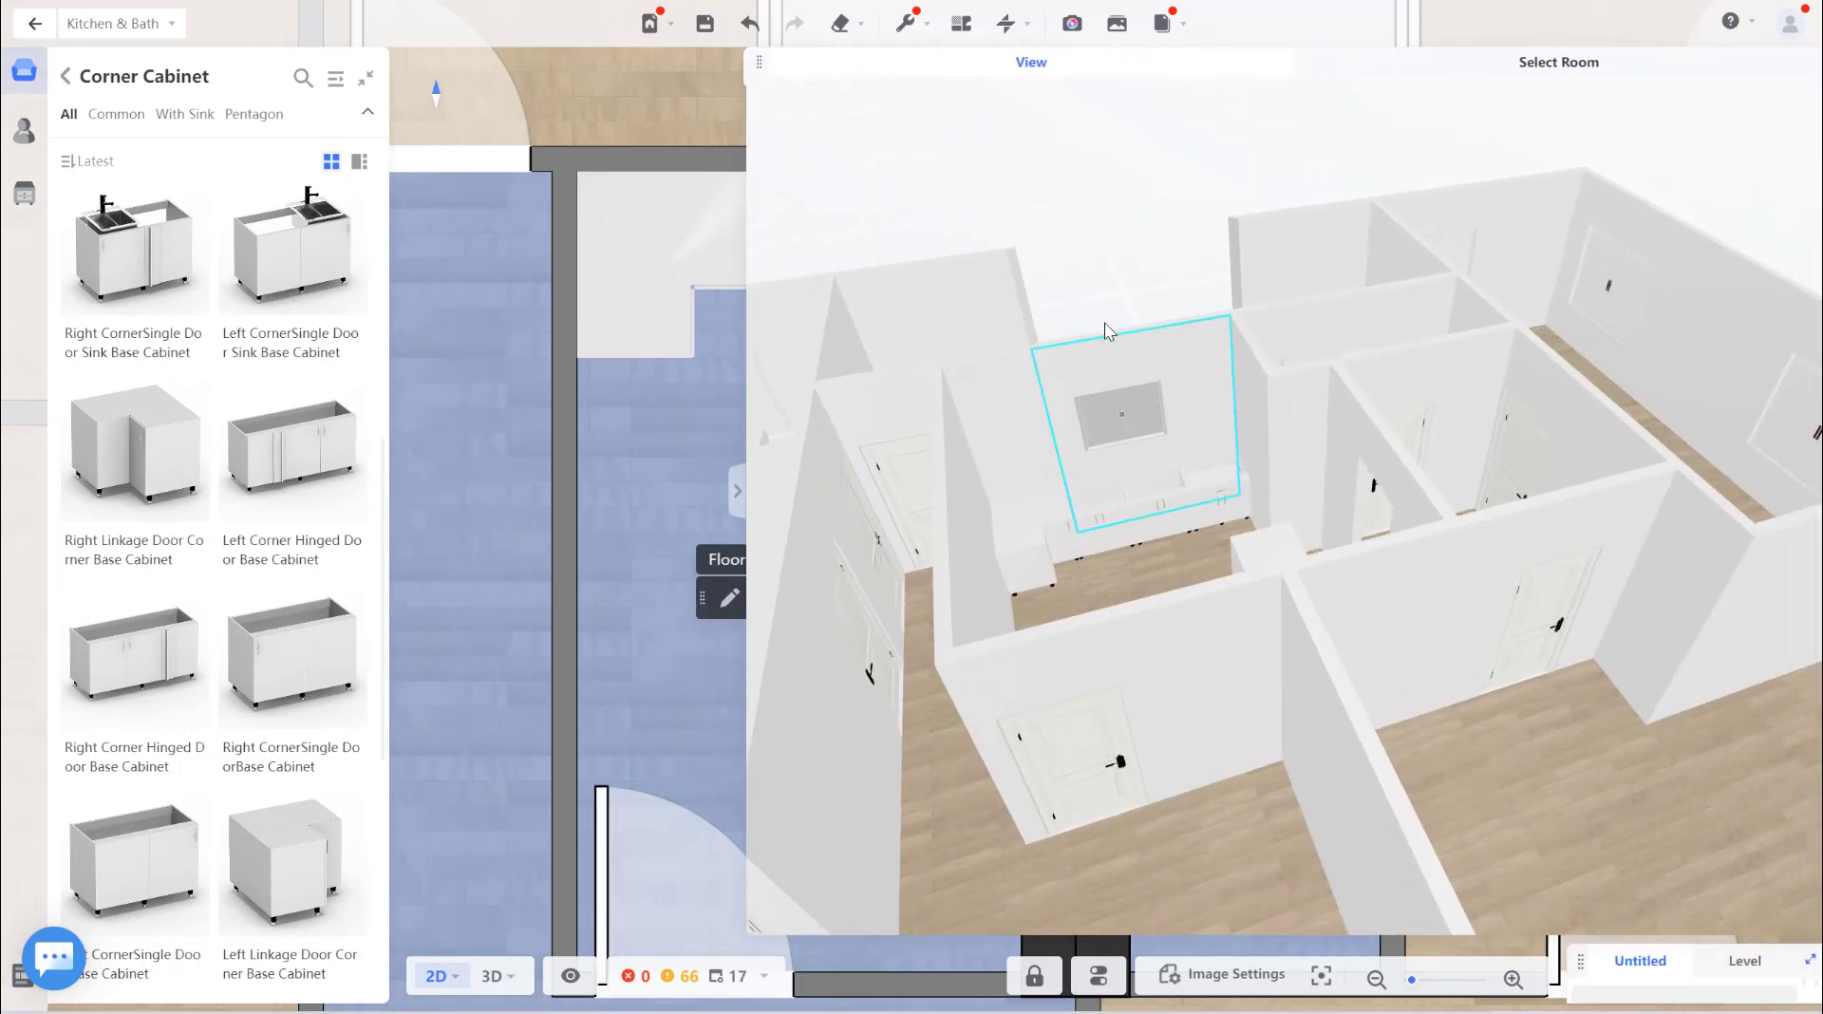
drag(1137, 289, 1201, 174)
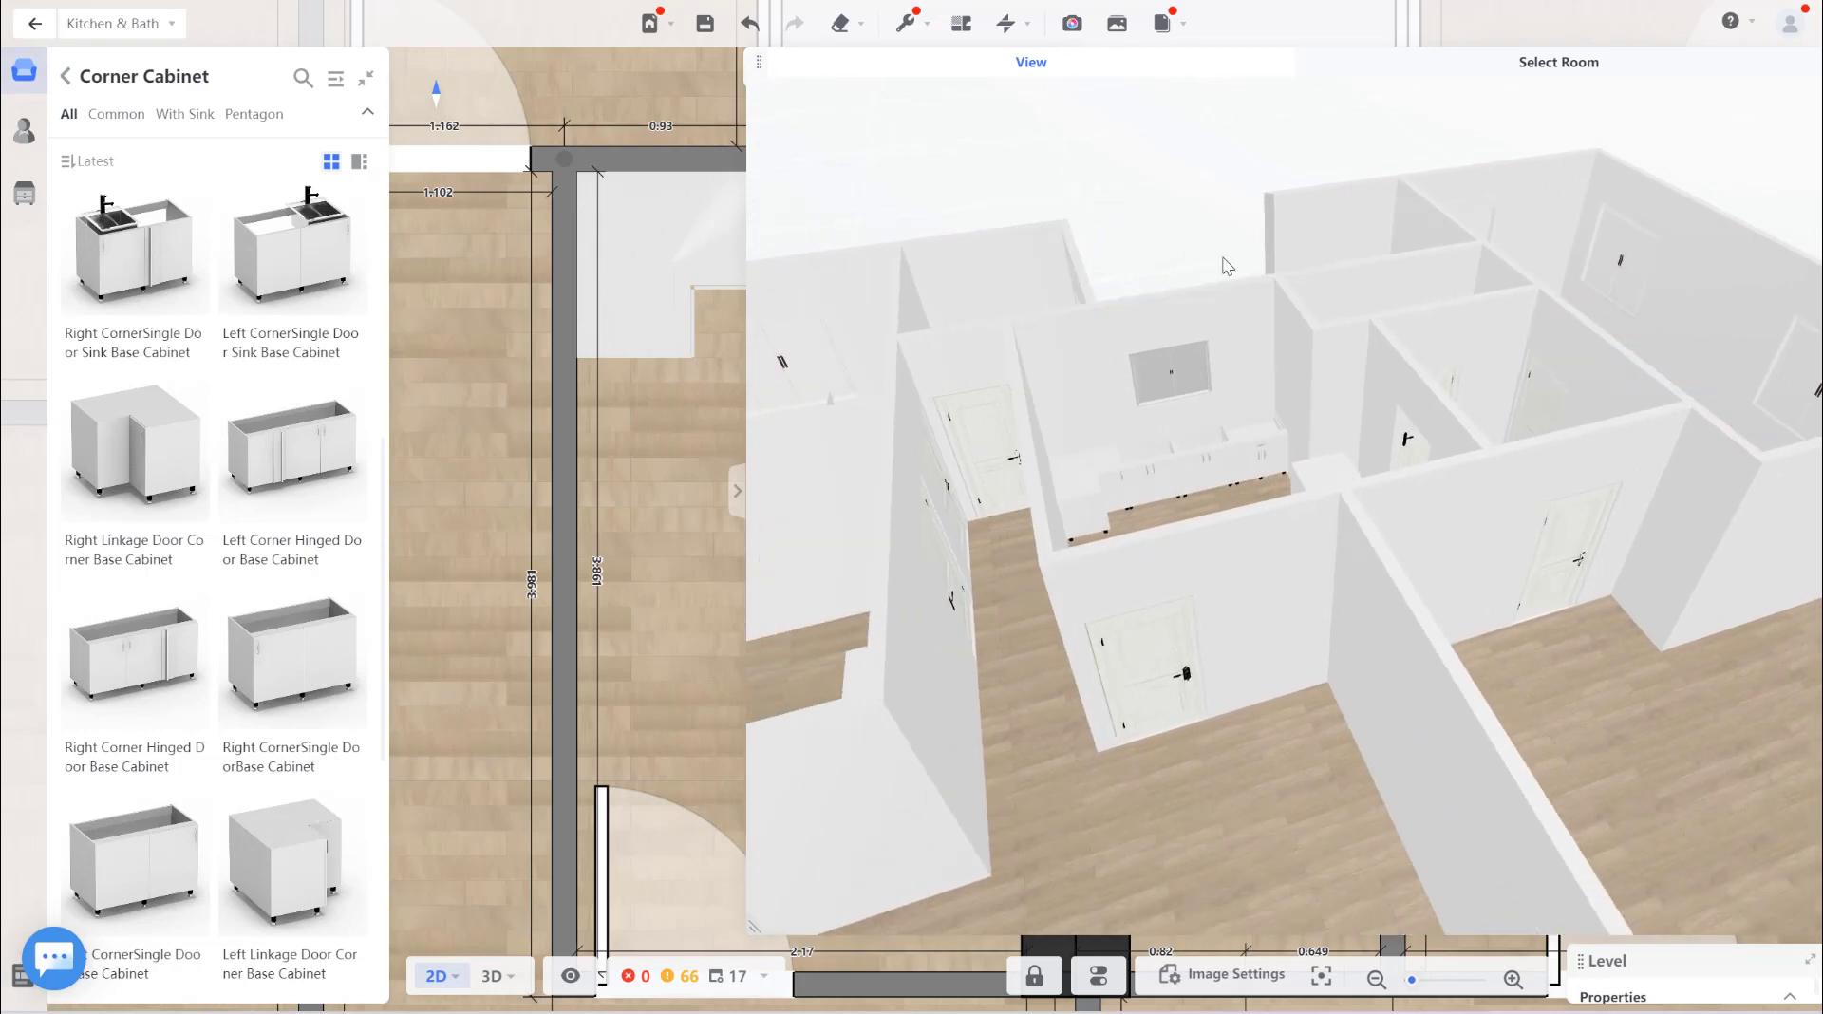
scroll(1070, 273, up, 3)
scroll(1099, 306, up, 3)
scroll(1234, 332, up, 3)
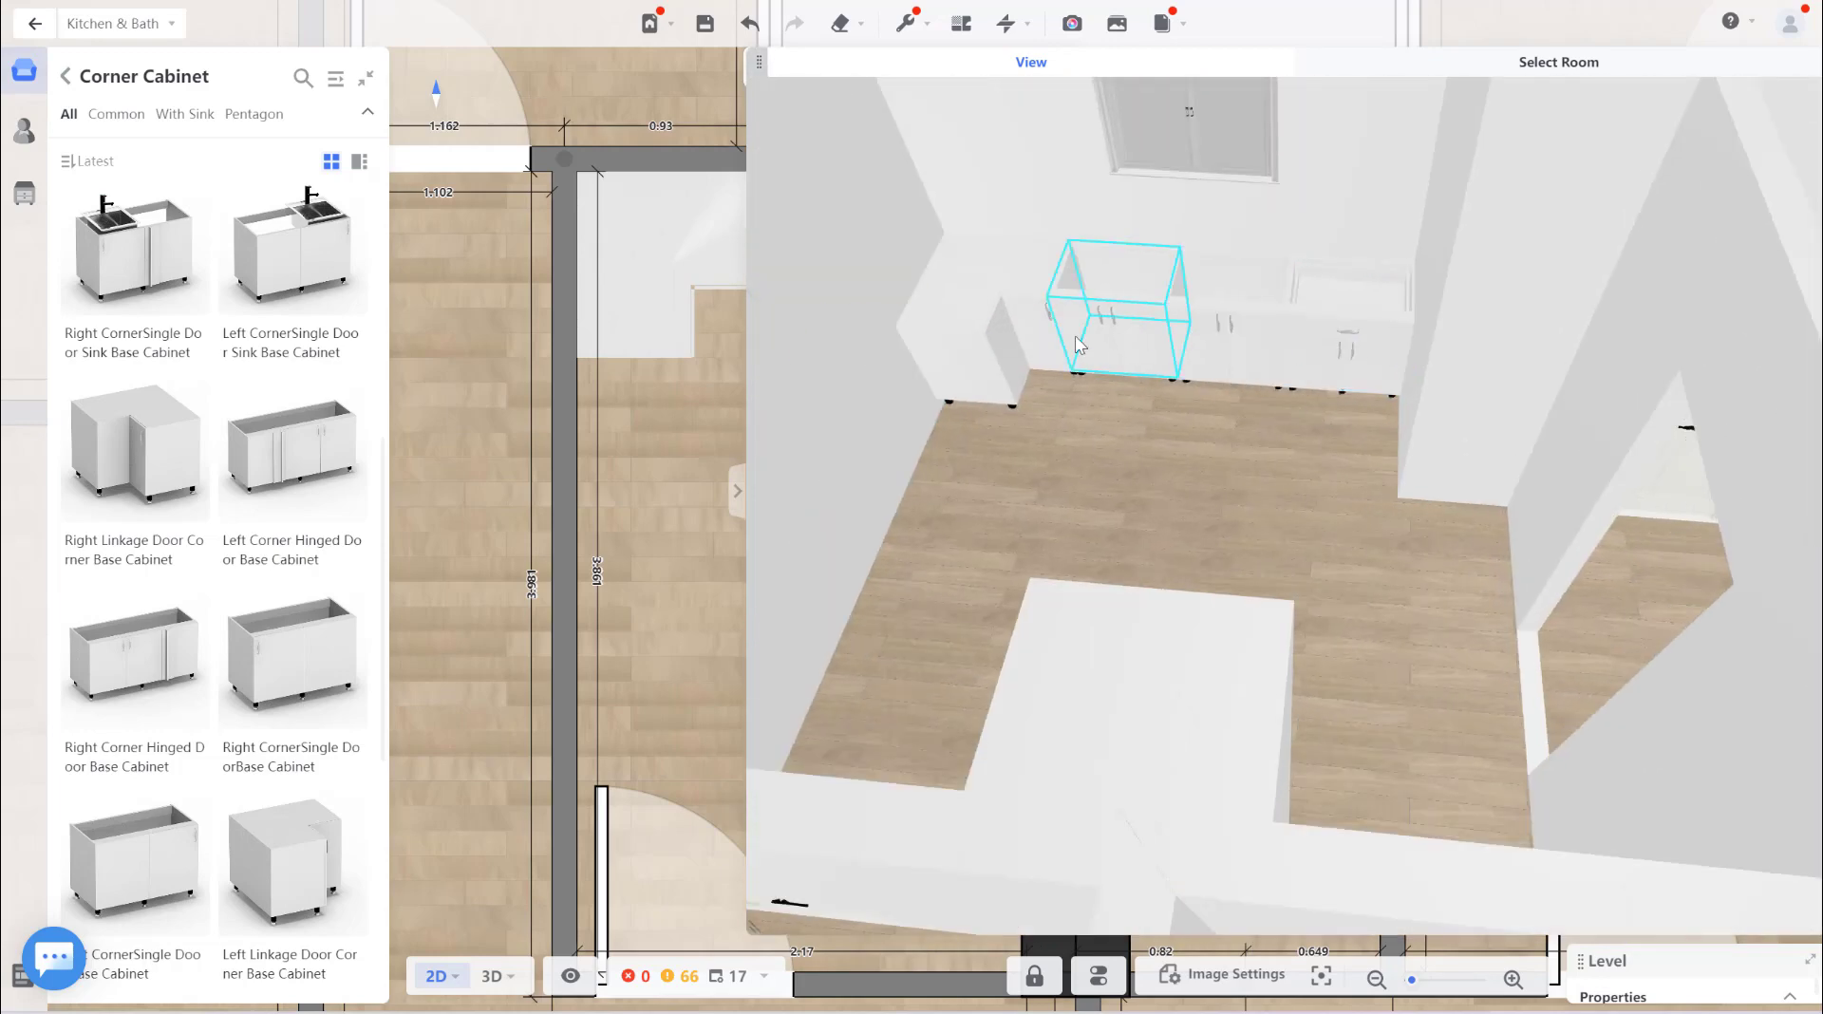
drag(1085, 407, 1096, 399)
scroll(1096, 399, down, 3)
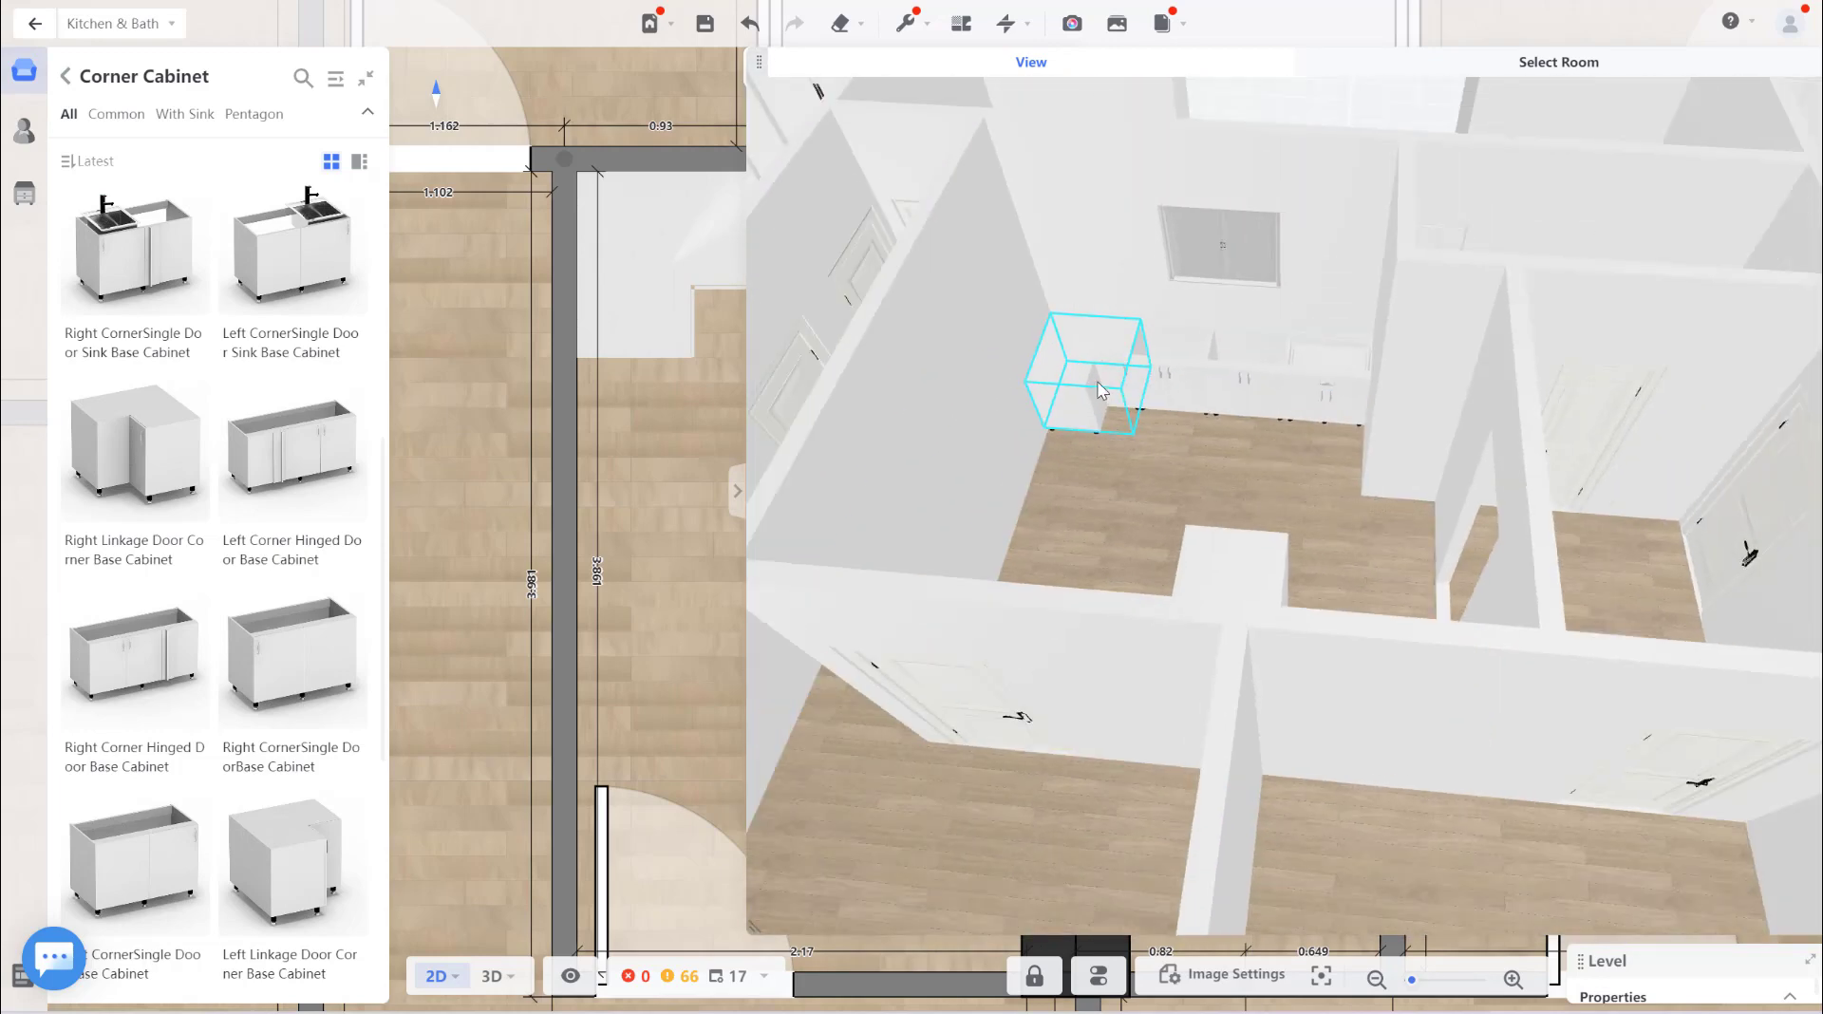
scroll(1102, 395, down, 2)
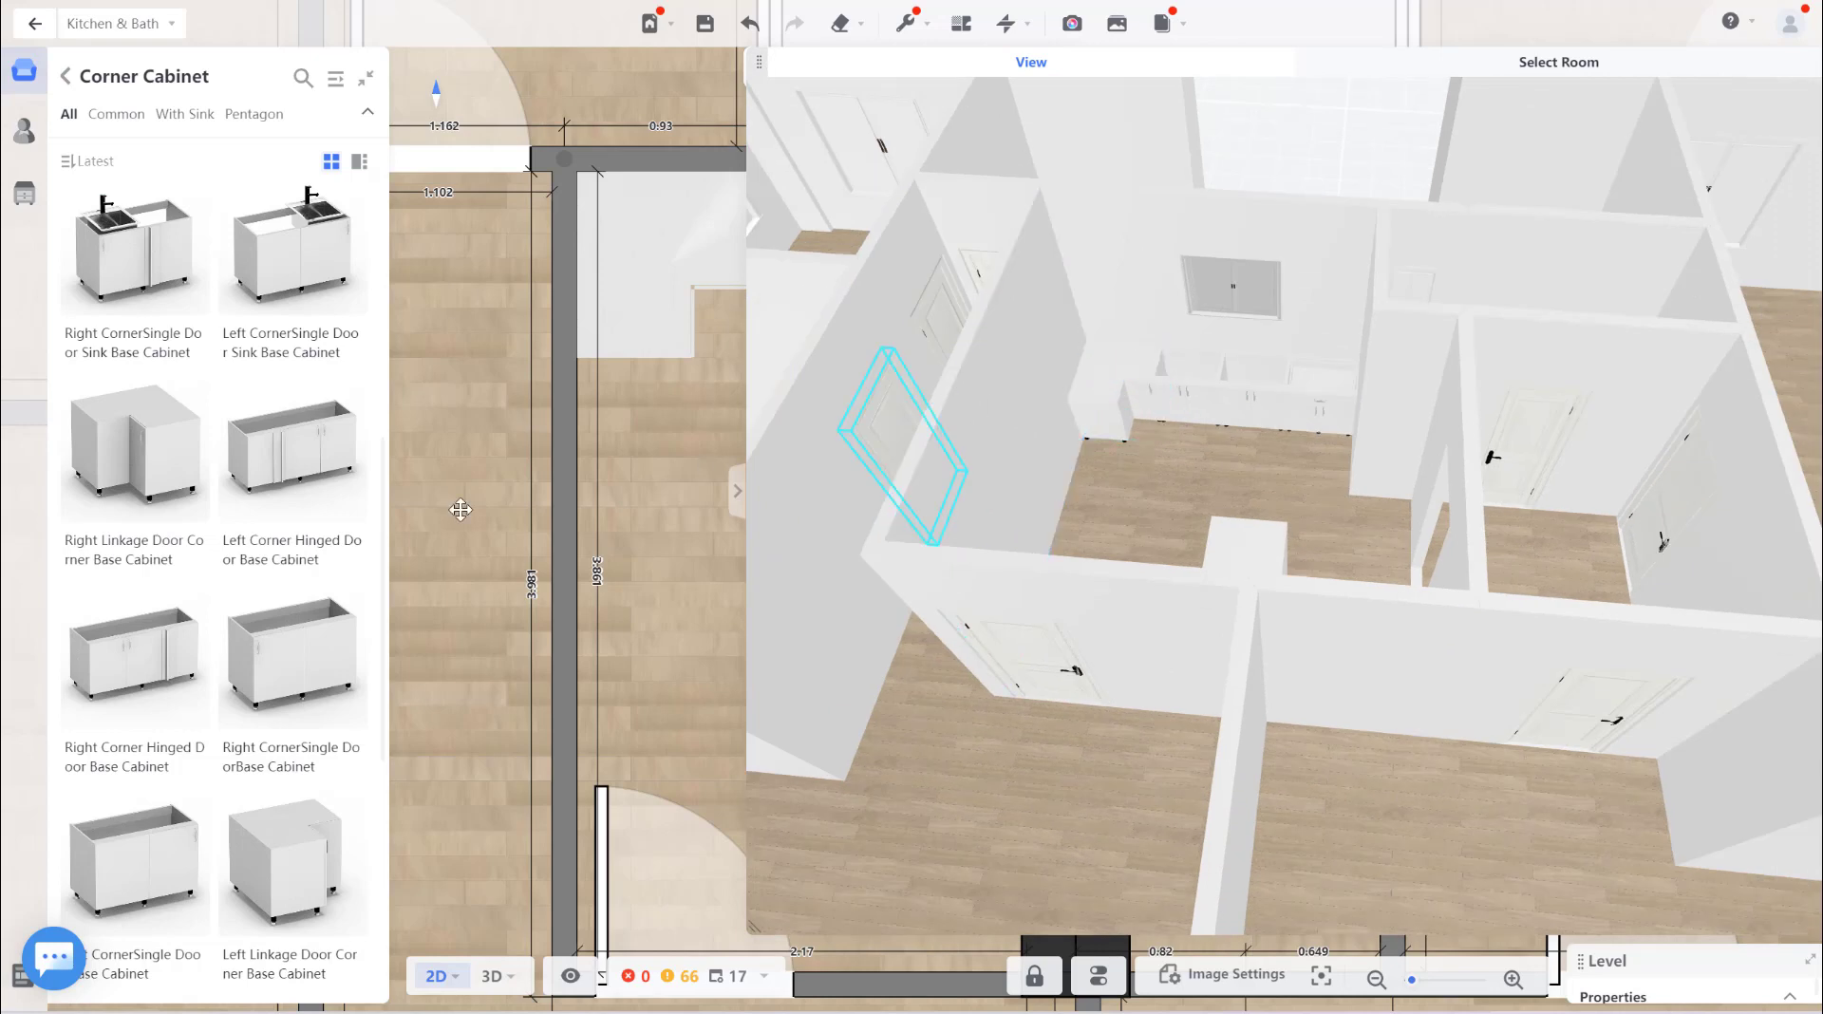
click(116, 114)
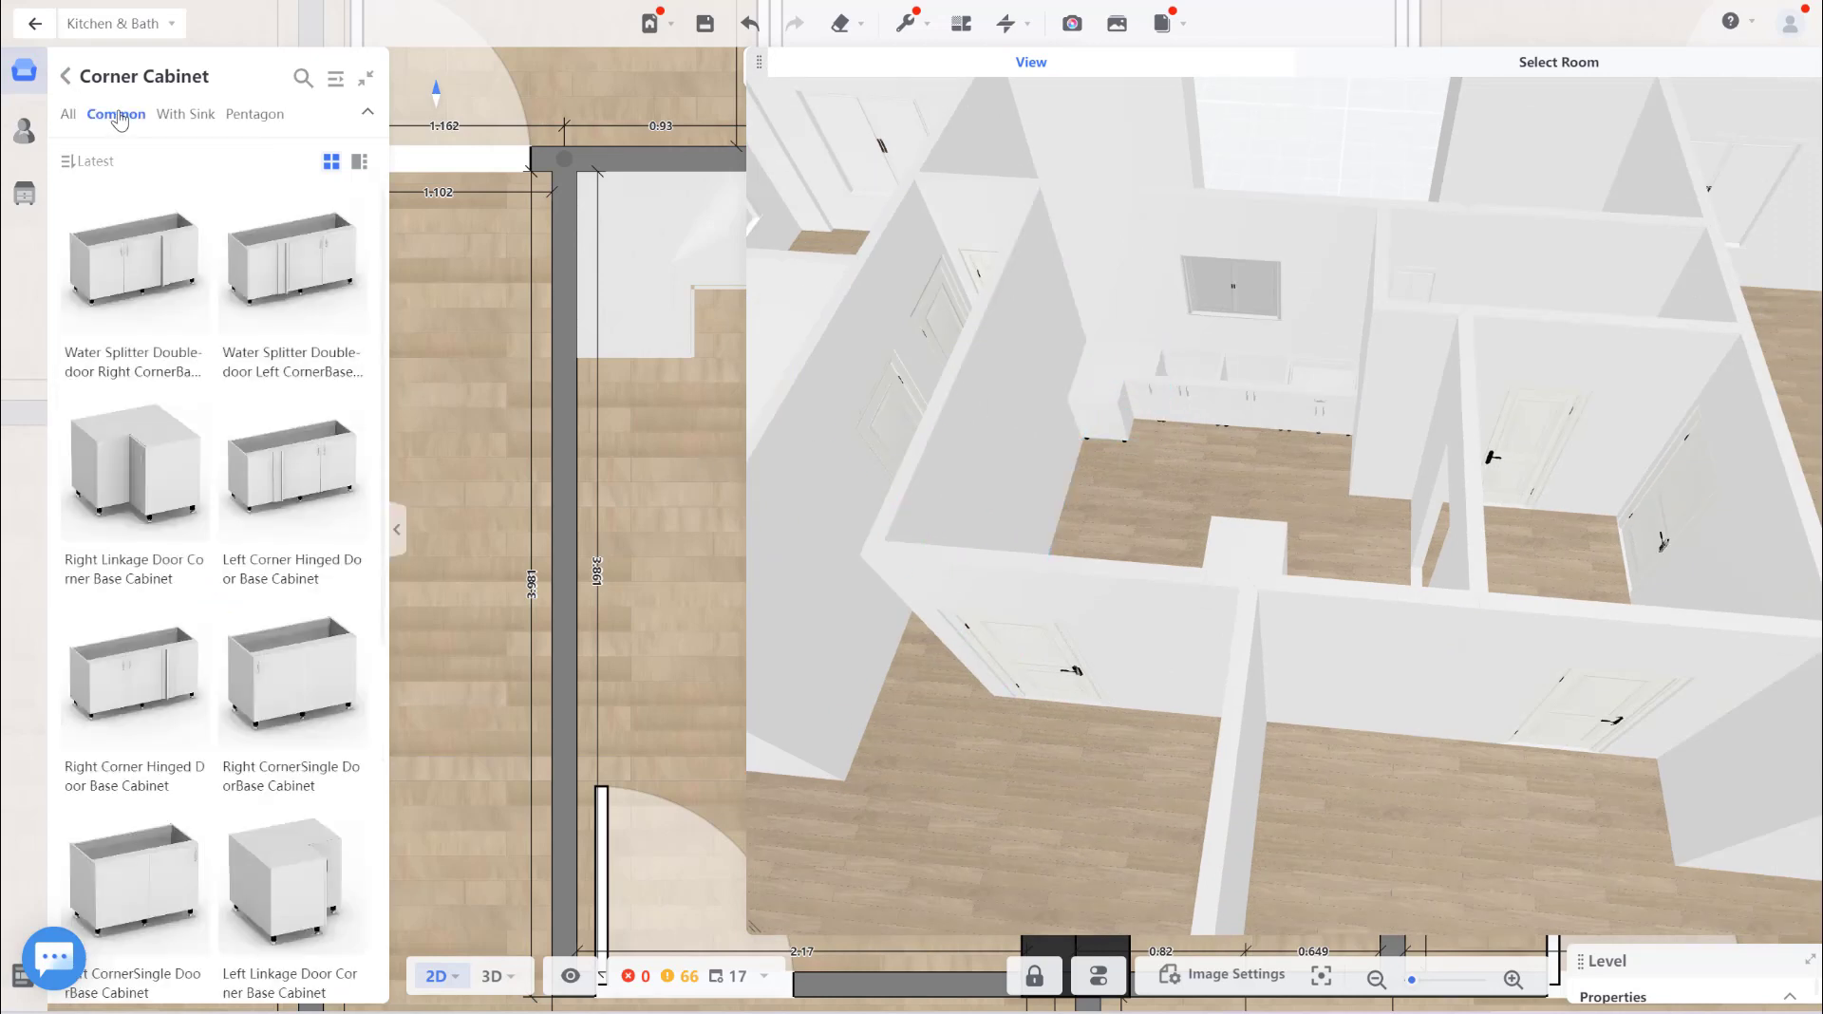
click(63, 84)
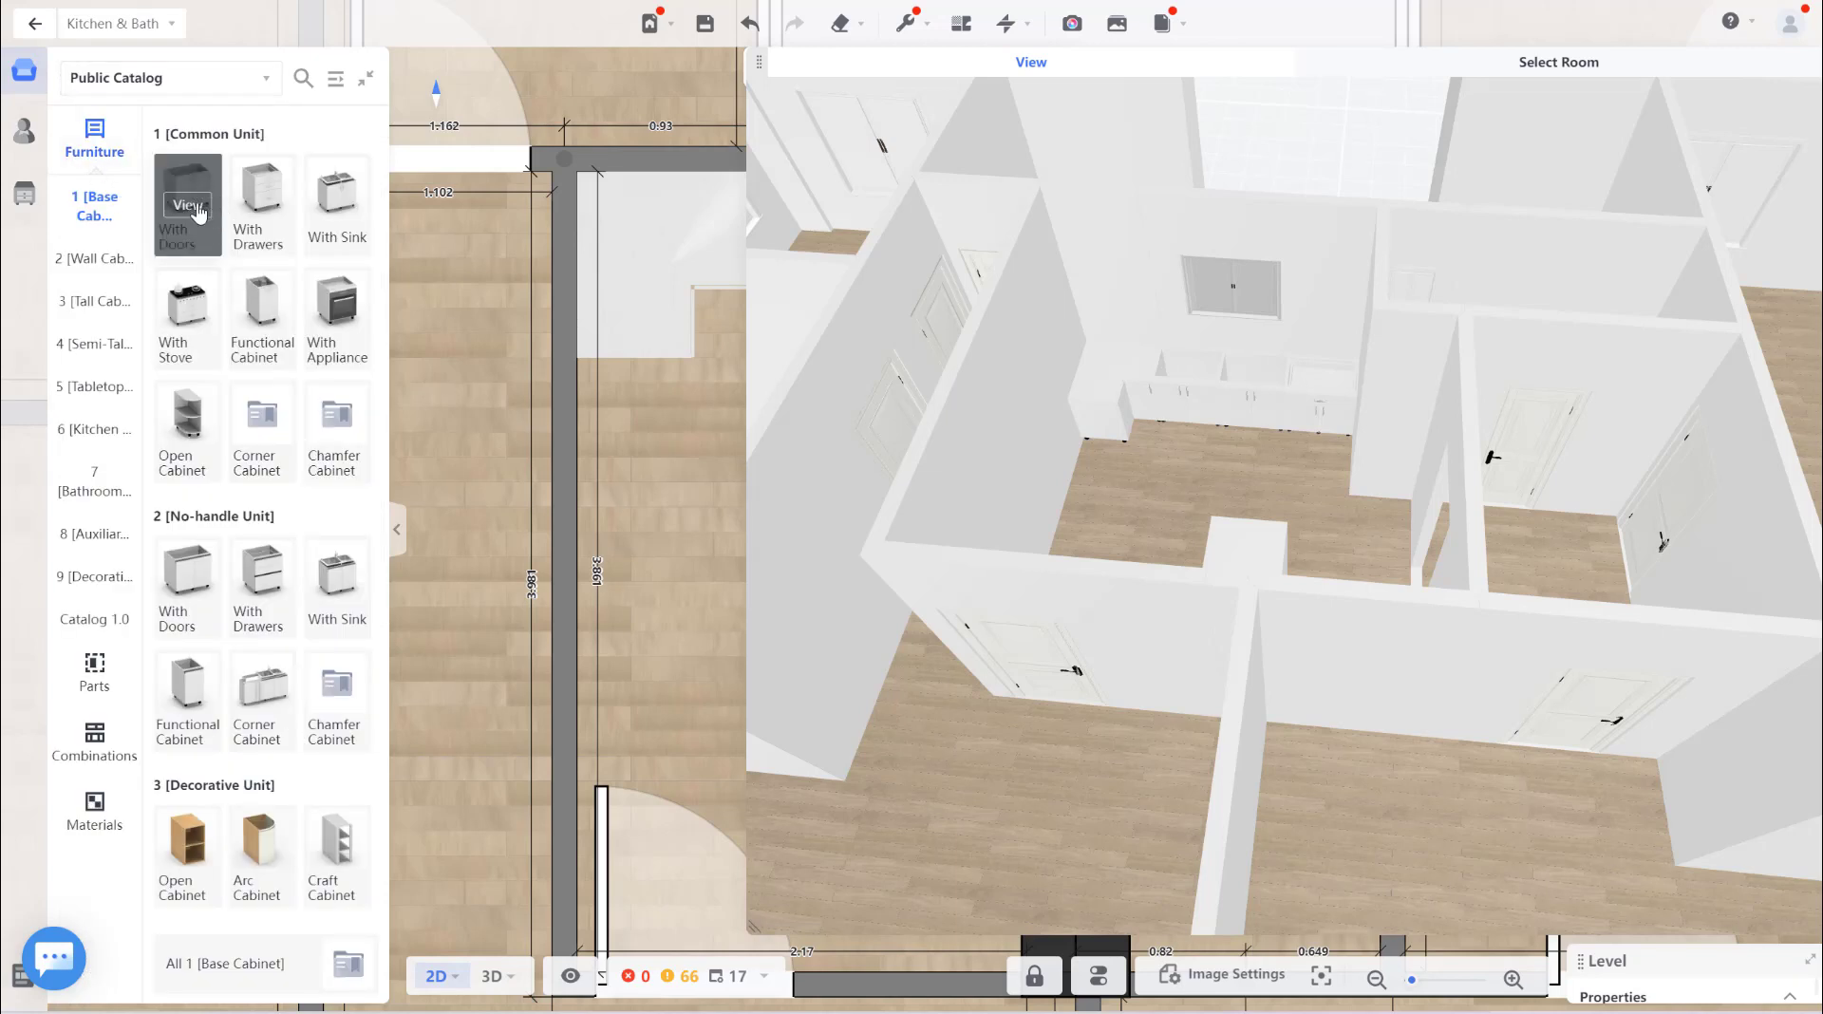
Place a single-drawer hinged-door base cabinet in the kitchen and move it toward the left wall.
click(252, 209)
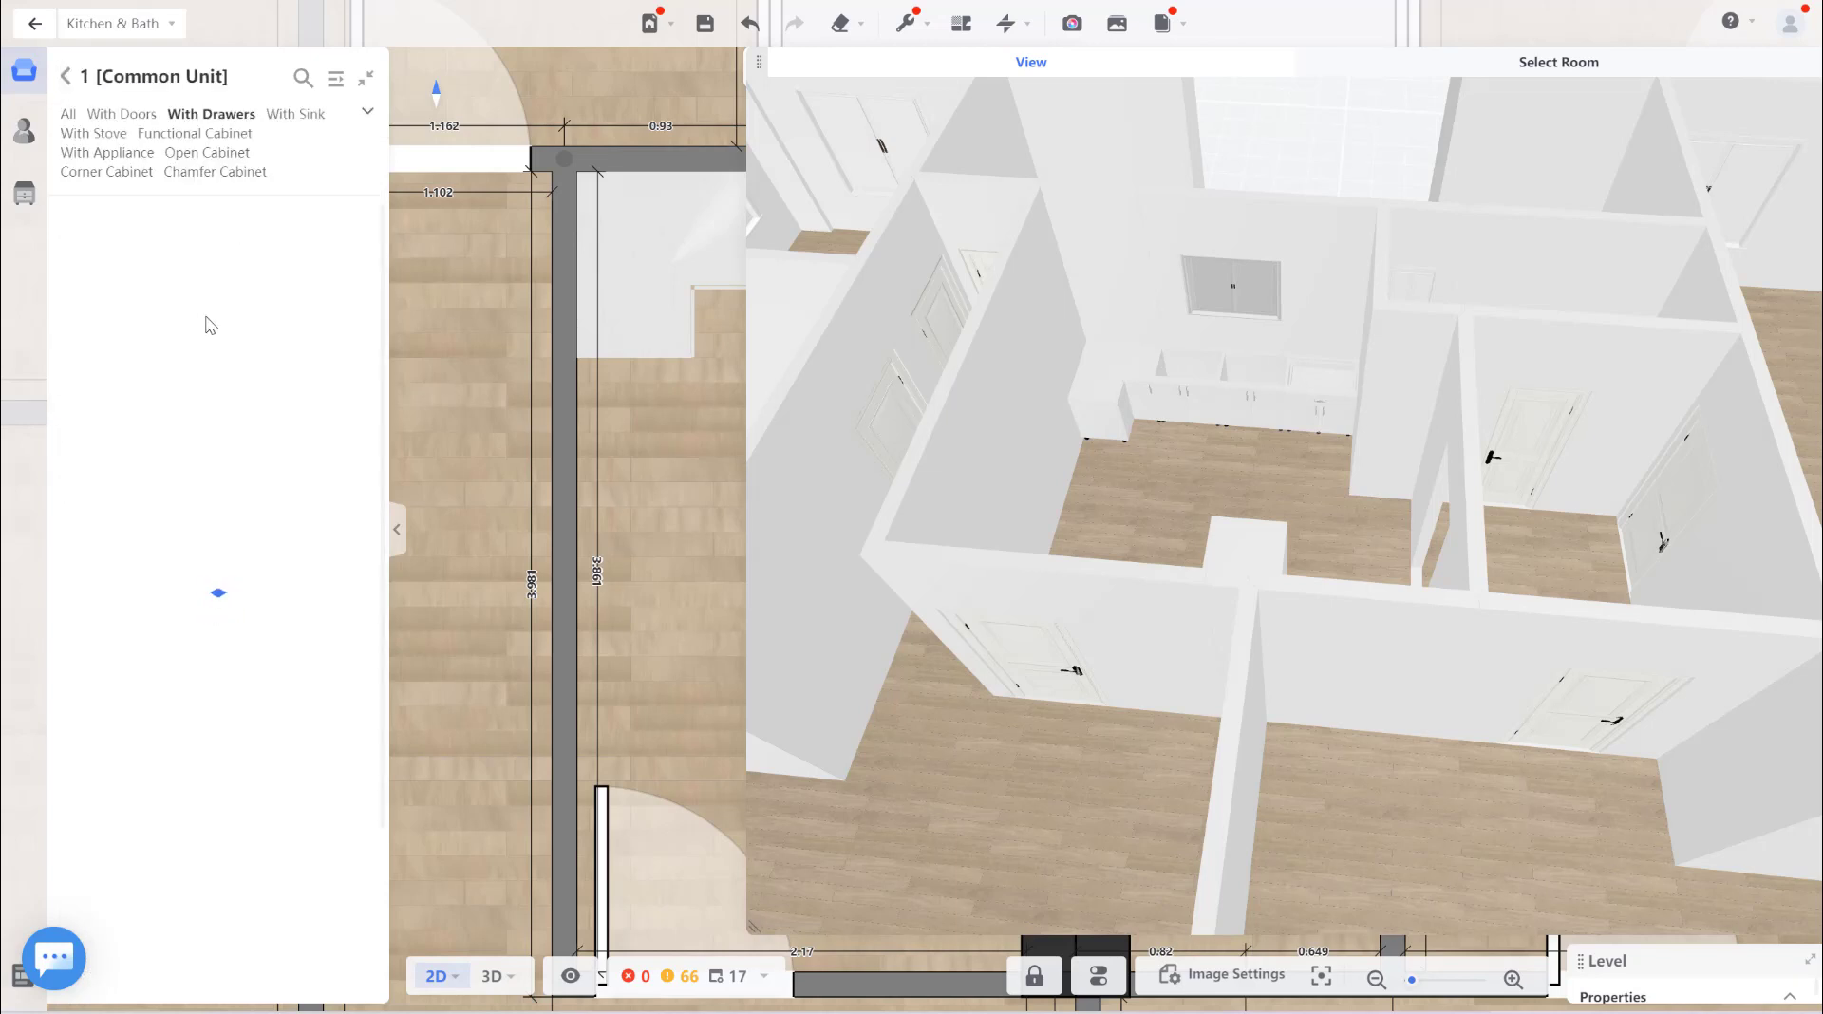
drag(240, 373, 1059, 446)
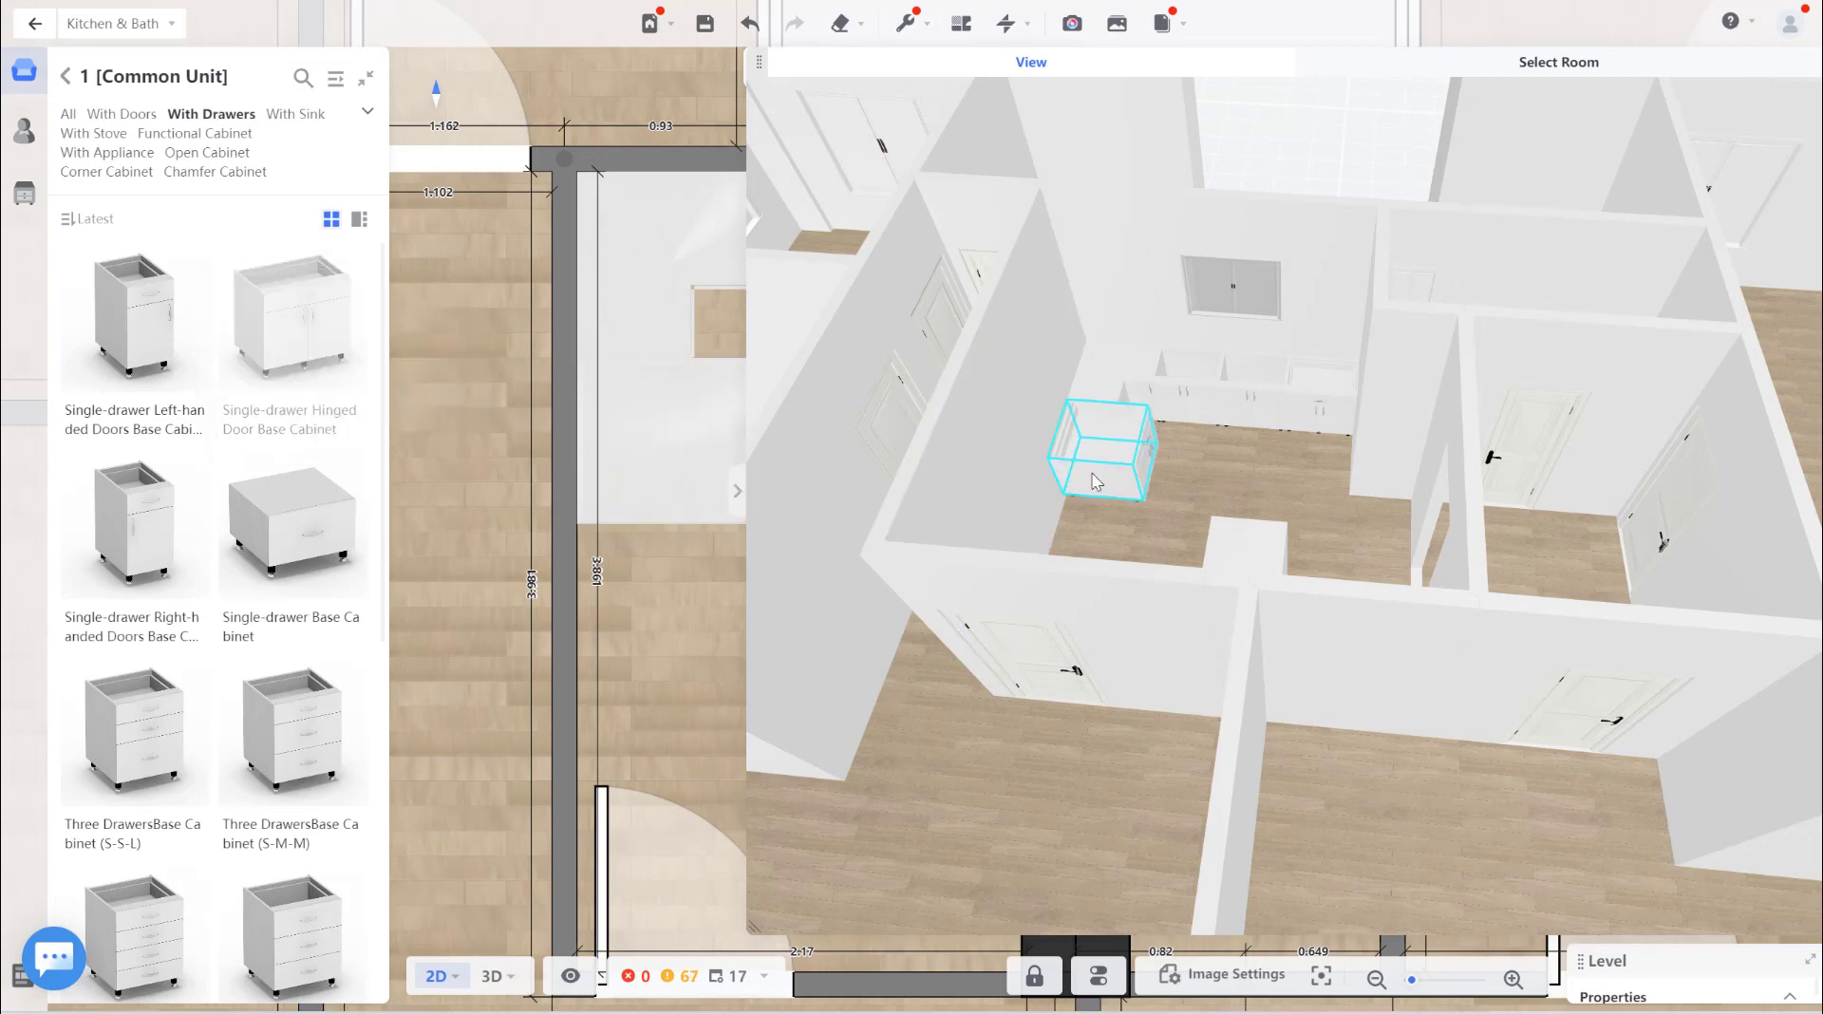
mouse_move(1058, 446)
mouse_down()
mouse_move(1039, 490)
mouse_move(1118, 888)
mouse_up()
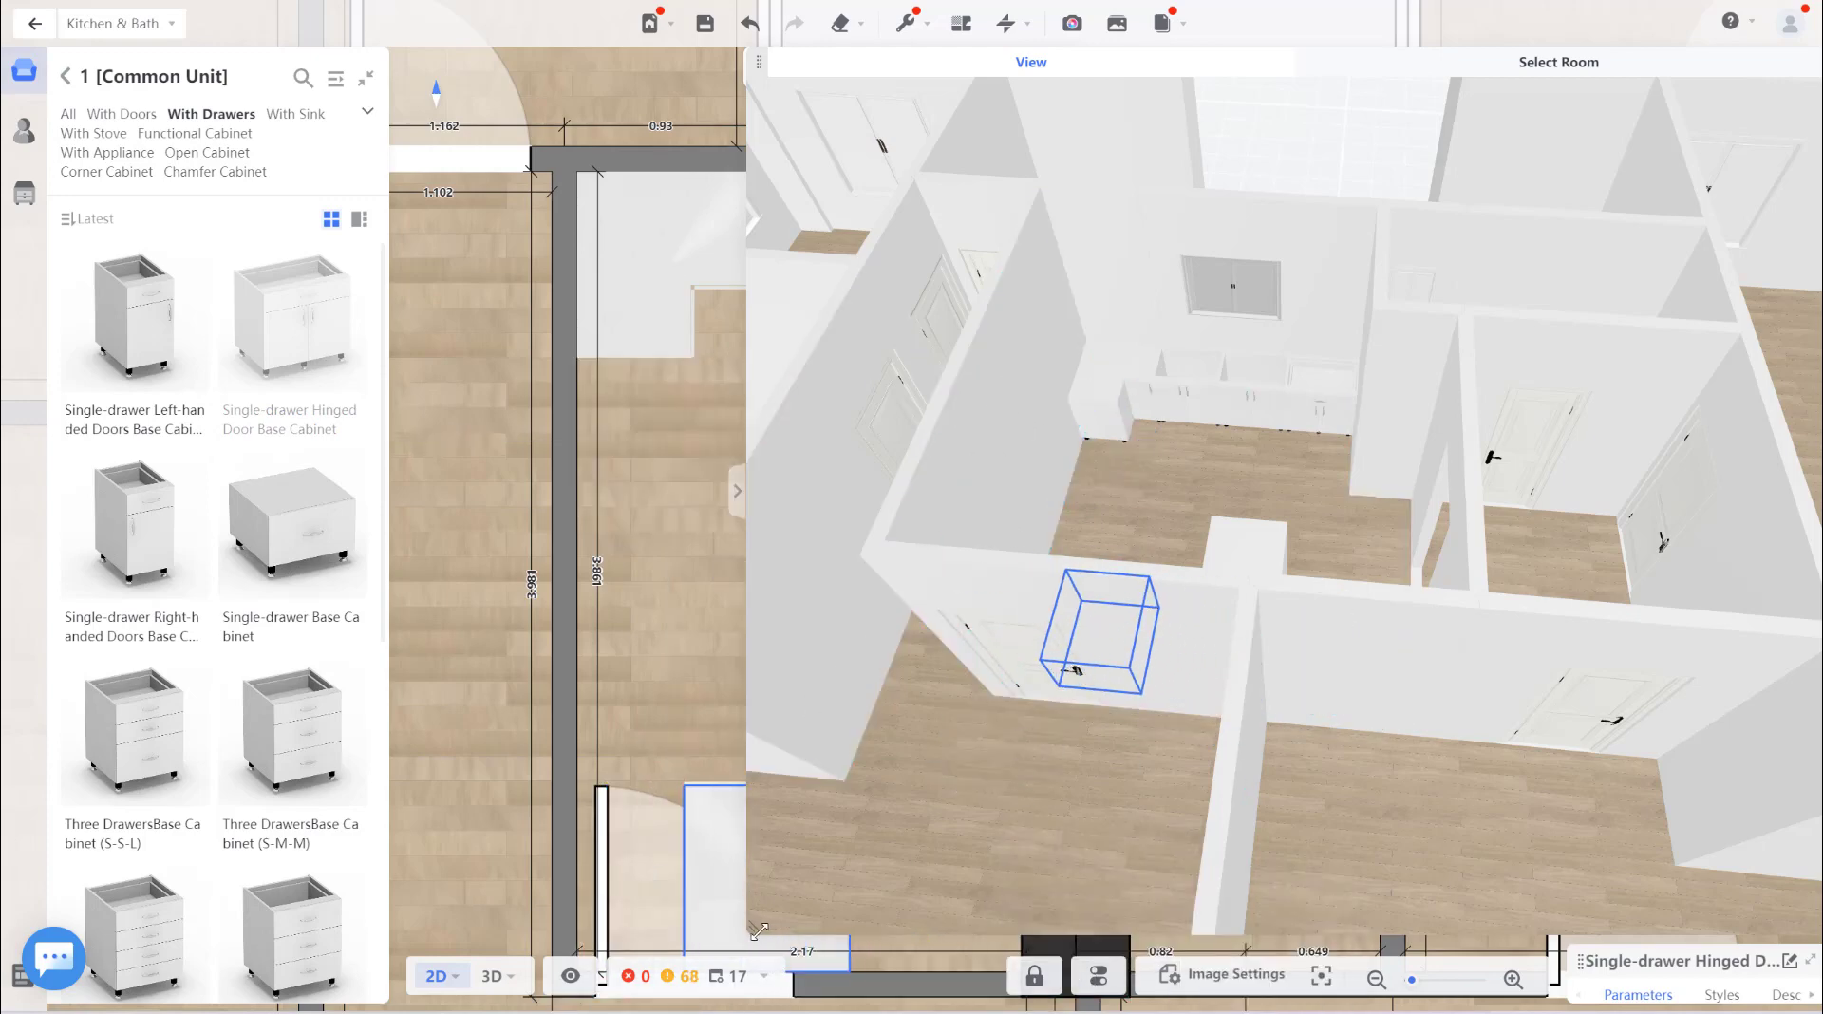
click(761, 921)
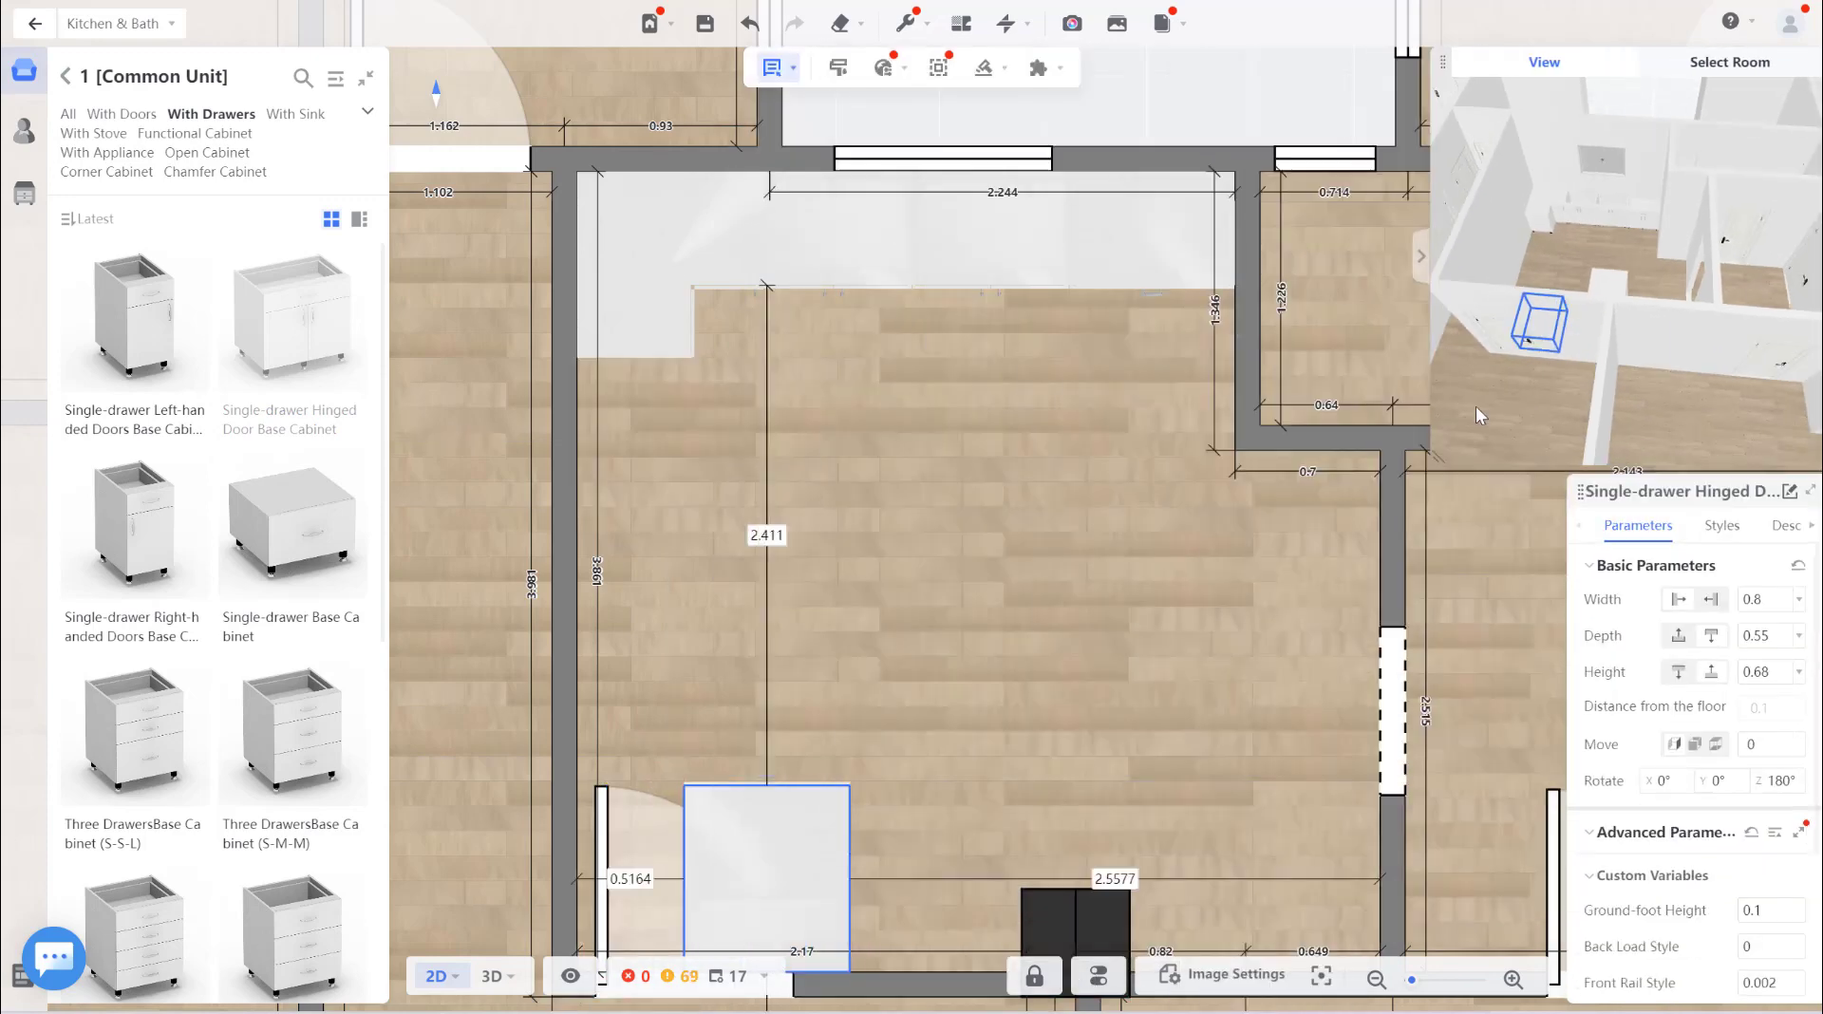
click(839, 471)
click(735, 882)
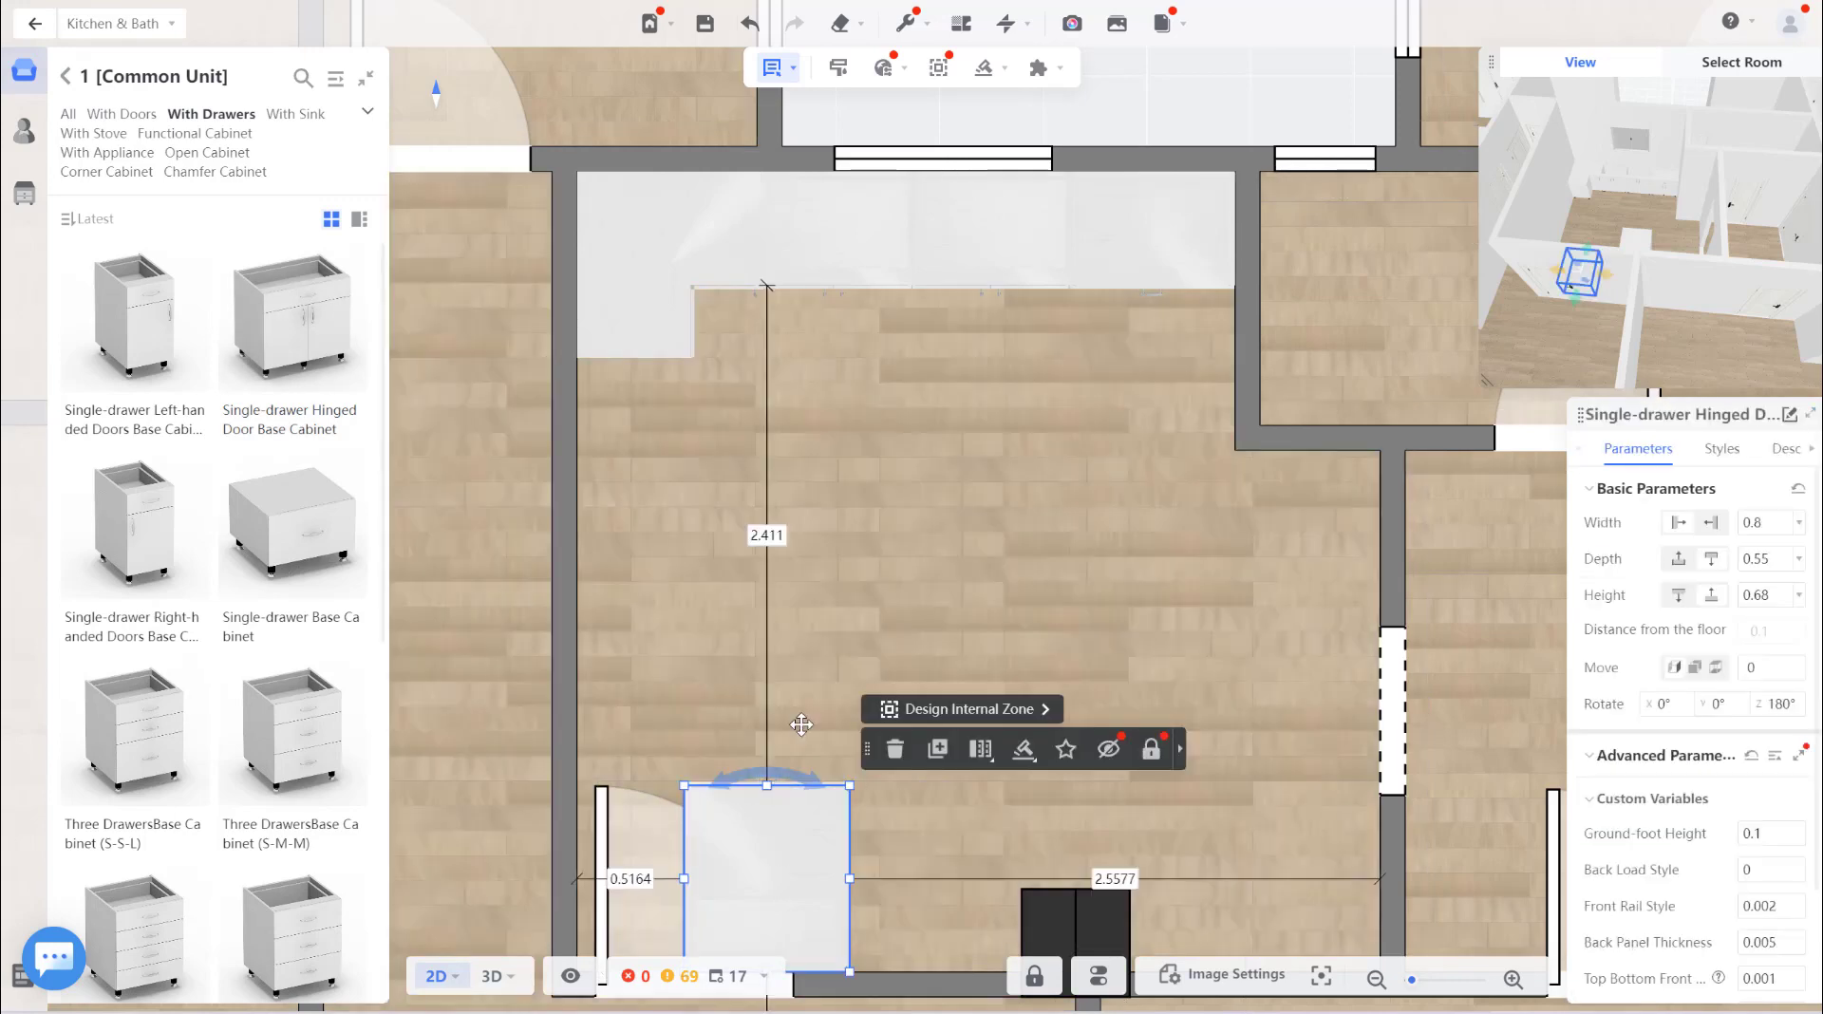
mouse_move(736, 882)
mouse_down()
mouse_move(807, 497)
mouse_move(760, 480)
mouse_move(773, 492)
mouse_up()
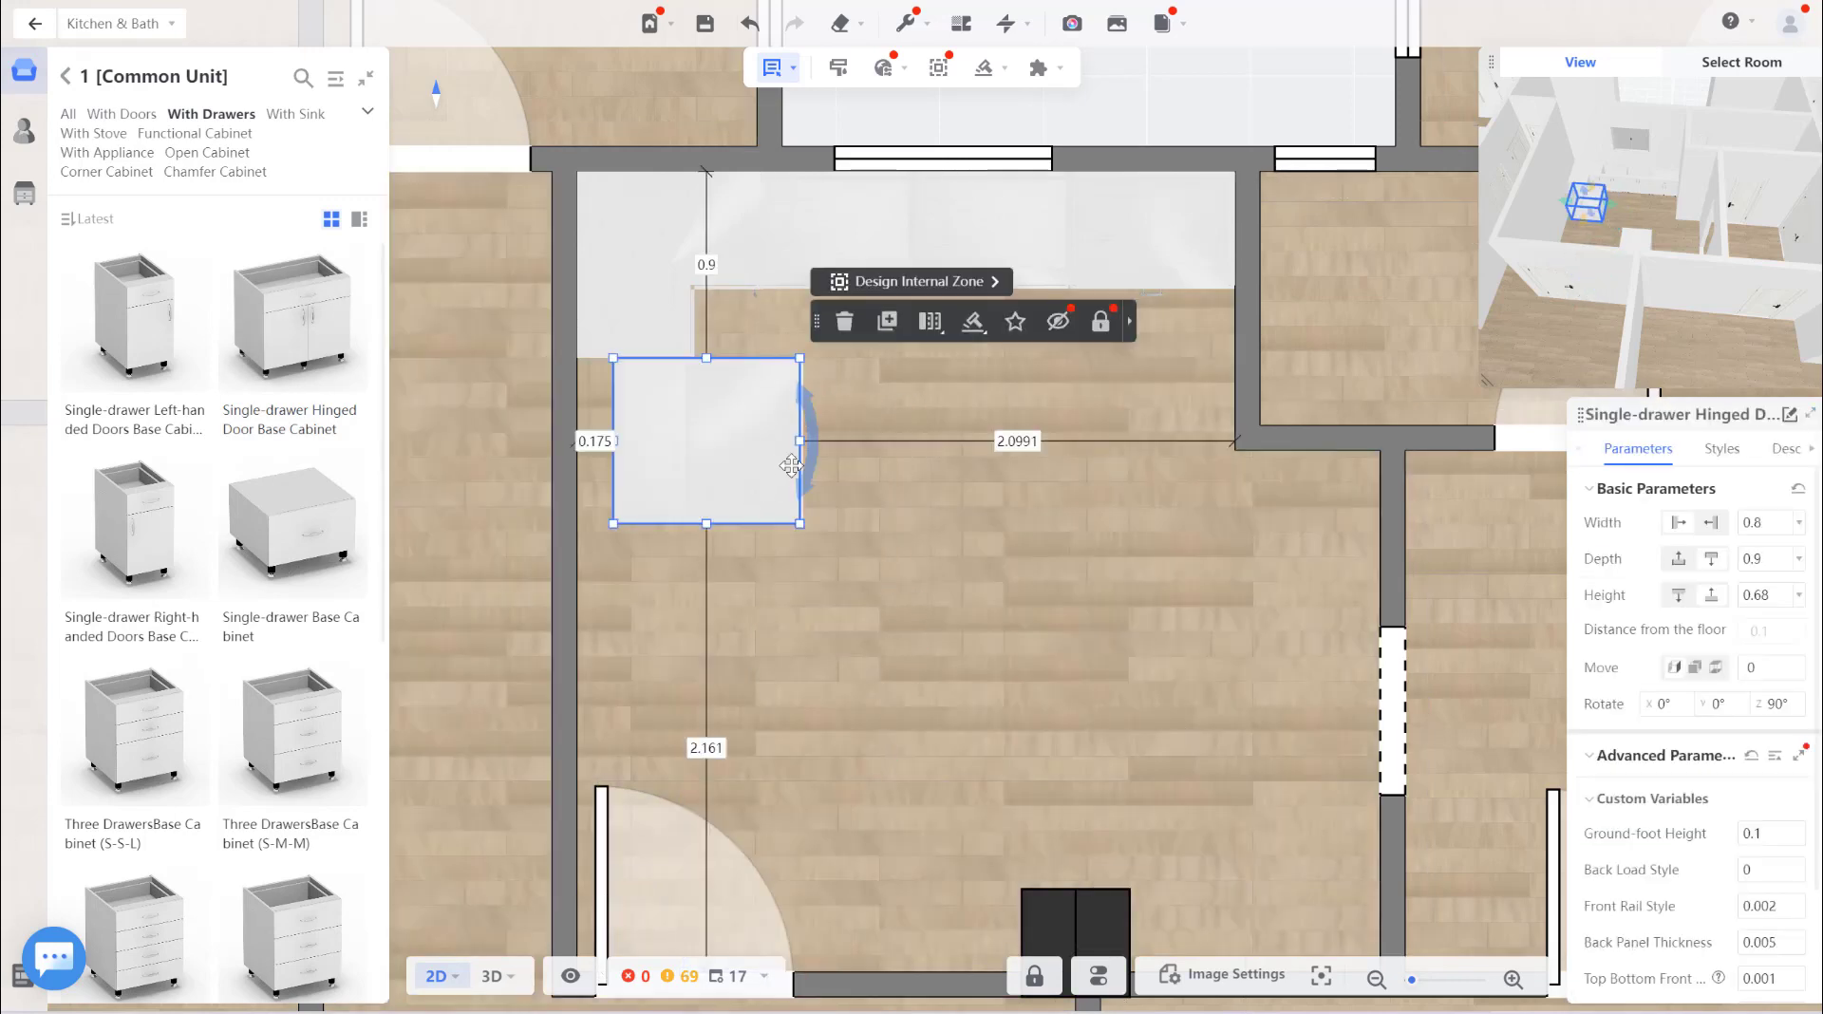
Set the drawer cabinet flush against the left wall and make it shallower.
click(595, 442)
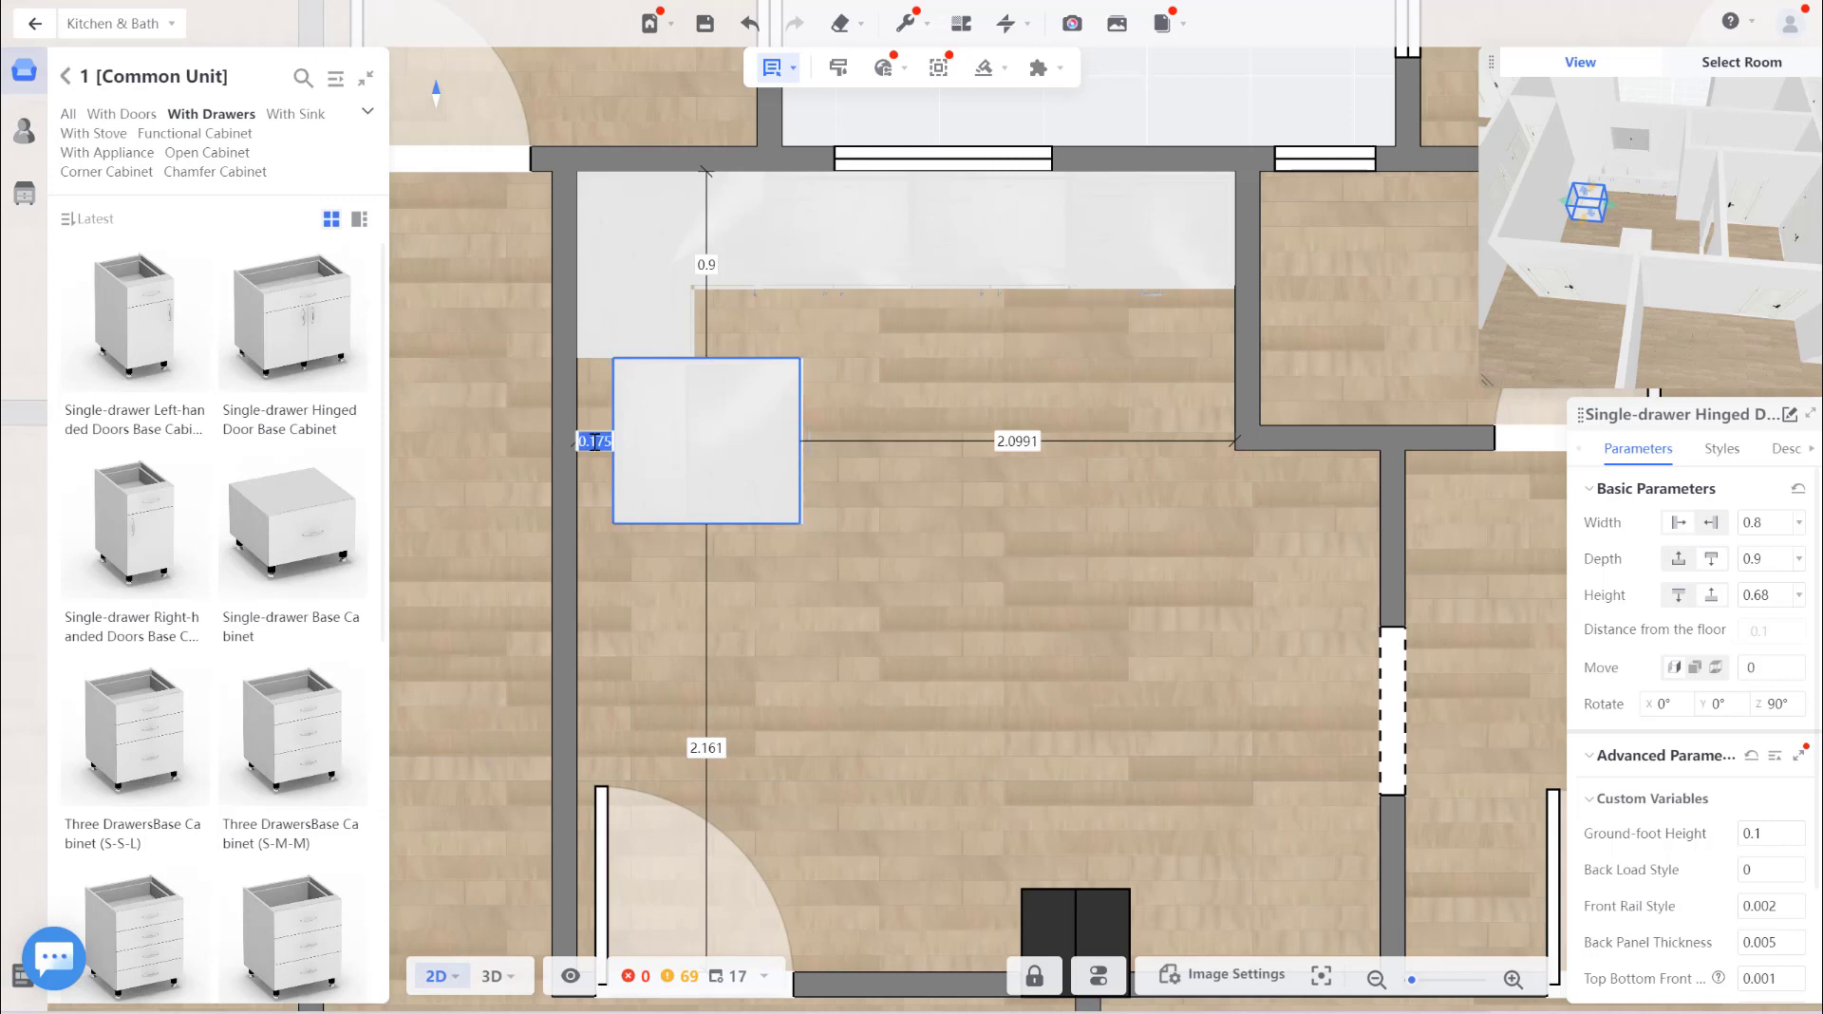
key(Return)
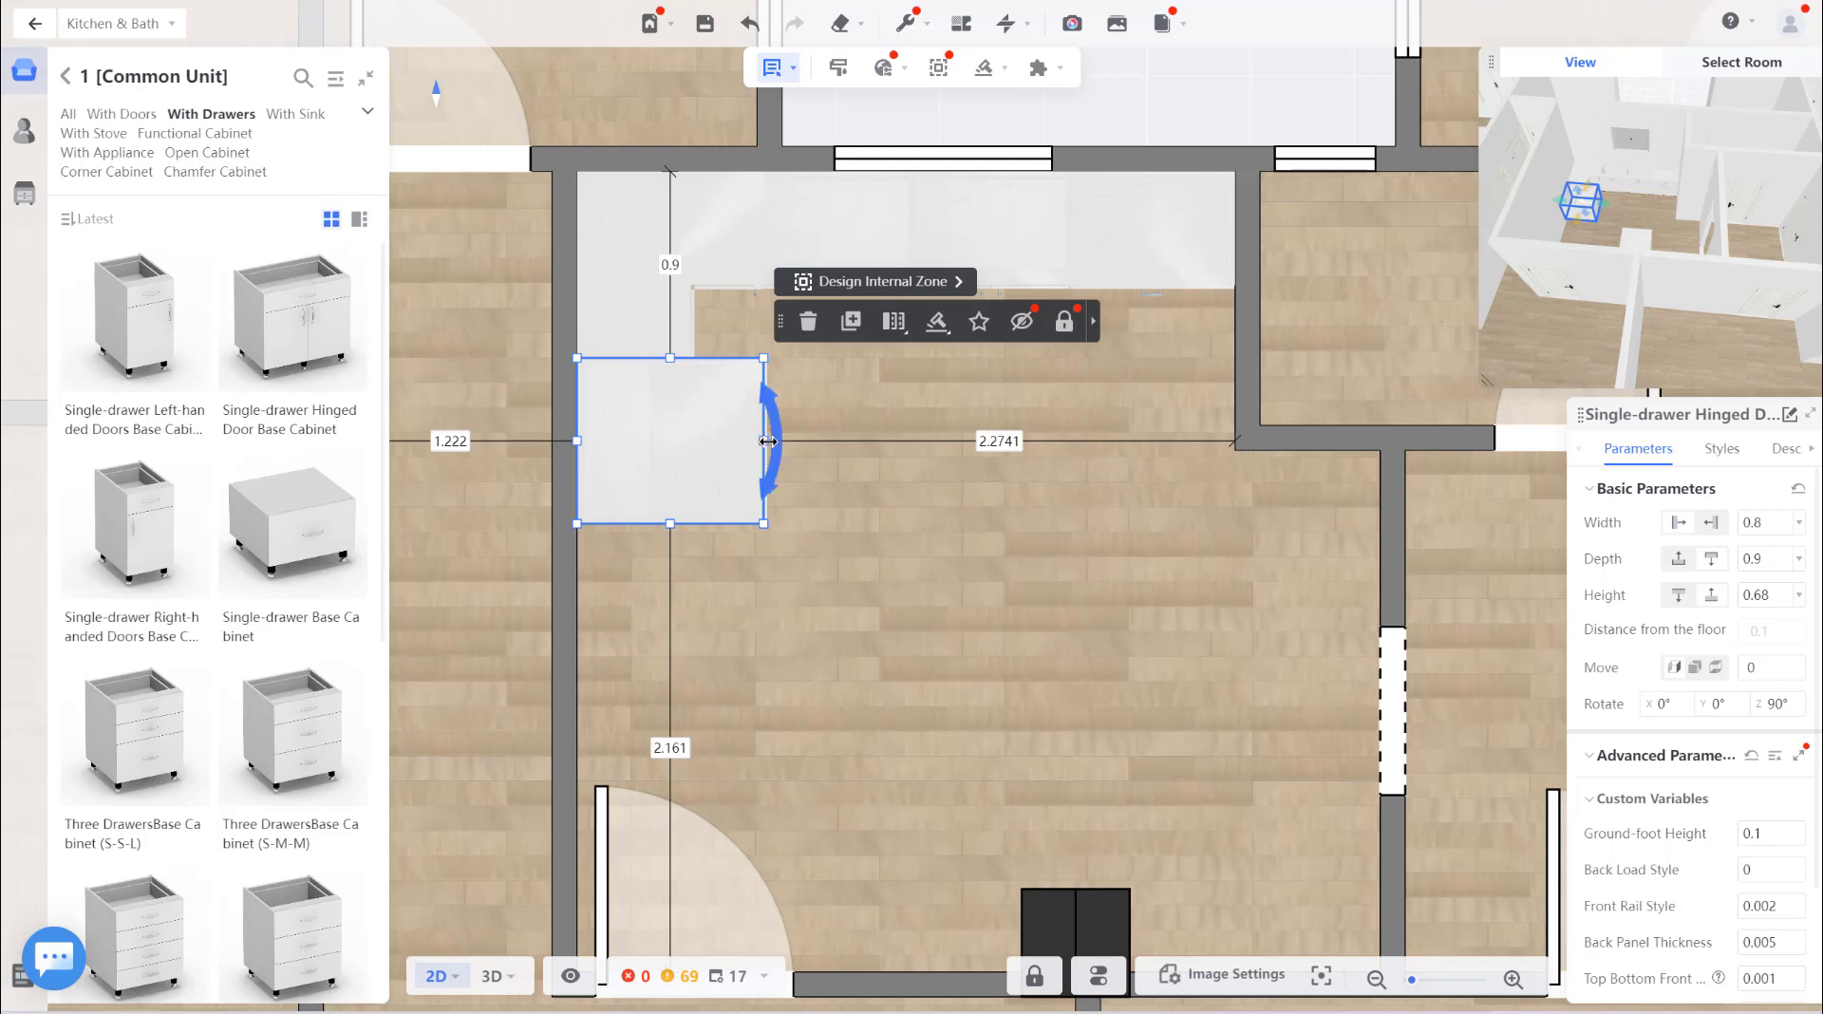
drag(763, 424, 690, 425)
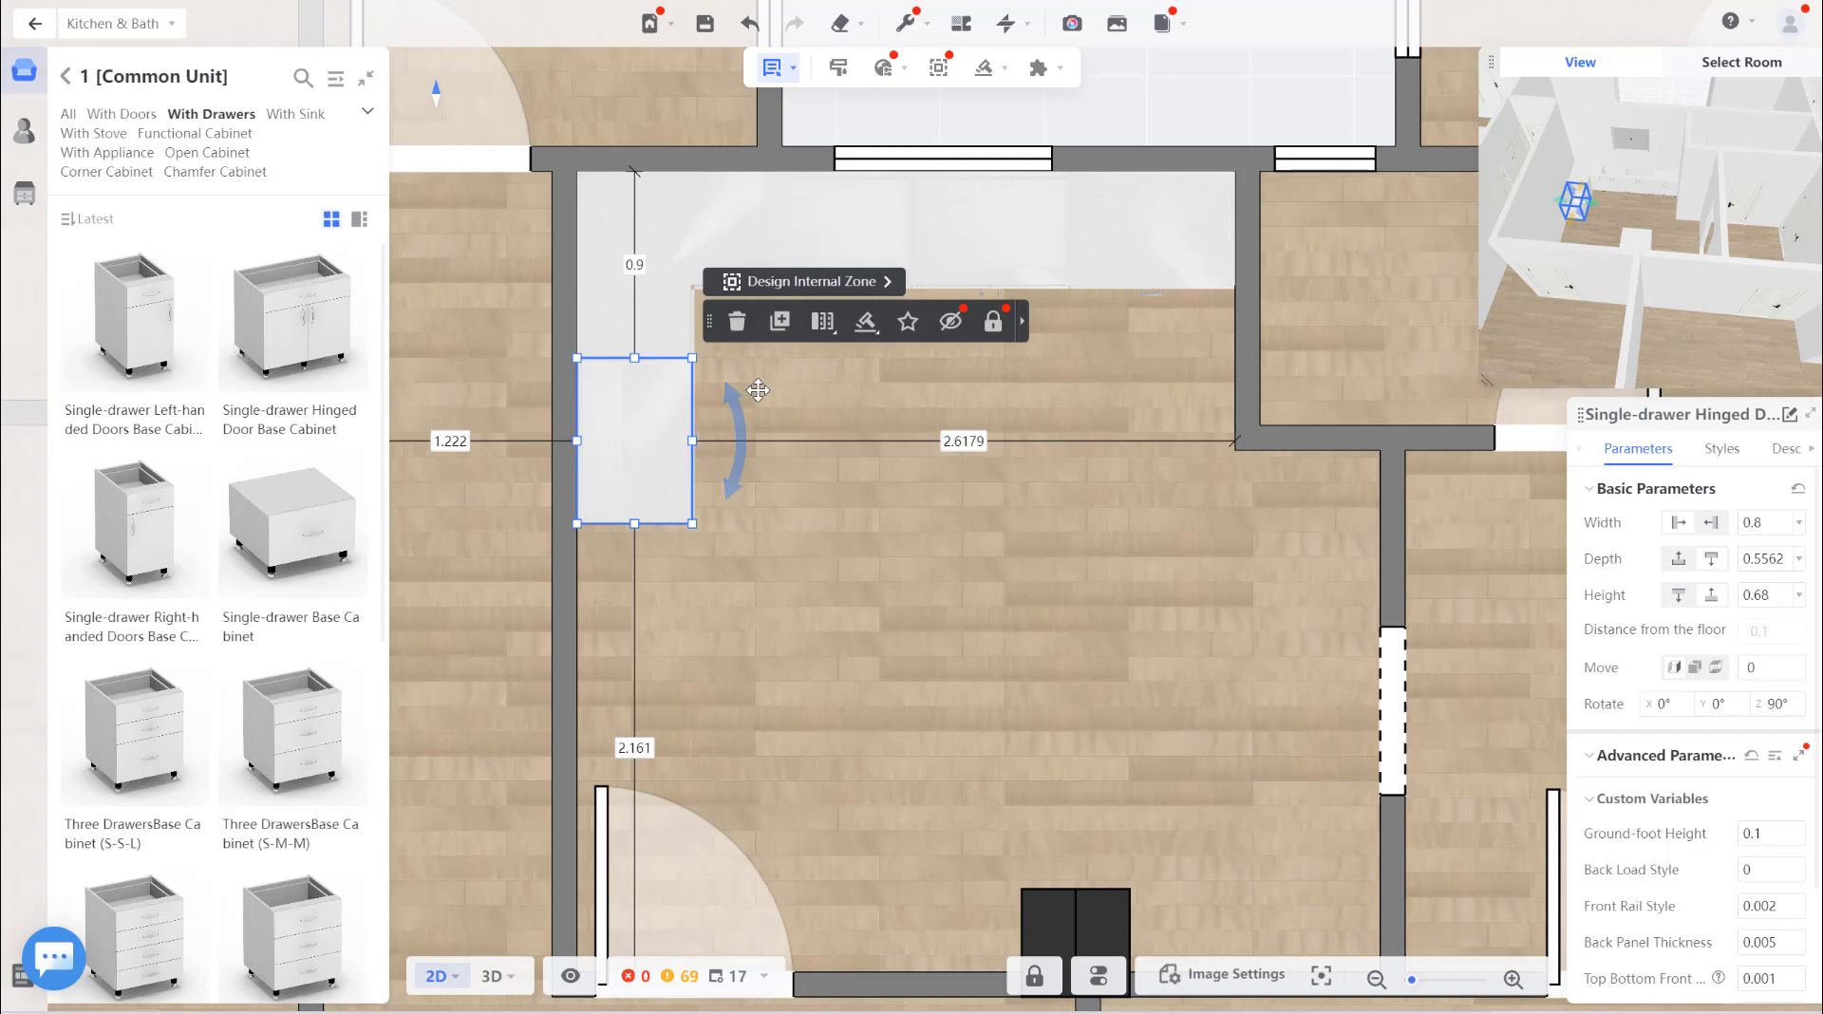
click(733, 404)
Zoom the plan and reselect the drawer cabinet by the left wall.
scroll(672, 380, up, 3)
scroll(672, 343, up, 2)
scroll(671, 344, down, 2)
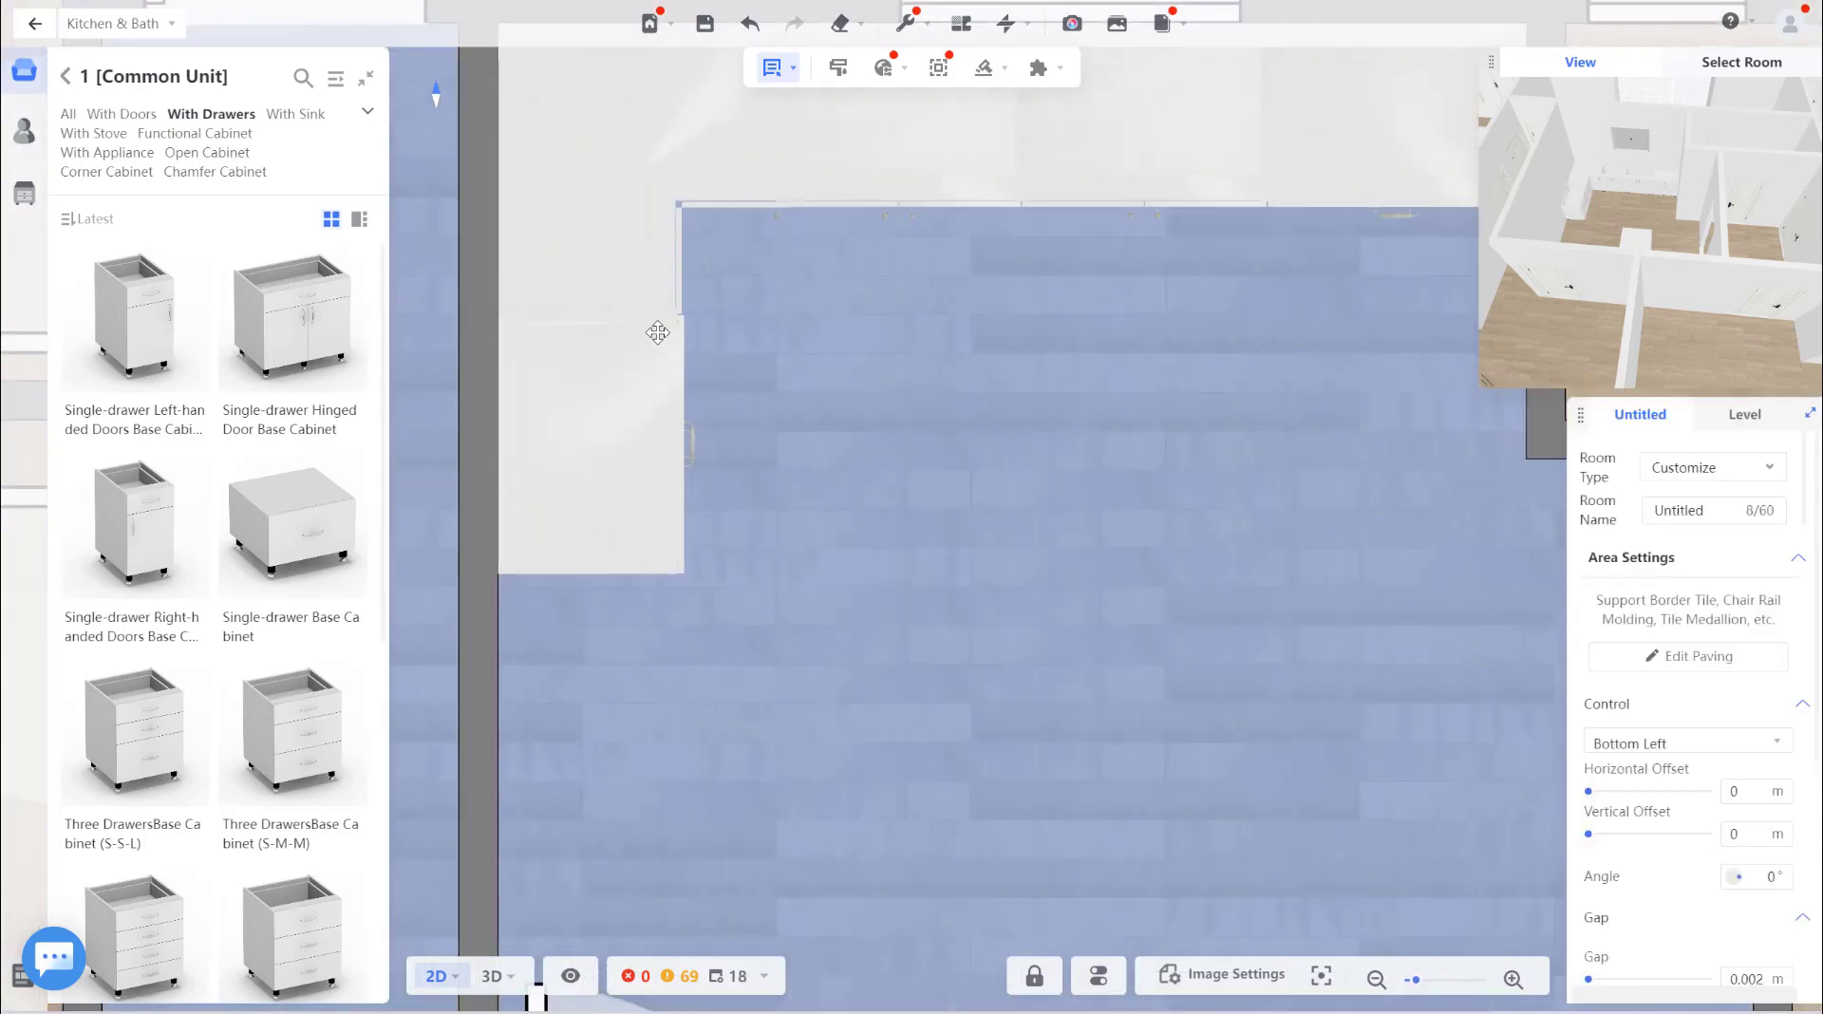
scroll(655, 330, down, 2)
scroll(646, 370, down, 1)
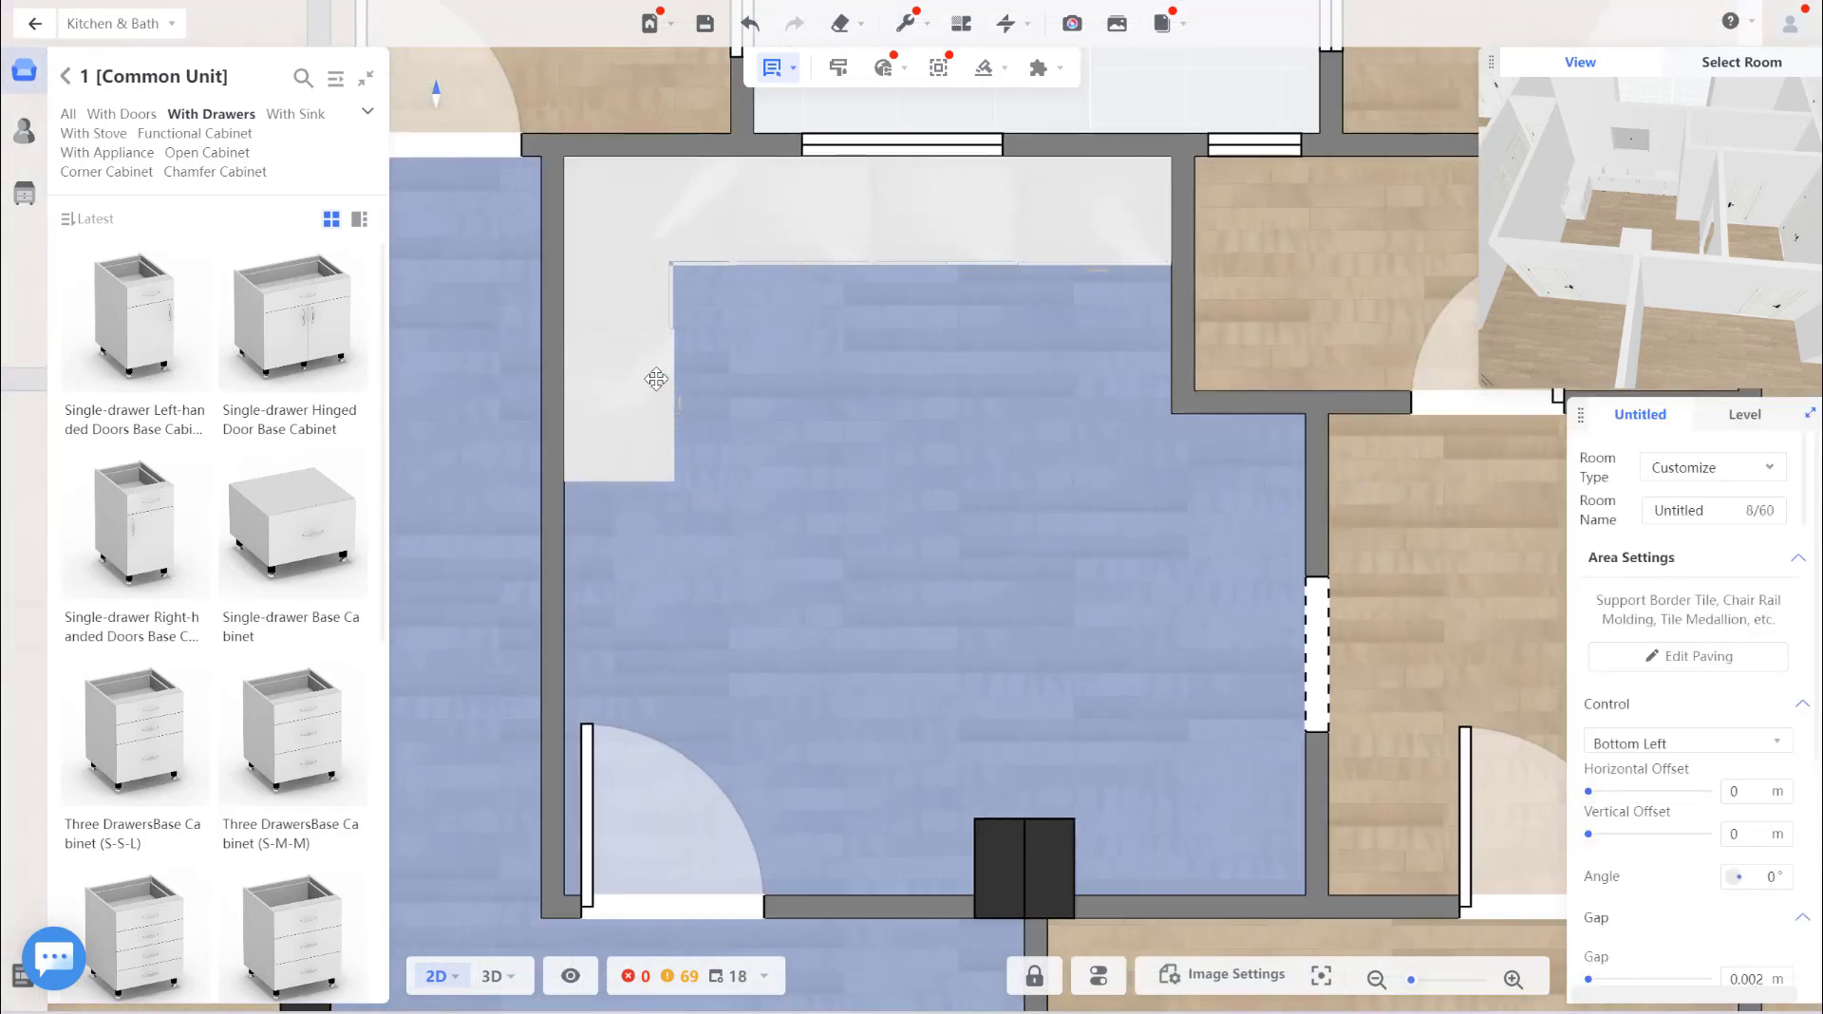
click(646, 370)
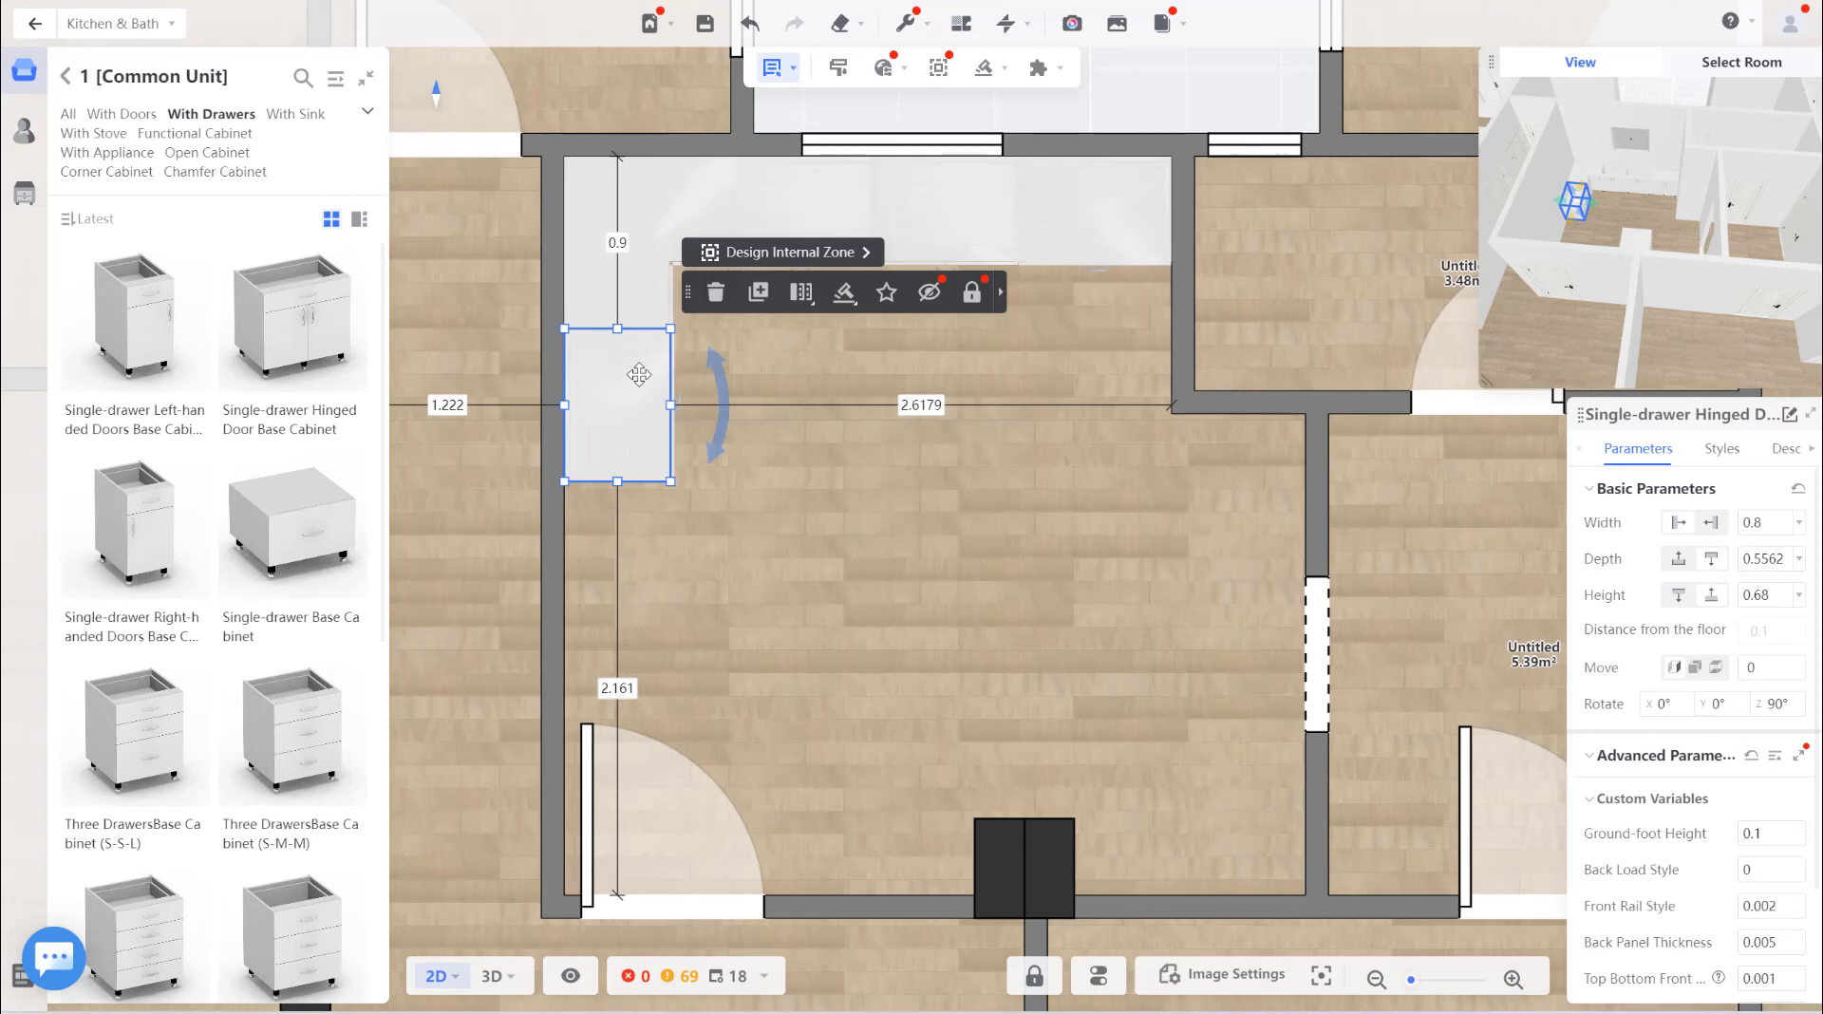
click(605, 558)
click(610, 577)
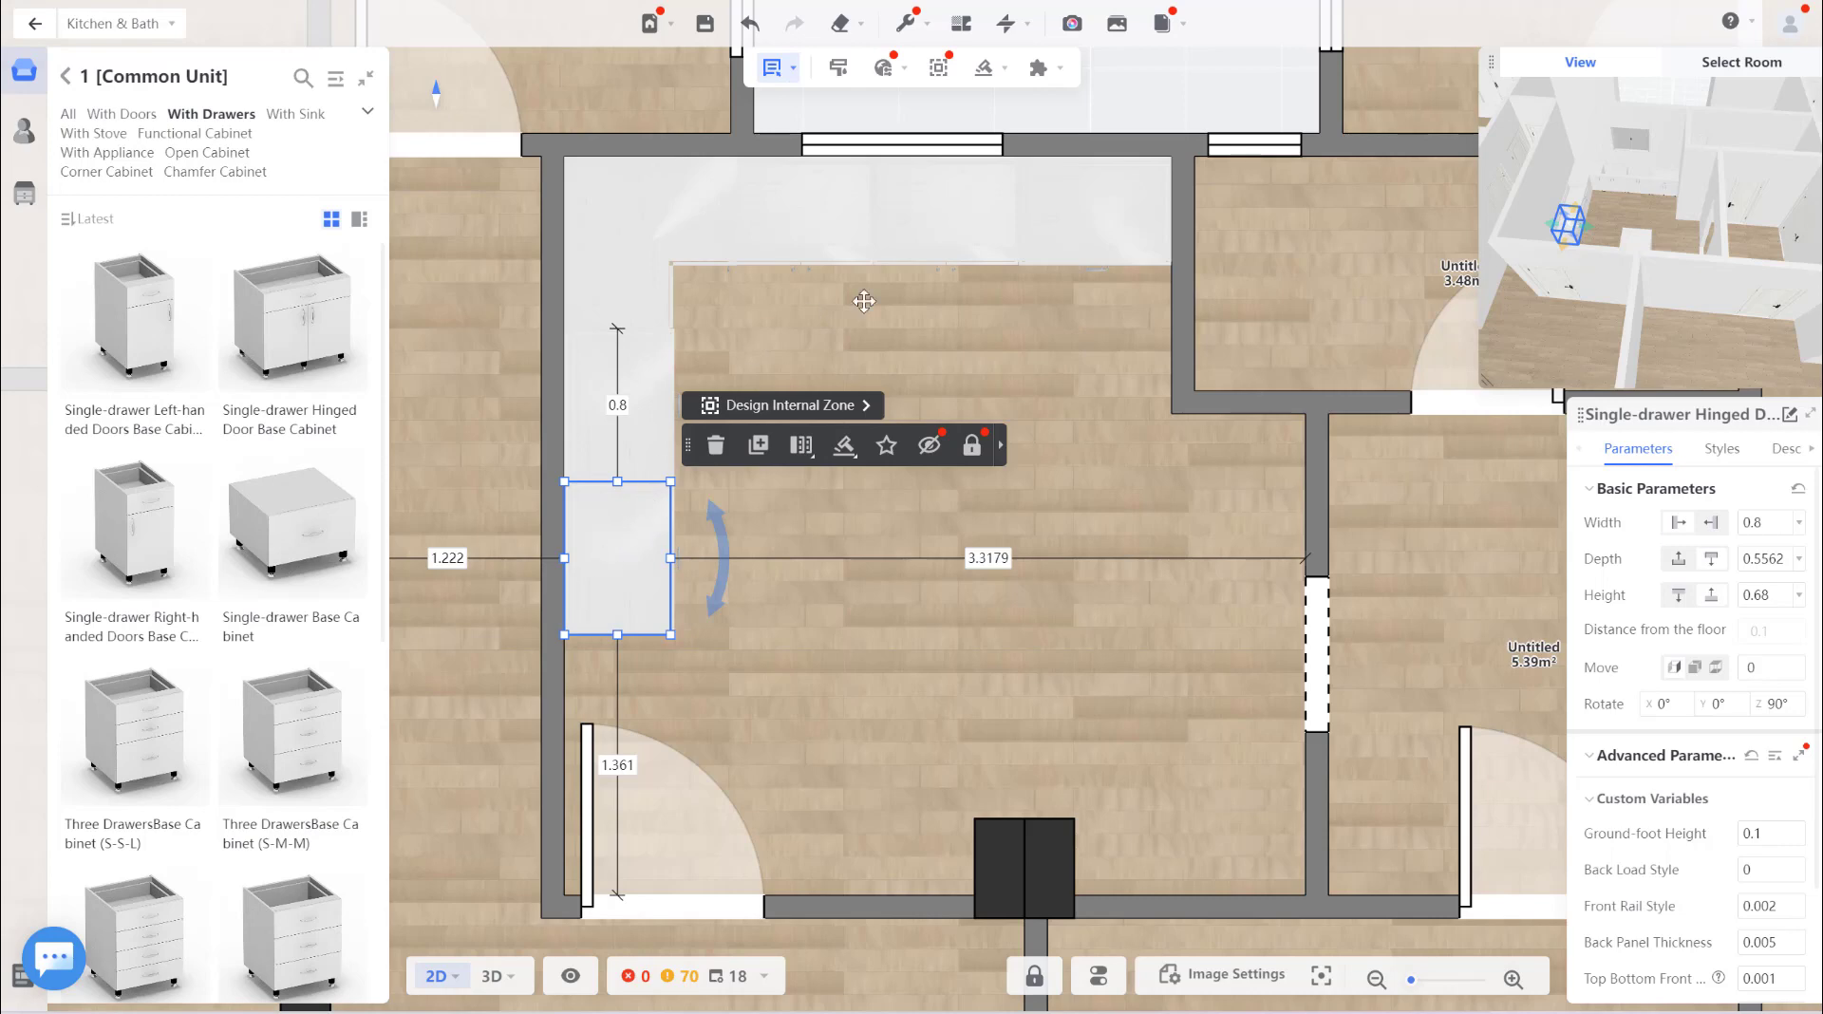
scroll(1074, 277, down, 3)
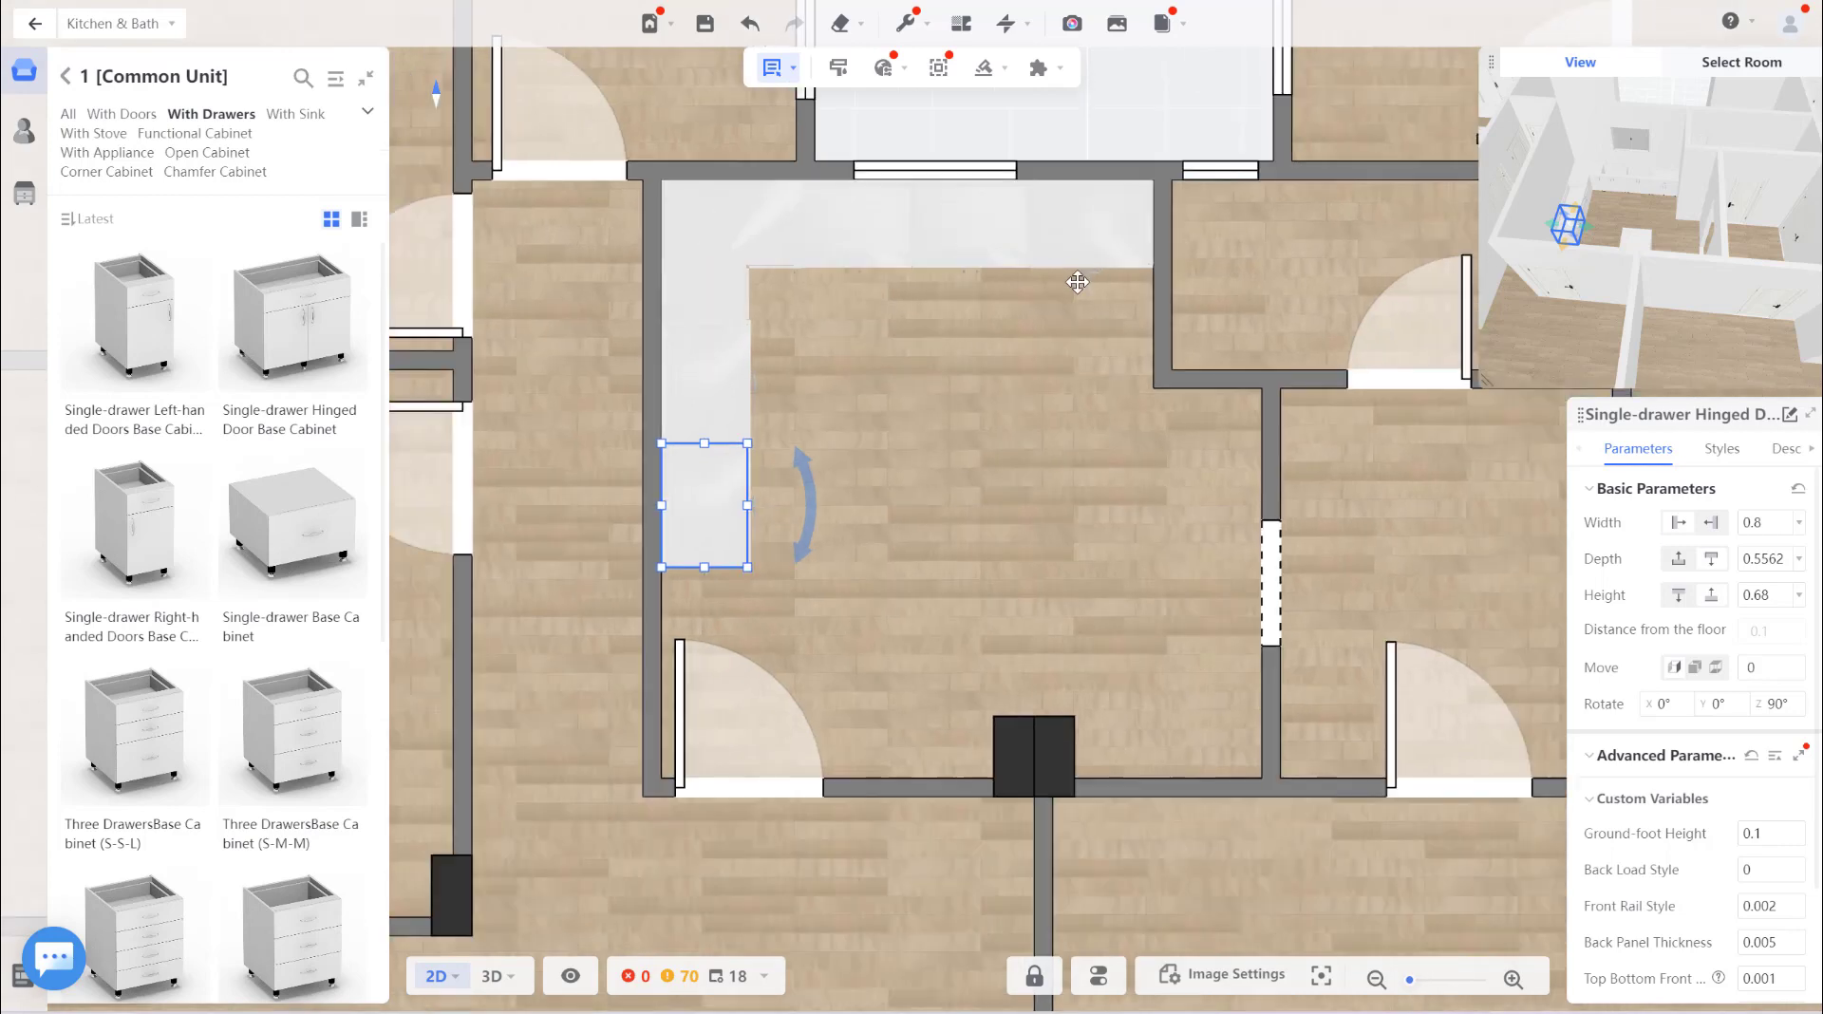
scroll(704, 438, up, 3)
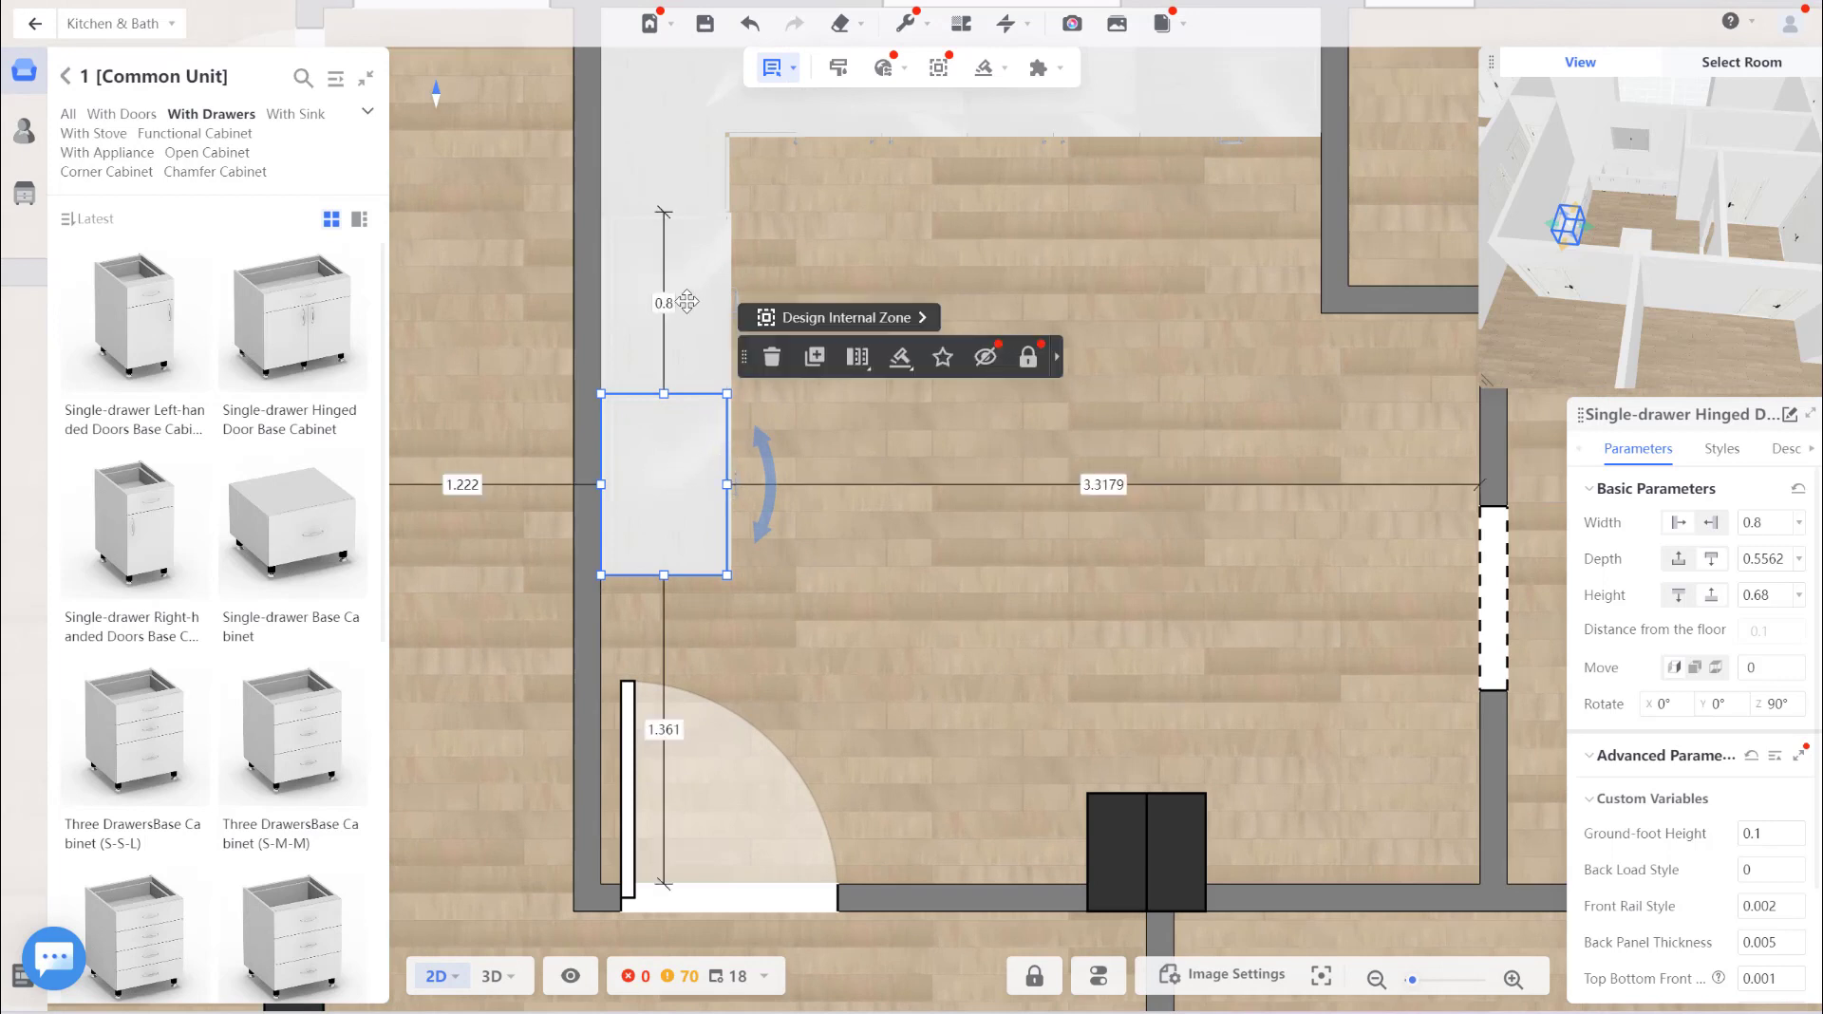
Undo the cabinet's last move, delete it, and go back to the catalog categories.
drag(683, 352, 683, 352)
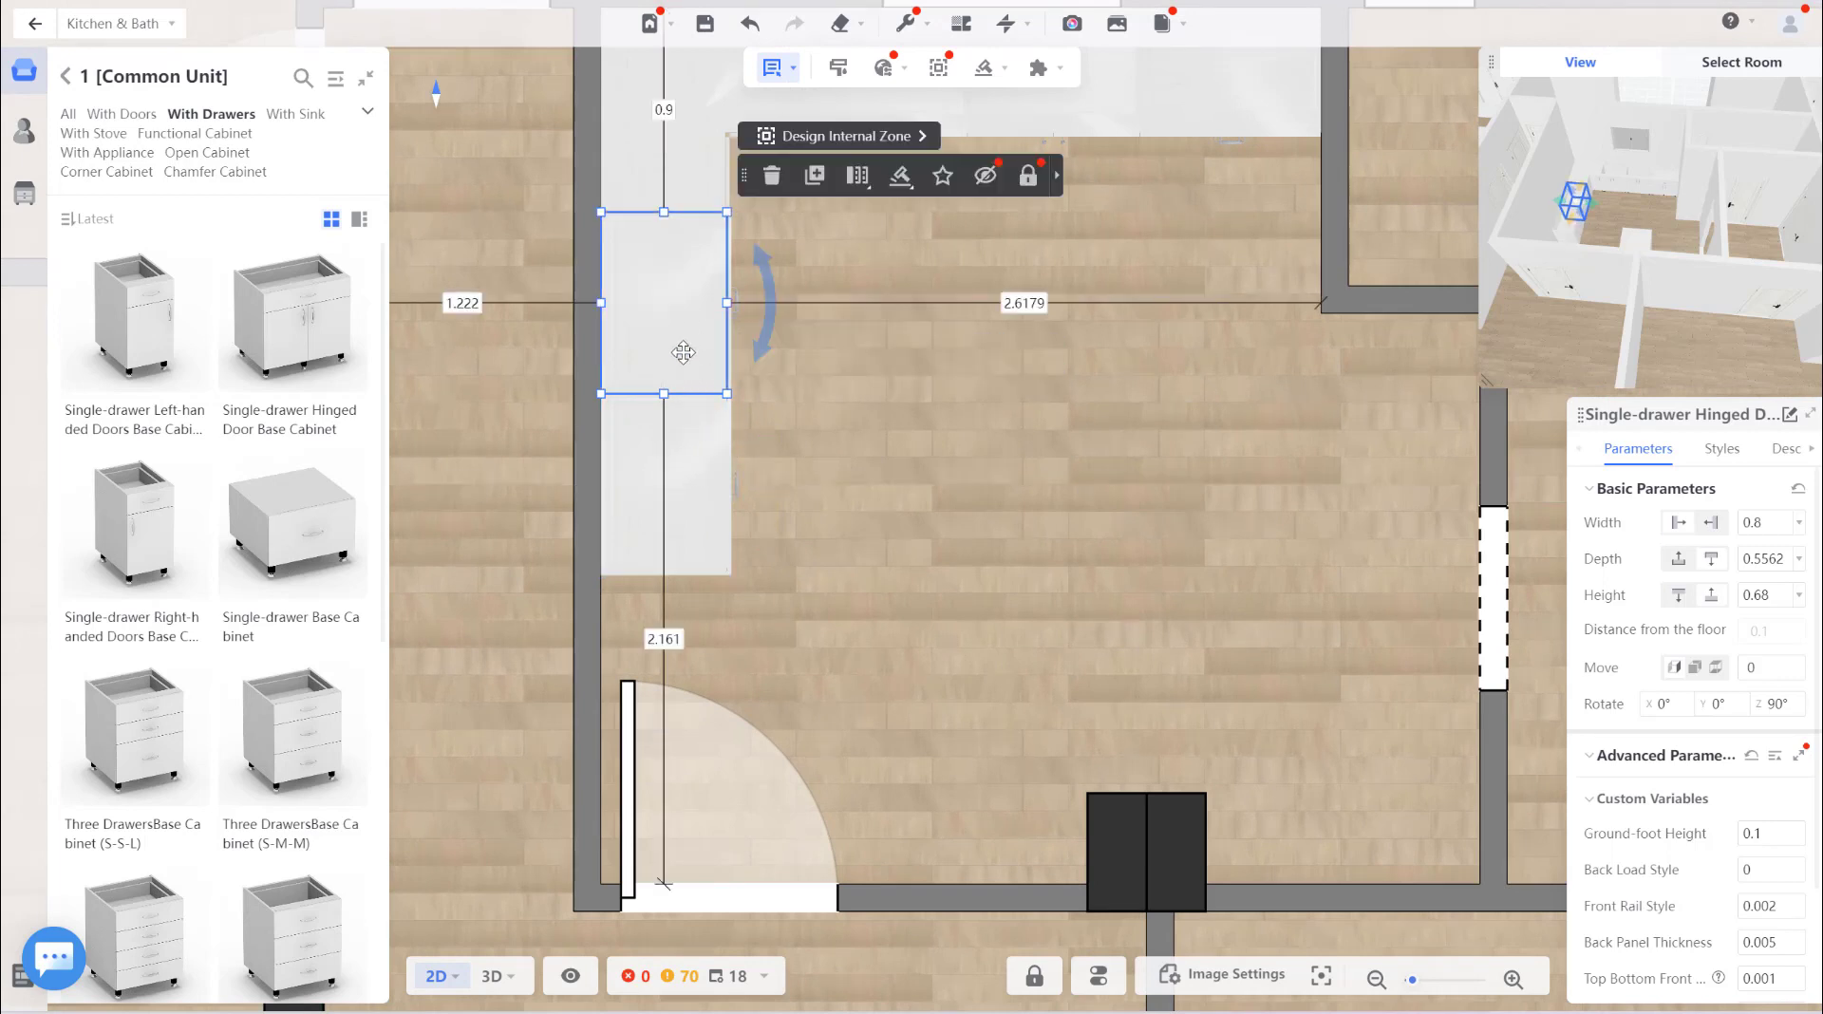
key(ctrl+z)
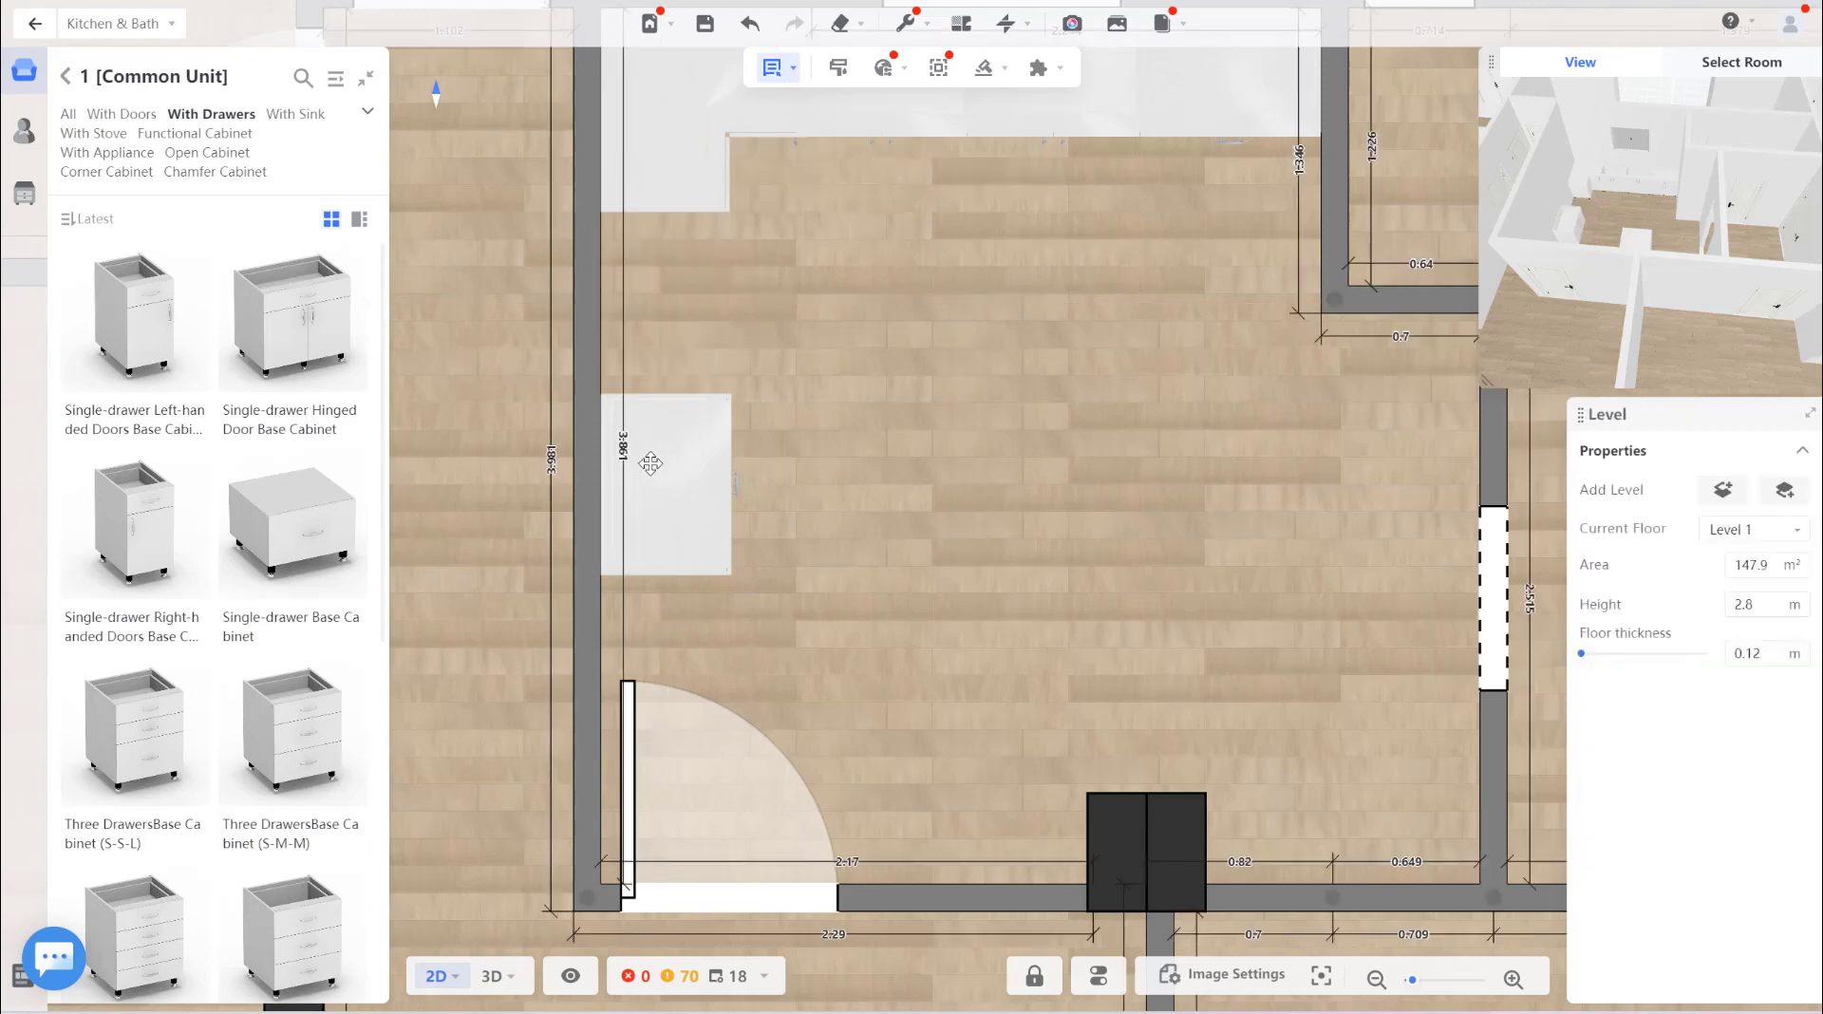
click(643, 460)
key(Delete)
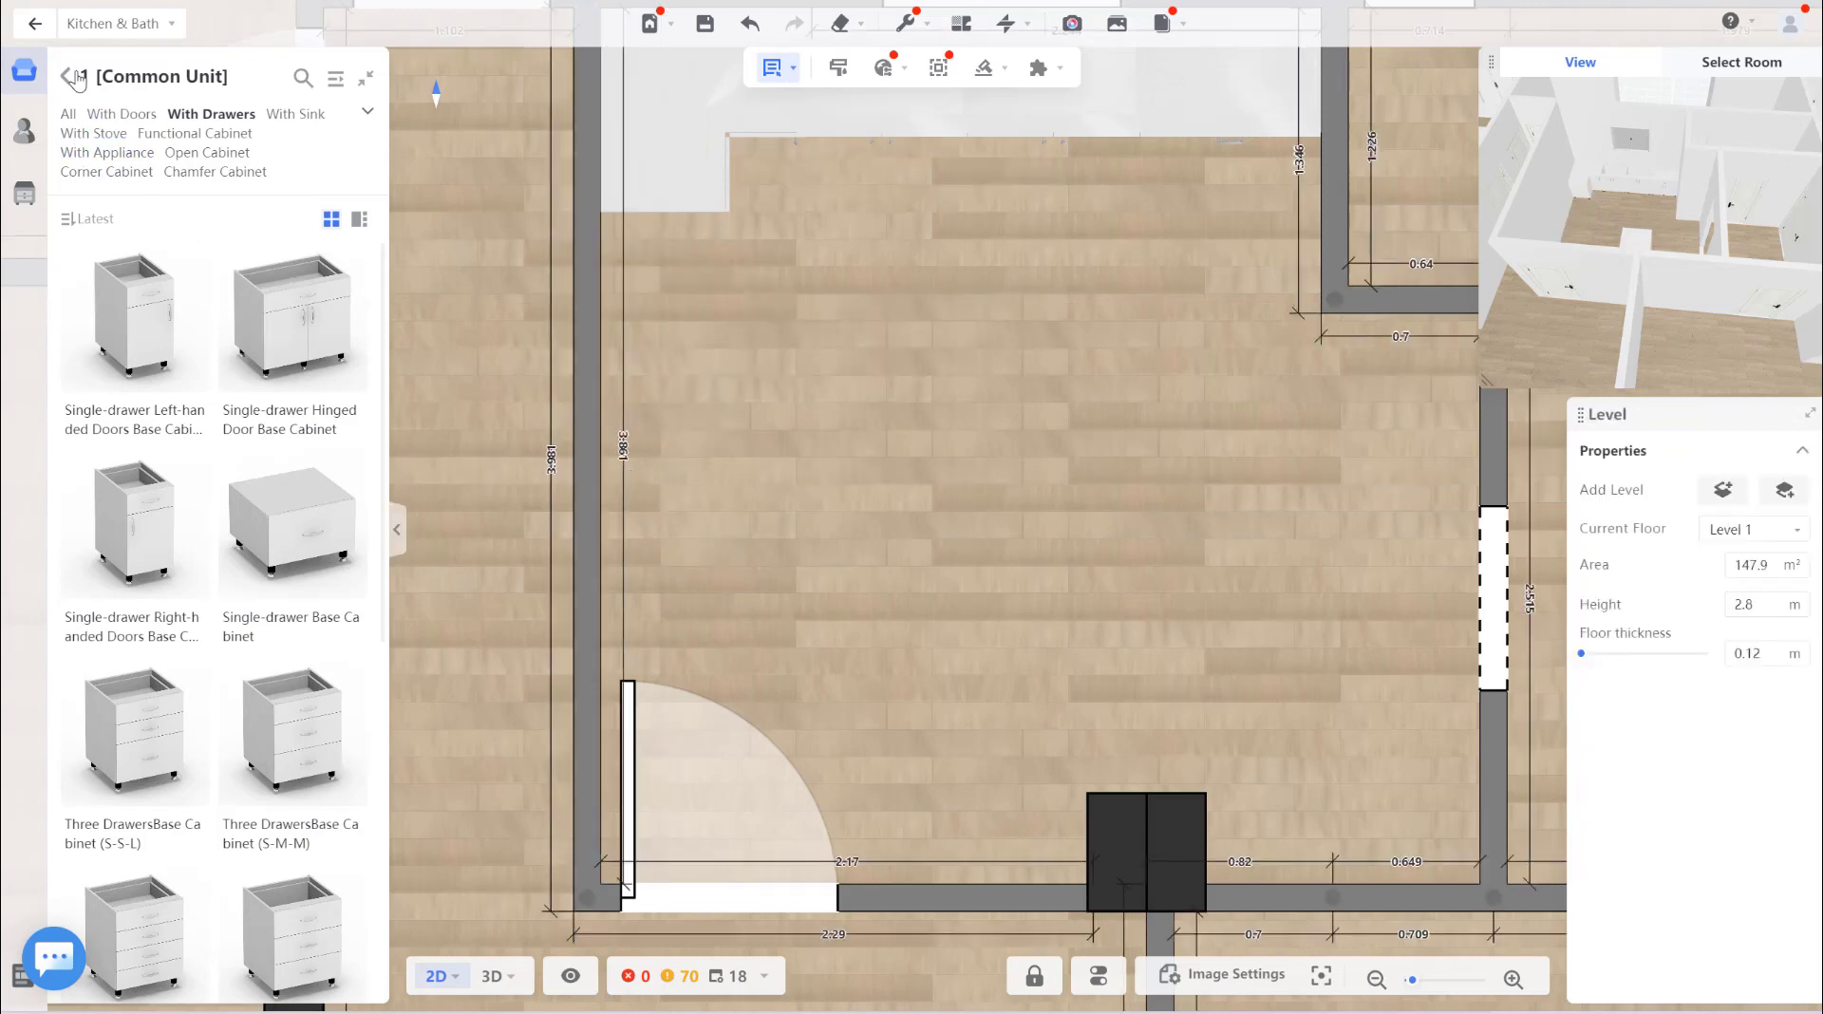
click(74, 78)
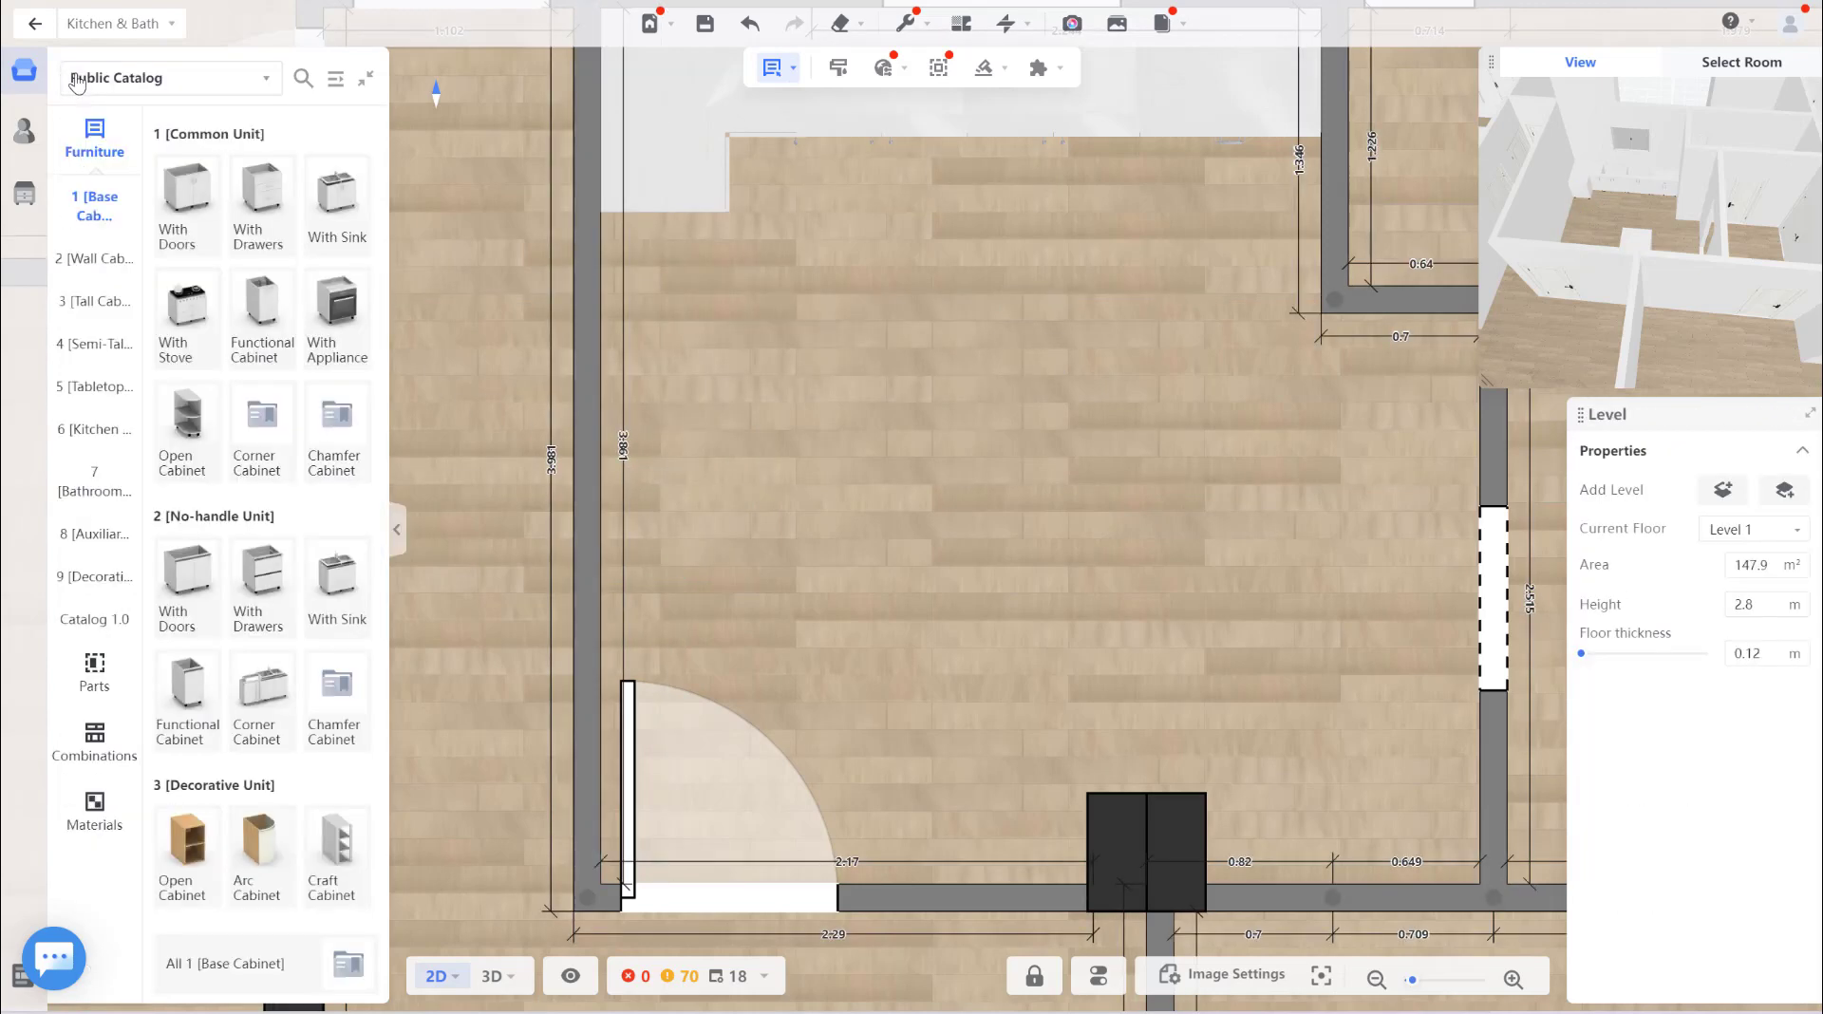
Drop a Hinged Door Three-door High Cabinet from Tall Cabinet > With Doors by the left wall.
click(95, 301)
mouse_move(186, 203)
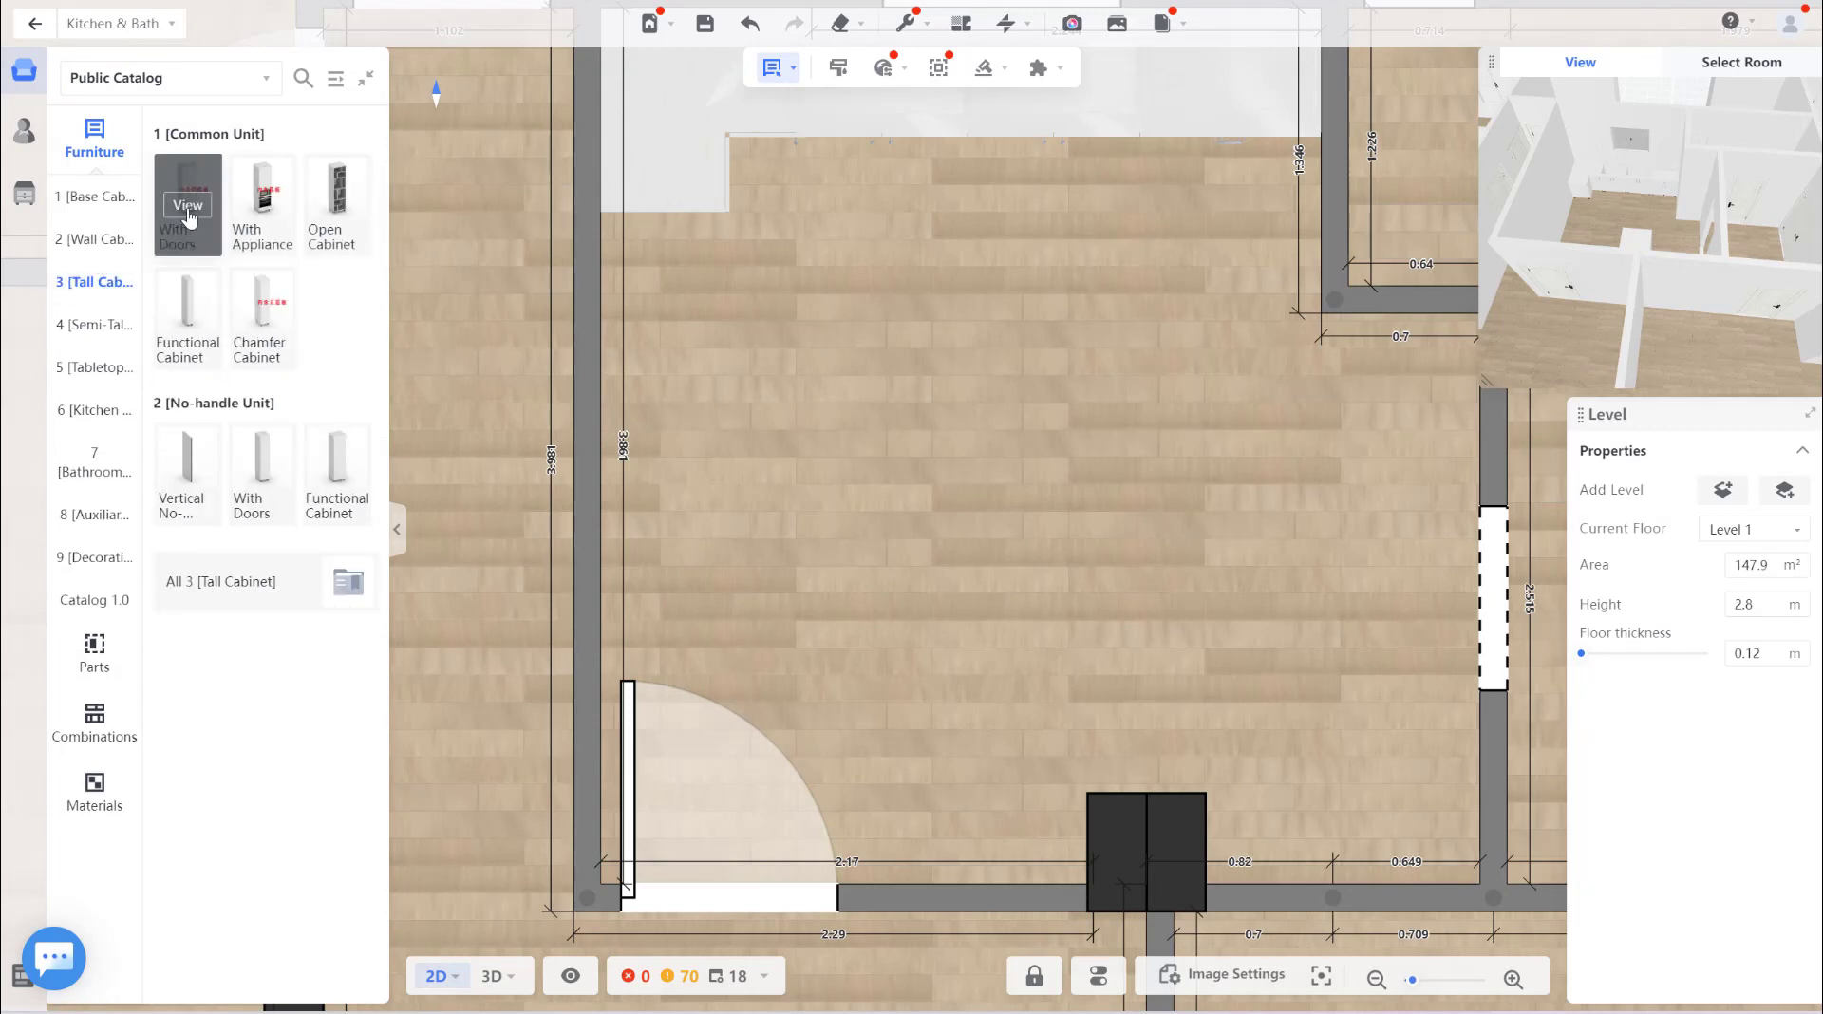
click(188, 210)
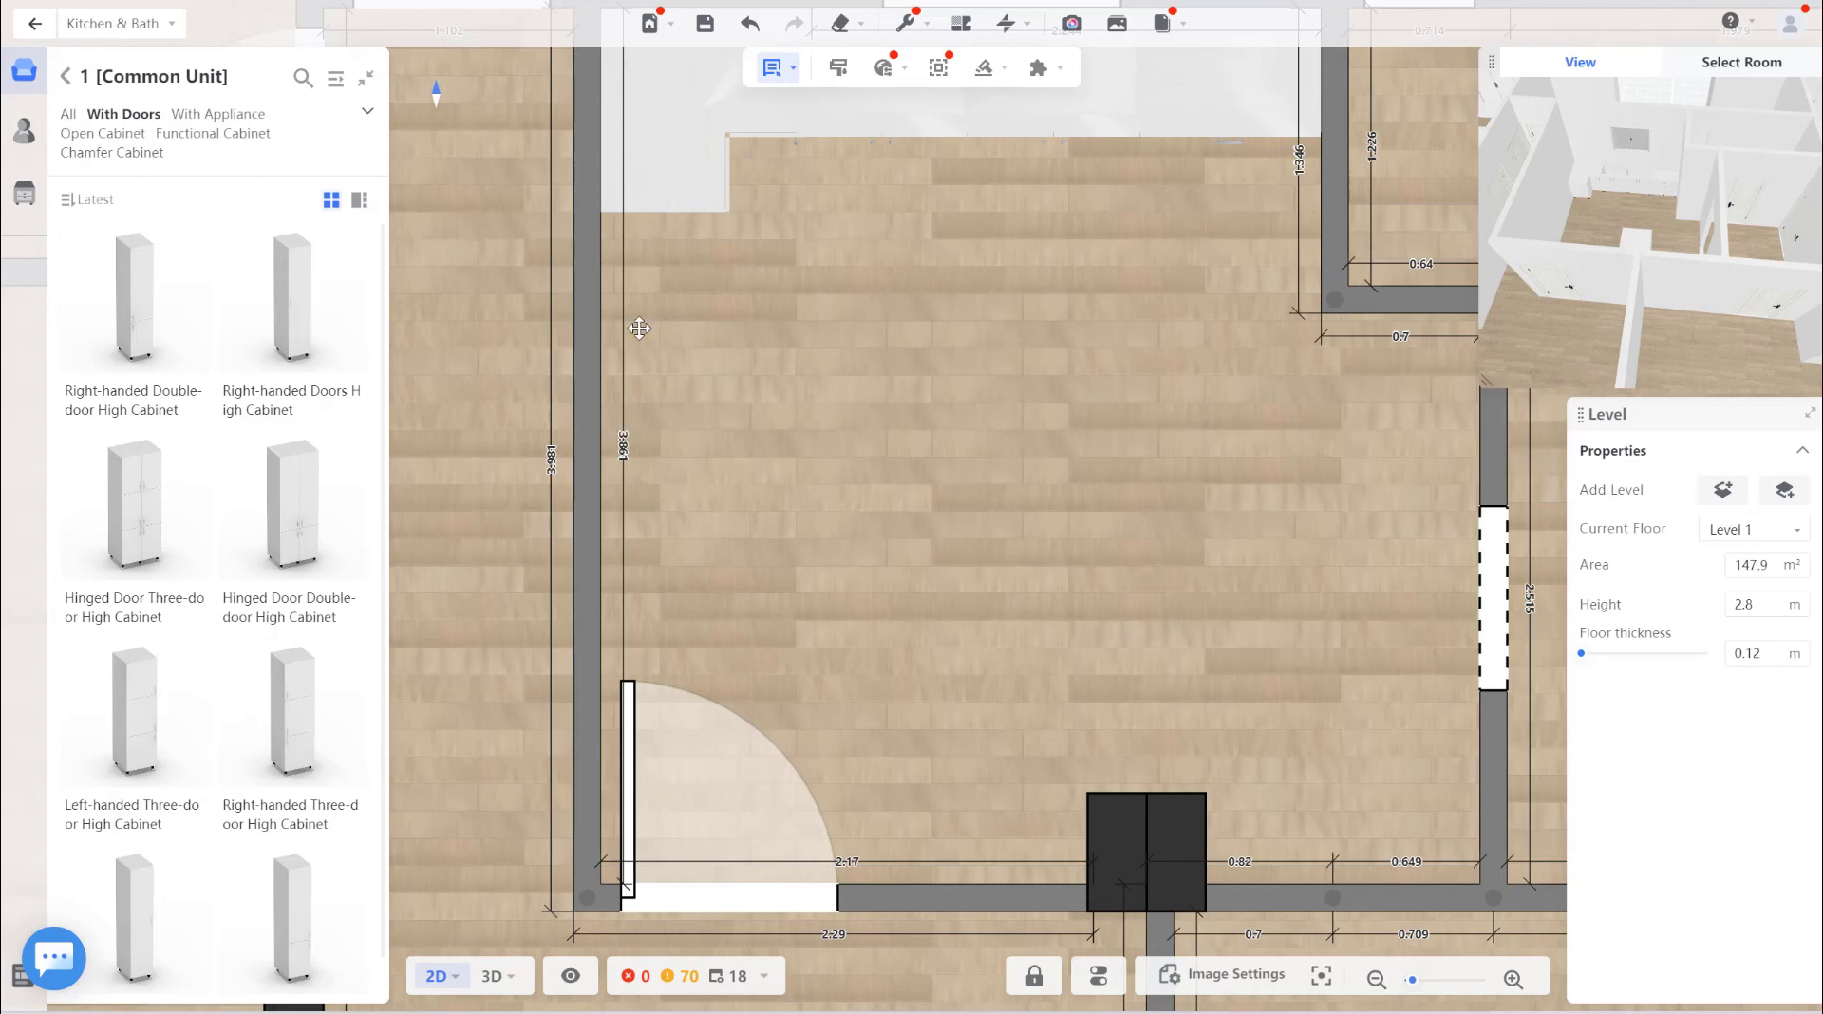
scroll(143, 515, down, 1)
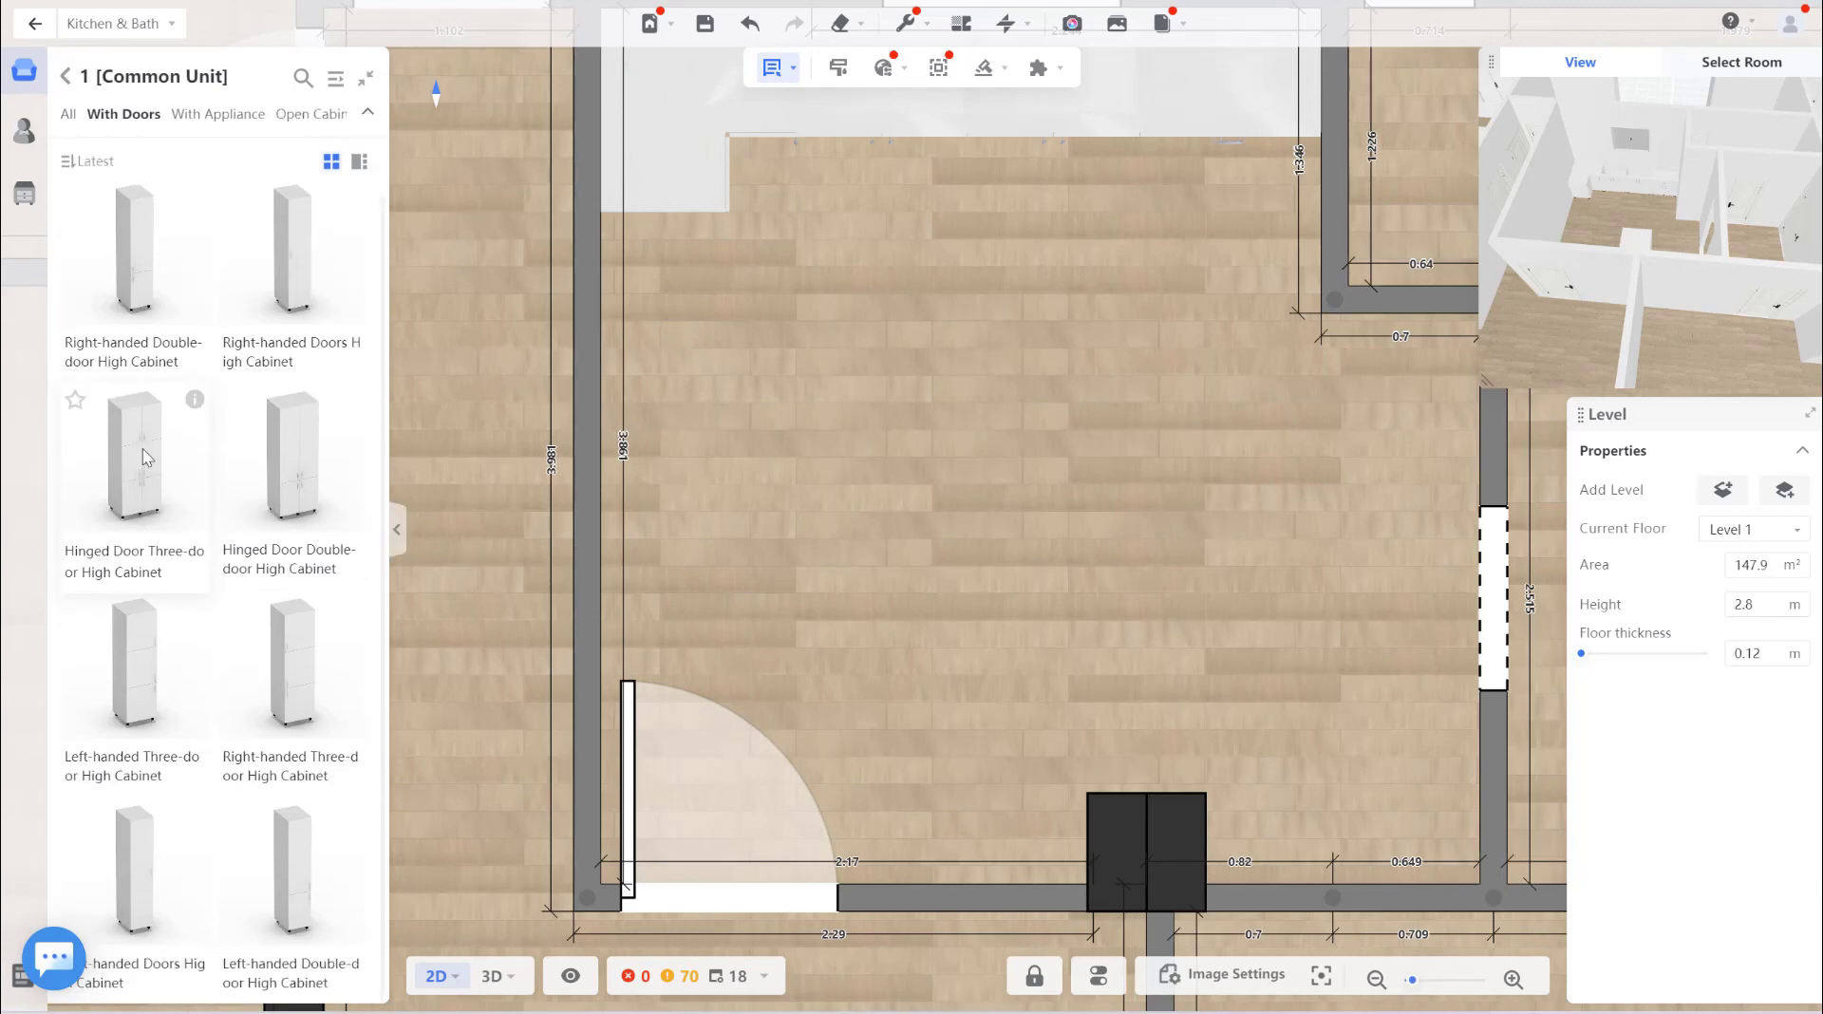
drag(145, 457, 657, 383)
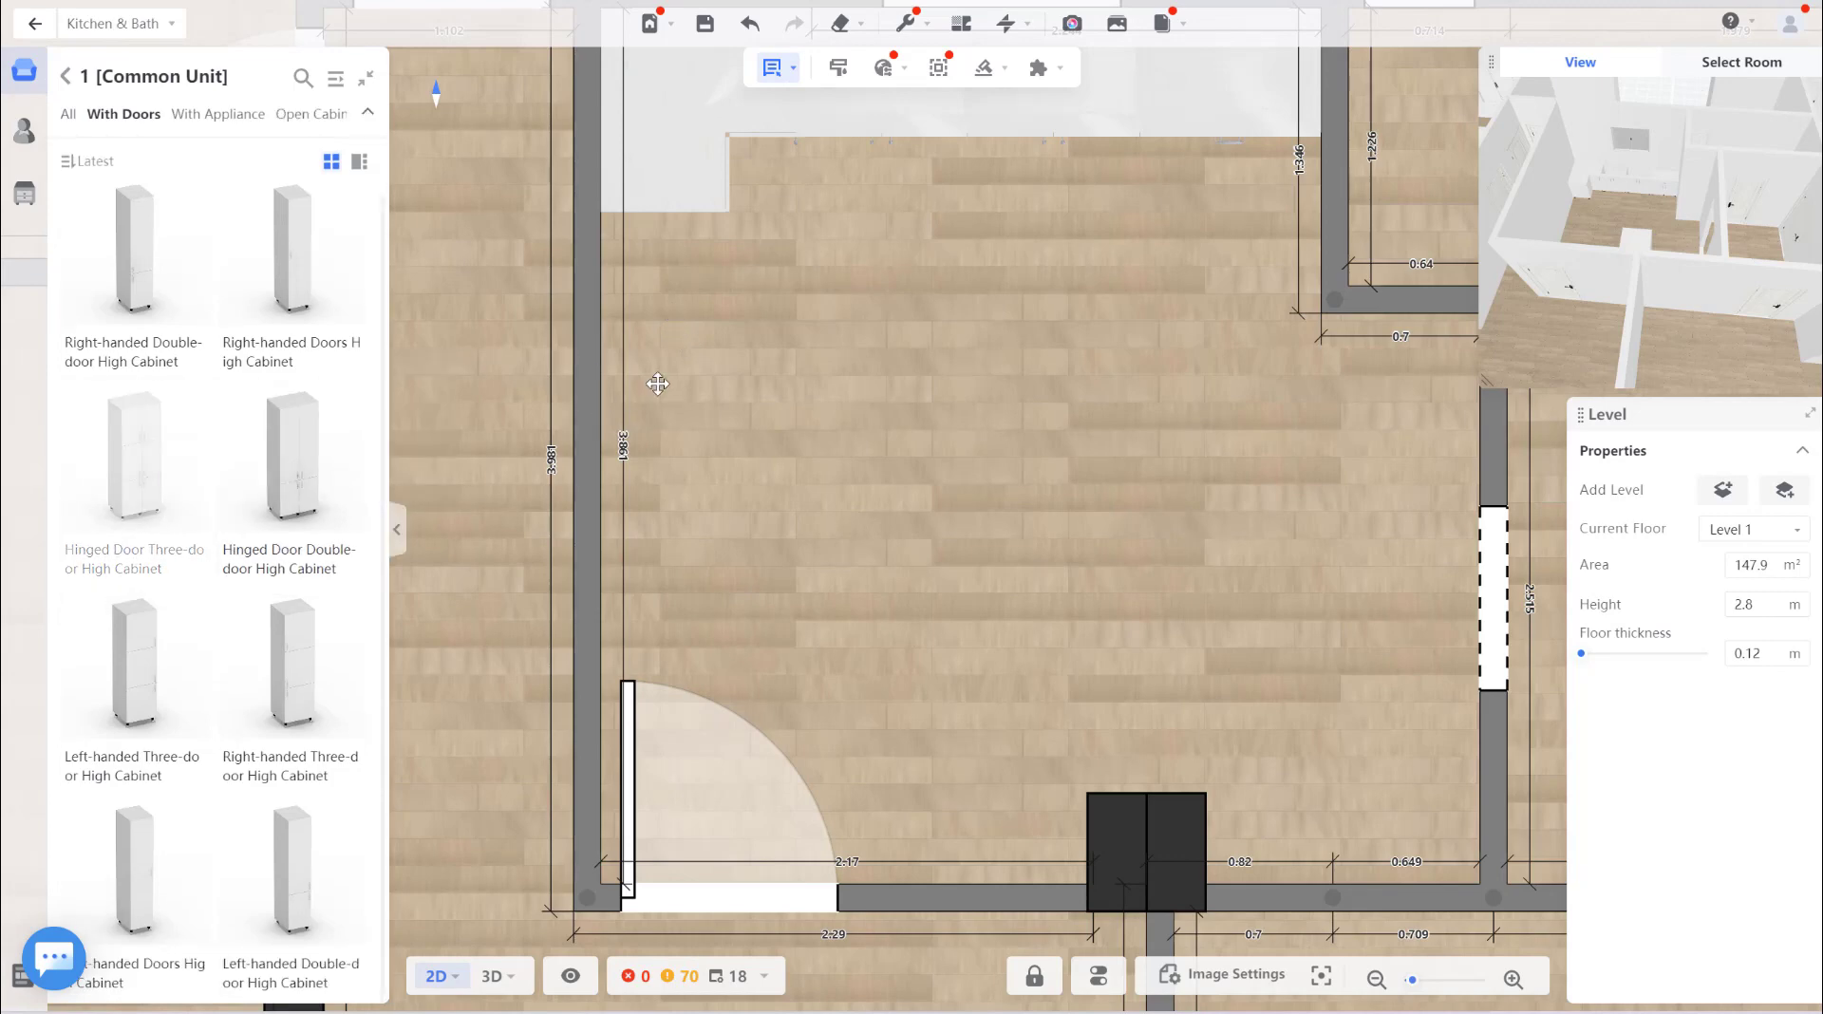
click(700, 276)
scroll(779, 354, down, 5)
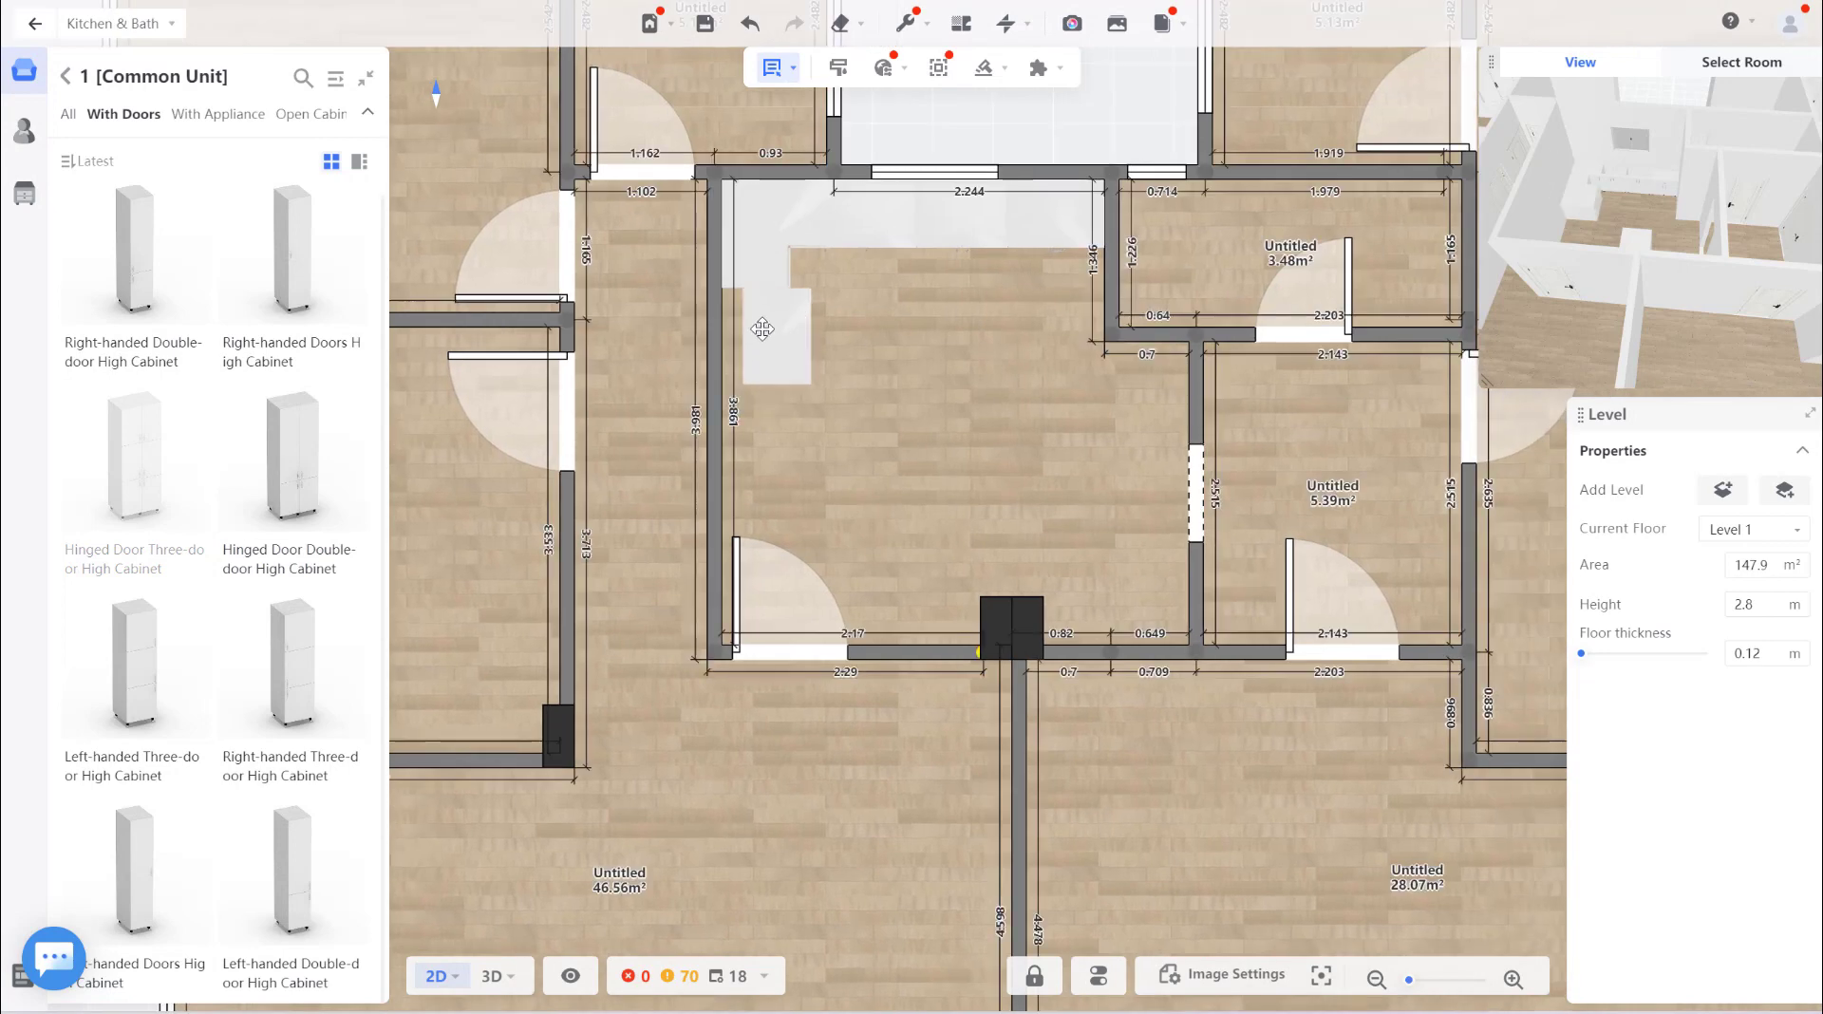
Trim the first three-door tall cabinet to 0.562 m deep.
click(763, 329)
scroll(762, 328, up, 5)
click(684, 349)
click(688, 348)
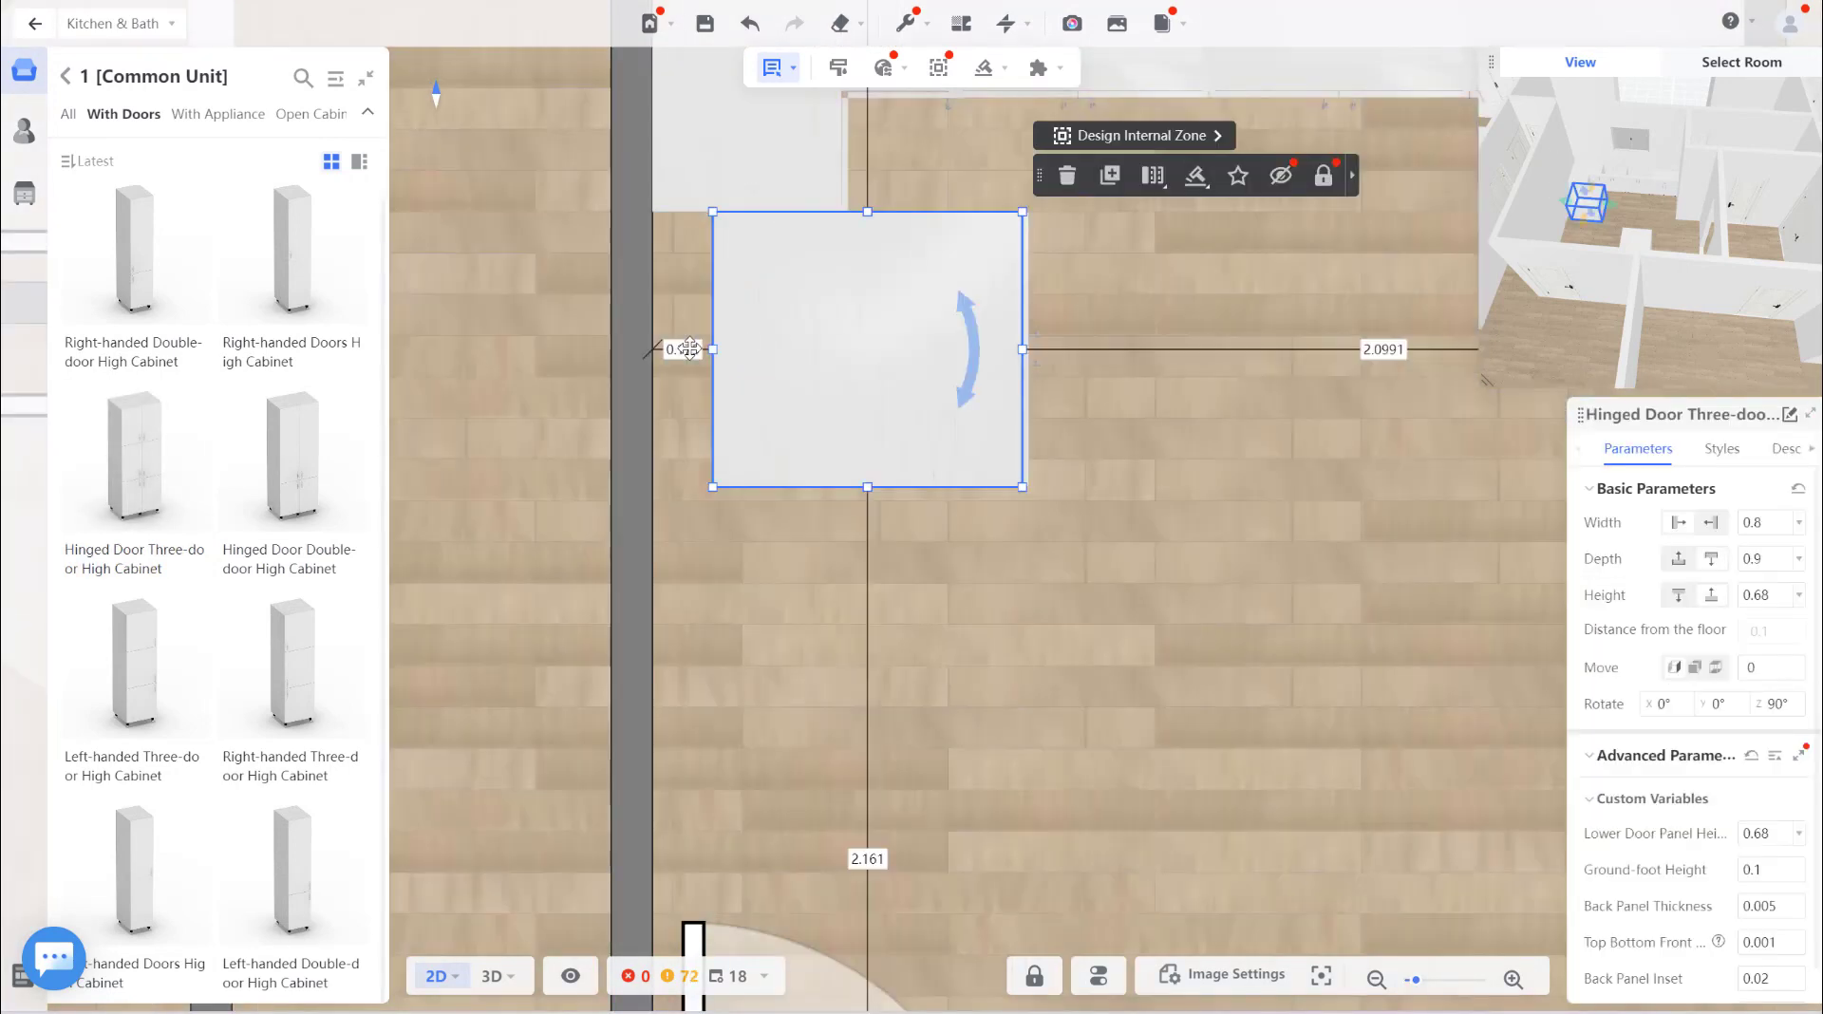
click(688, 349)
click(774, 419)
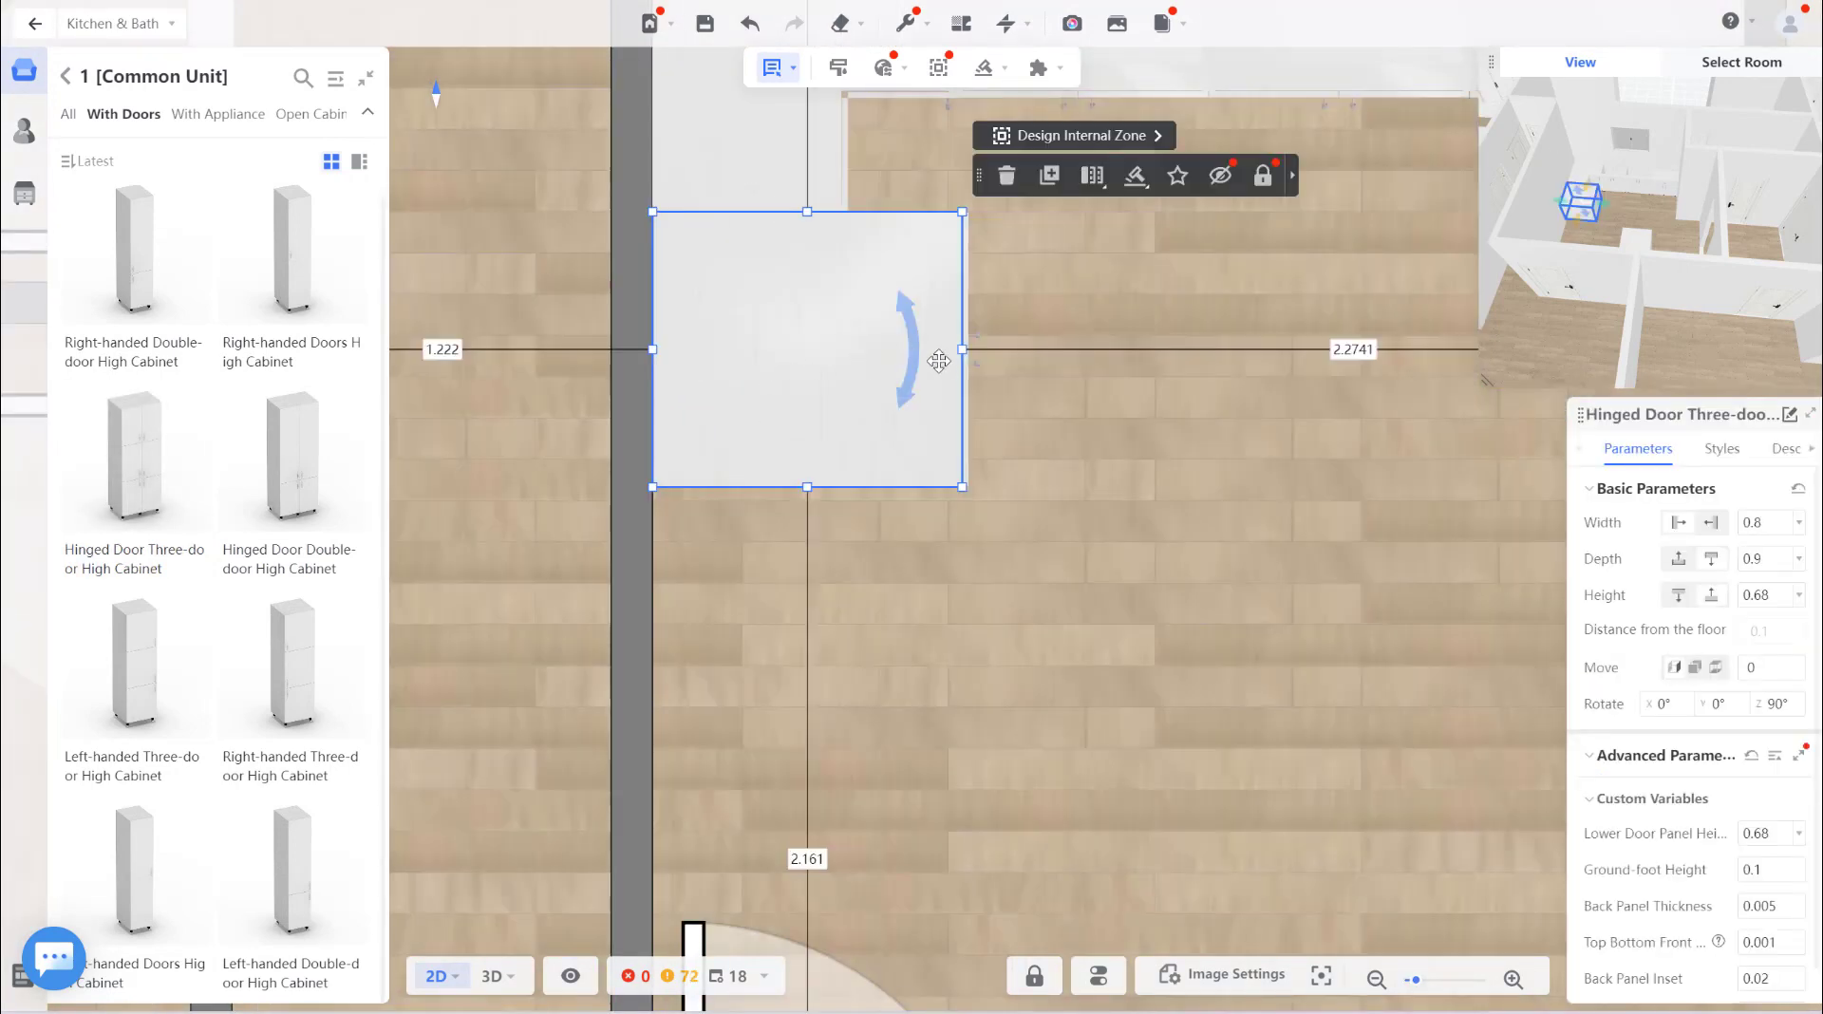
drag(929, 345, 846, 349)
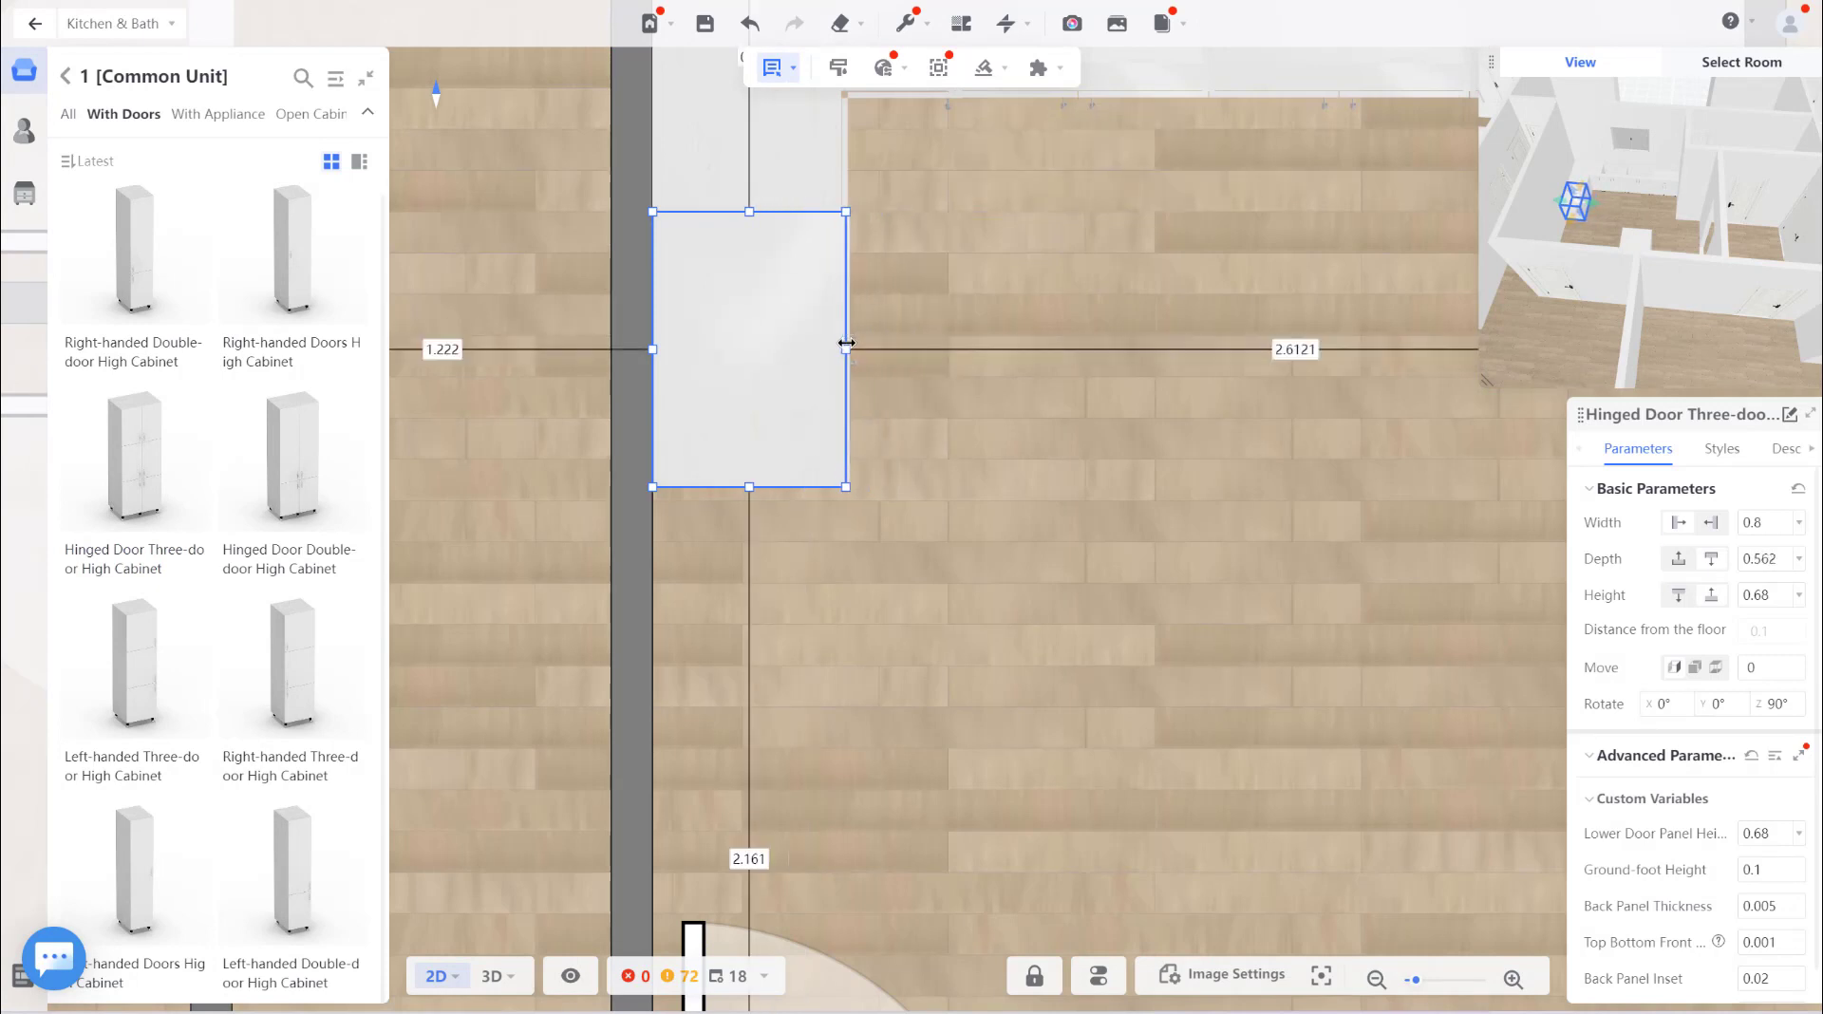
click(792, 628)
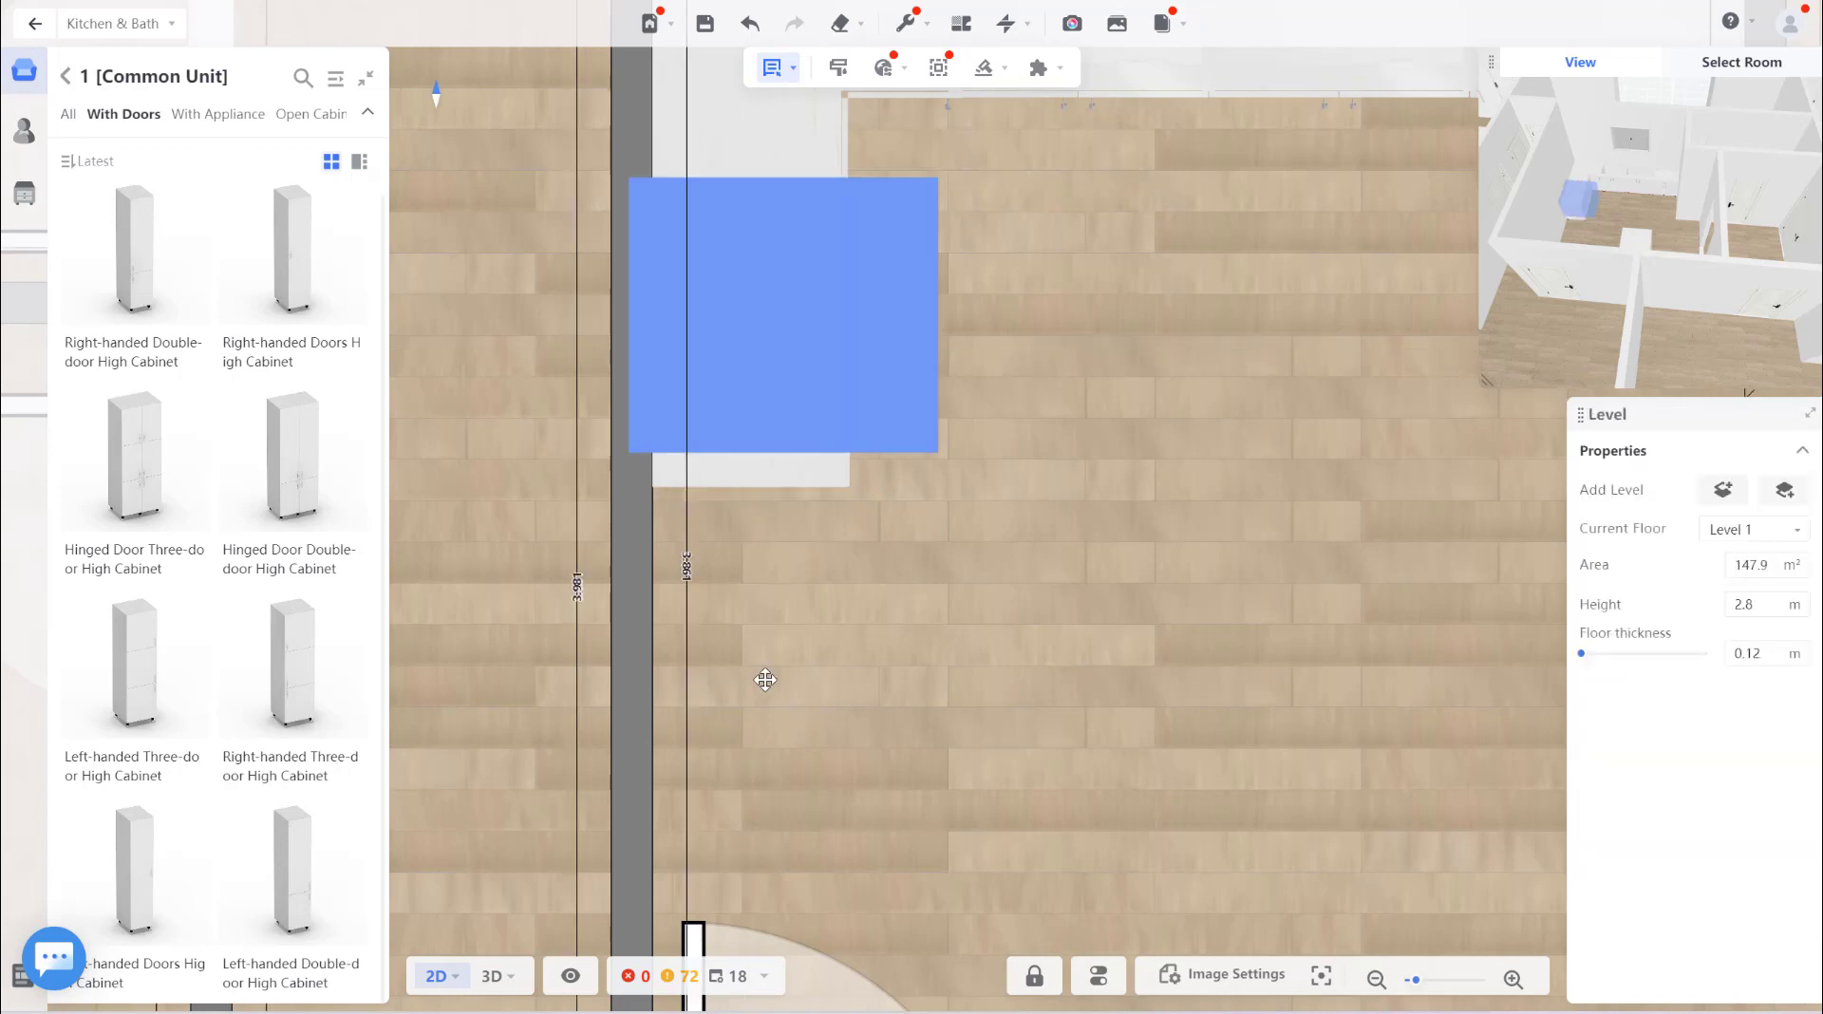
Add a second three-door cabinet below the first, also 0.562 m deep.
click(757, 615)
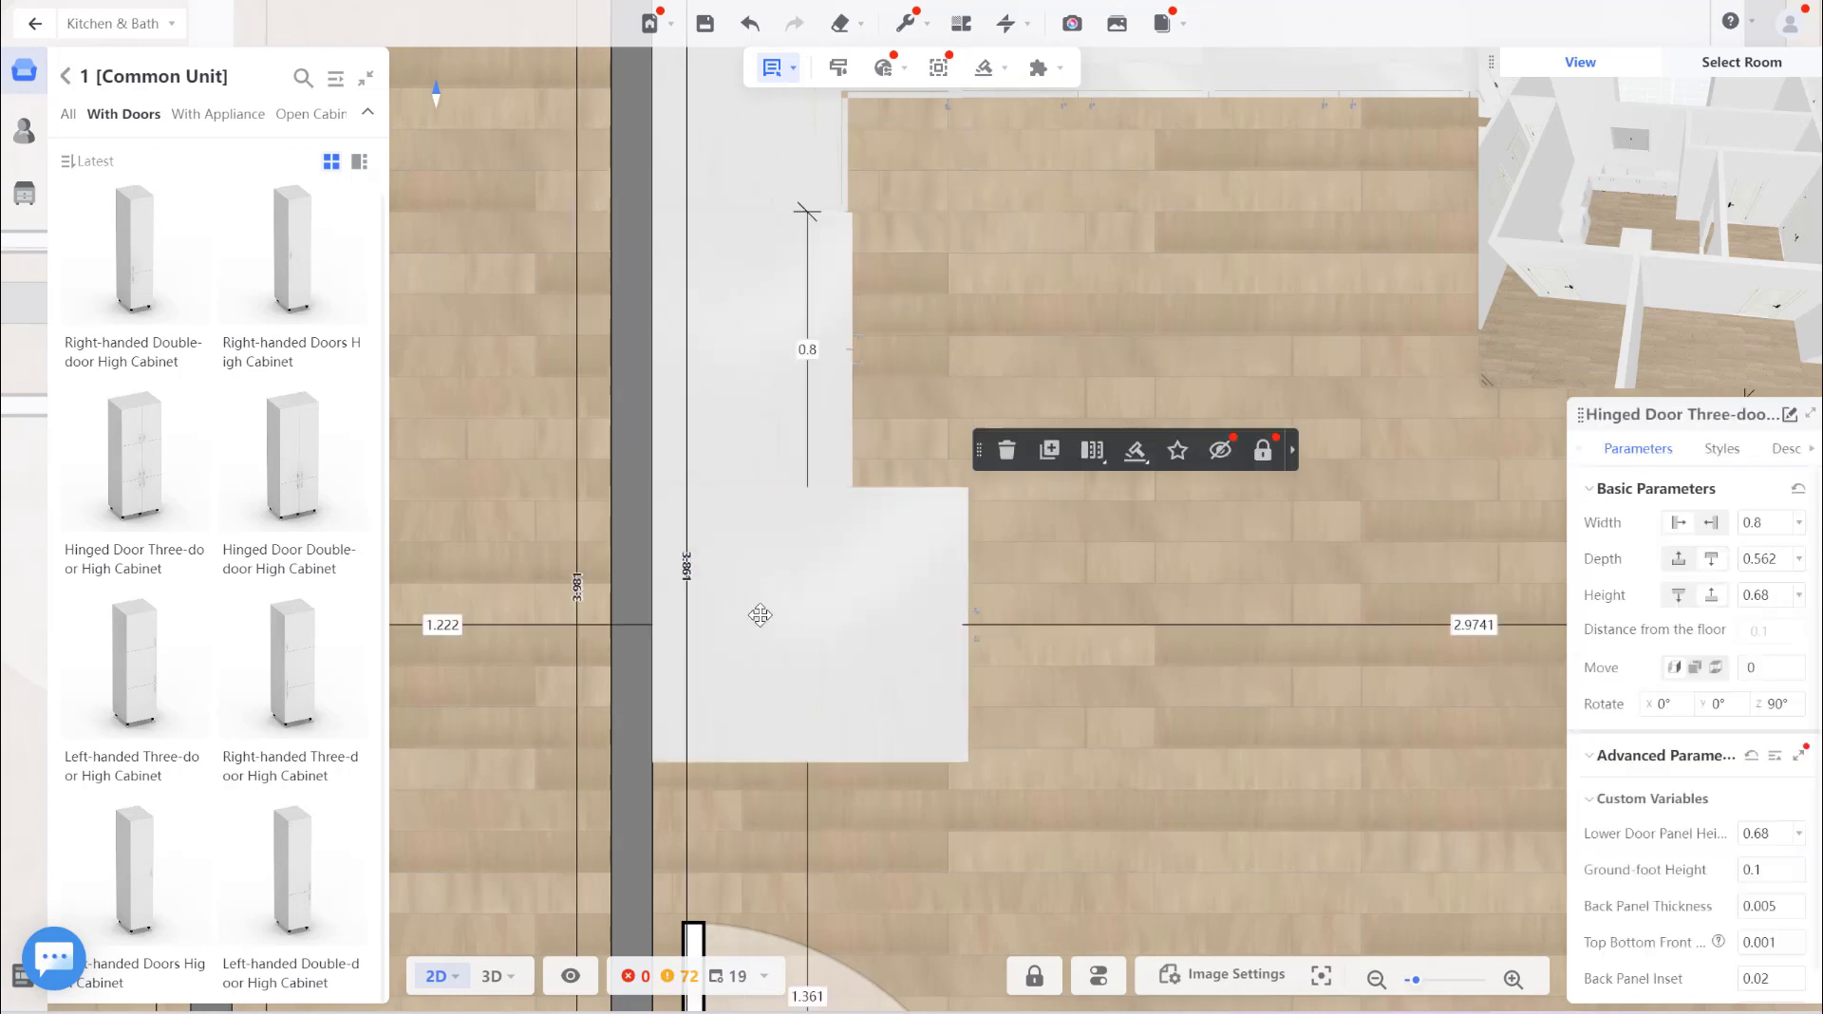
drag(958, 627, 848, 625)
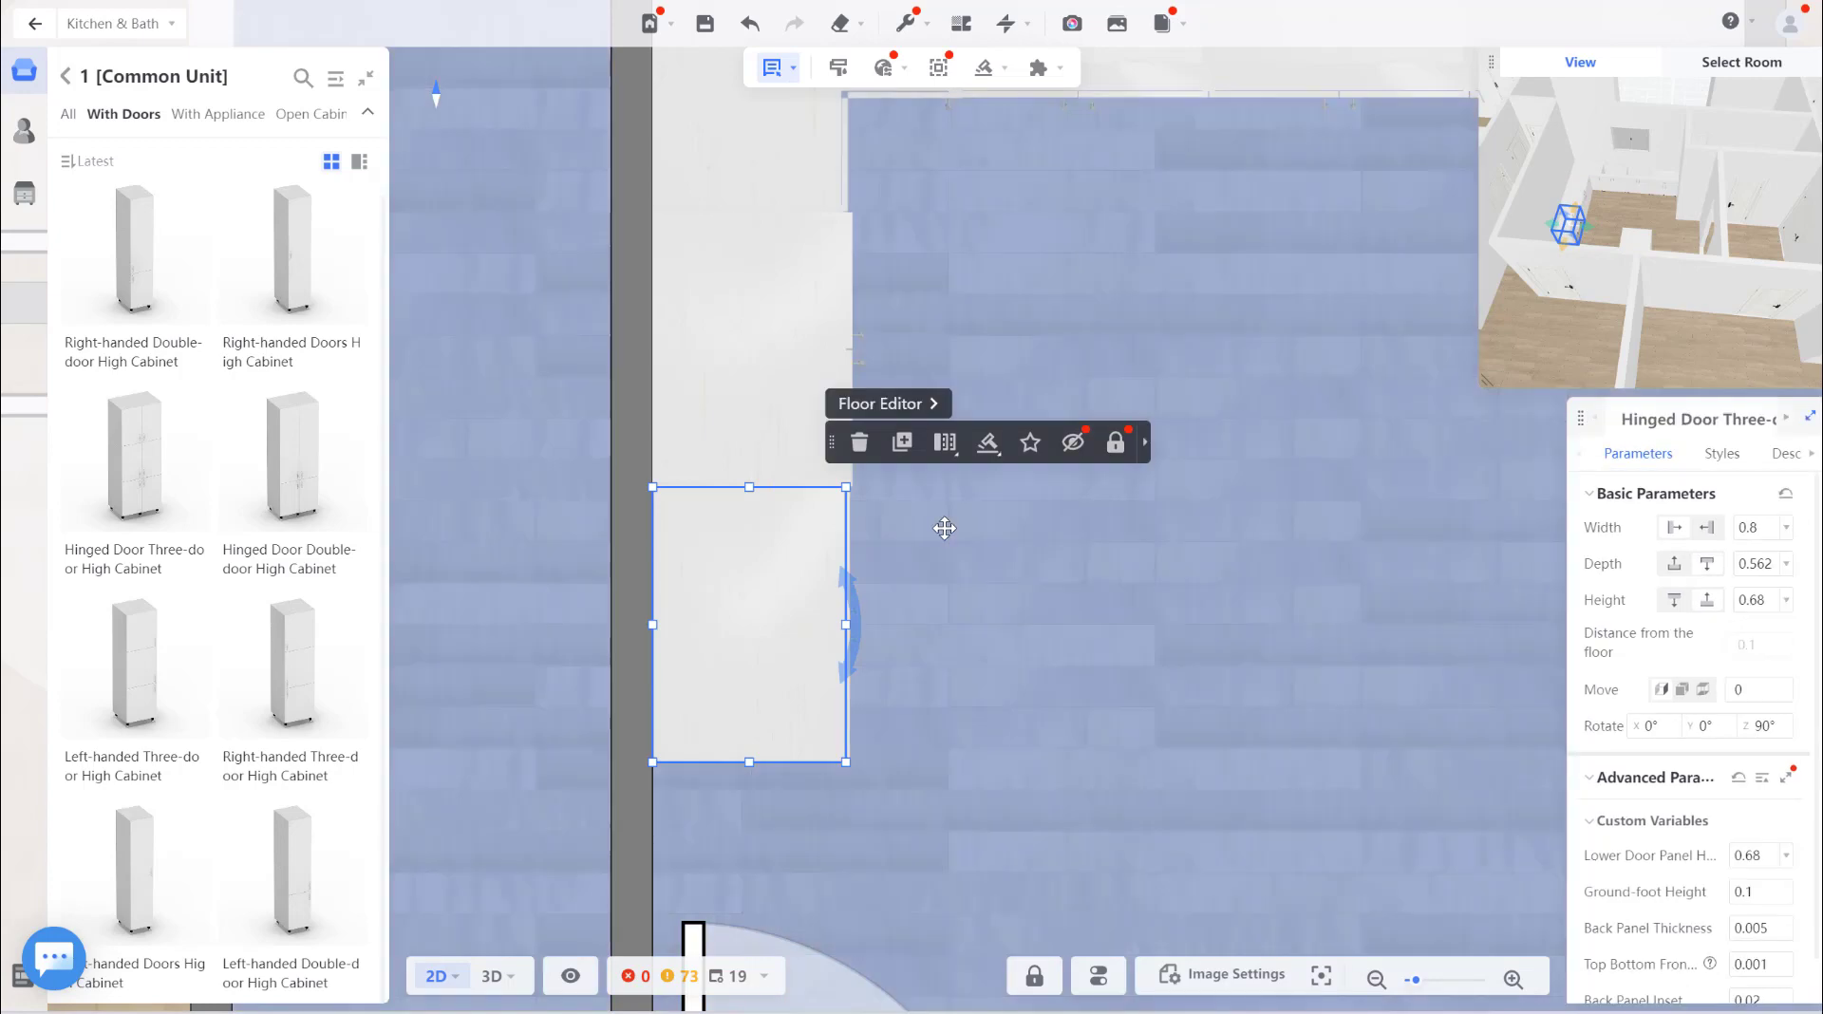
click(945, 528)
In an enlarged 3D preview, stretch the first left-wall cabinet up to full height.
scroll(989, 329, down, 2)
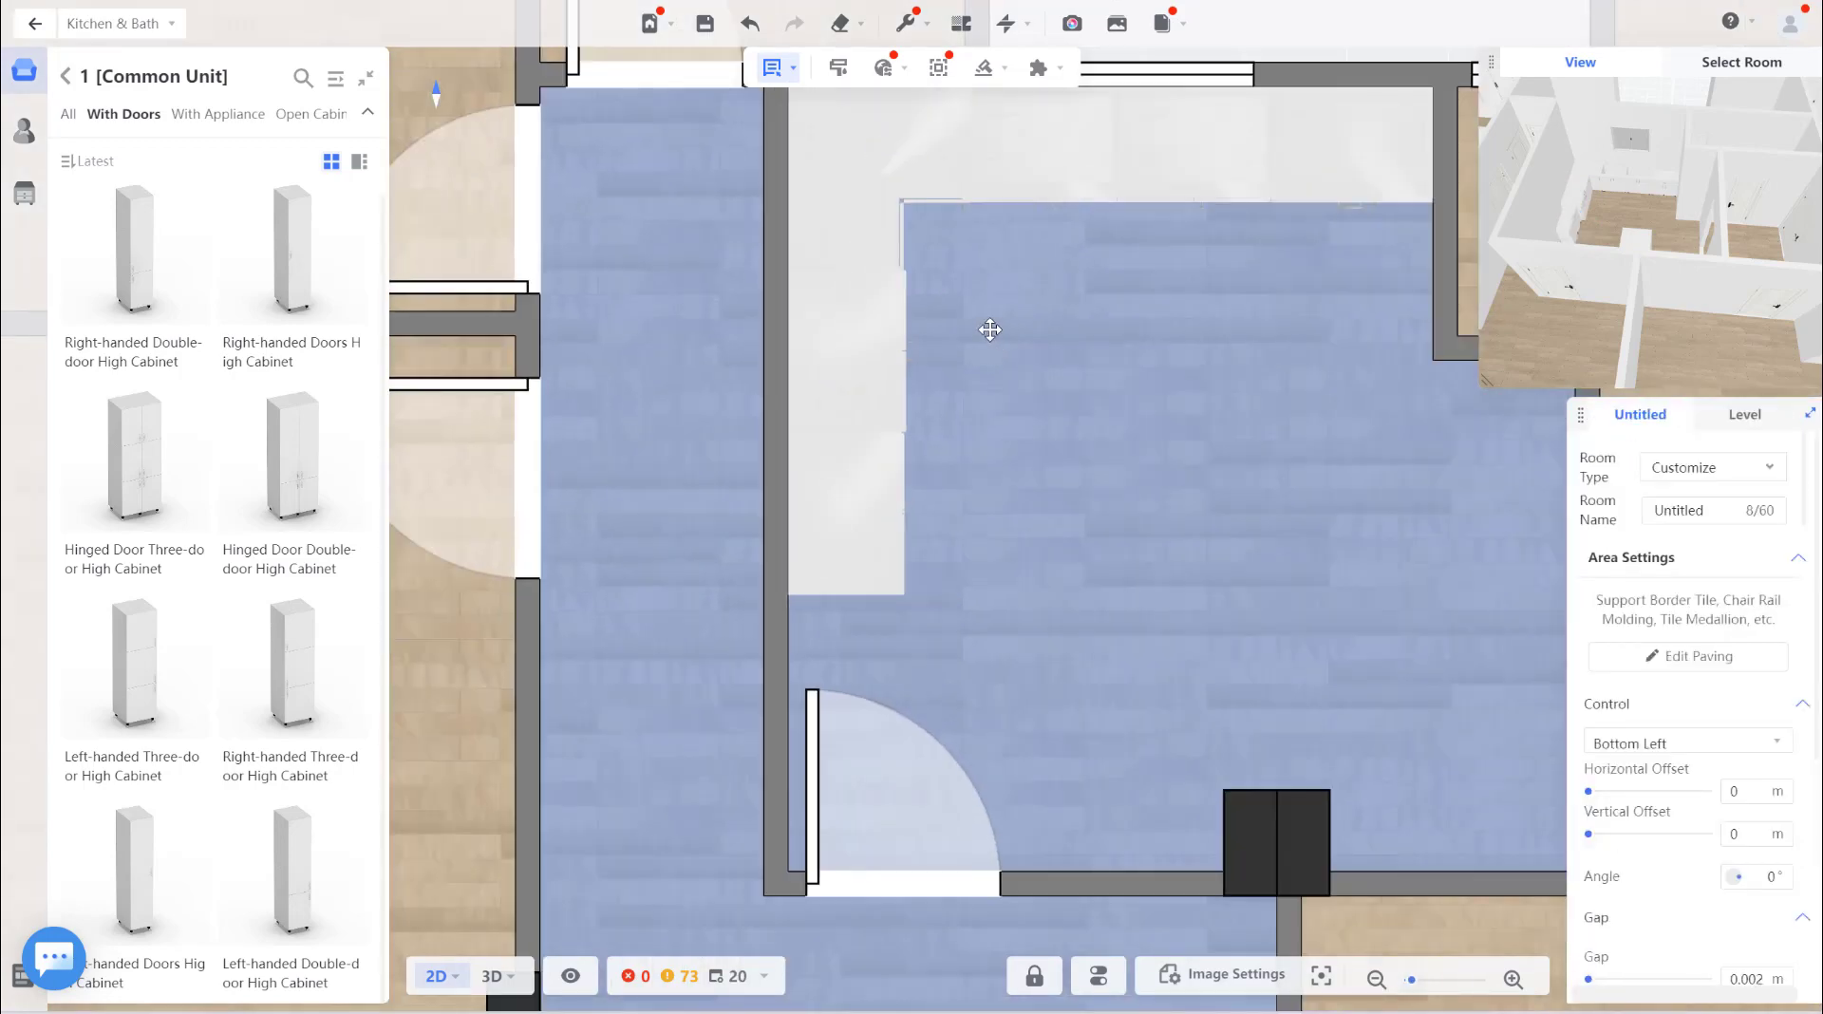
scroll(989, 362, down, 2)
mouse_move(1485, 373)
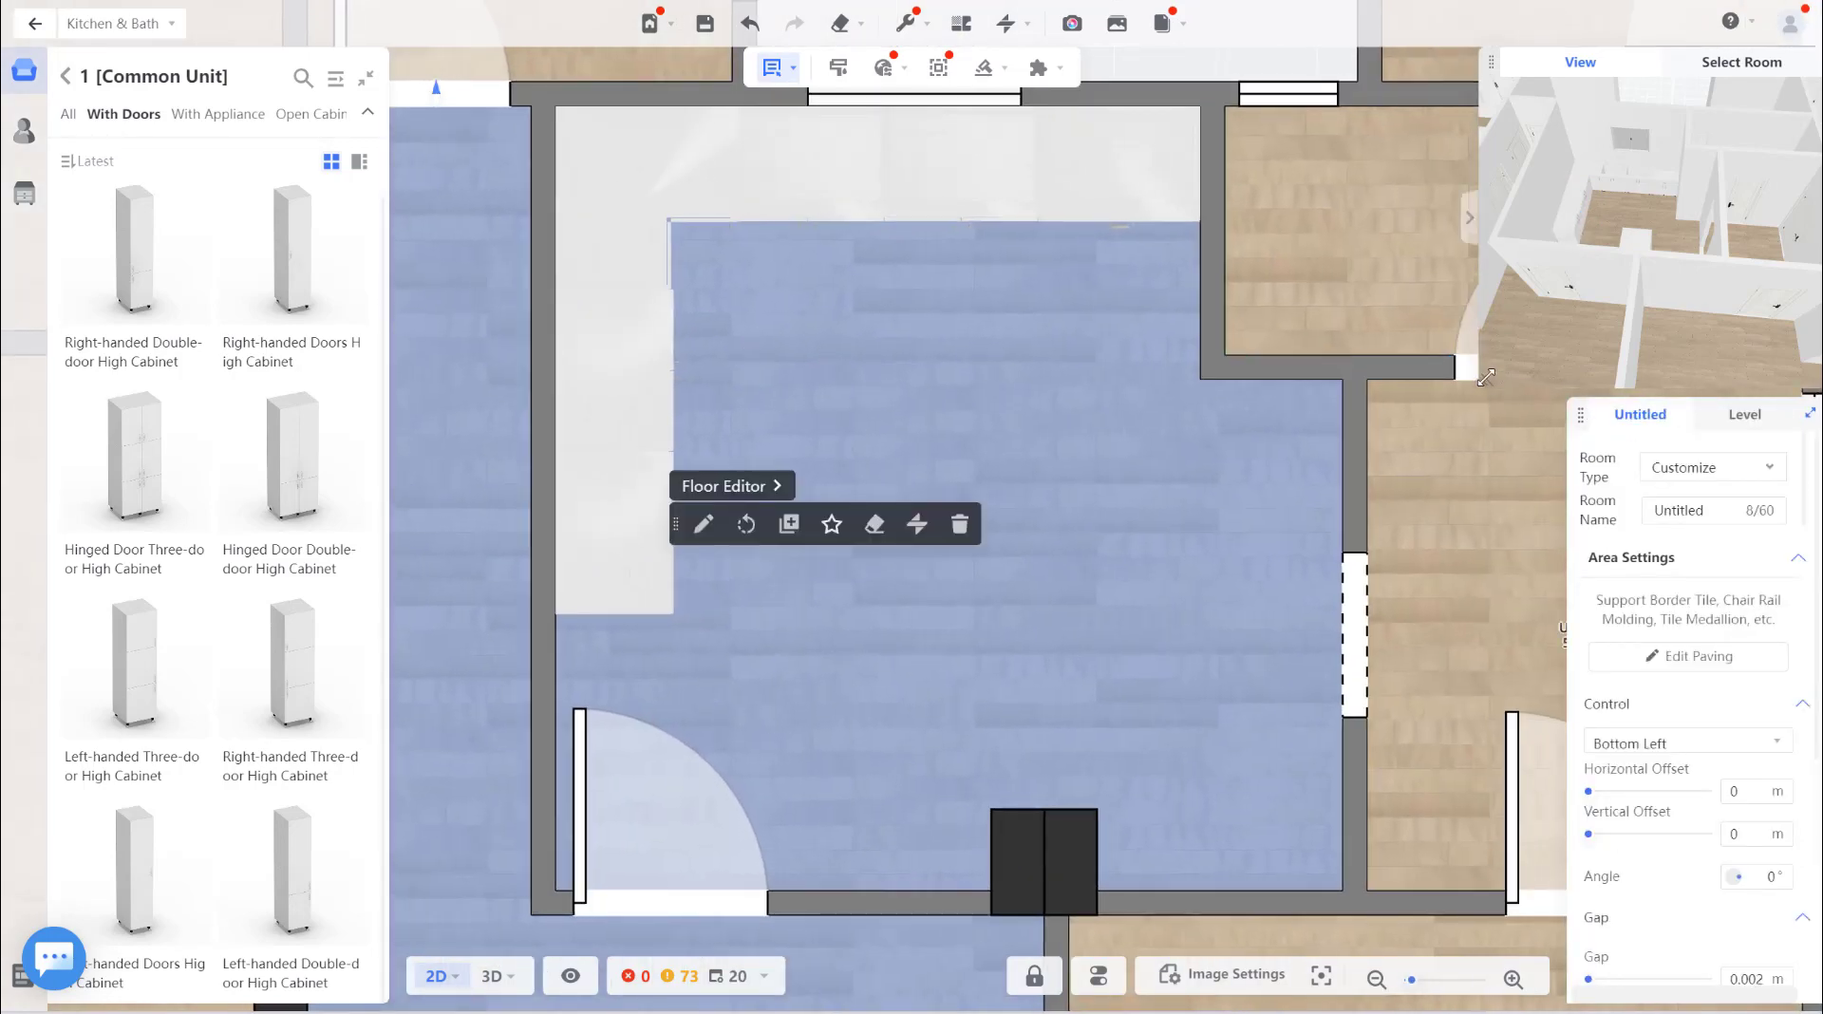
mouse_move(1486, 376)
mouse_down()
mouse_move(1225, 492)
mouse_move(1063, 664)
mouse_up()
mouse_move(1310, 399)
mouse_down()
mouse_move(1109, 443)
mouse_move(1209, 386)
mouse_up()
scroll(1339, 387, up, 3)
click(1412, 210)
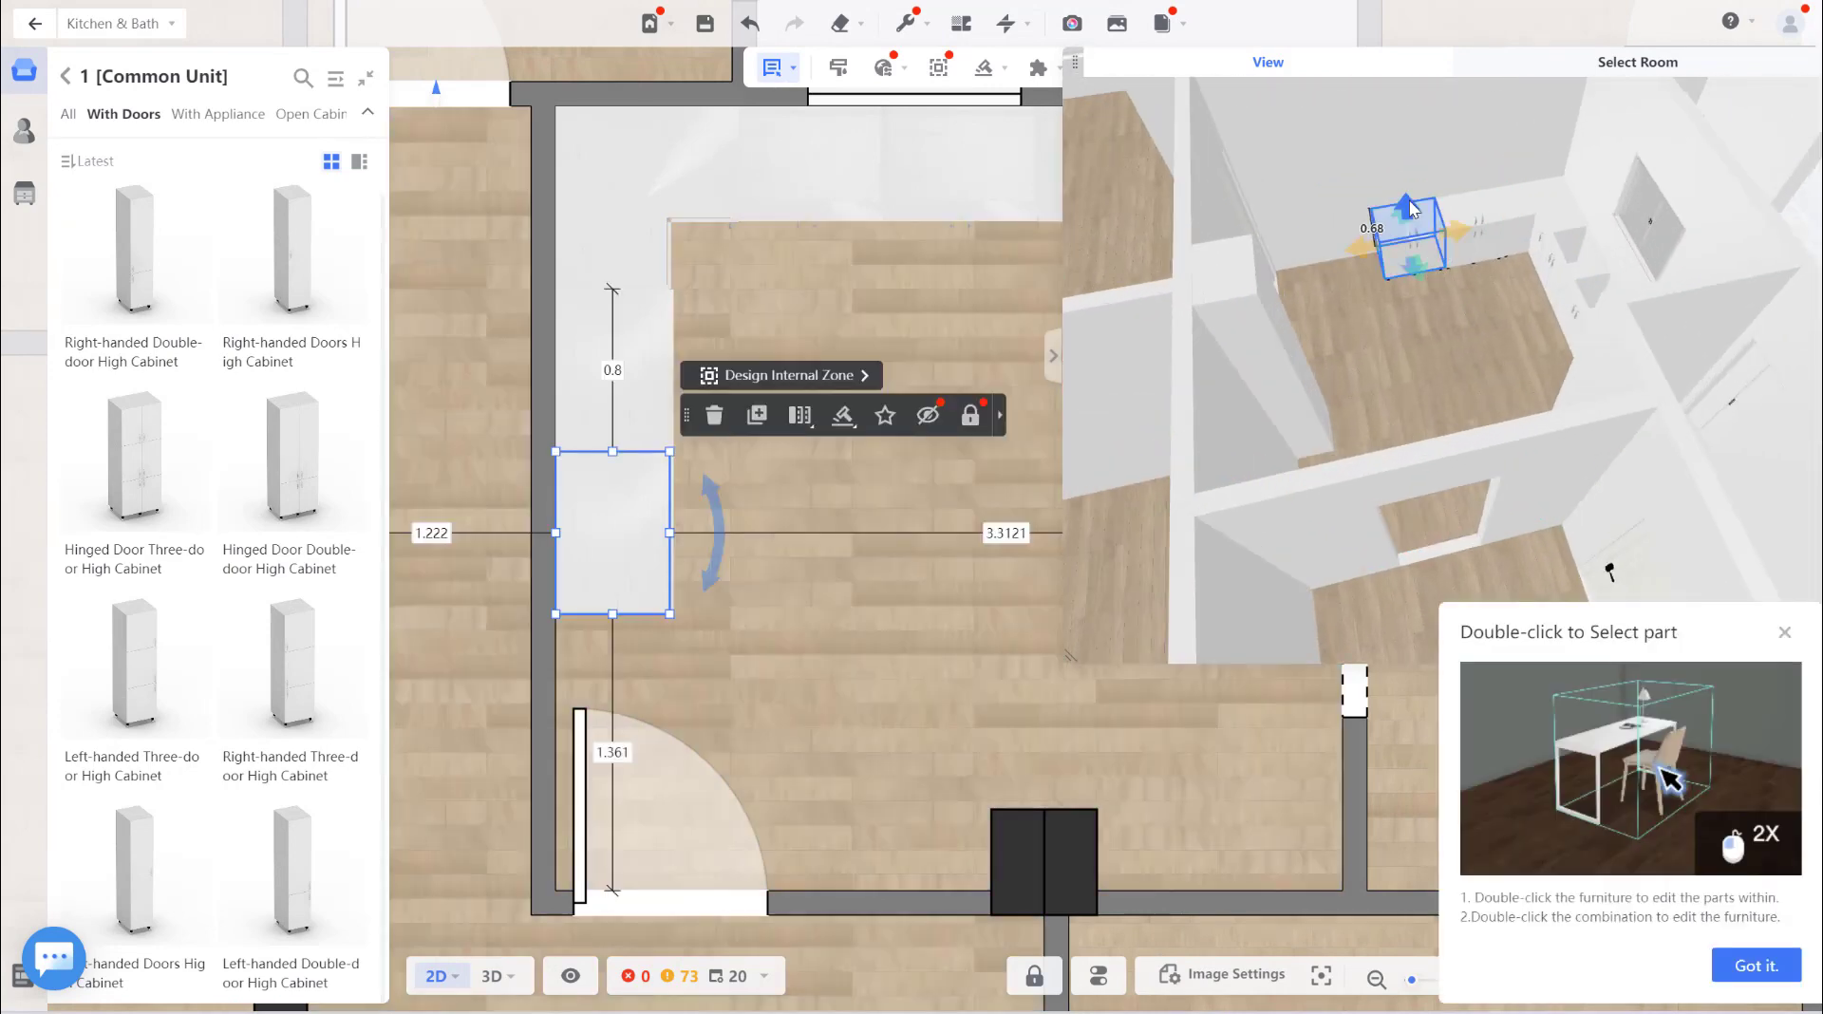
drag(1386, 285, 1273, 366)
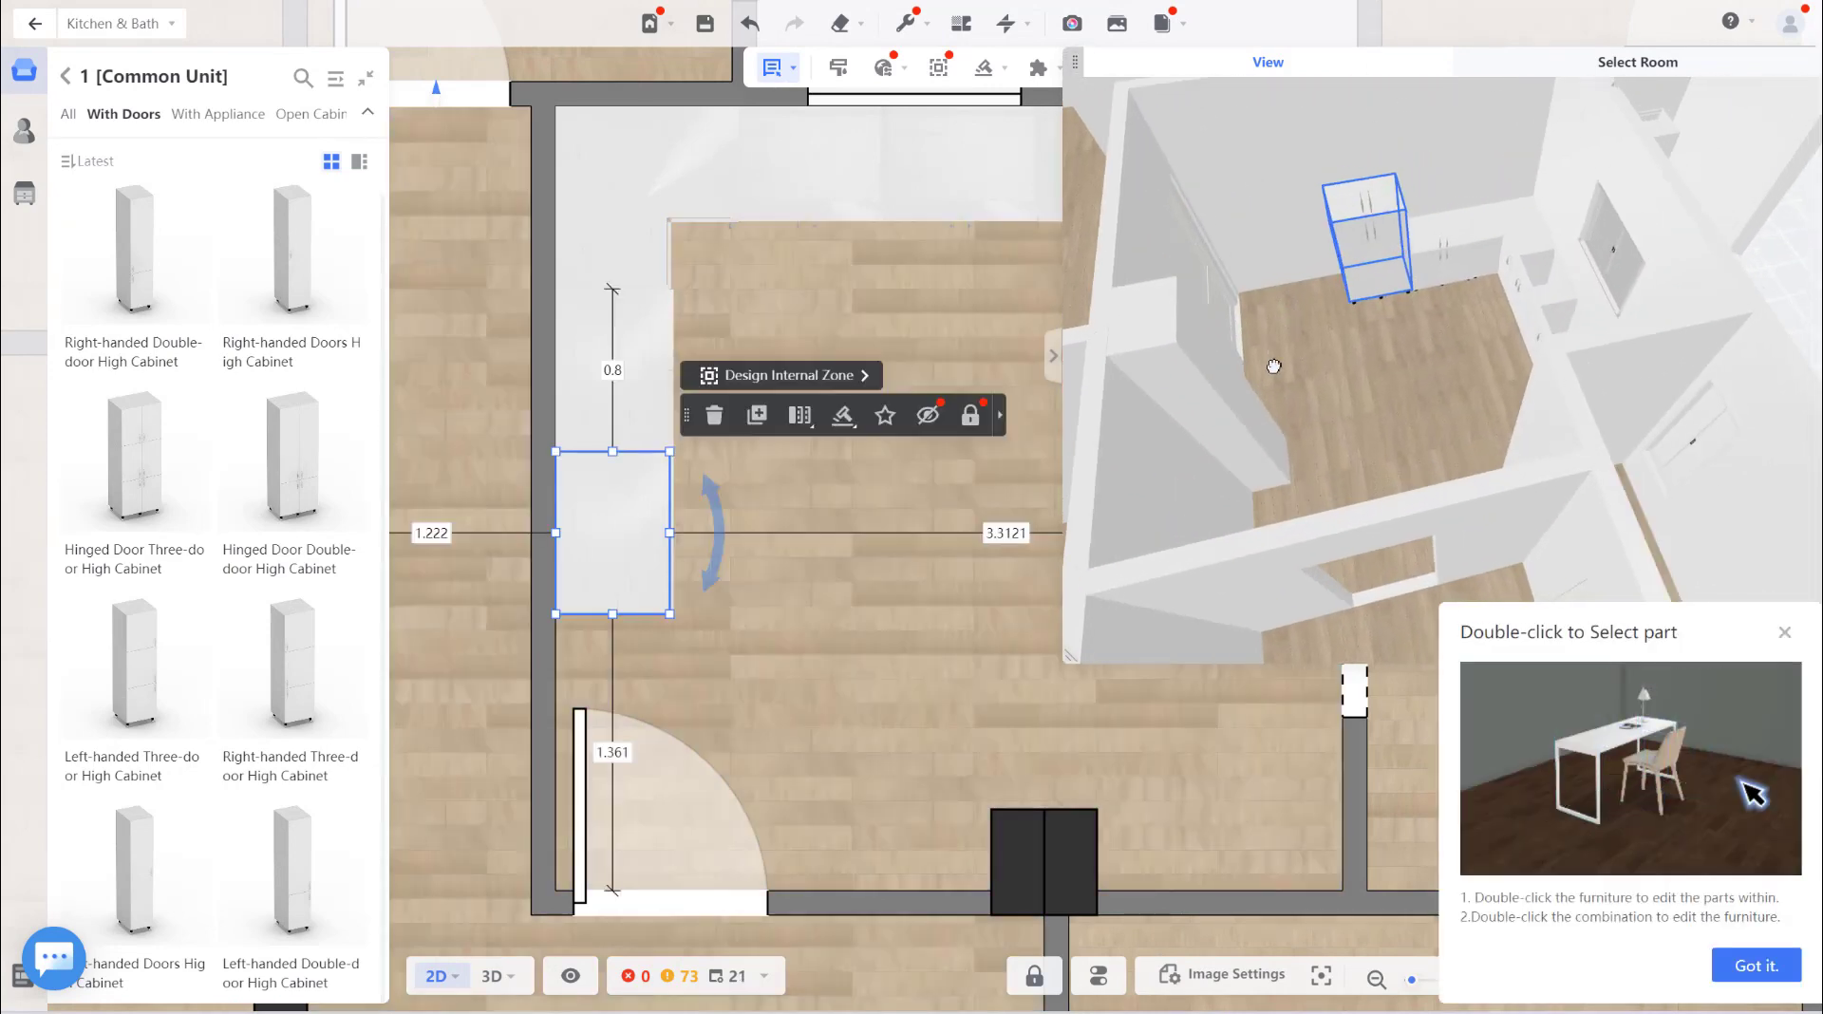
scroll(1310, 323, up, 3)
mouse_move(1372, 190)
mouse_down()
mouse_move(1109, 178)
mouse_move(1120, 133)
mouse_up()
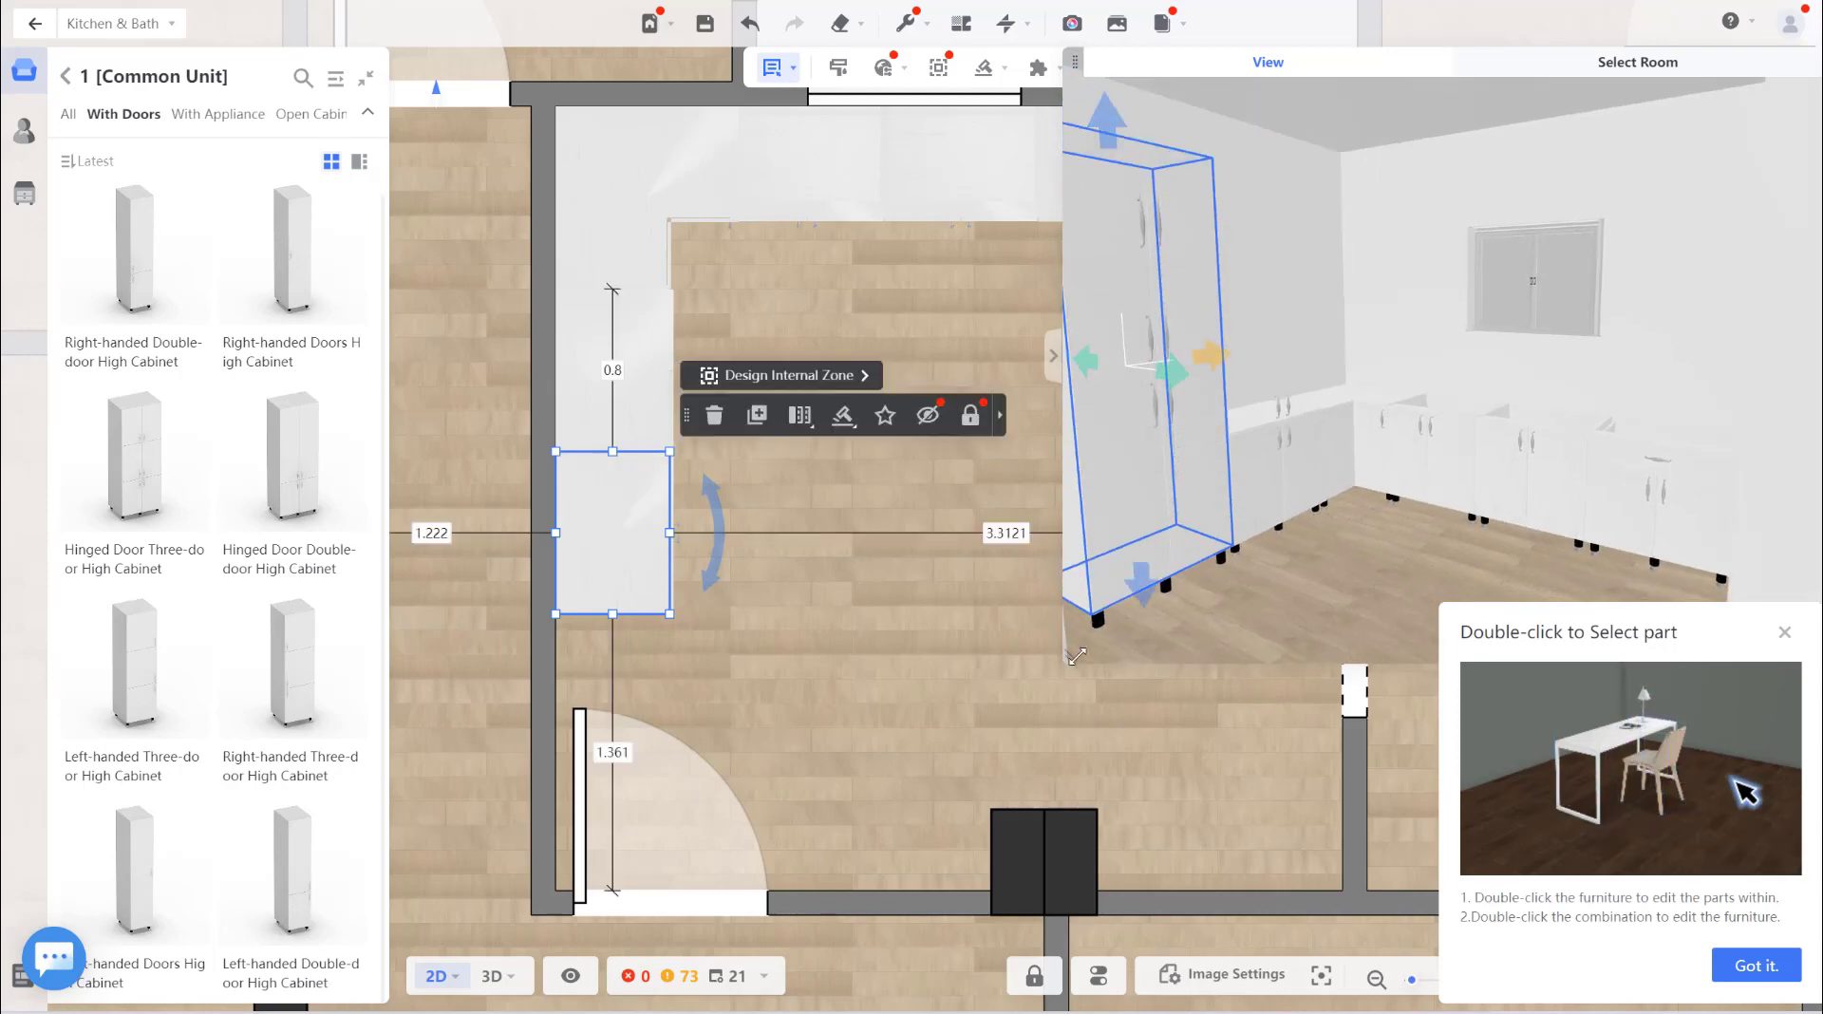
Stretch the second three-door cabinet to about 1.573 m and shrink the preview.
scroll(1124, 499, up, 3)
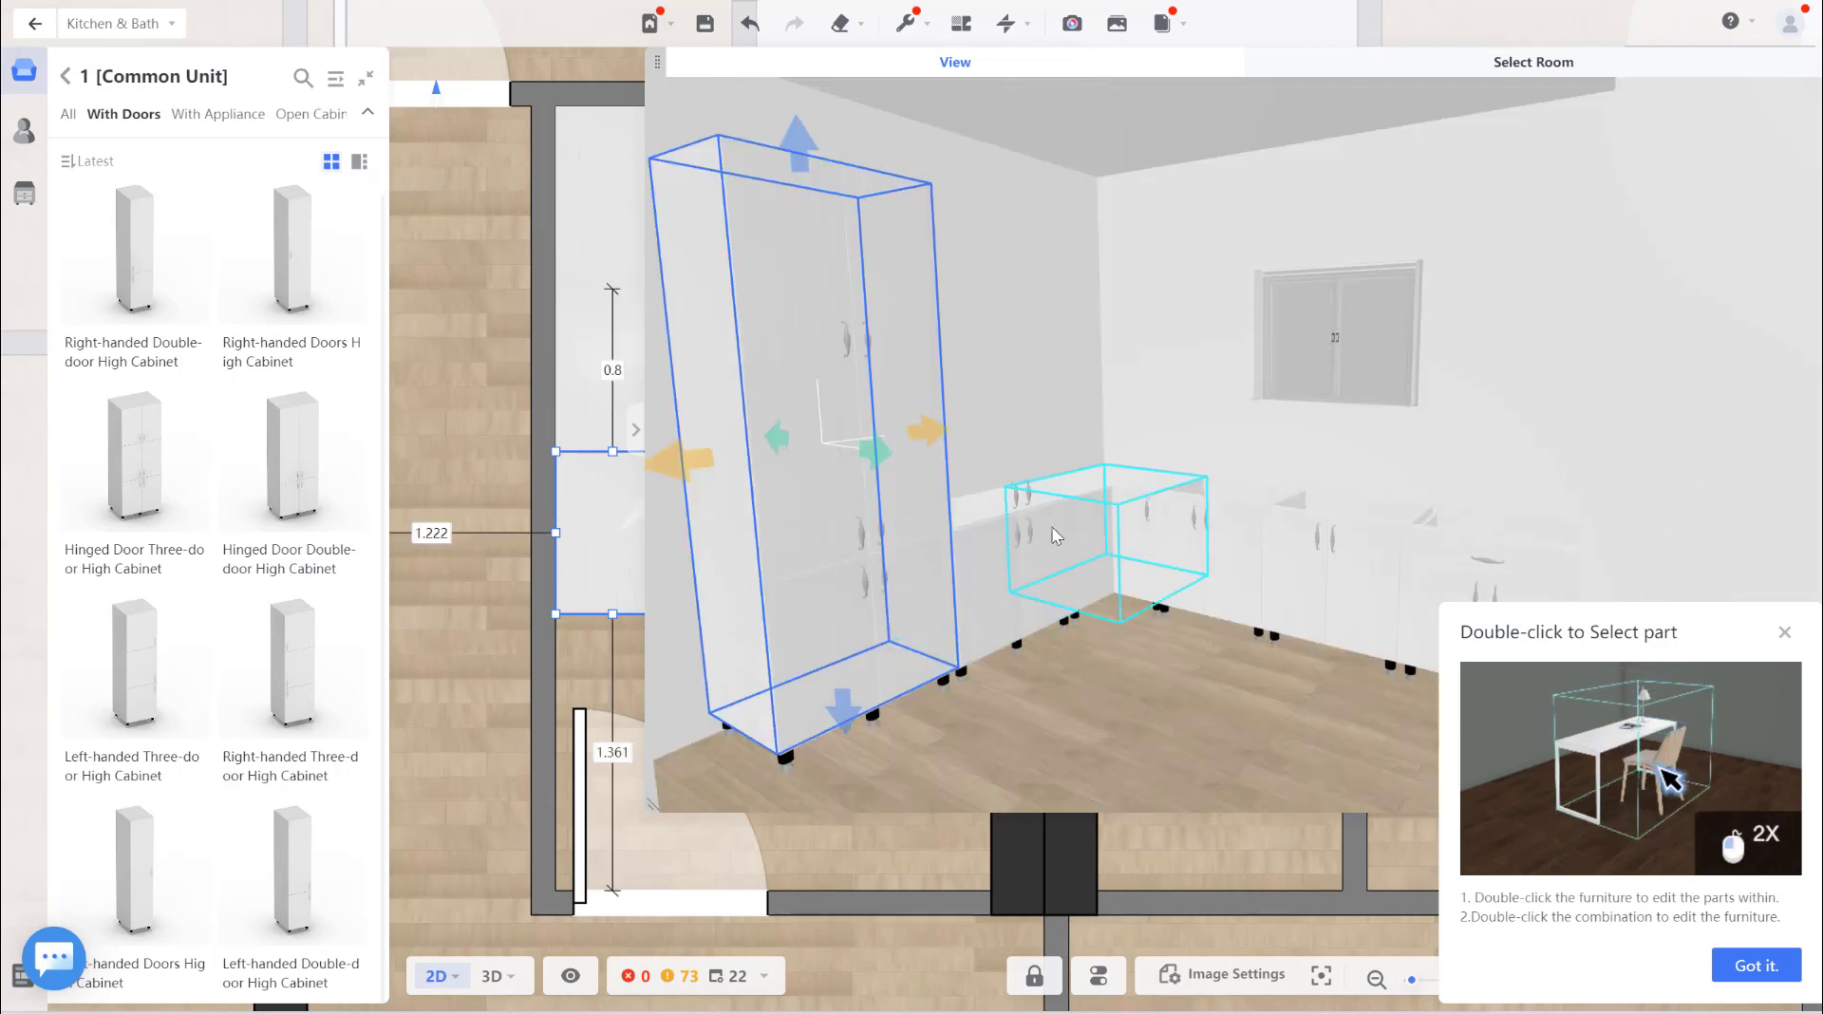
click(1006, 557)
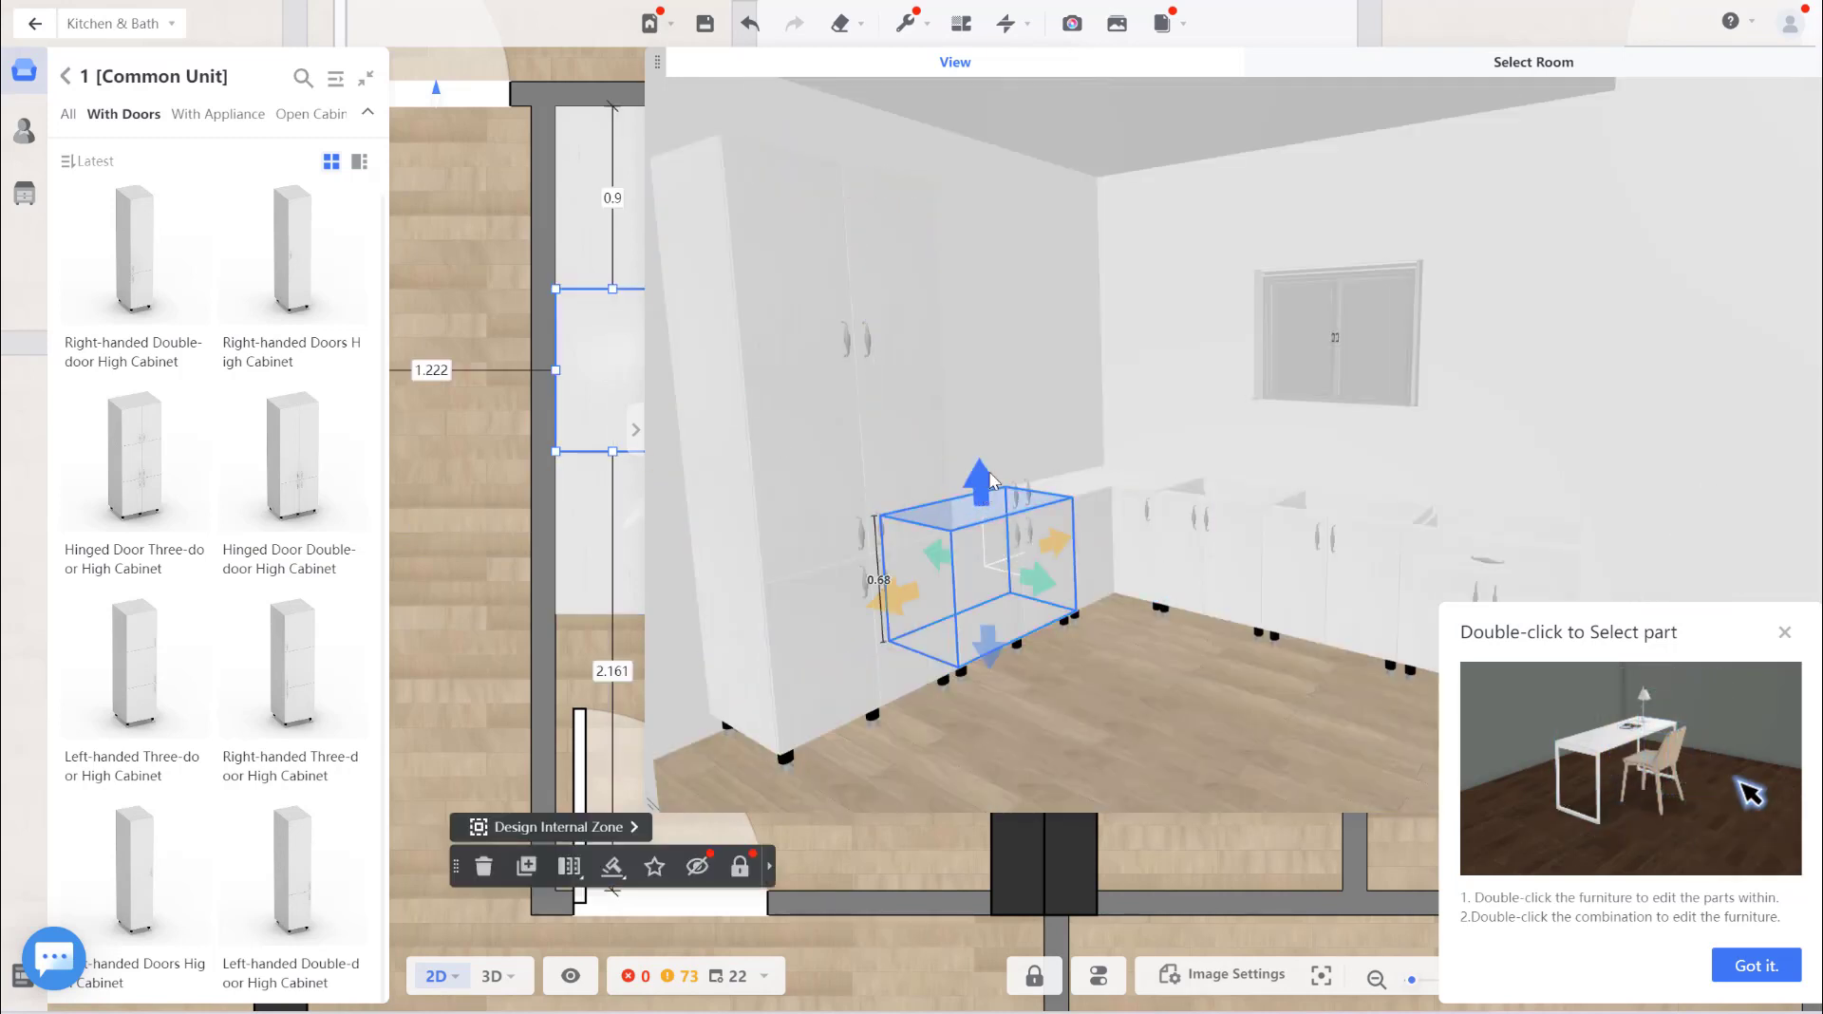
drag(944, 503, 964, 171)
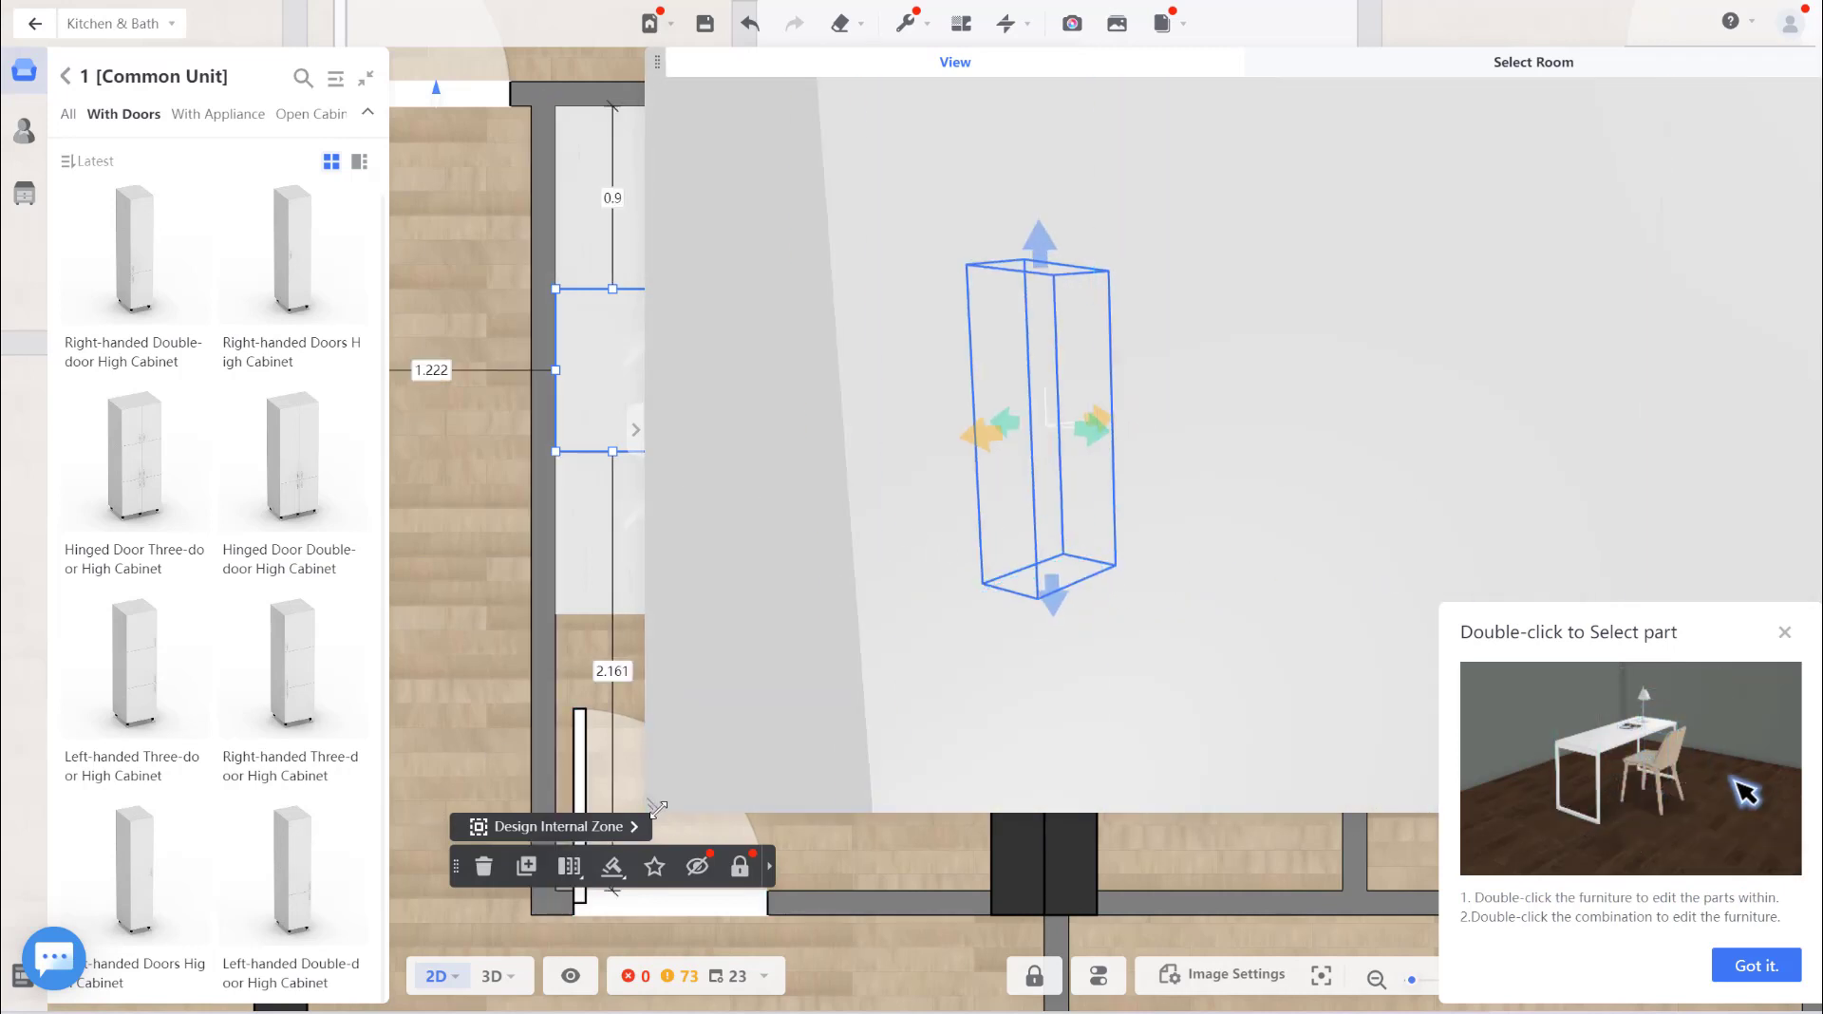
drag(652, 805, 1428, 418)
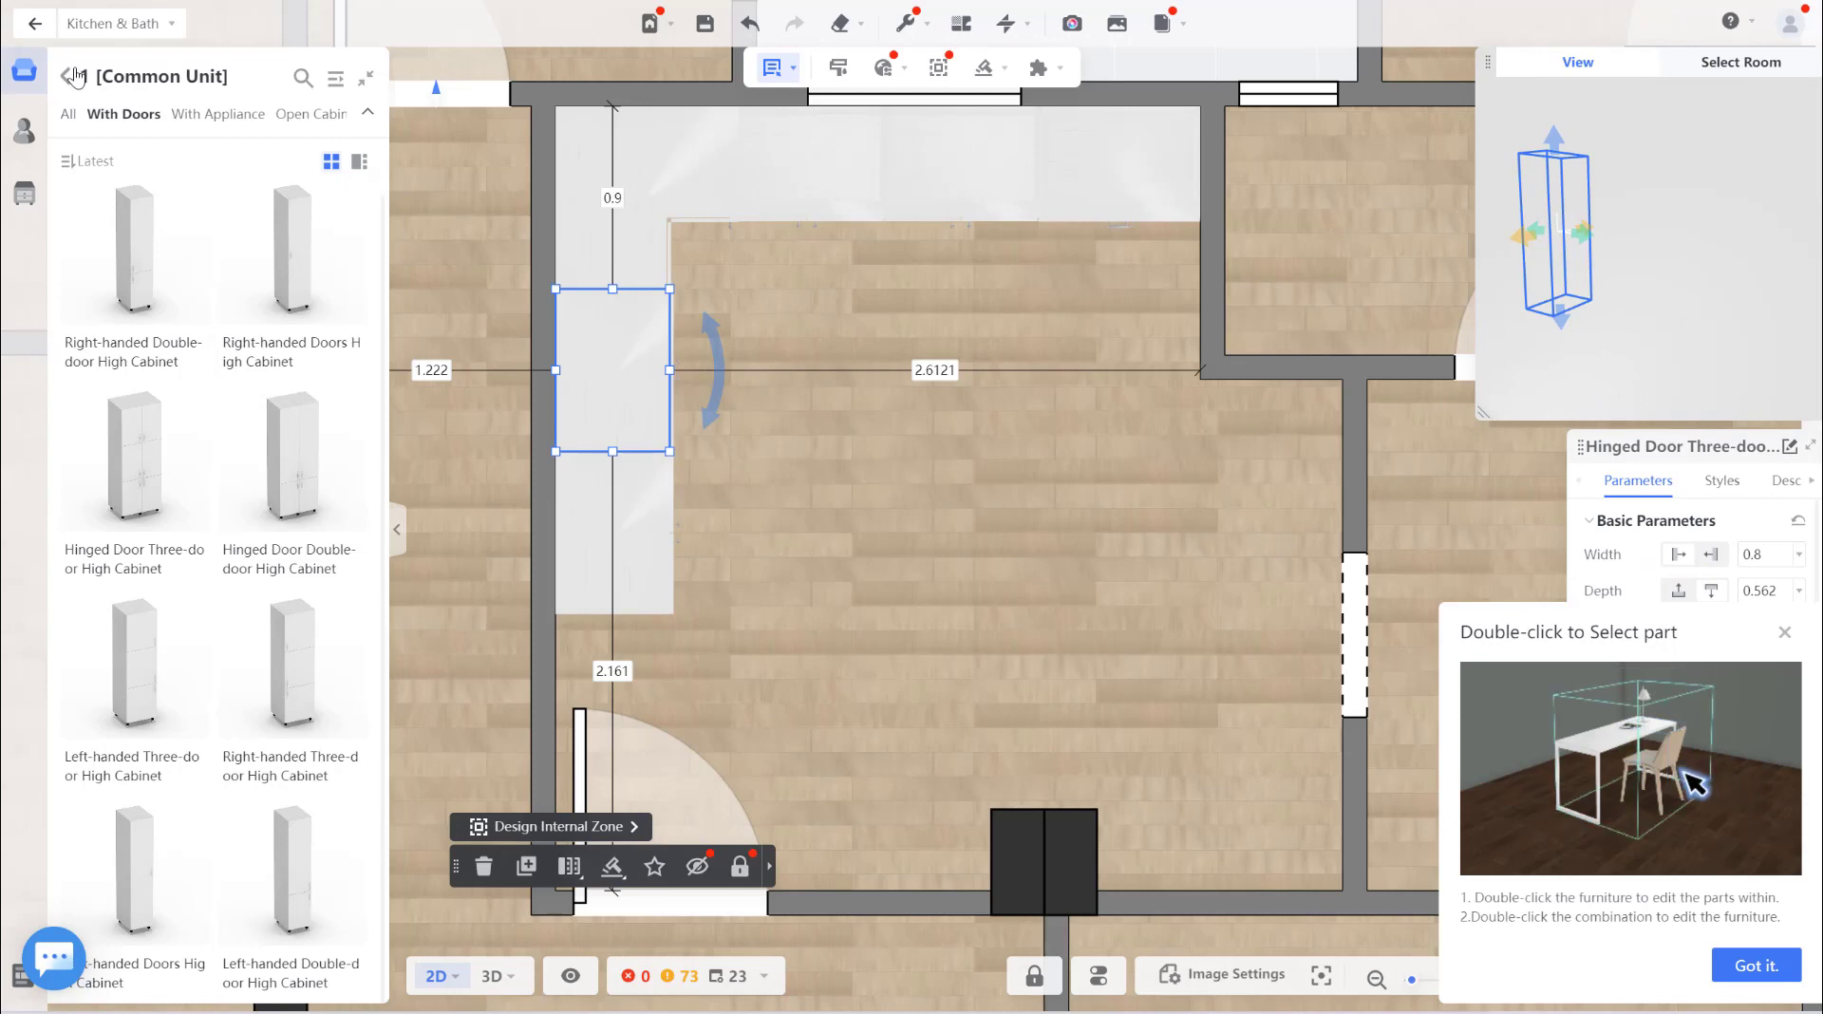
In the 3D view, select the base cabinet under the window and choose Generate > Sink.
click(66, 76)
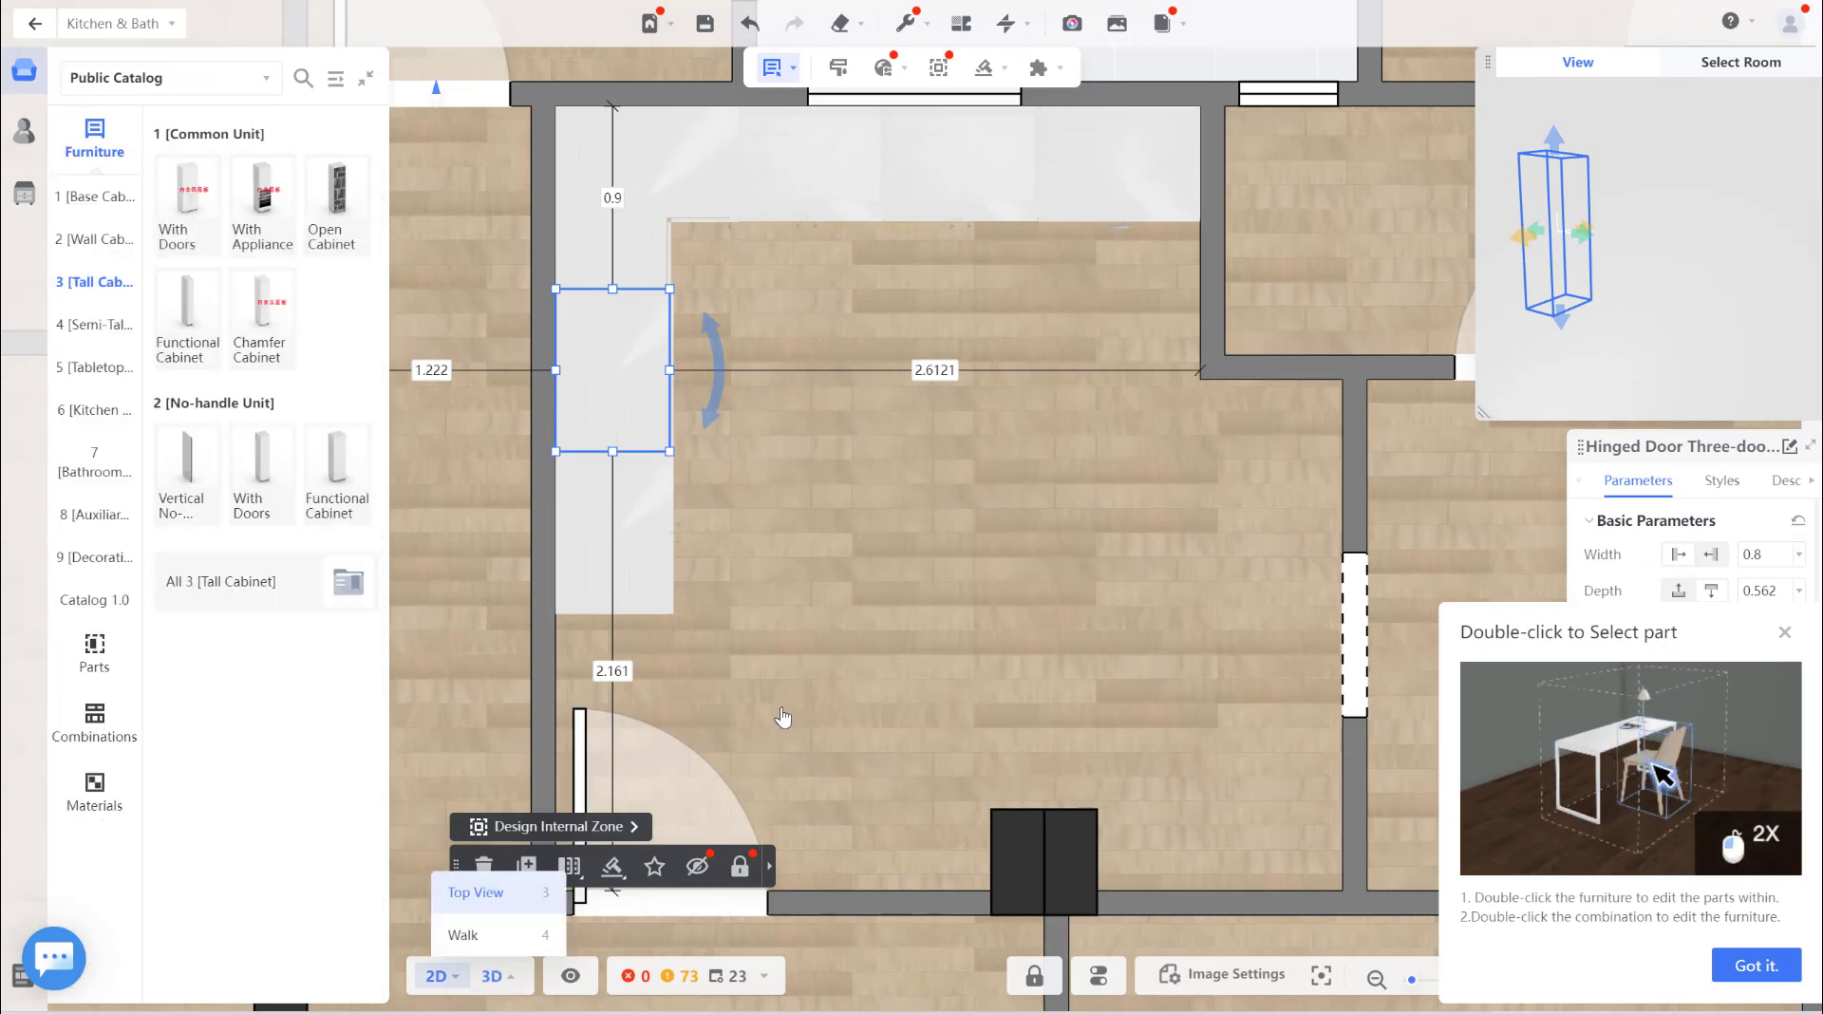
click(491, 975)
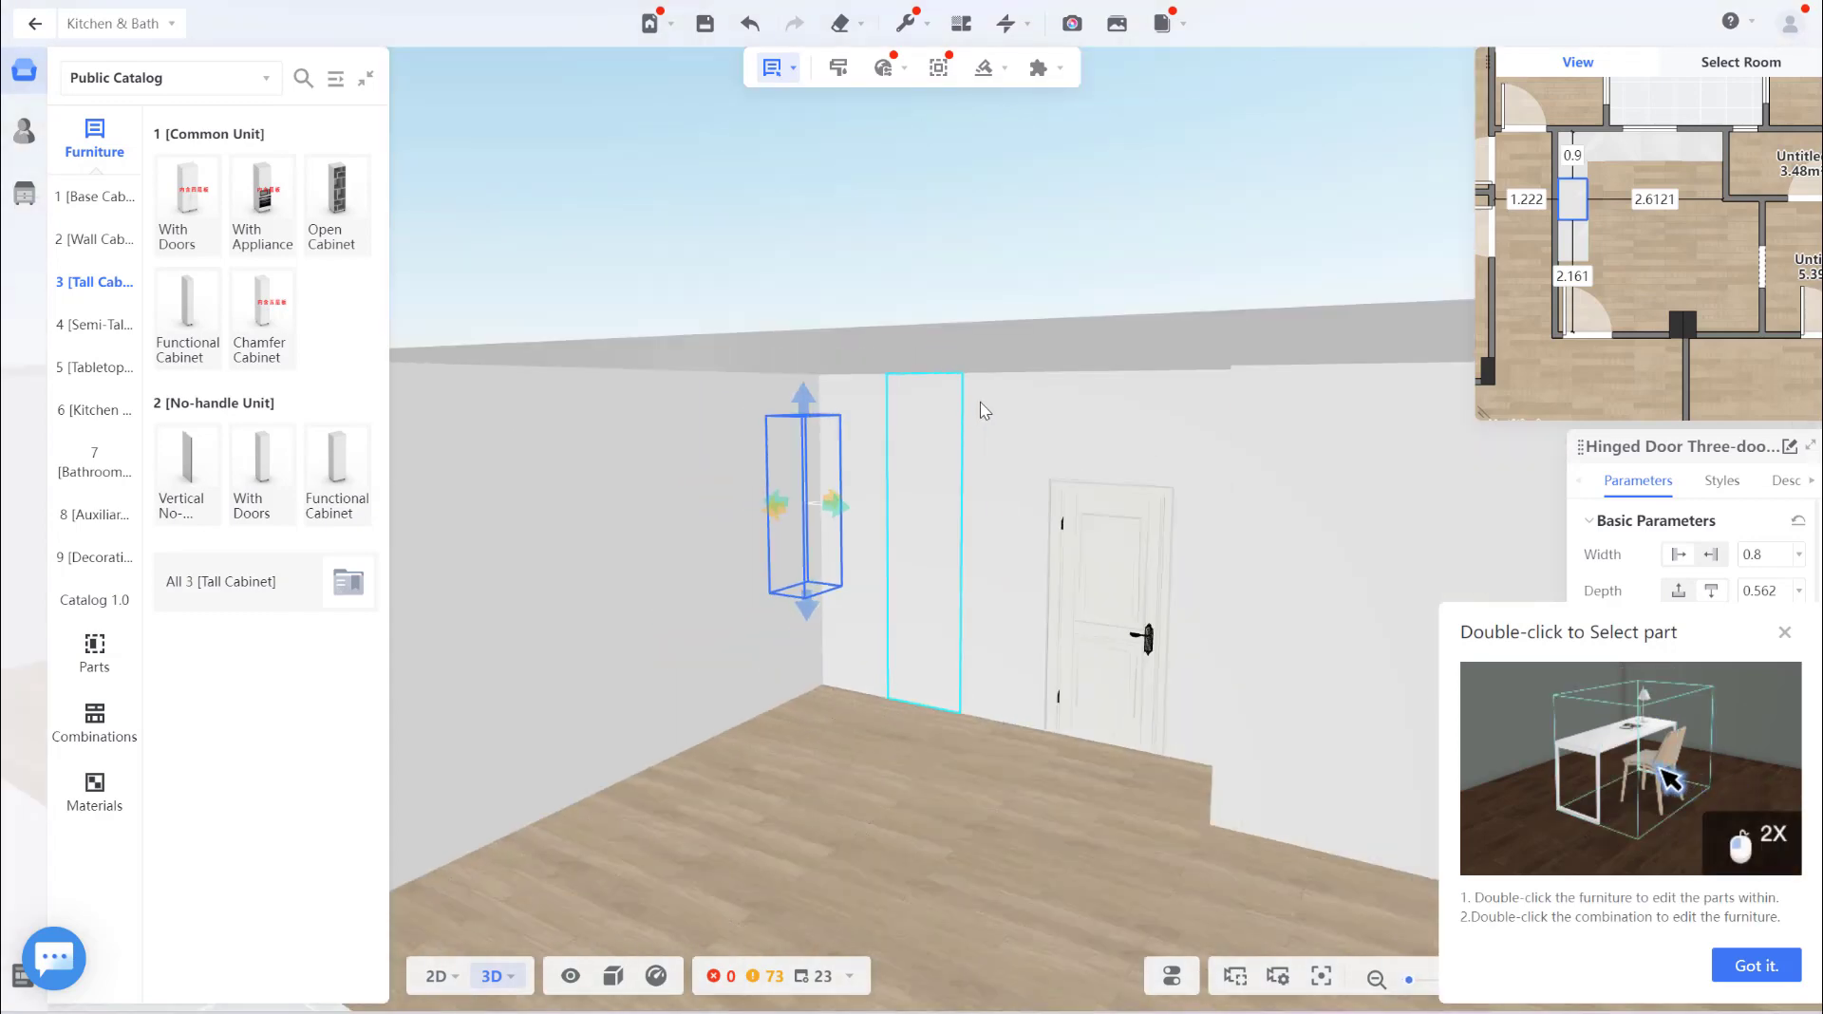
click(767, 259)
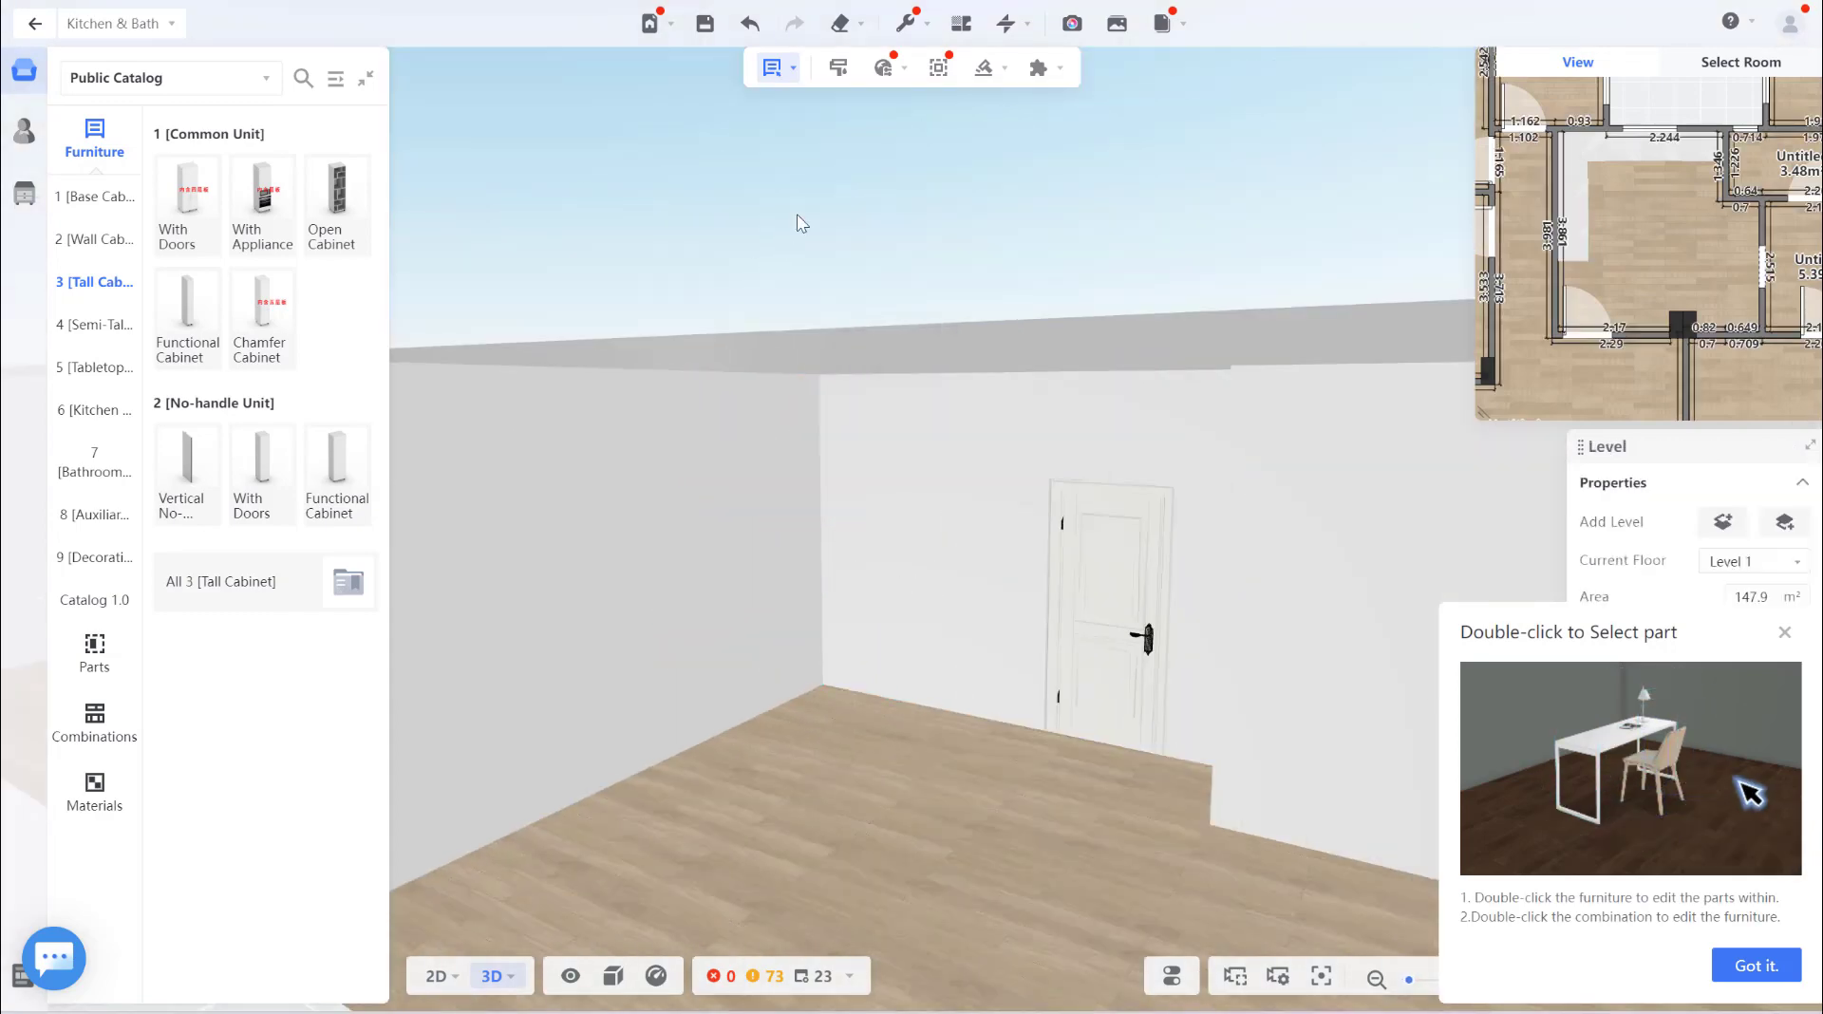
mouse_move(796, 214)
mouse_down()
mouse_move(858, 446)
mouse_move(1107, 497)
mouse_up()
click(925, 514)
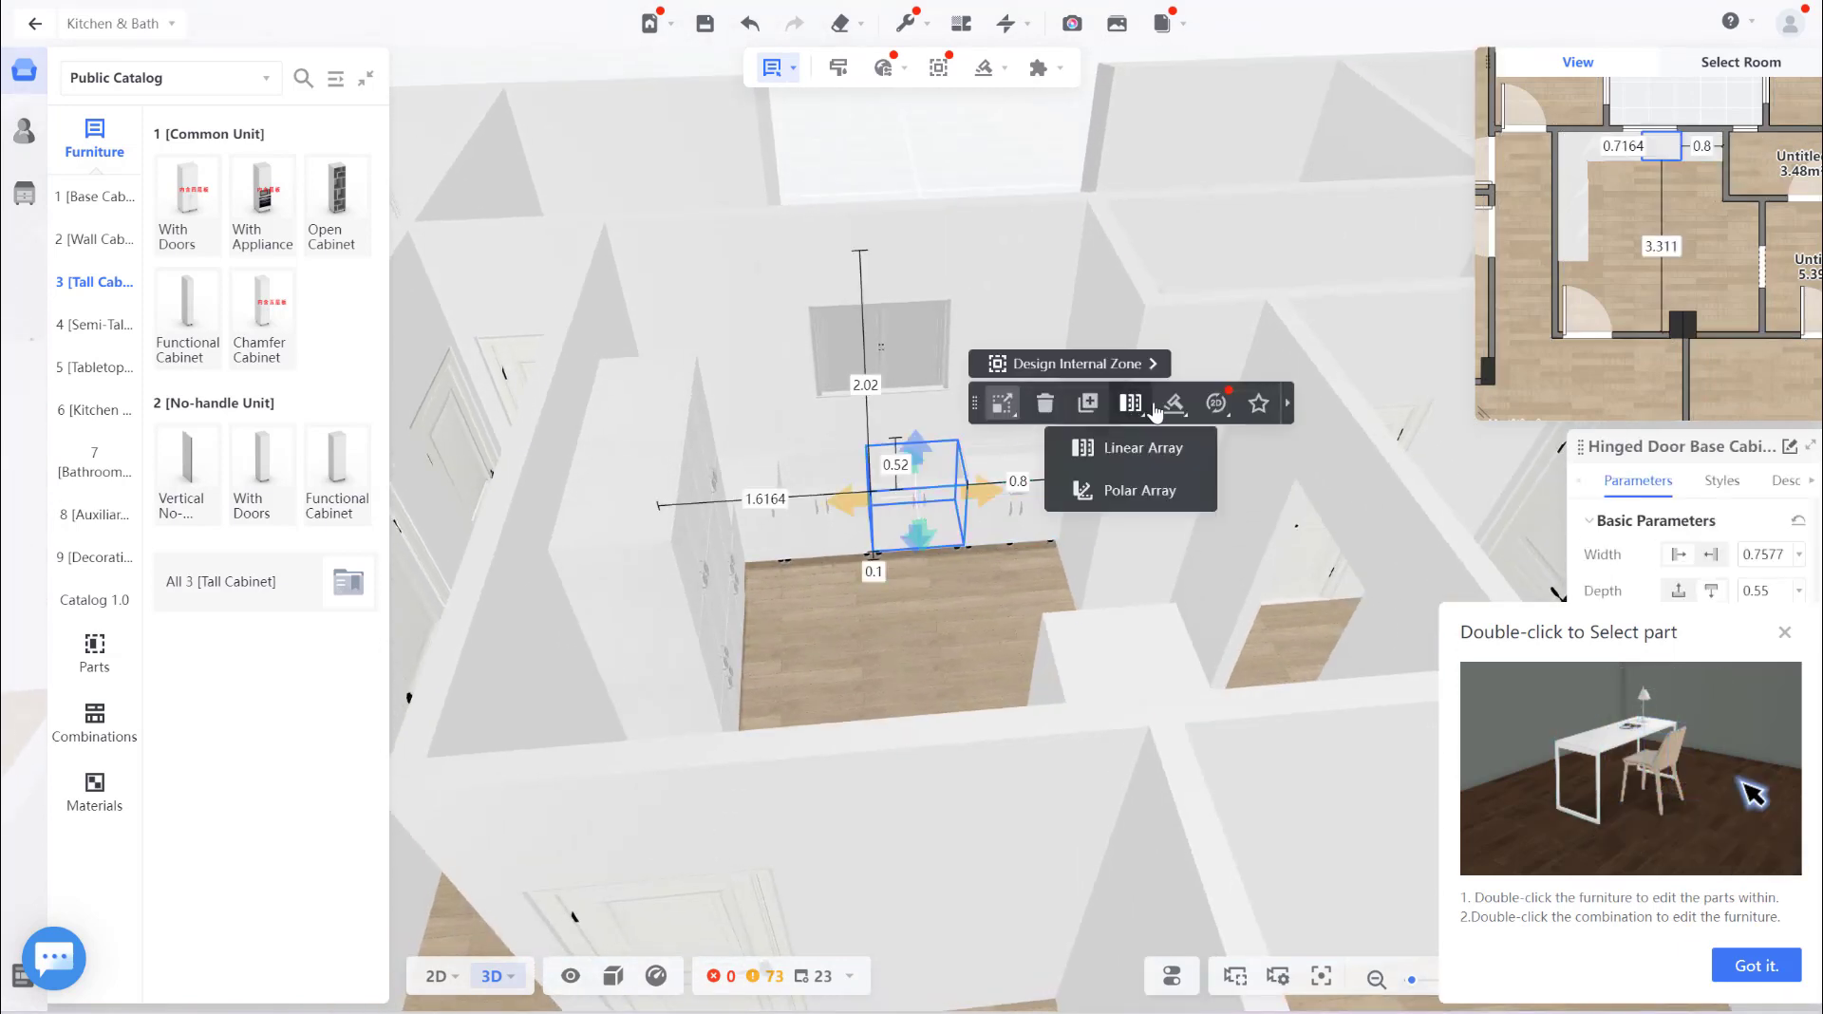
mouse_move(1173, 403)
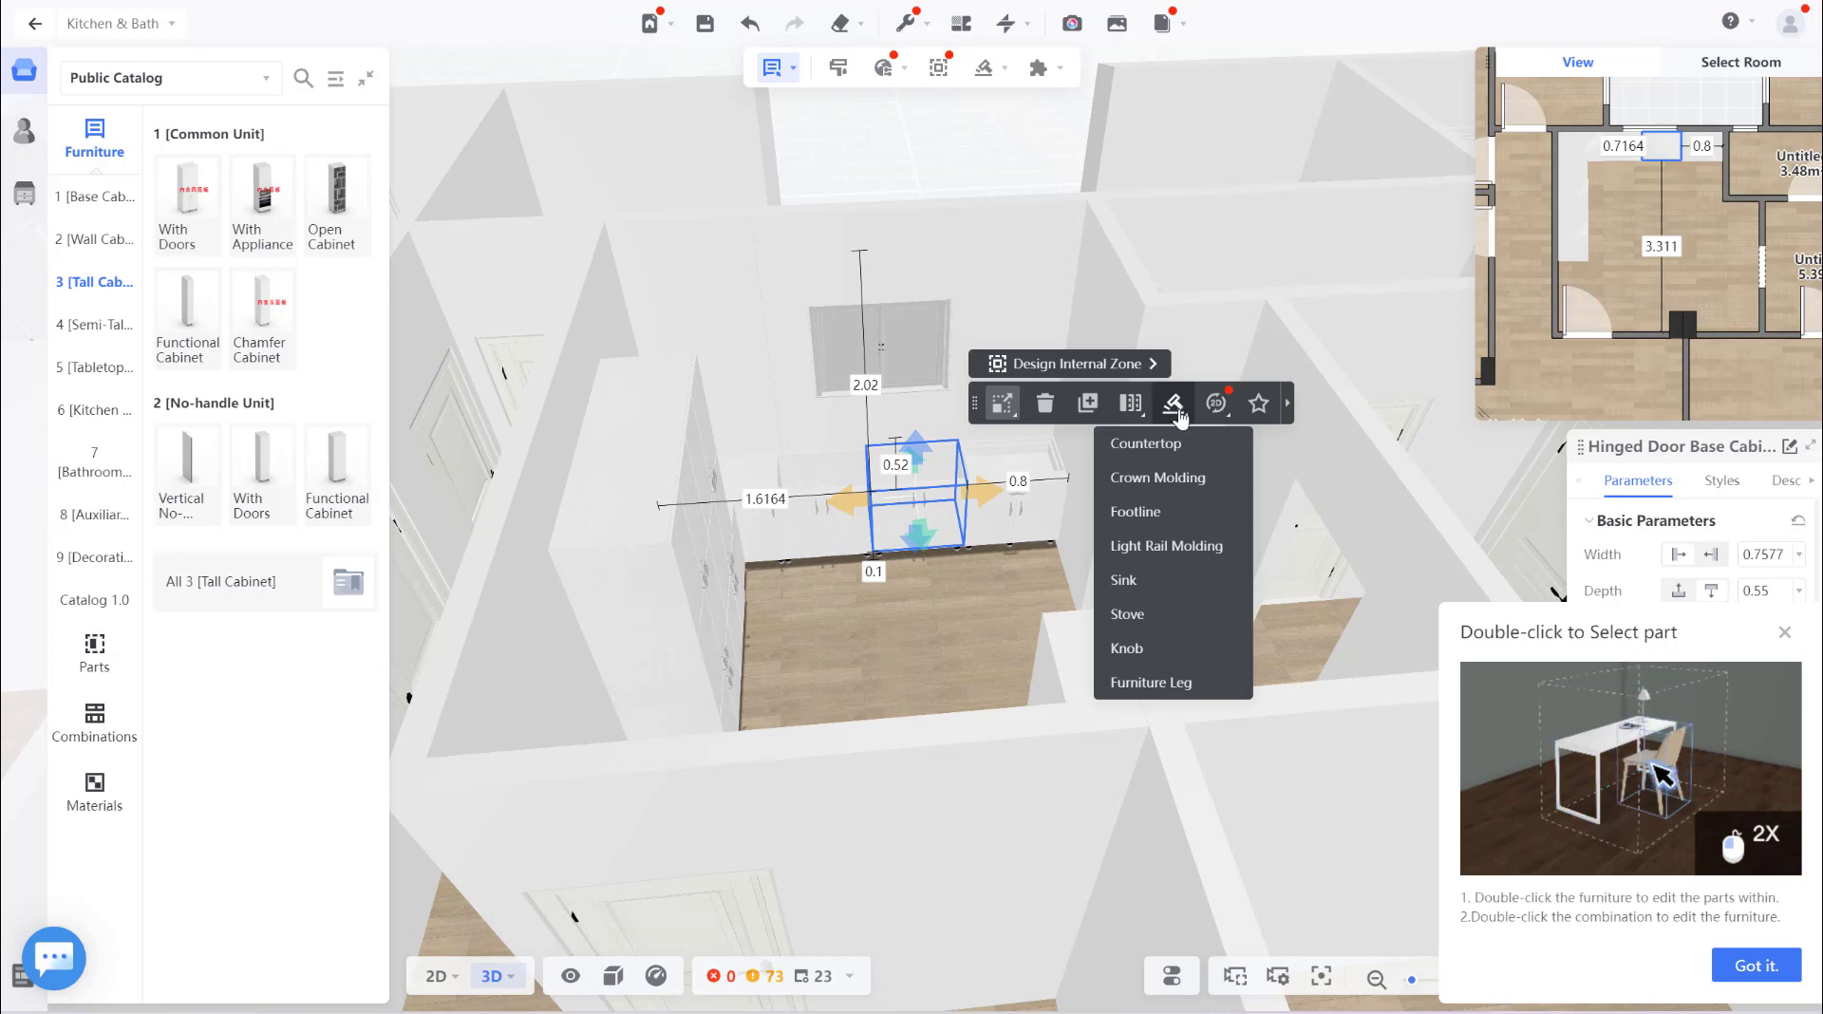
click(1164, 581)
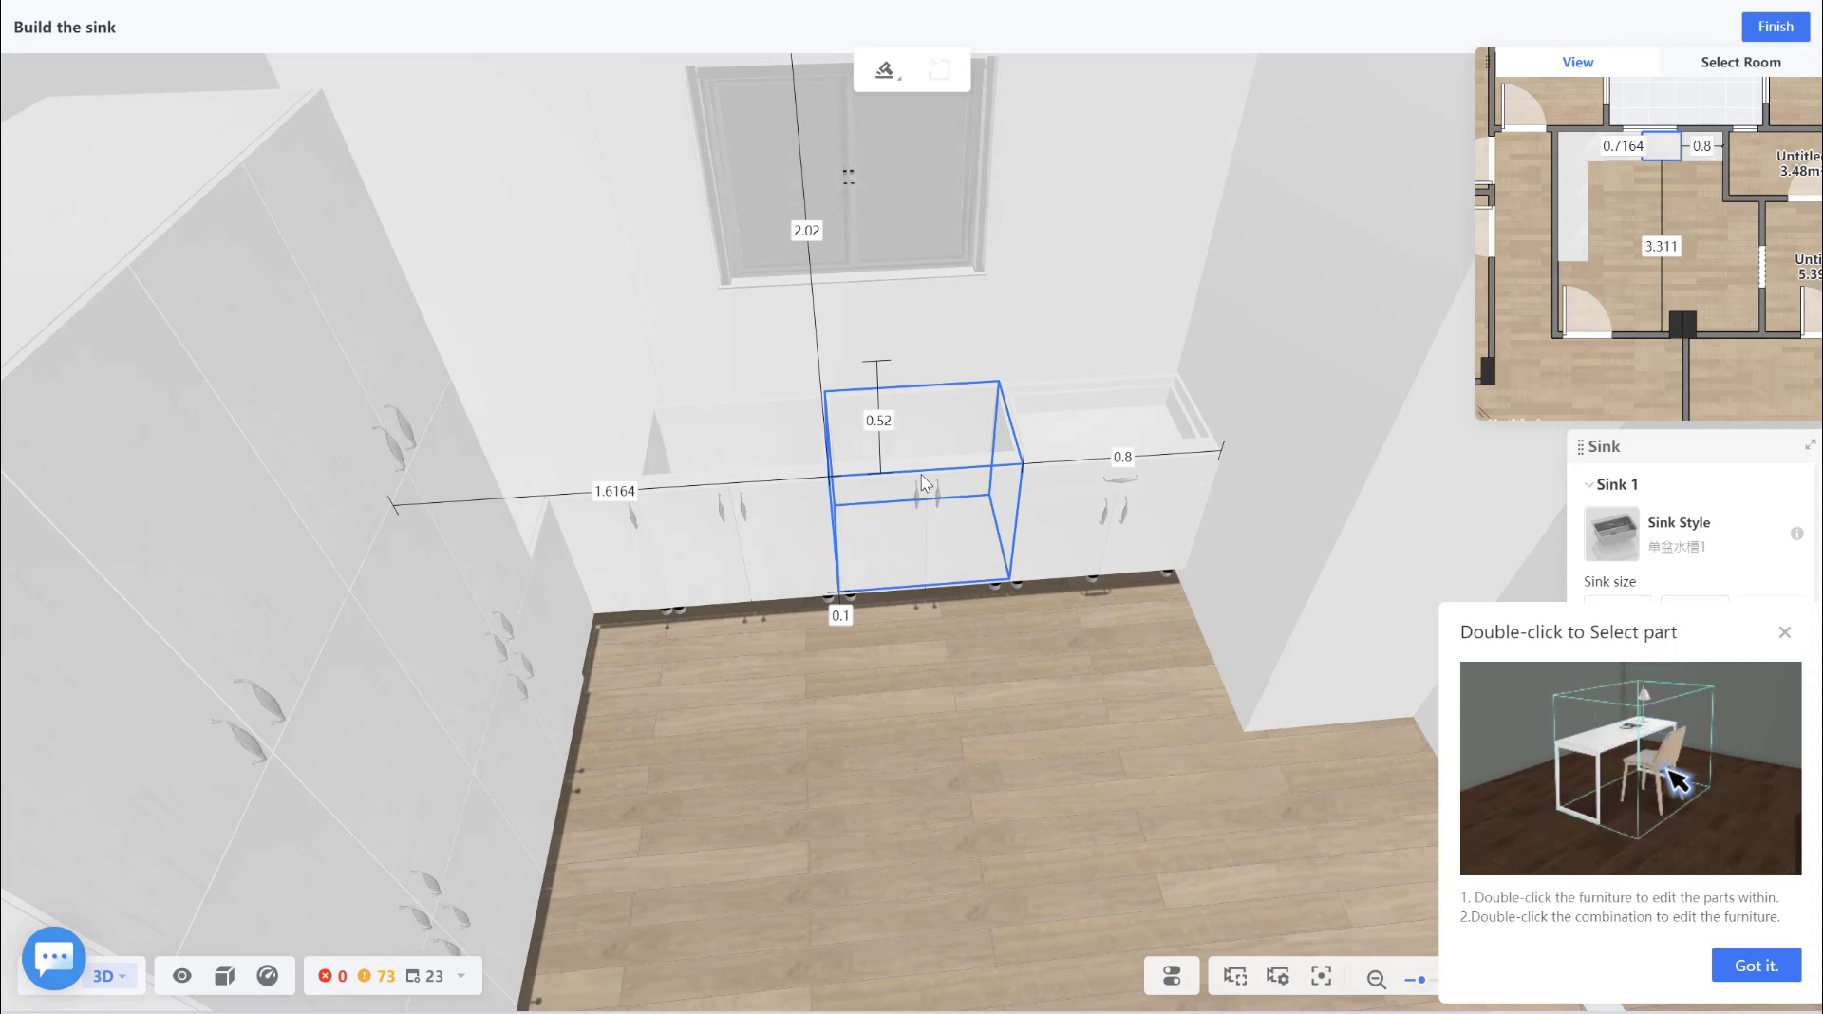
Add a sink with the Double Groove-12 double-bowl style and generate it in the cabinet.
scroll(921, 481, down, 2)
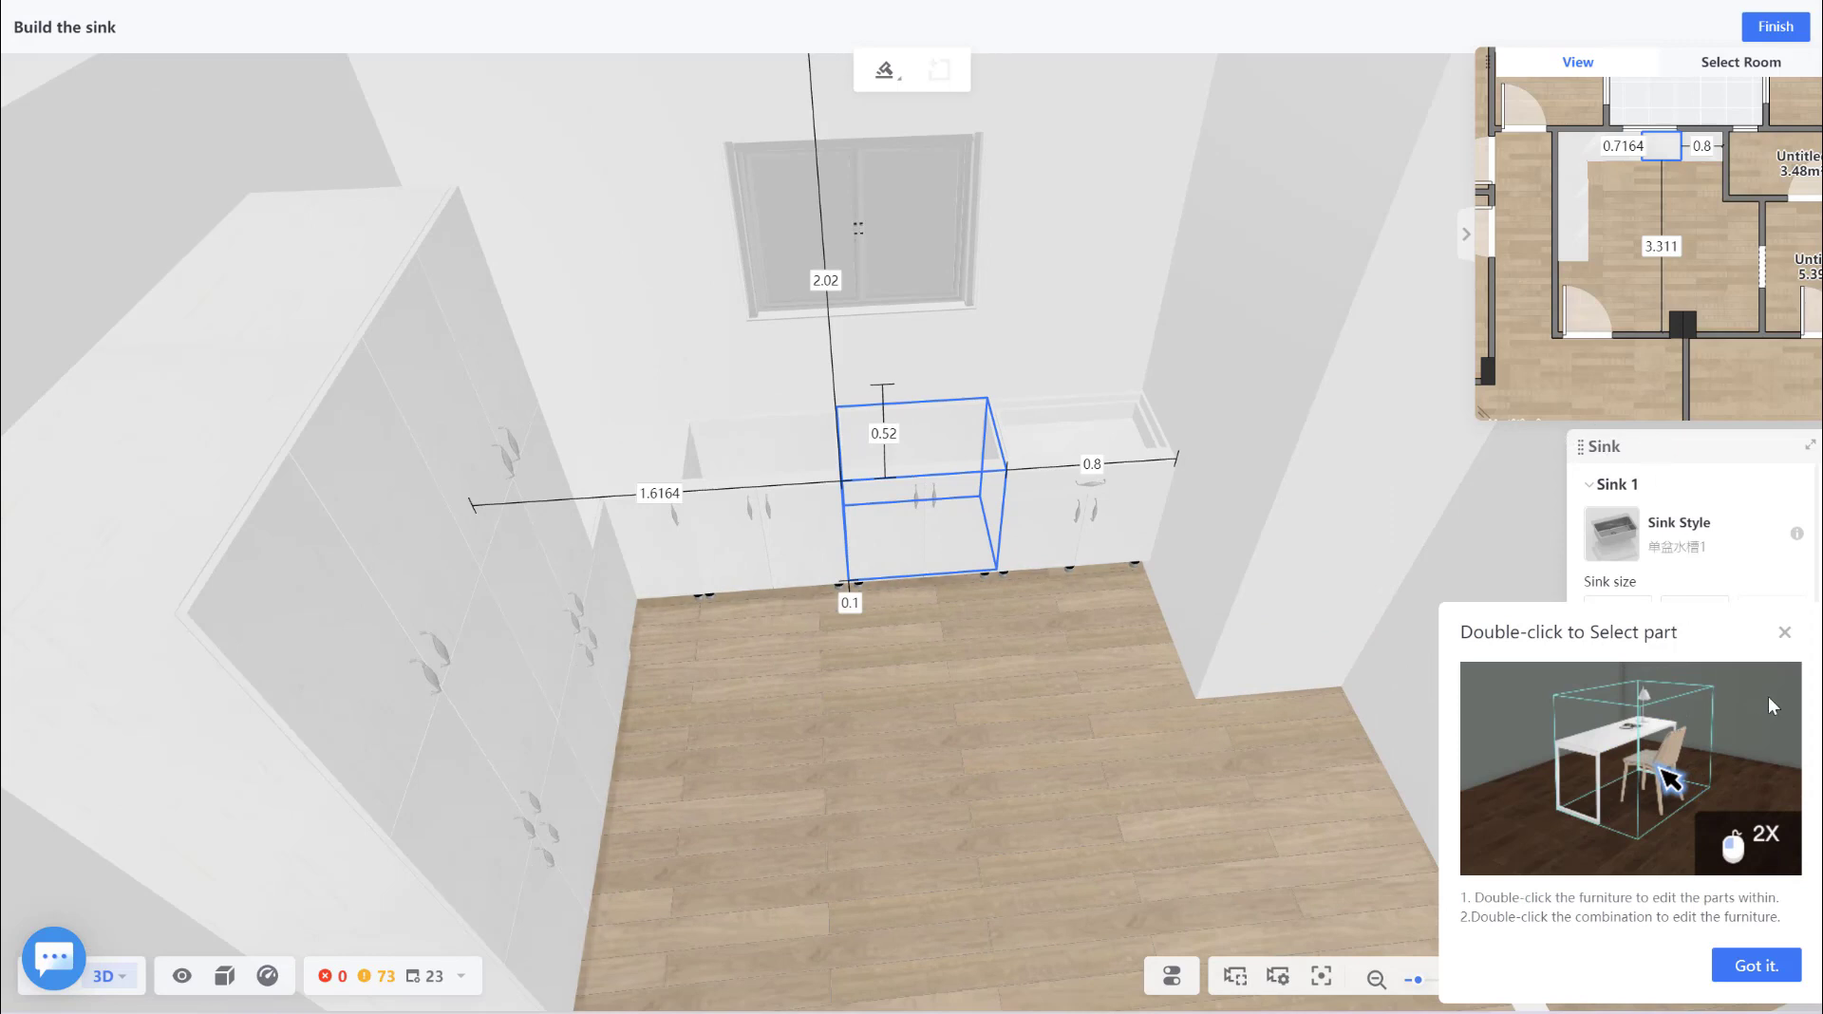
click(1783, 632)
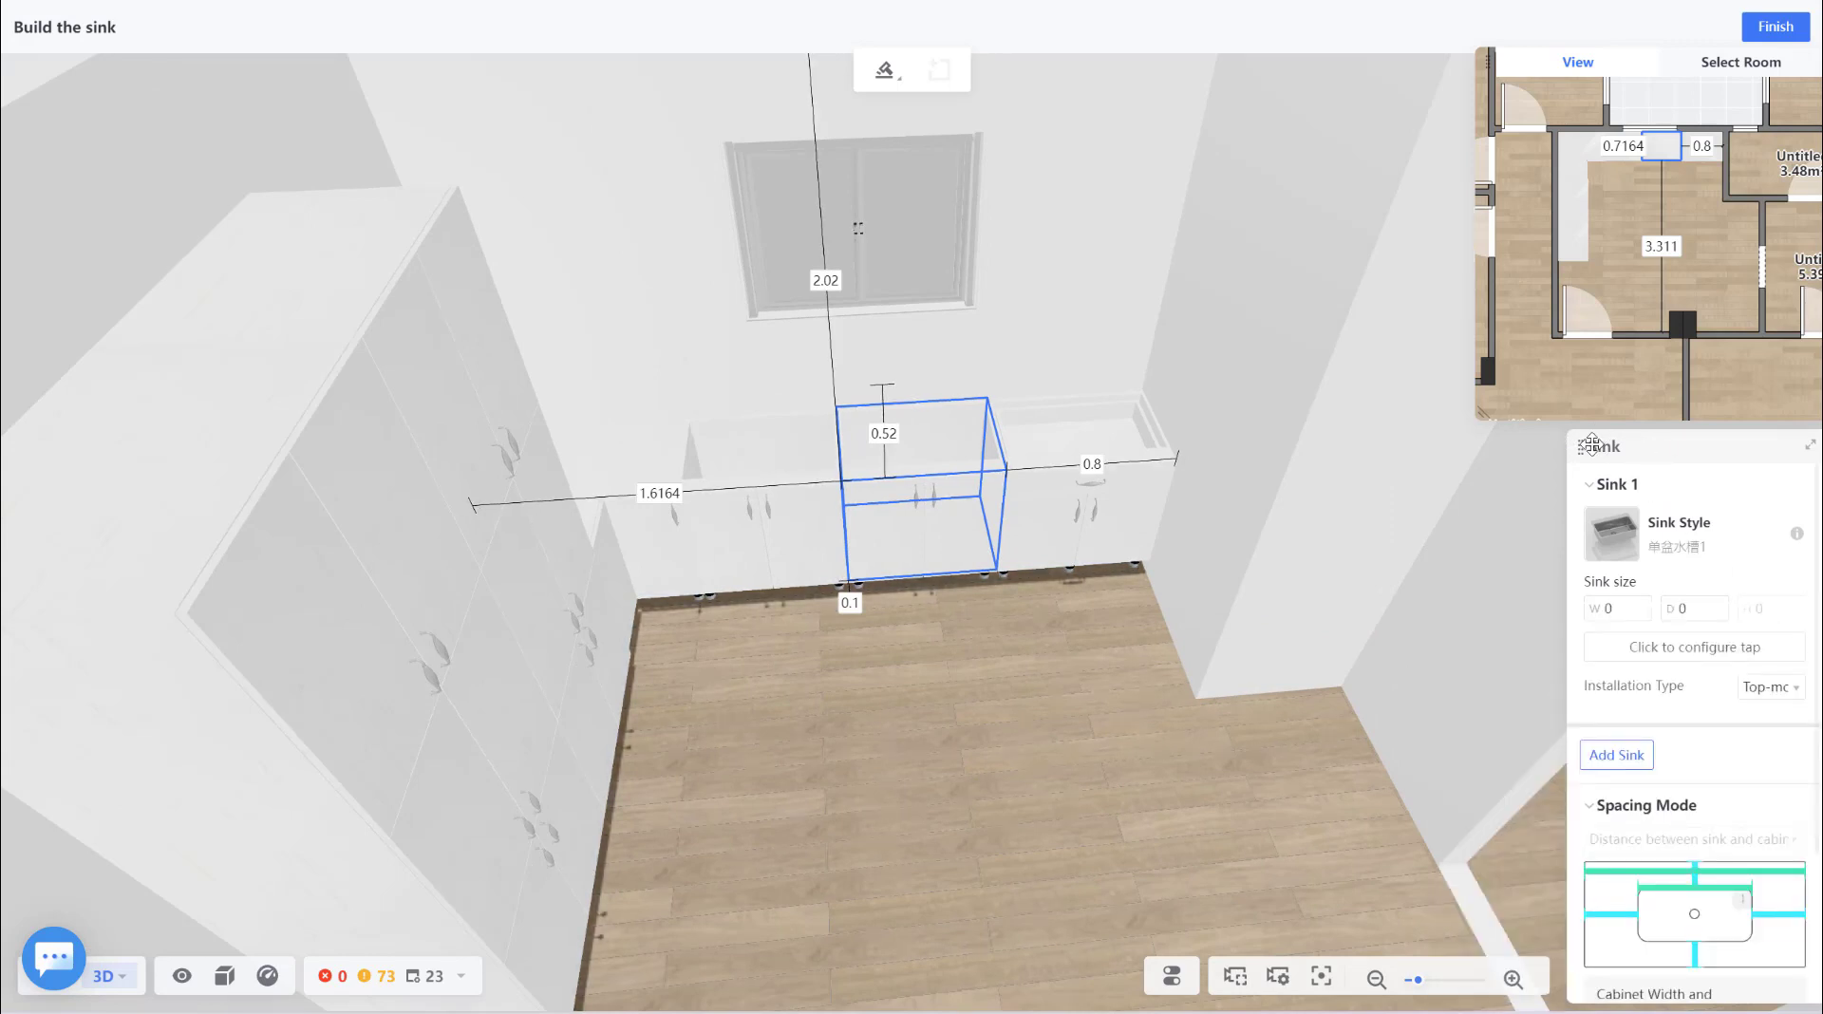
scroll(1692, 668, down, 2)
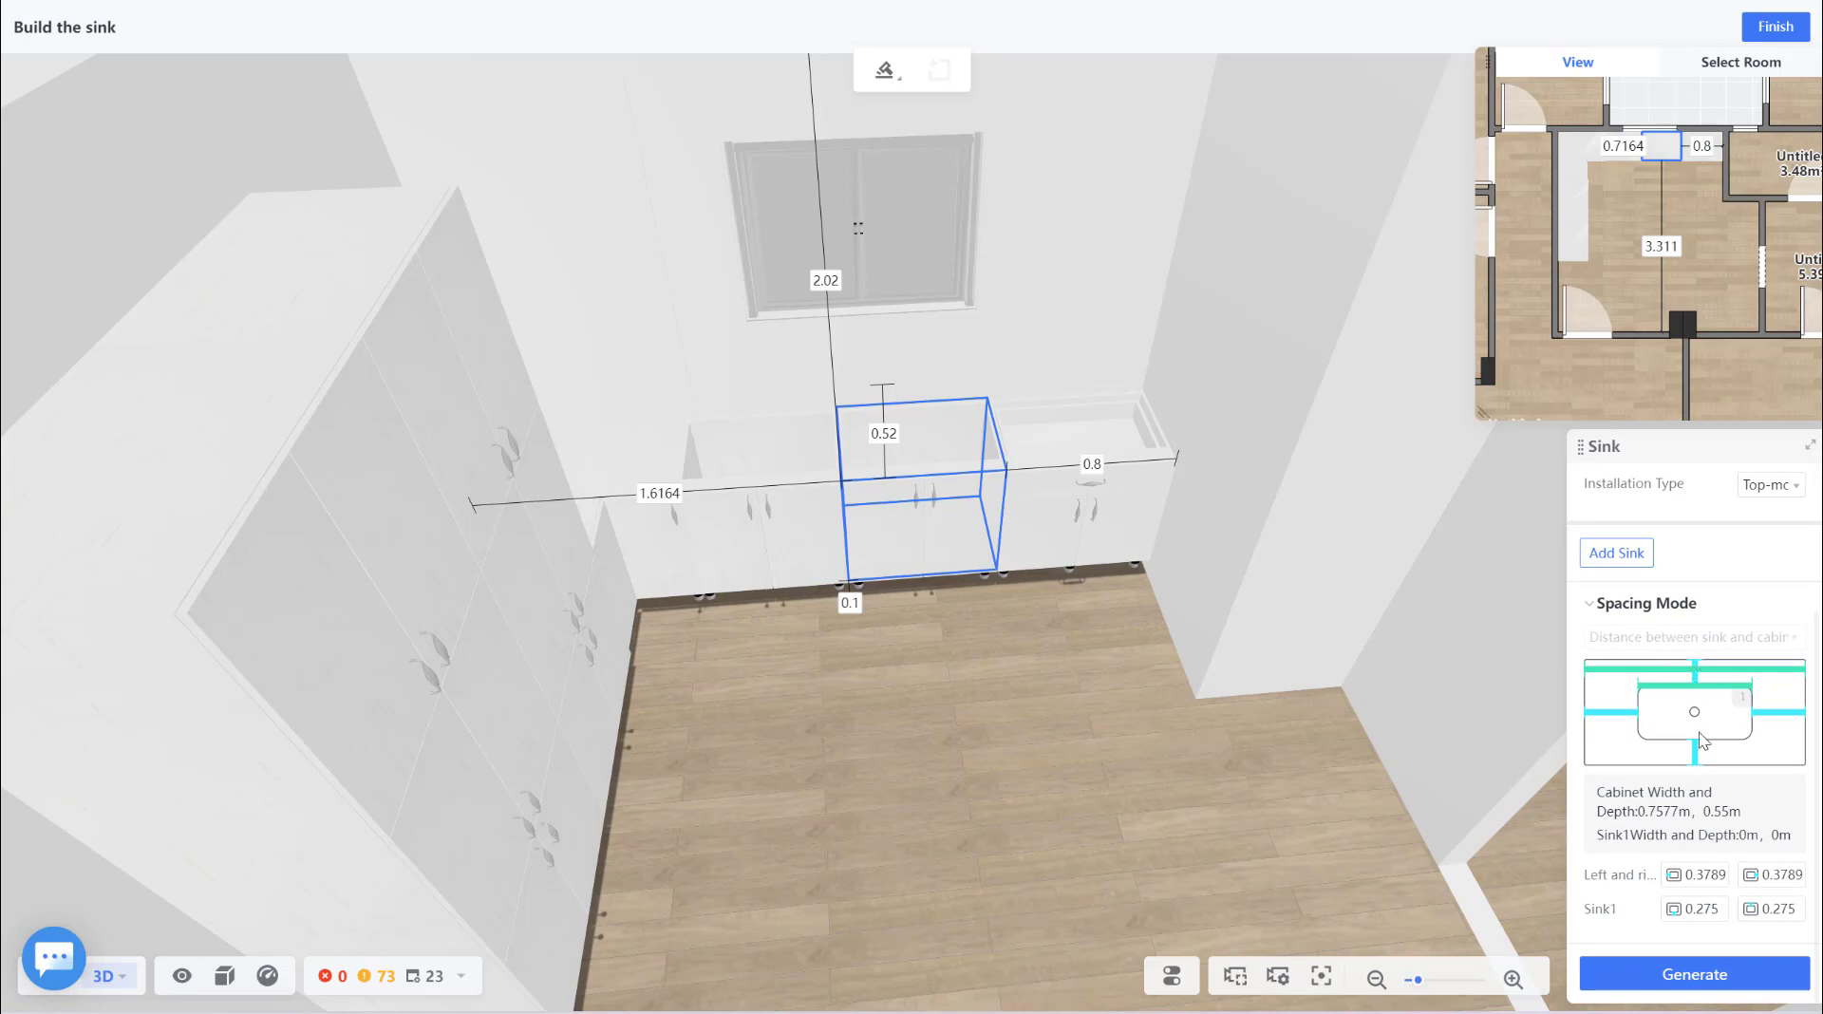
click(1617, 552)
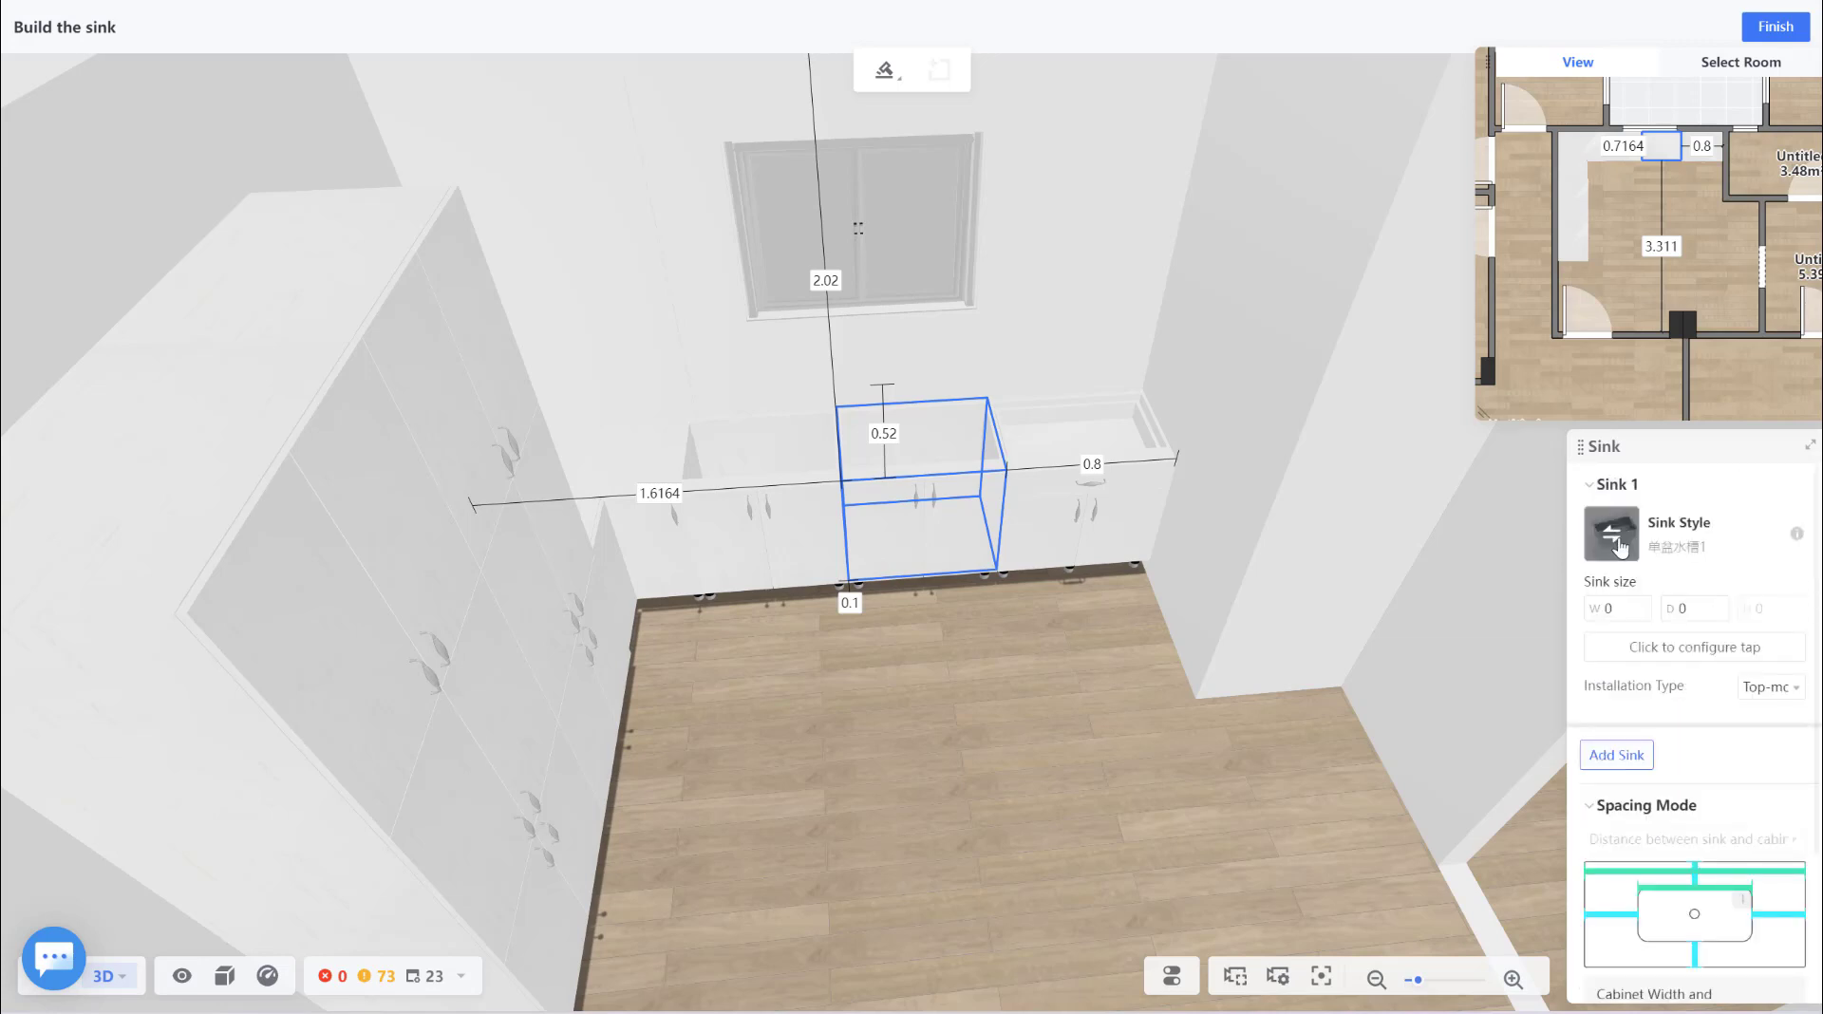
click(1617, 541)
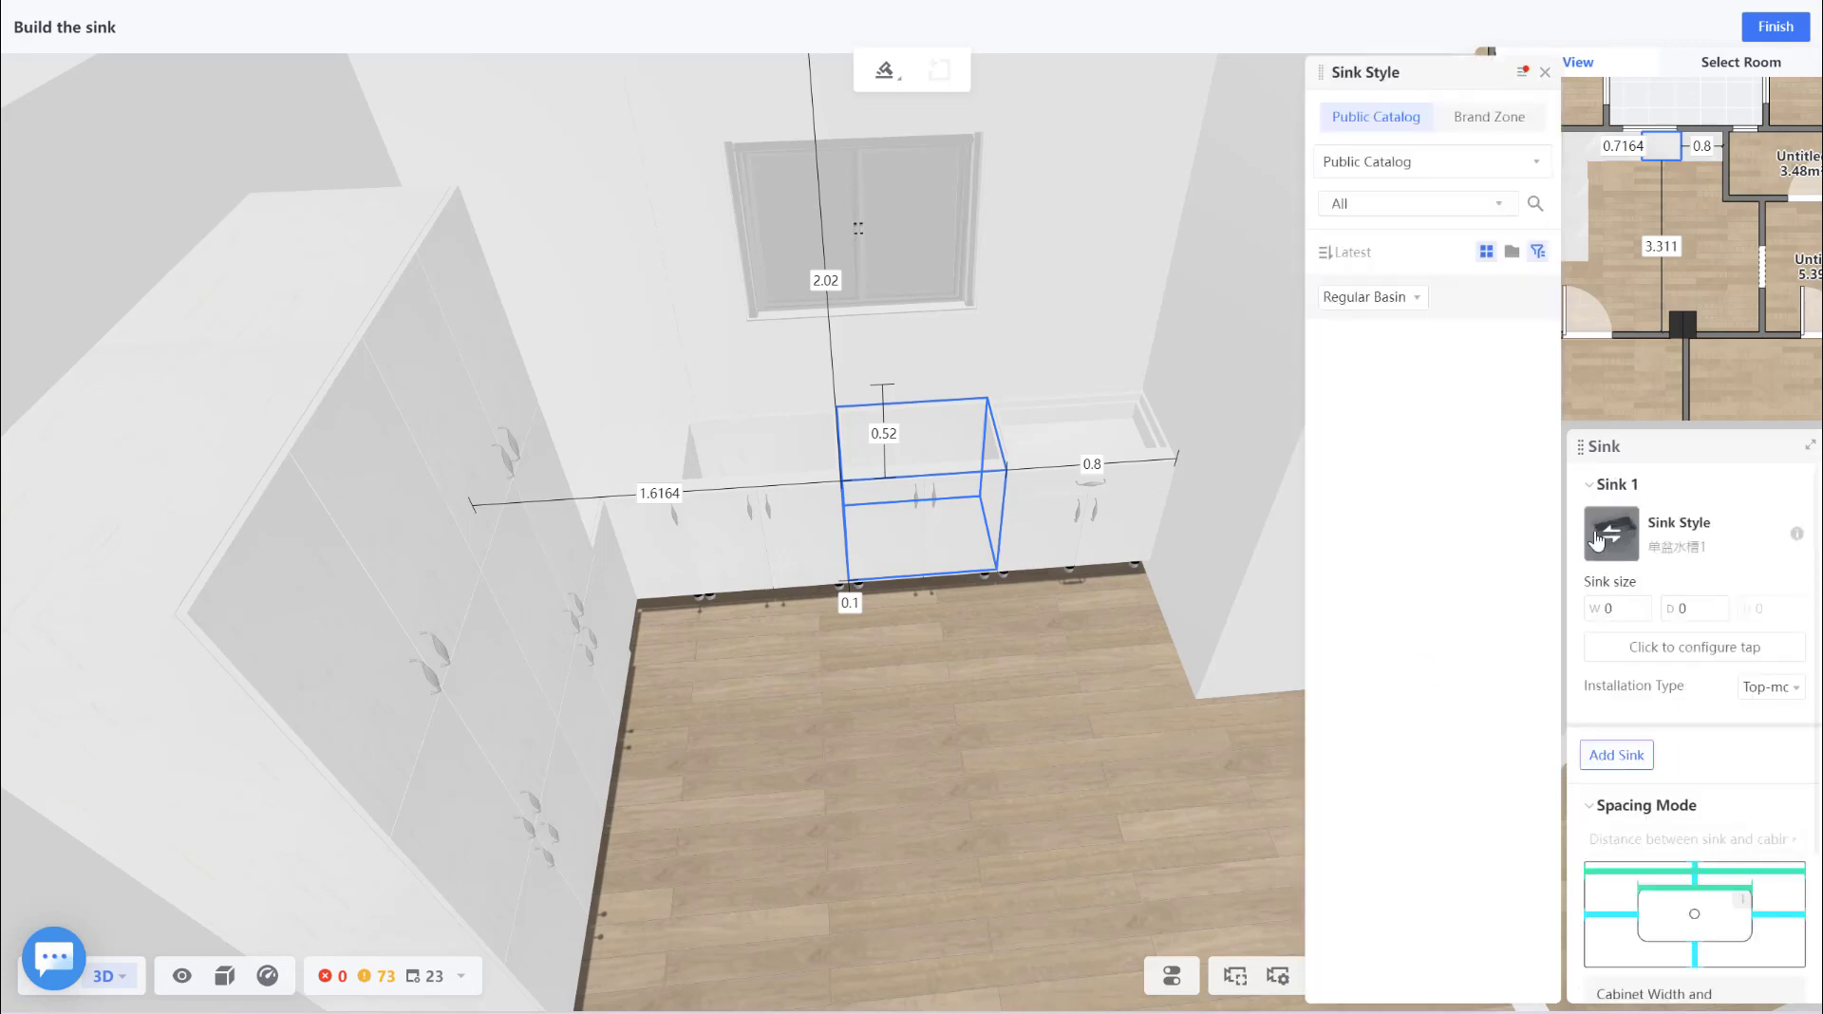
scroll(1432, 415, down, 3)
scroll(1431, 446, down, 3)
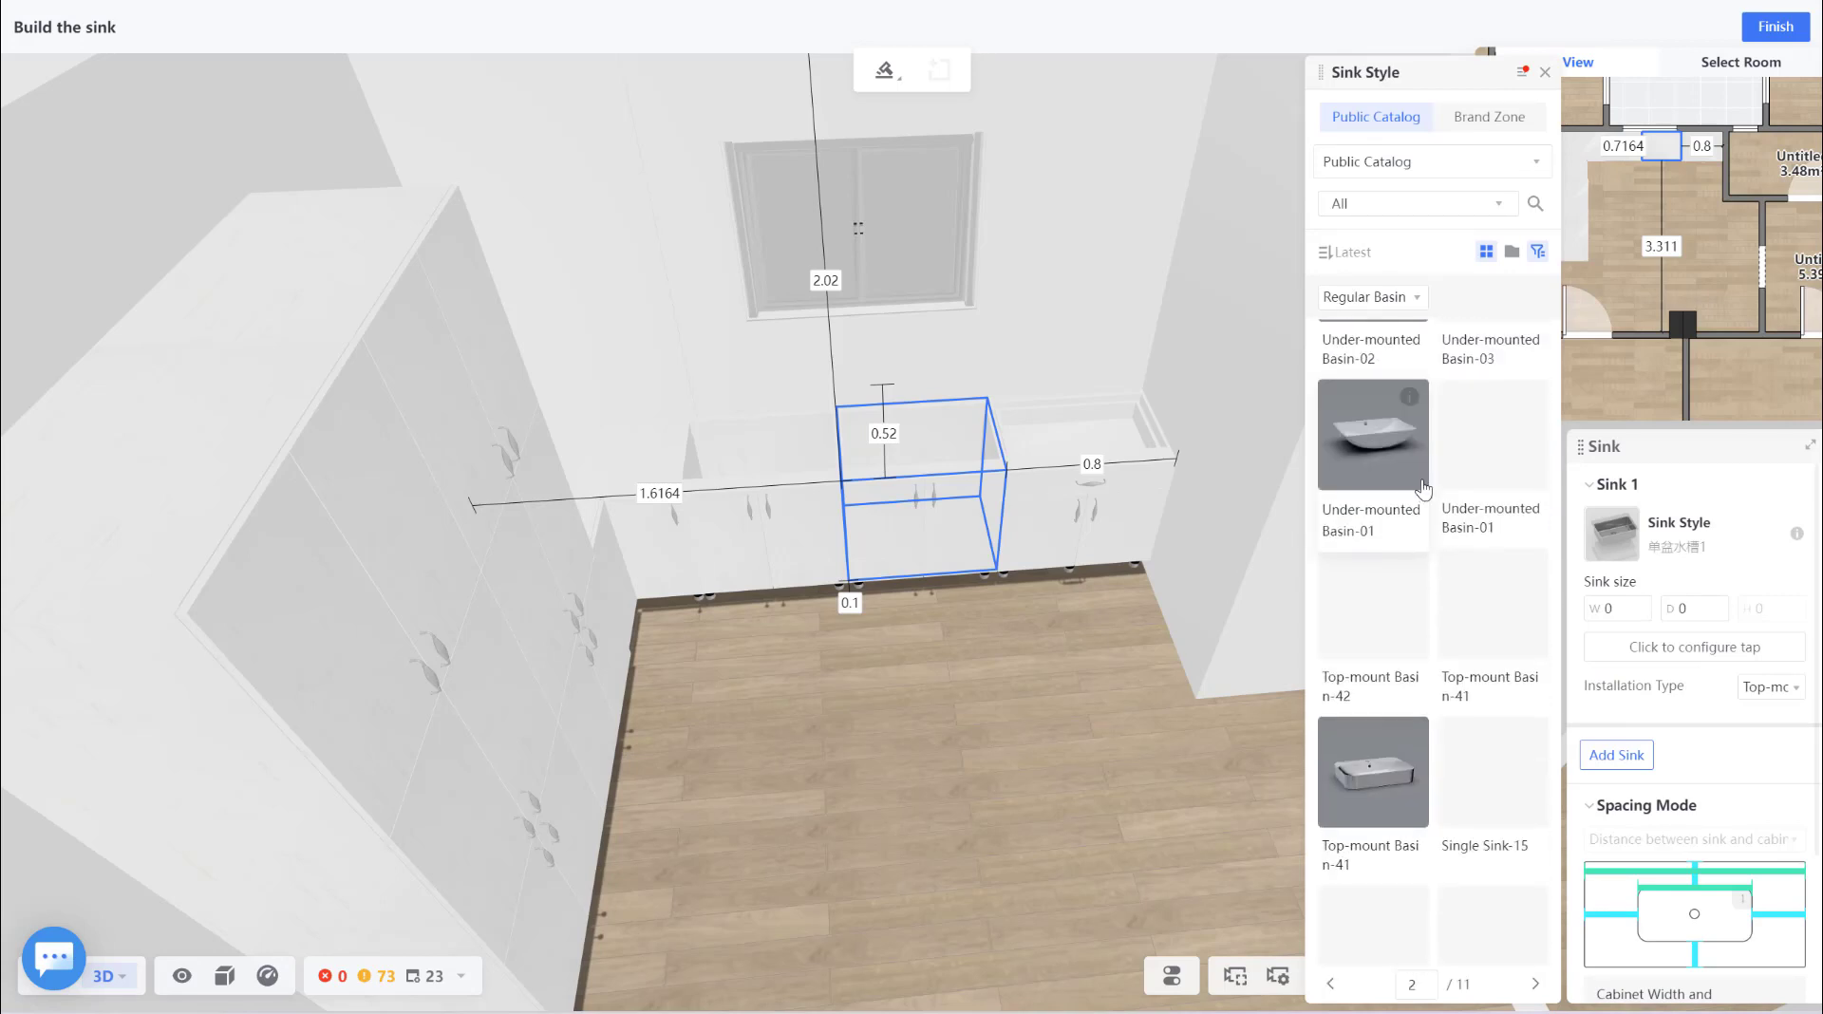
scroll(1430, 475, down, 3)
scroll(1429, 494, down, 3)
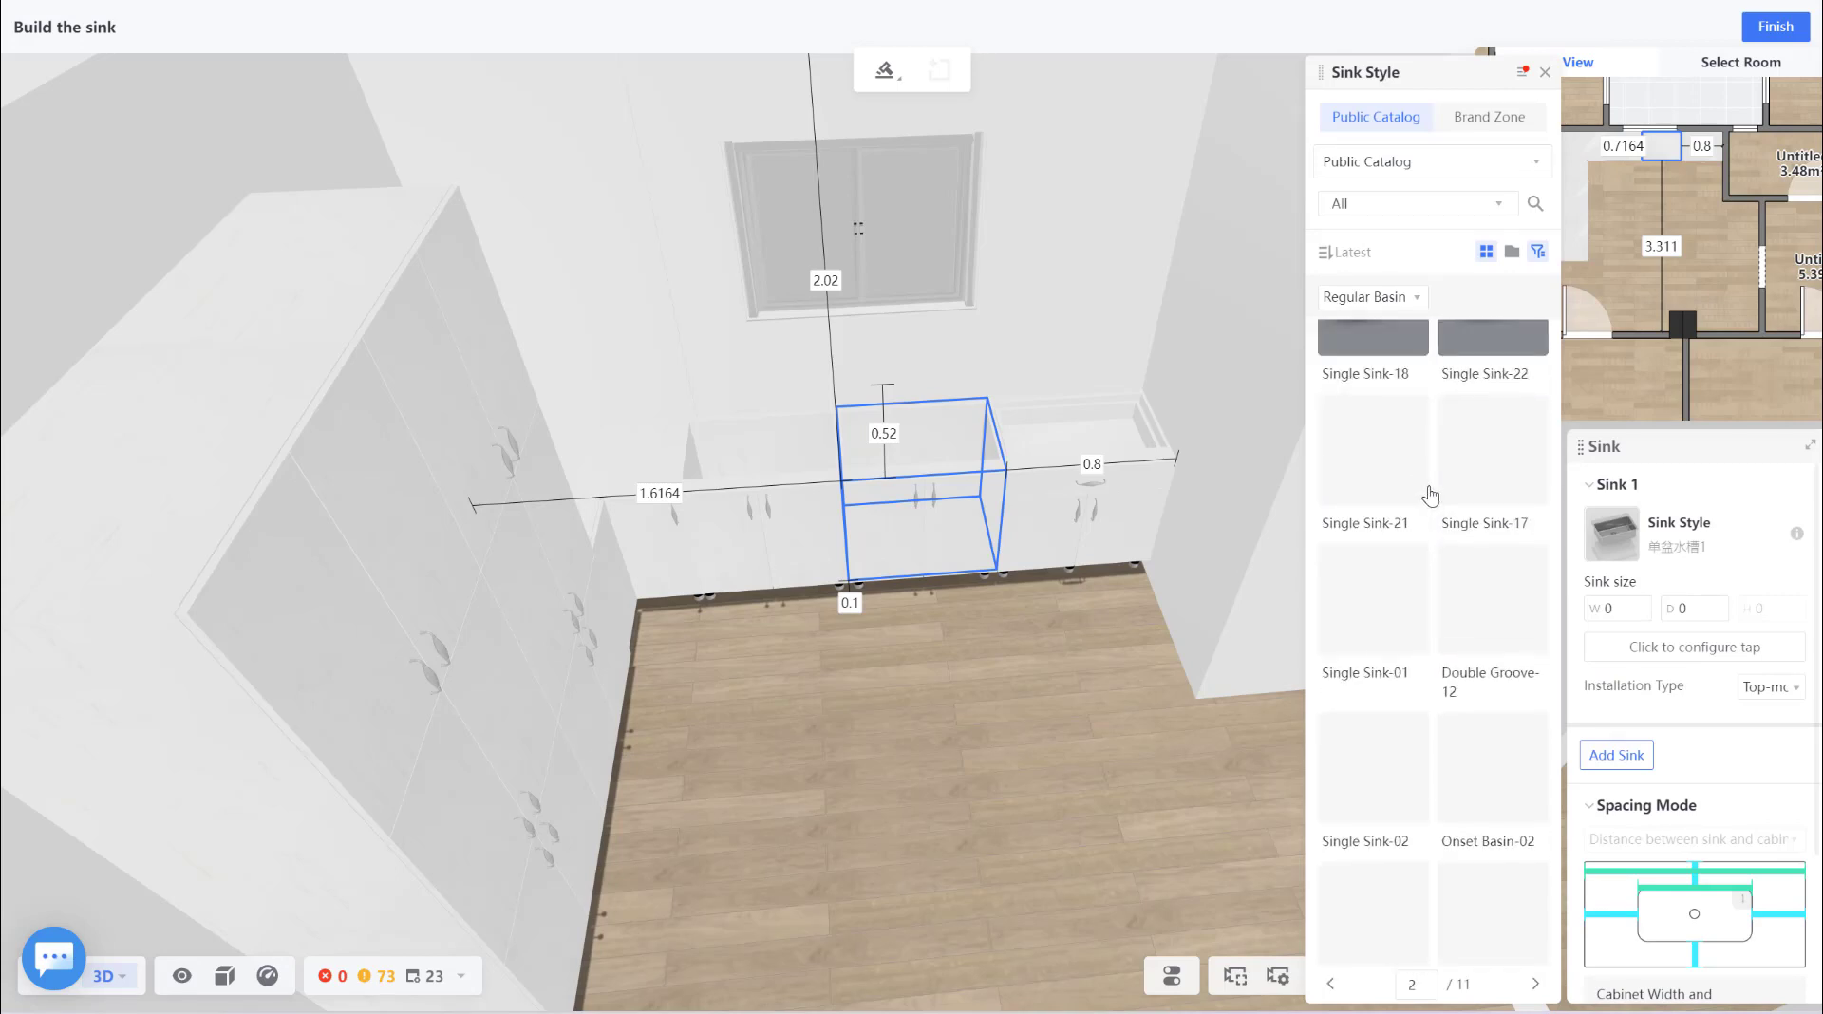
click(1505, 613)
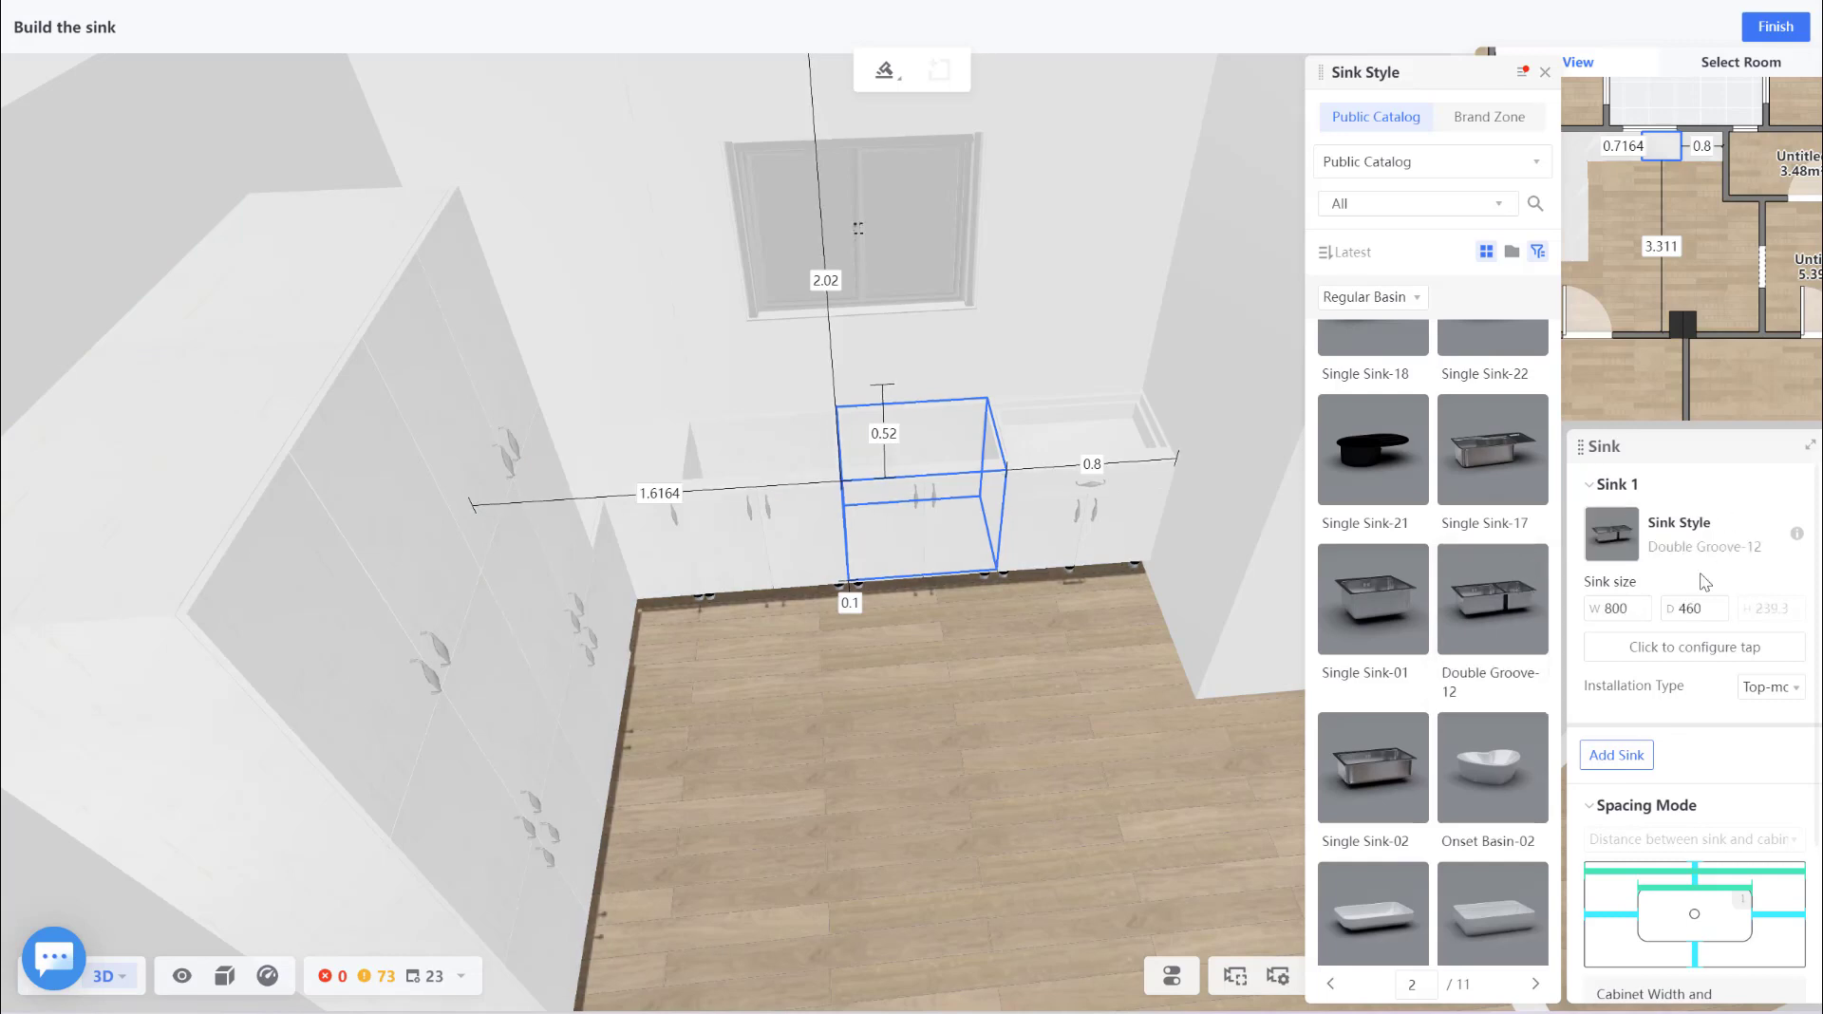
scroll(1690, 608, down, 3)
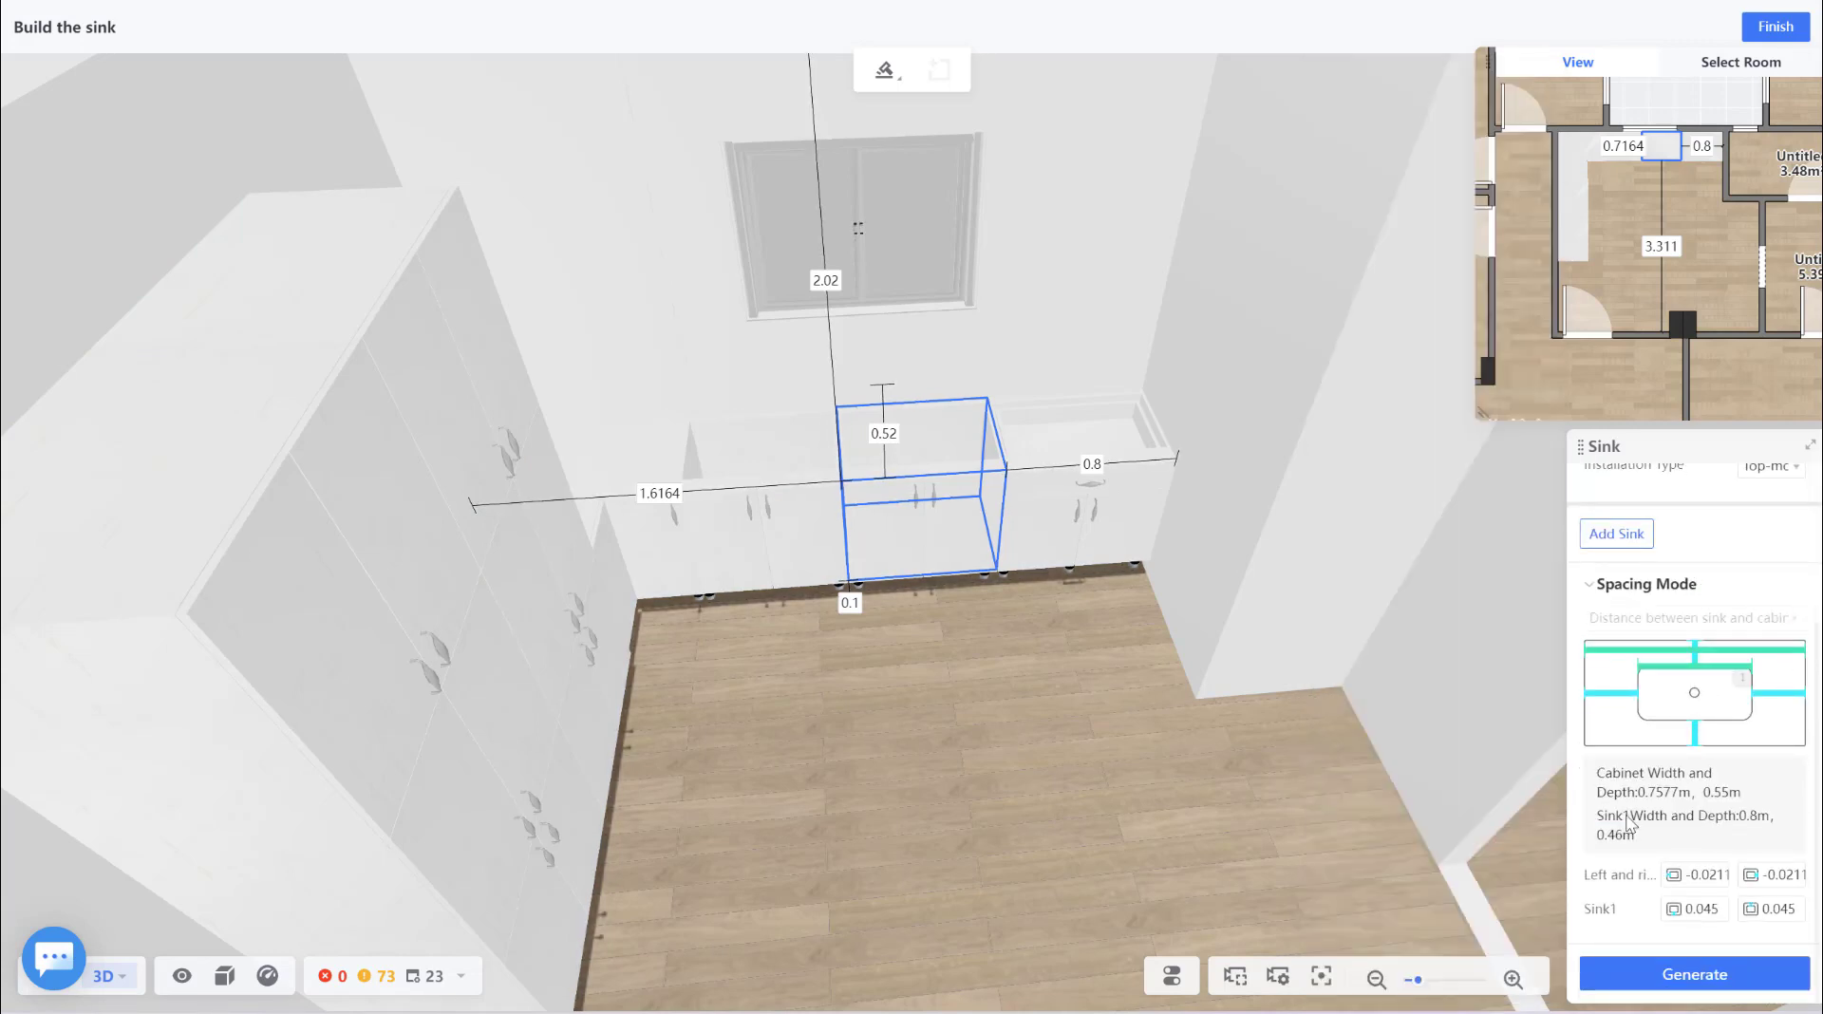
click(1716, 984)
Finish the sink build and select the base cabinet right of the sink.
click(1790, 29)
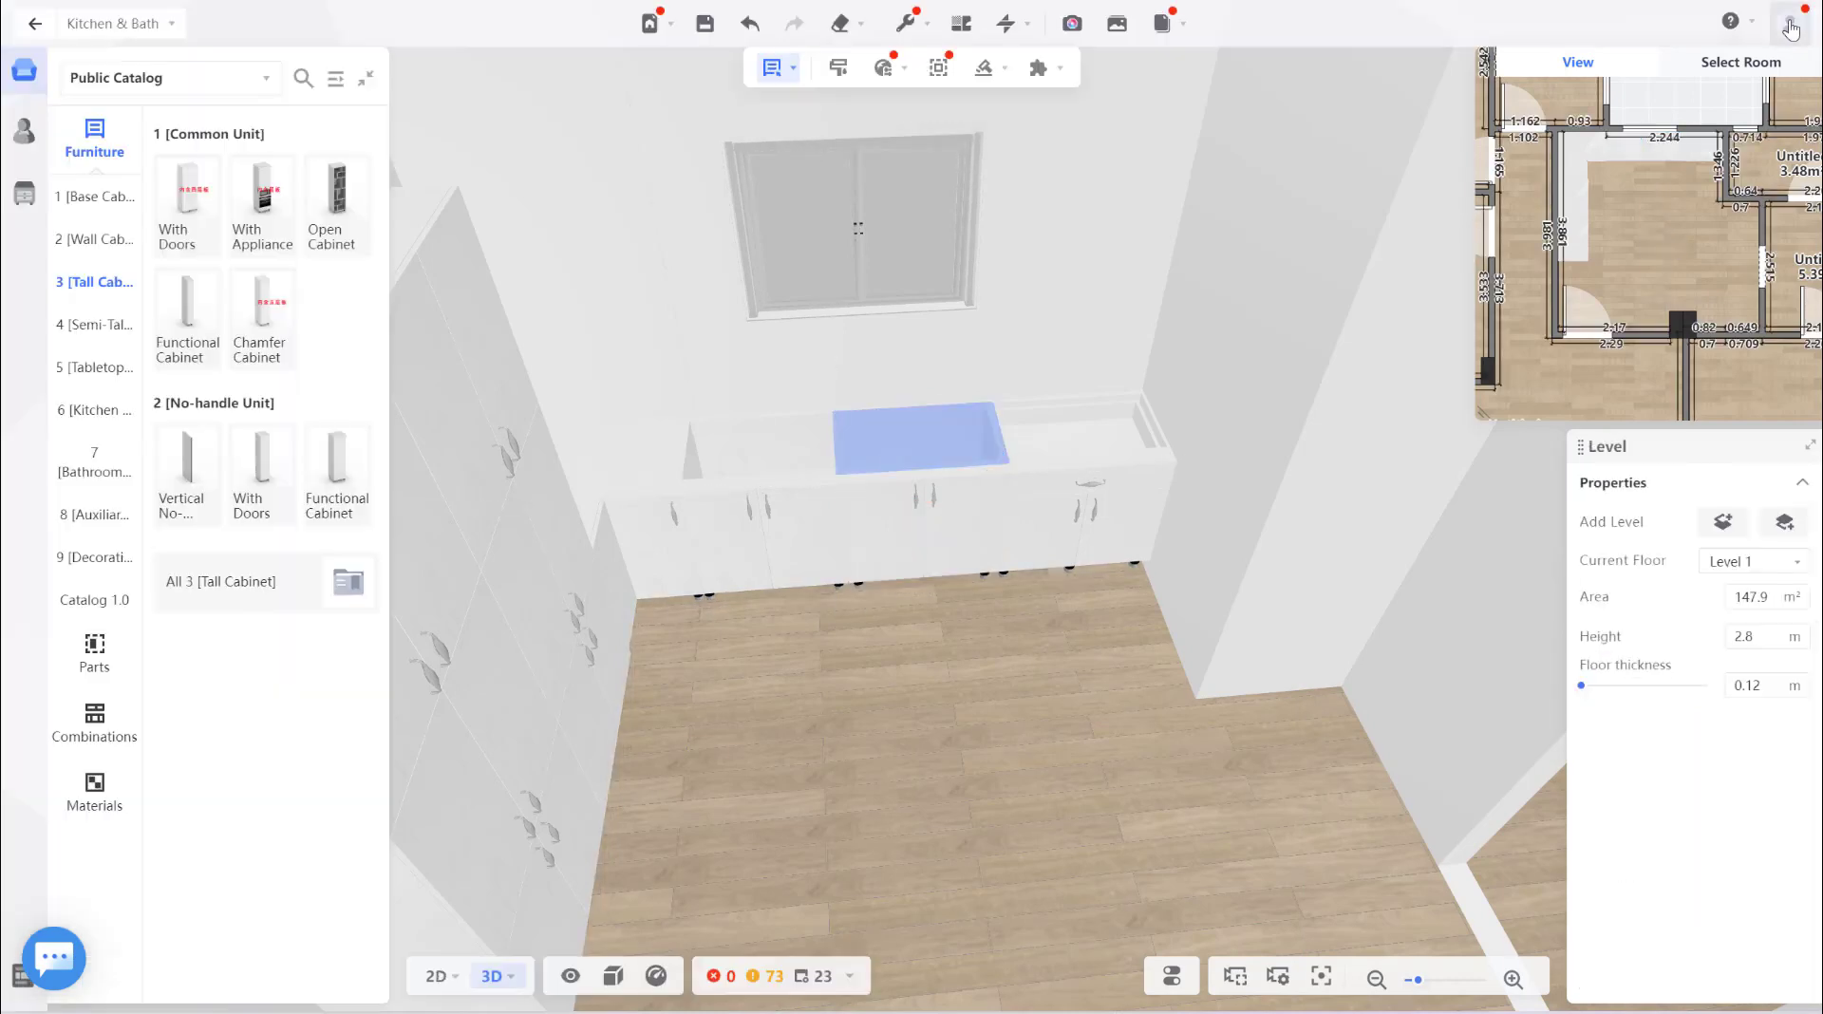
scroll(897, 446, up, 2)
scroll(883, 426, up, 2)
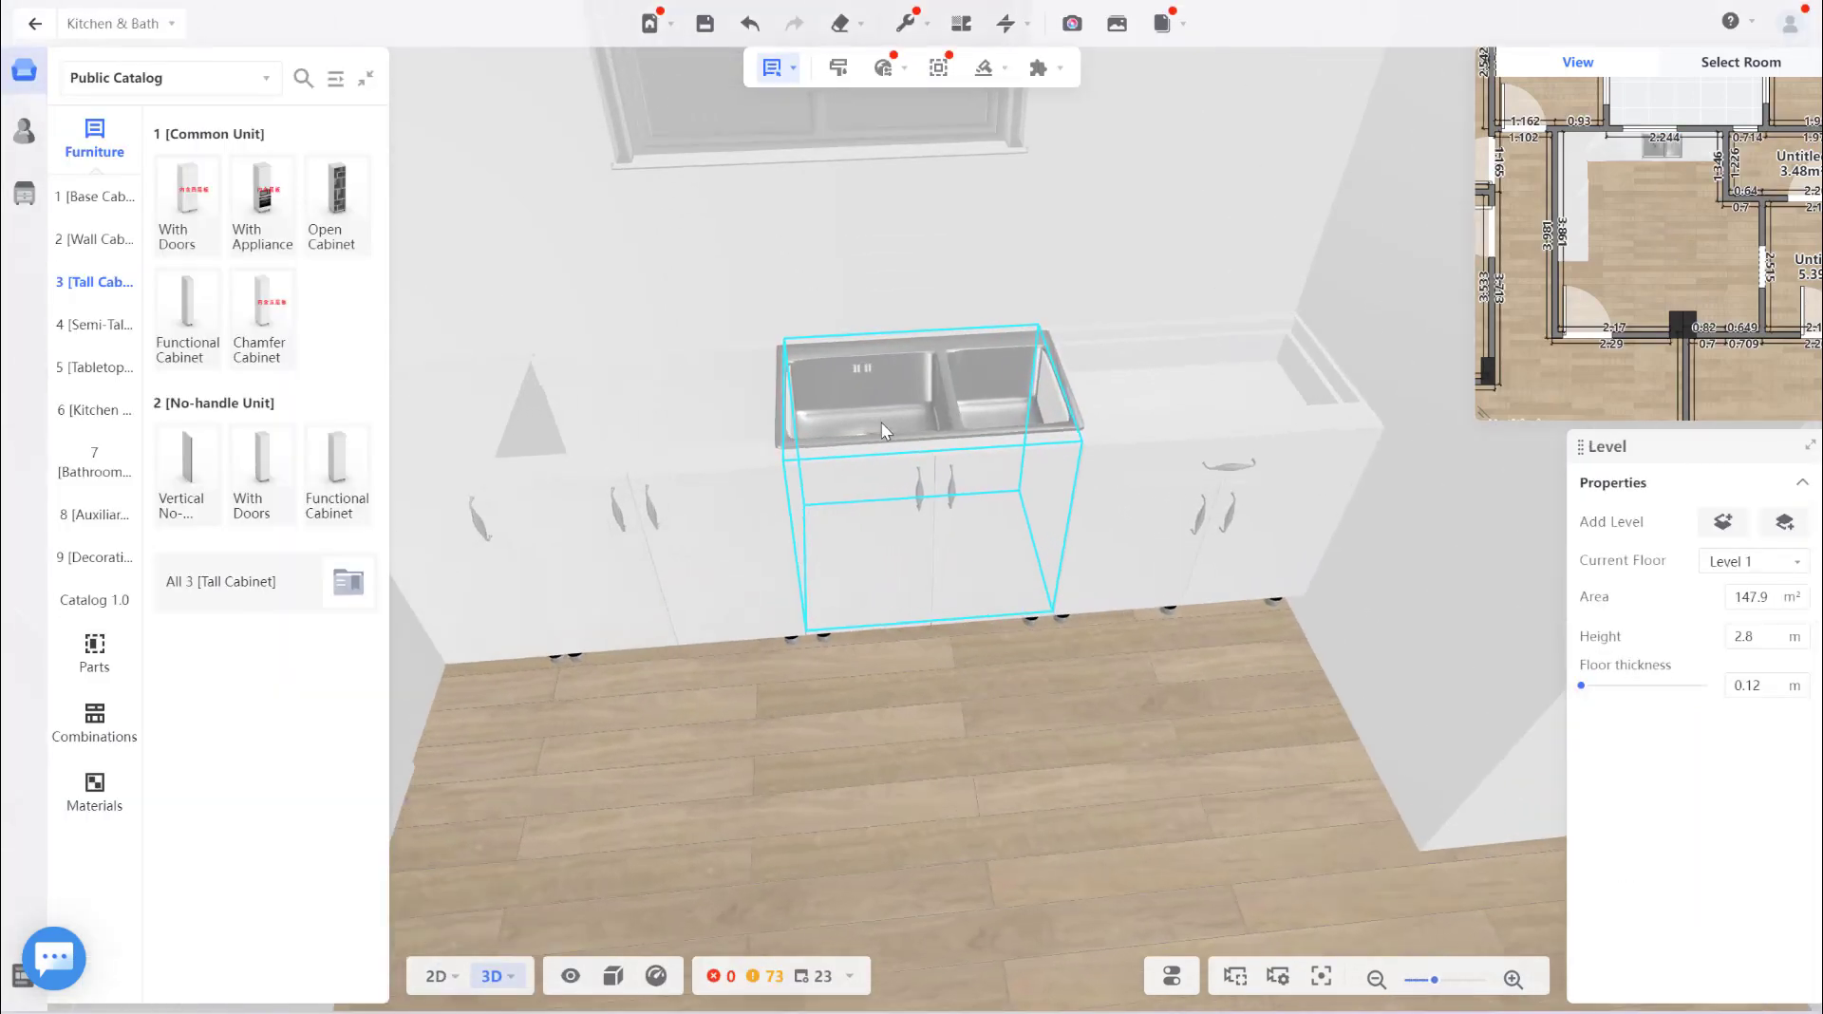
drag(881, 424, 1013, 368)
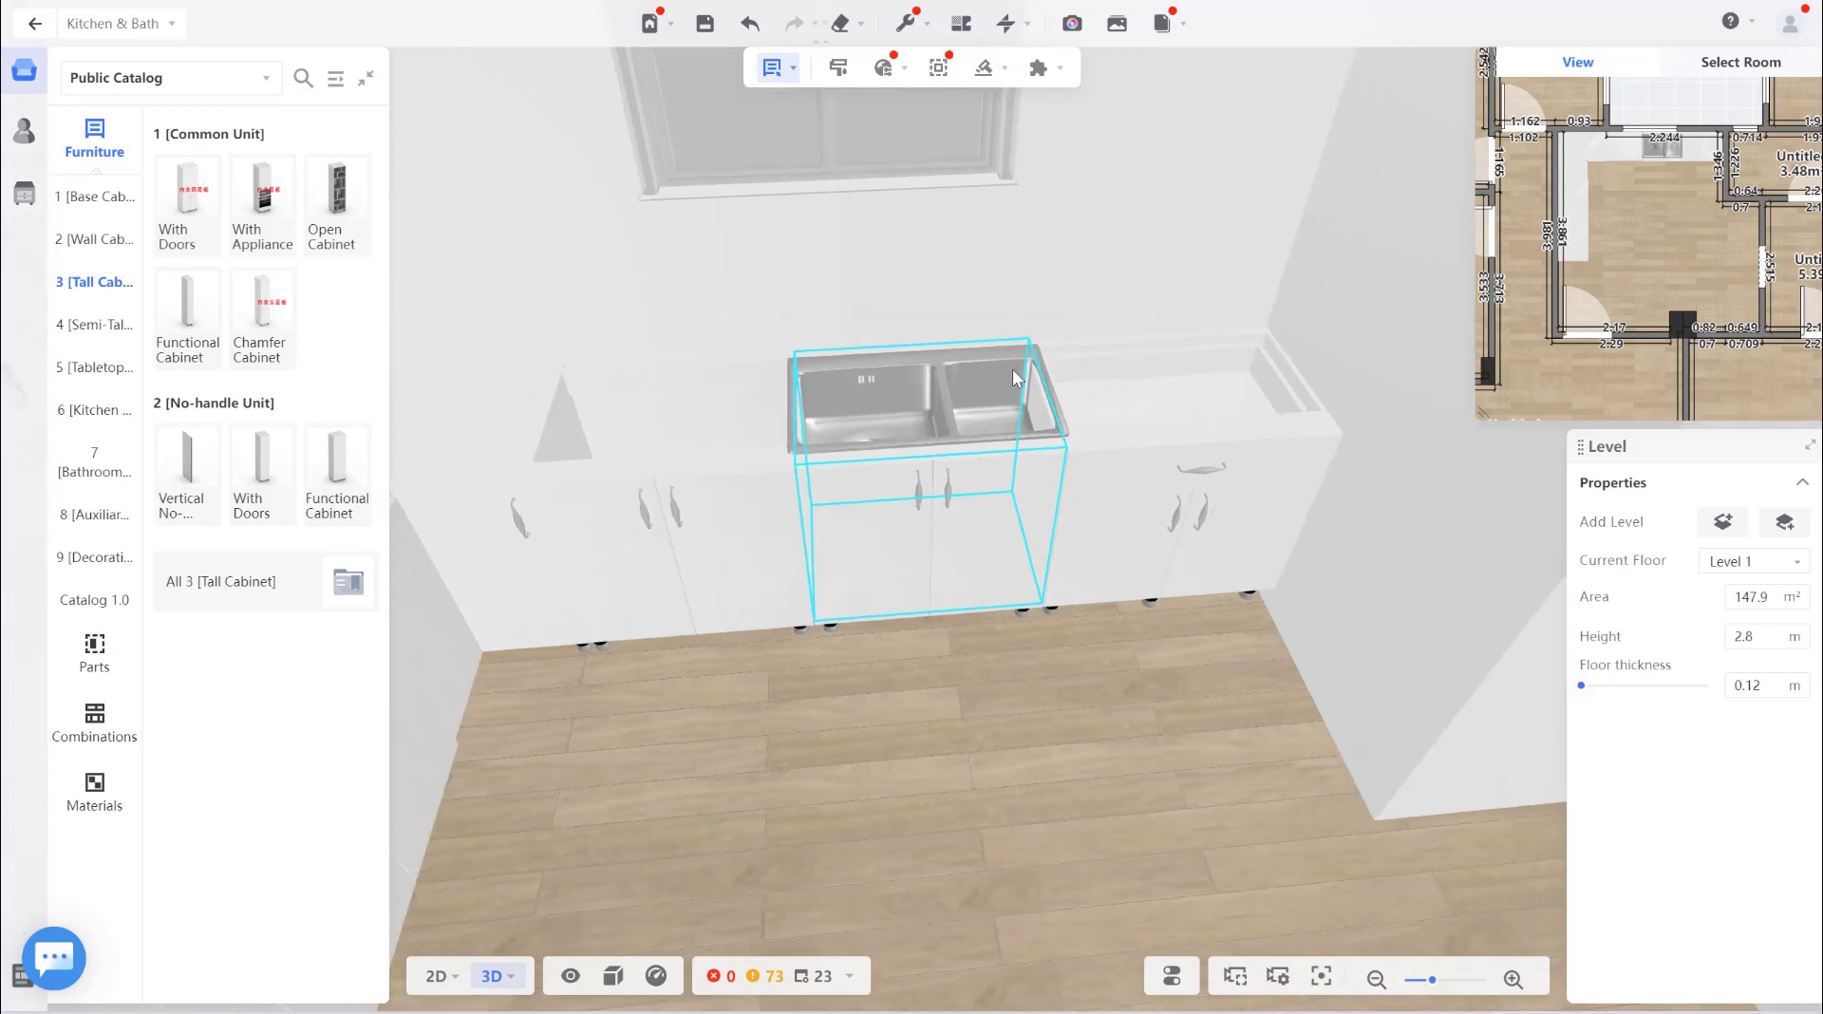
scroll(1016, 399, down, 3)
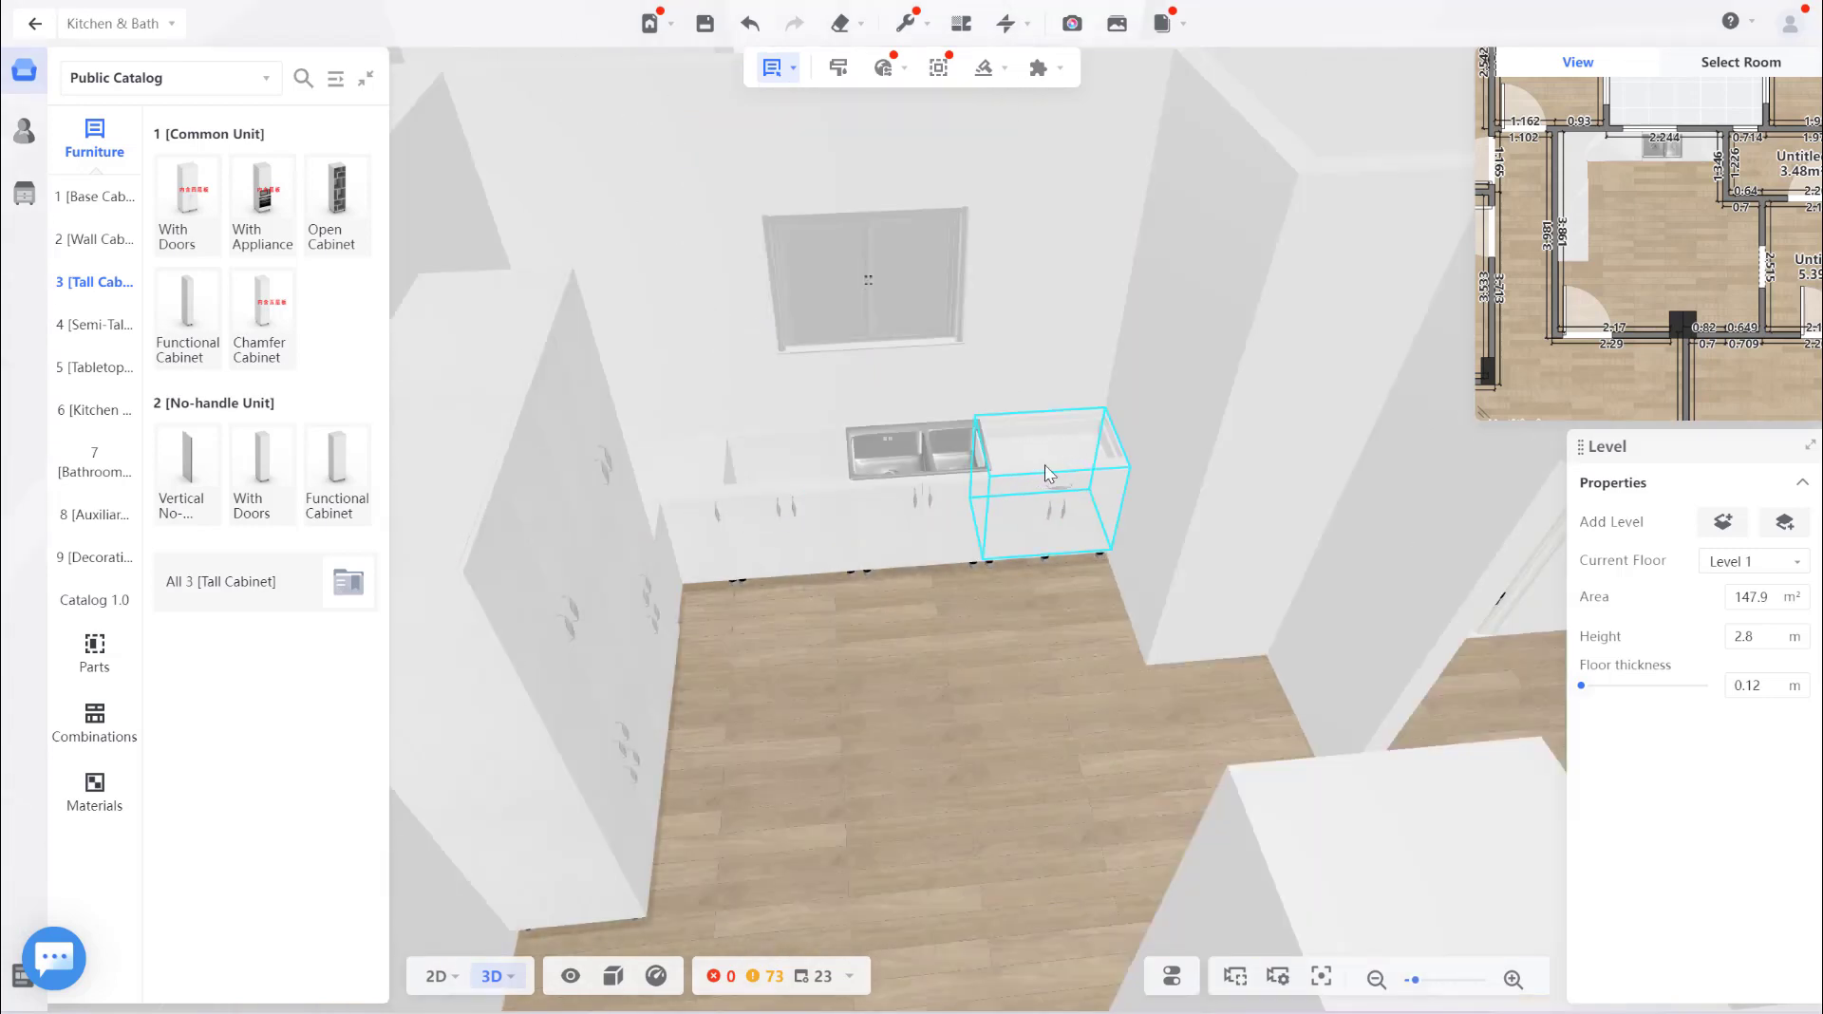
click(1049, 475)
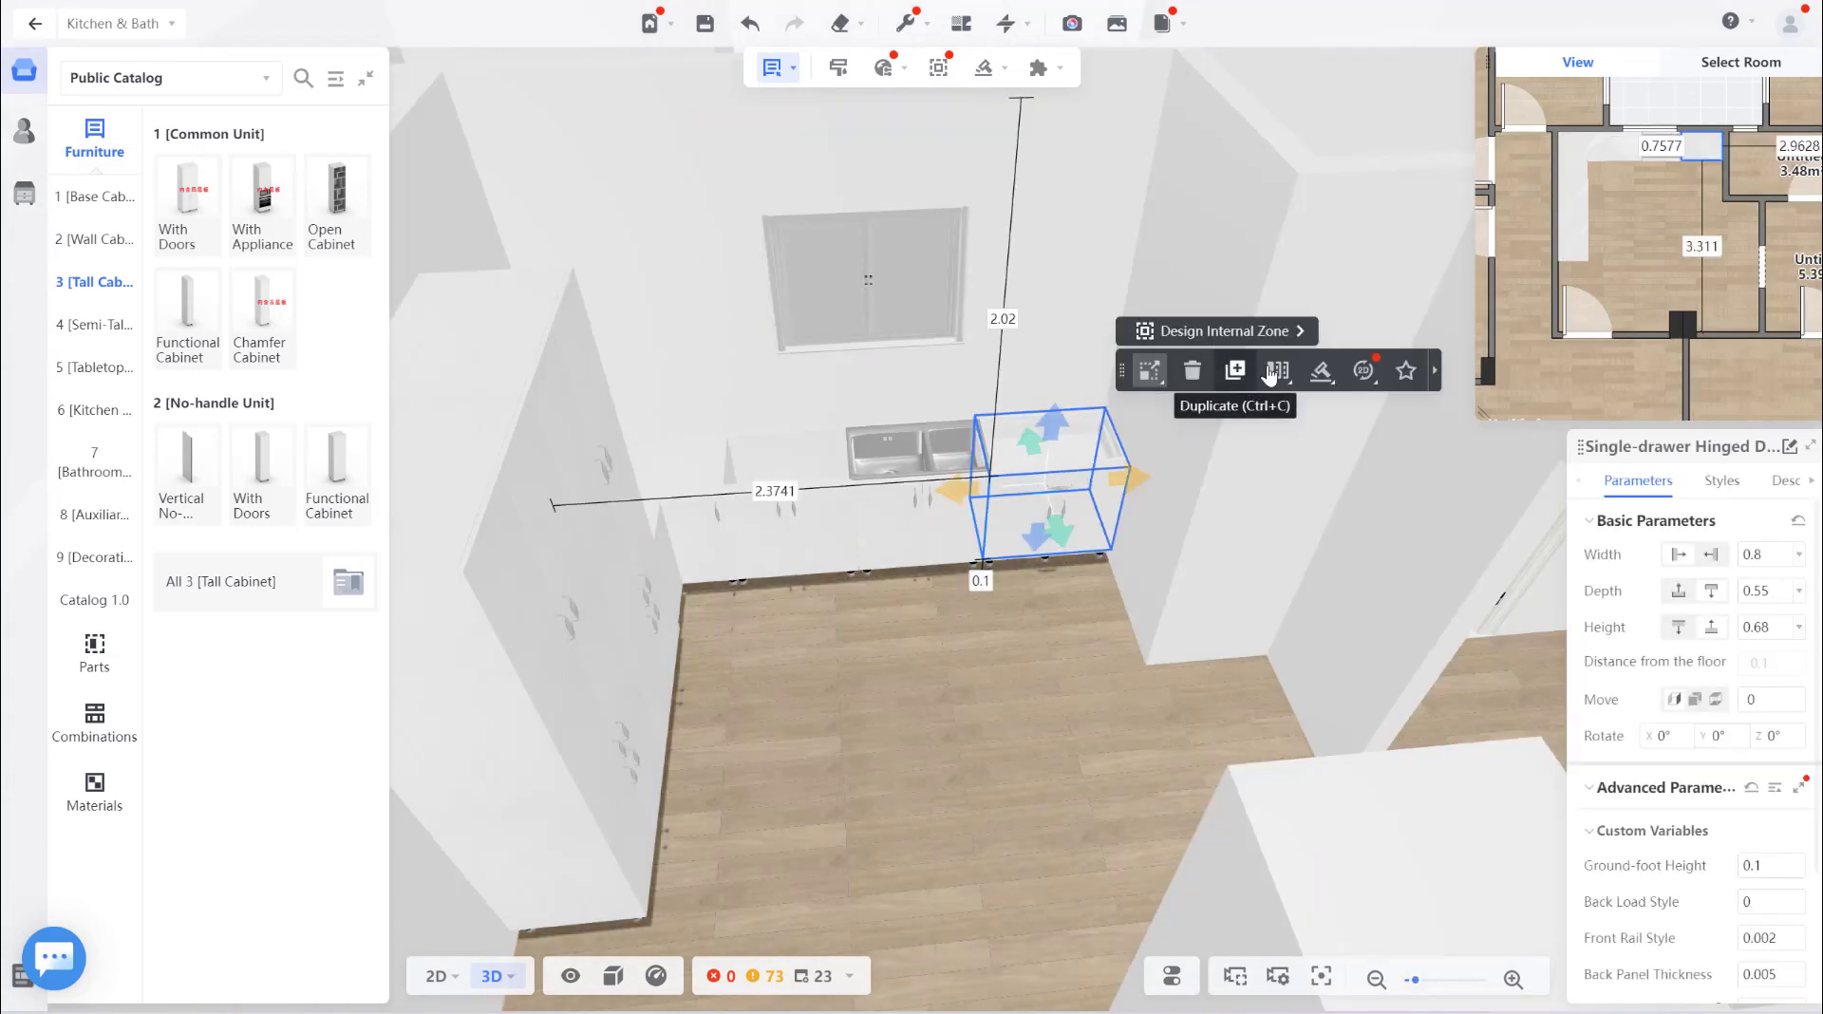
mouse_move(1320, 371)
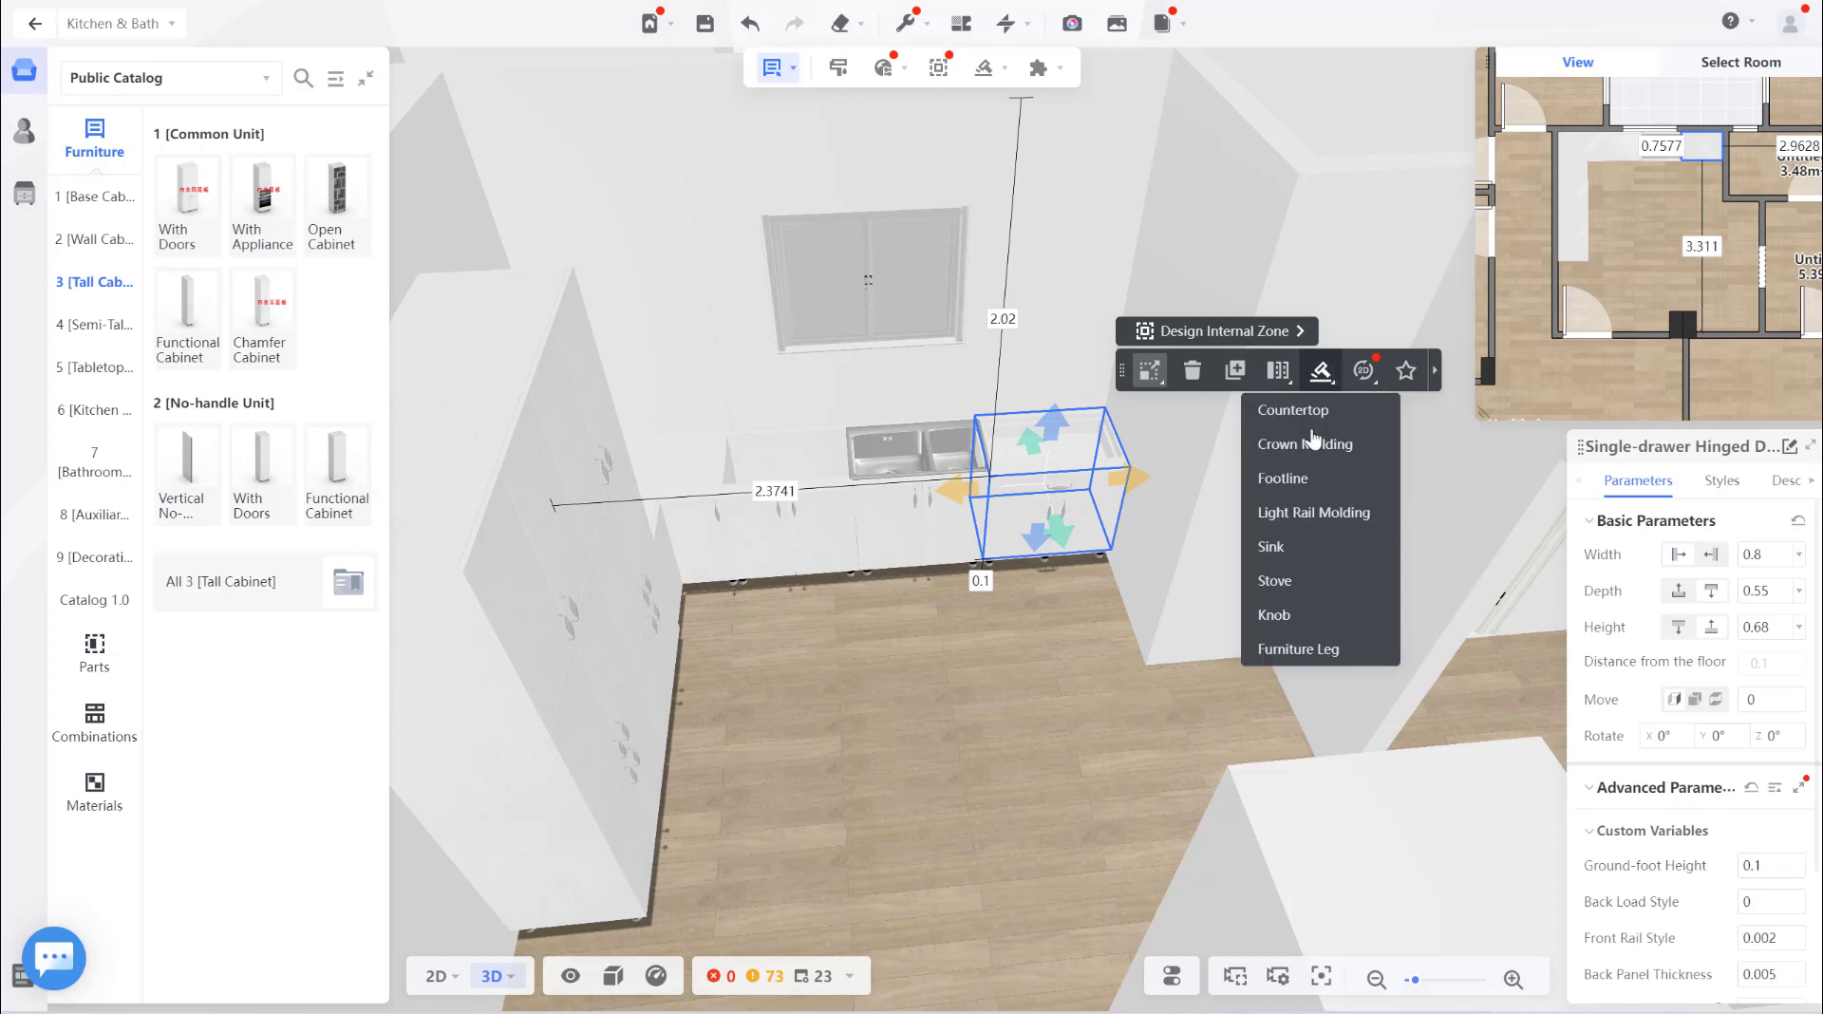
Generate a Gas Cooktop-6 stovetop on the cabinet right of the sink.
click(1311, 582)
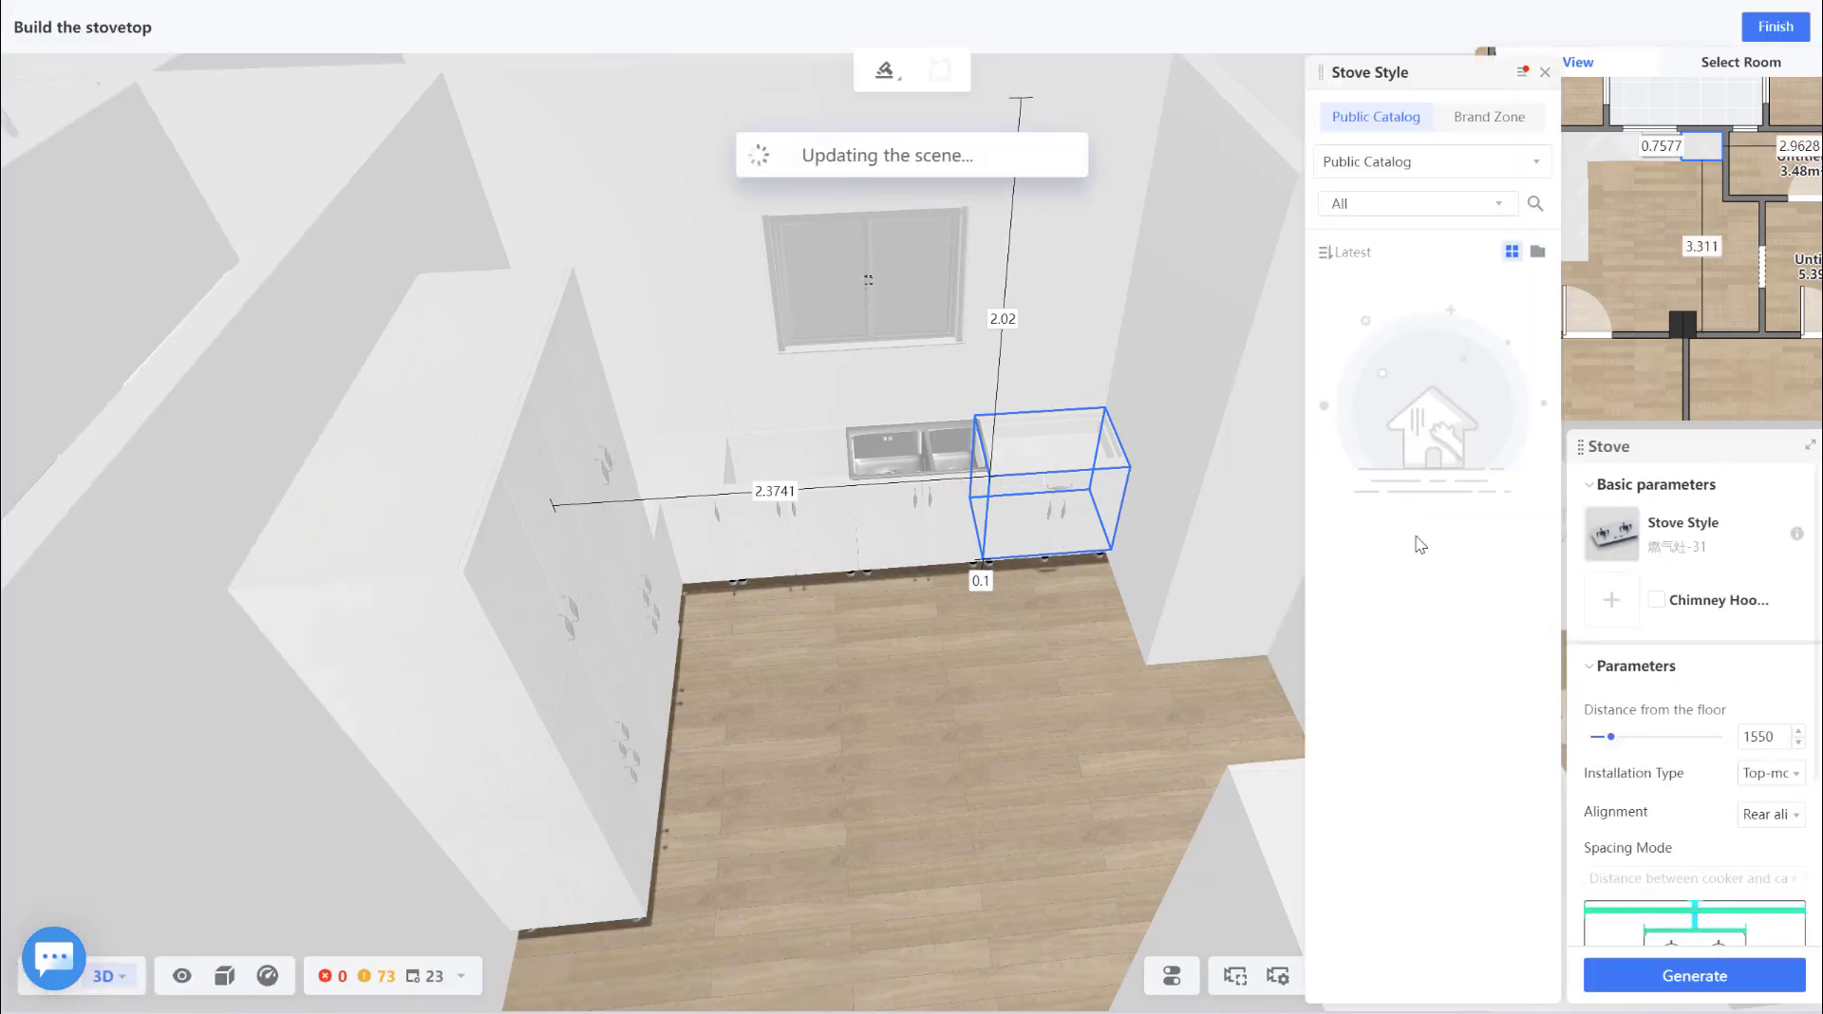
scroll(1392, 525, down, 2)
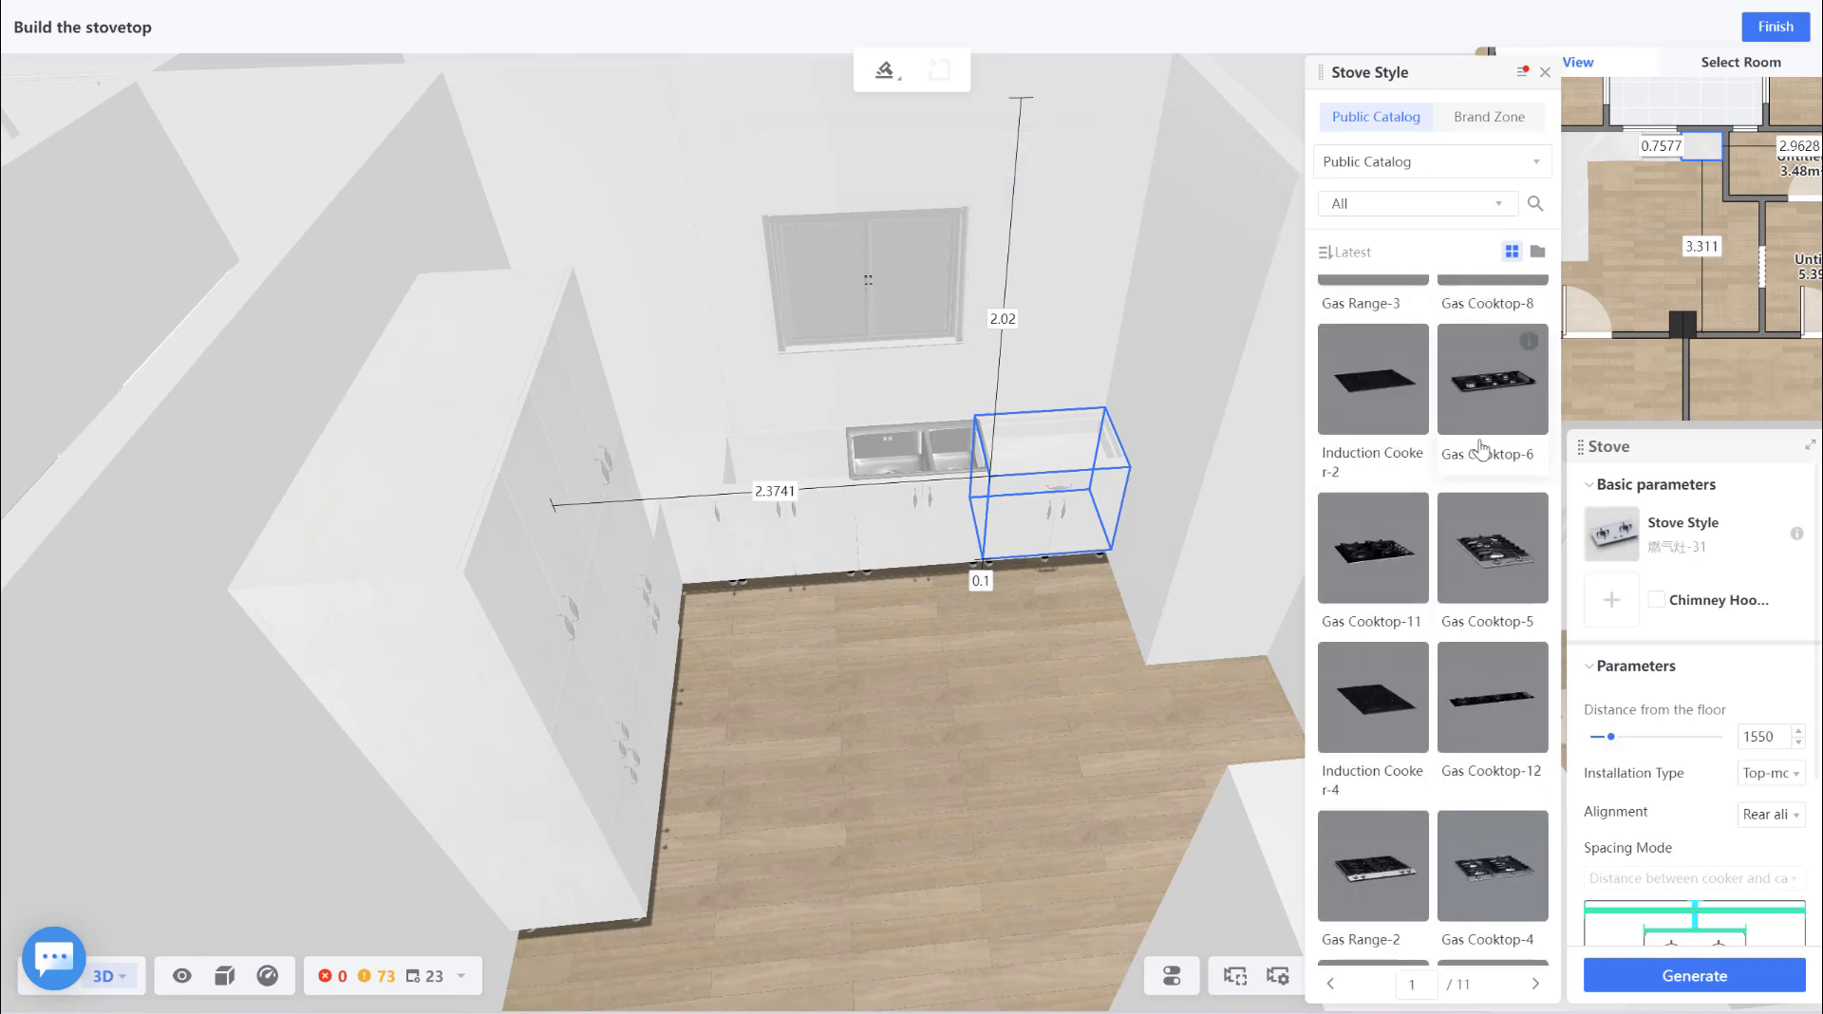
click(1500, 397)
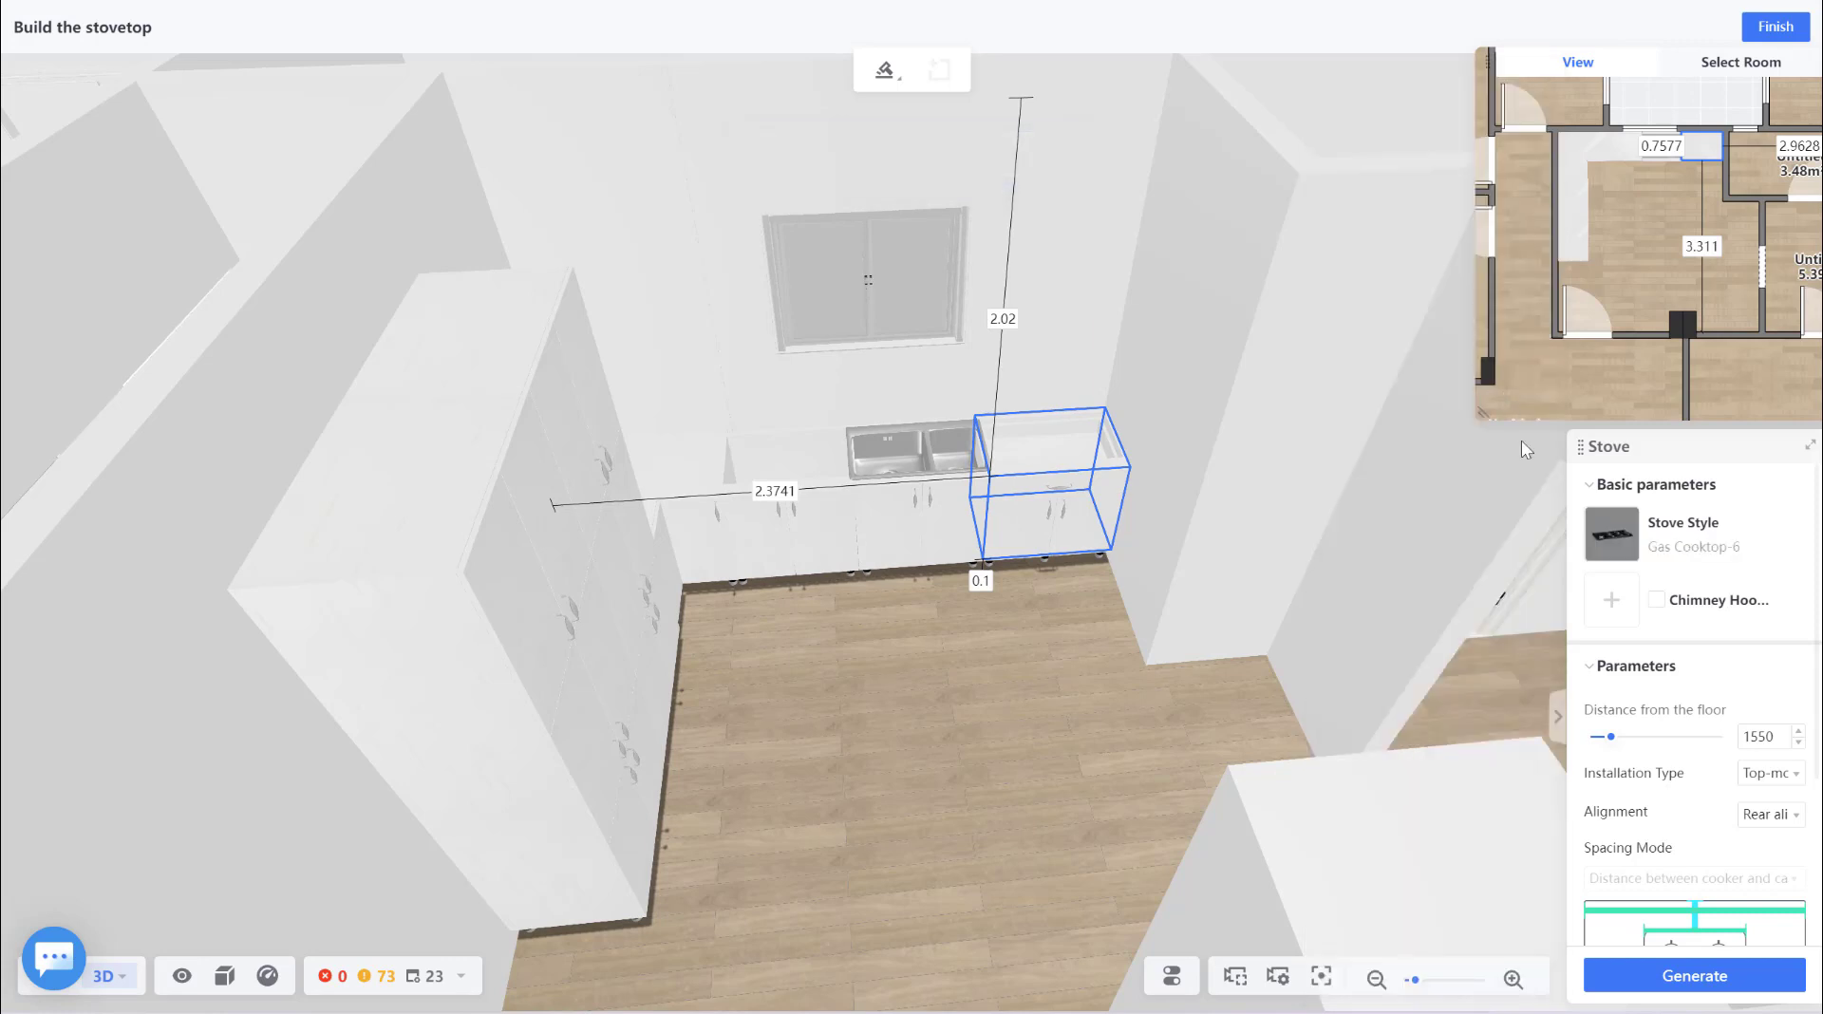
click(1688, 974)
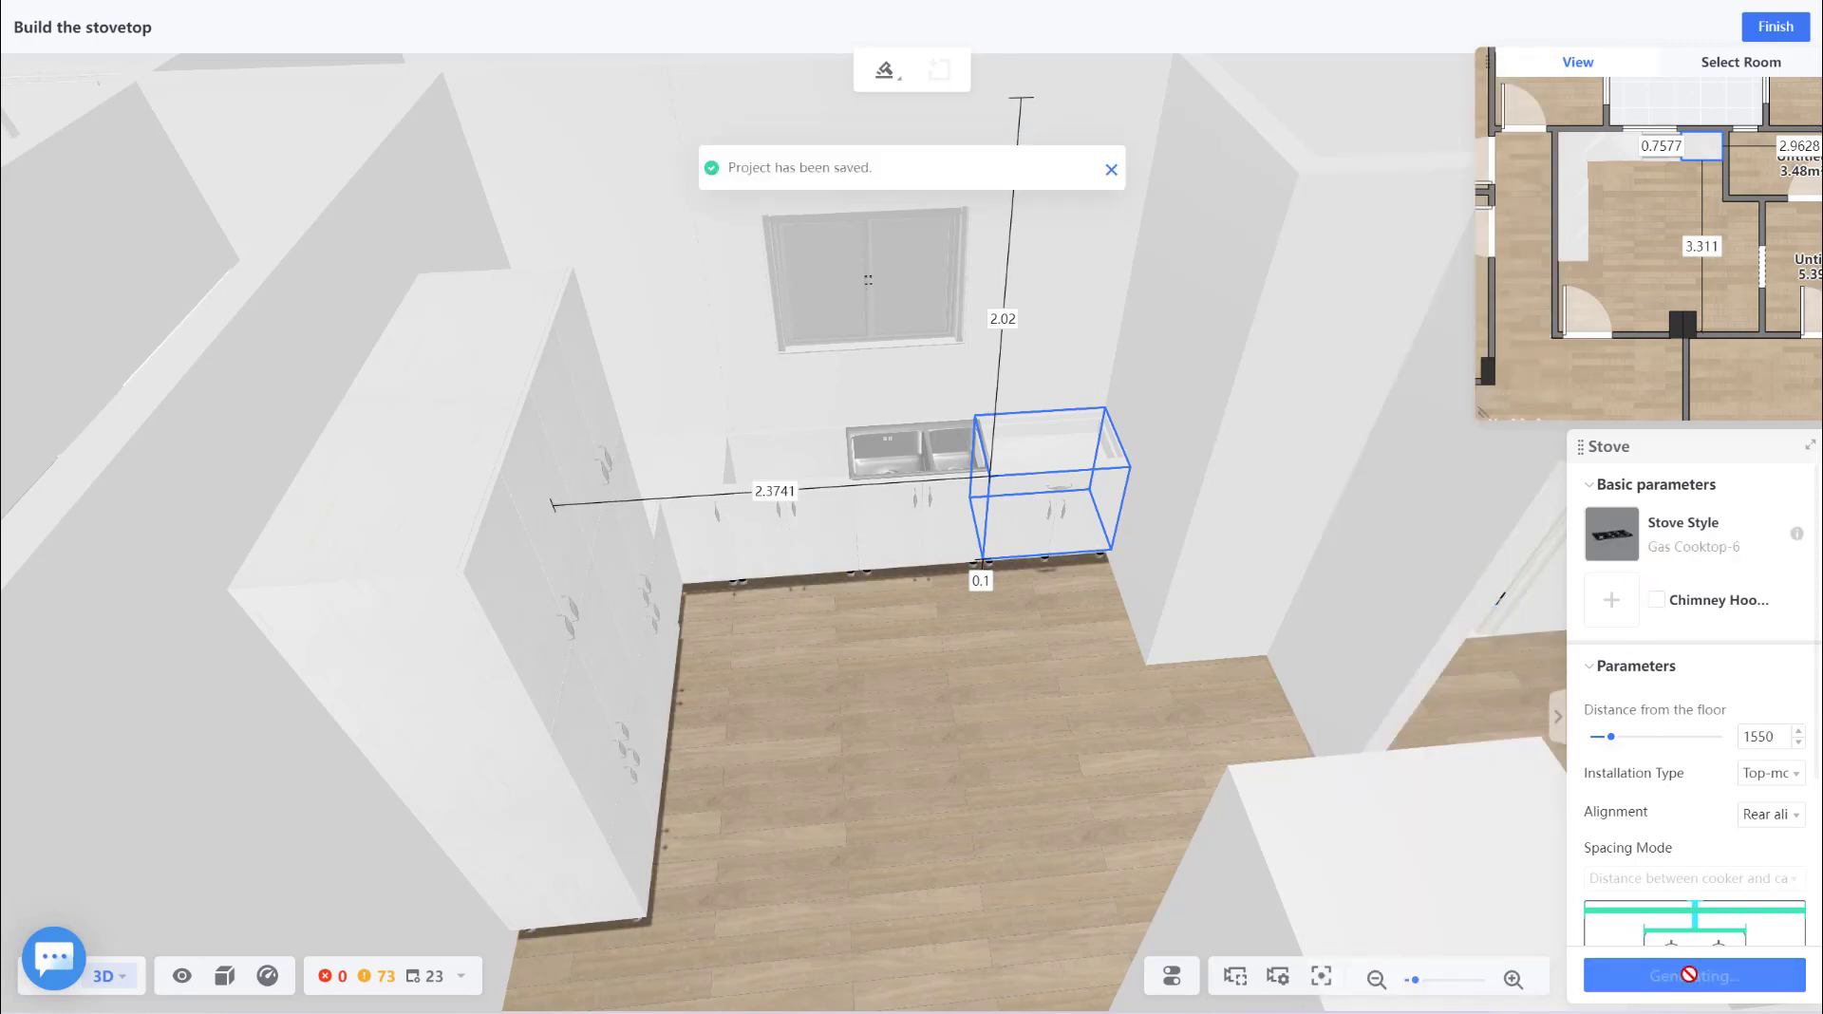
Finish the stovetop build, then delete the Gas Cooktop-6 beside the sink.
click(1773, 26)
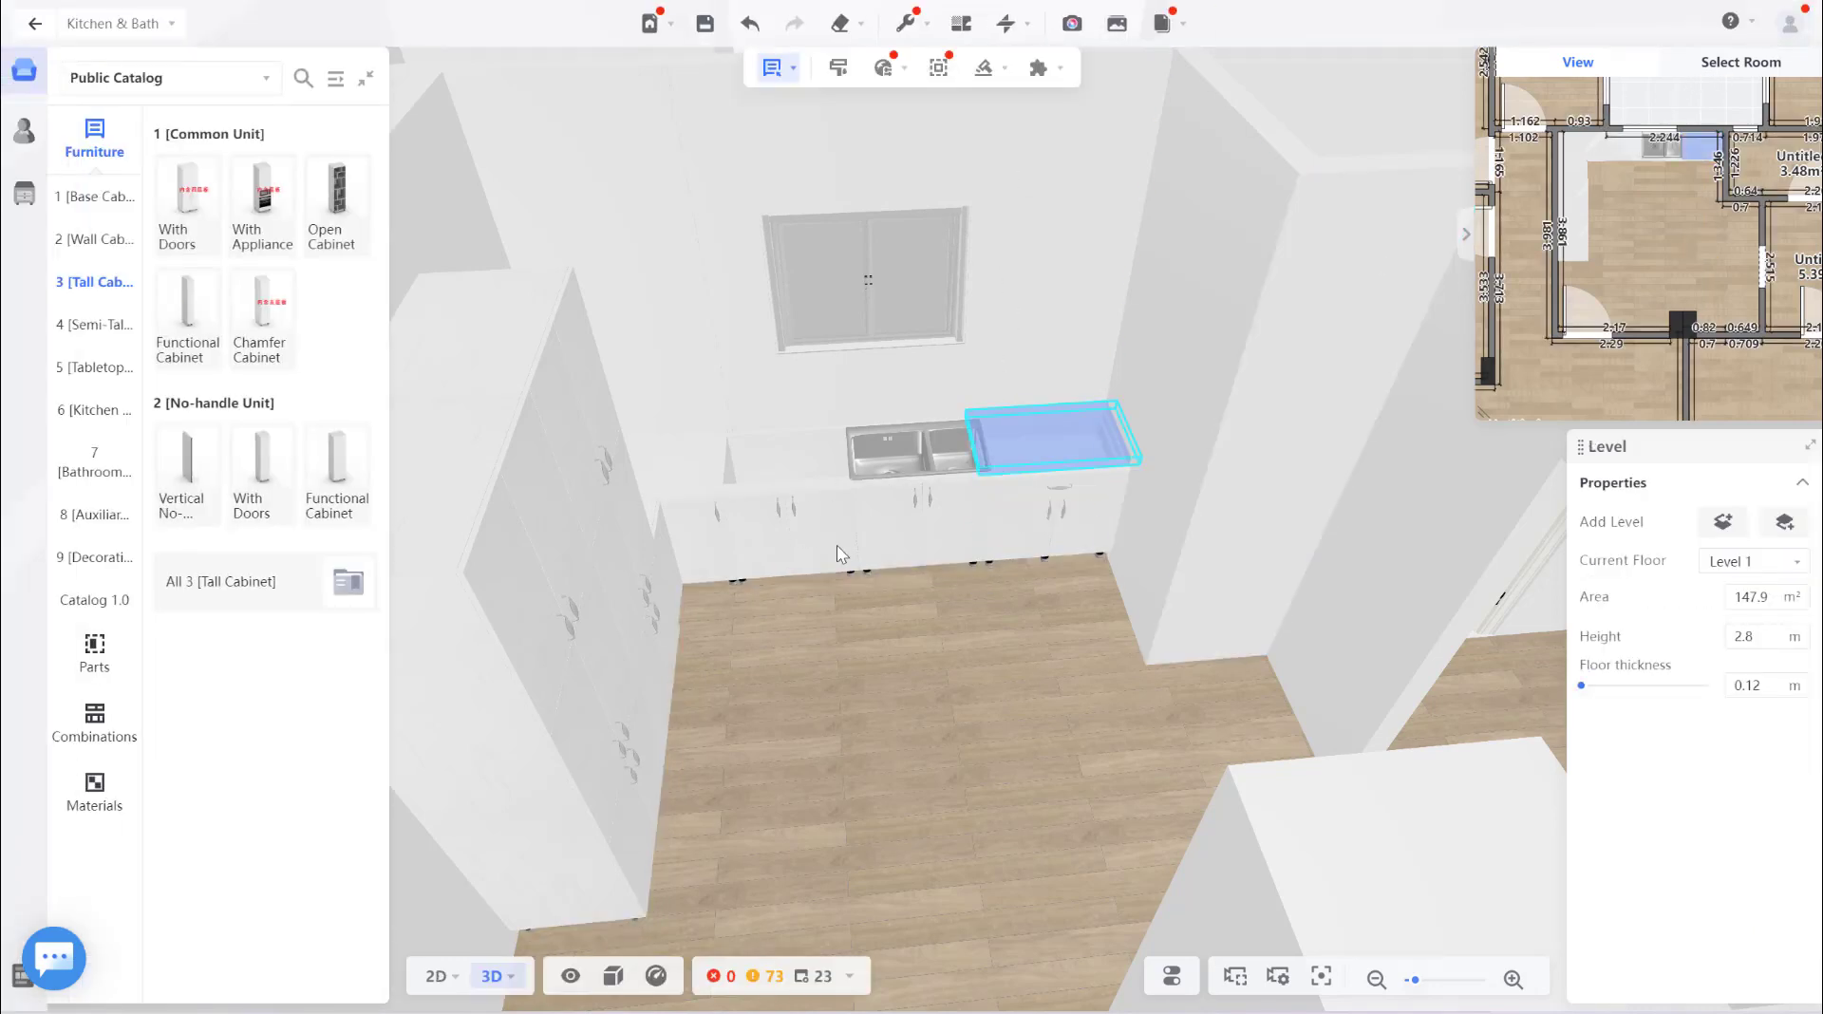
scroll(1044, 461, up, 2)
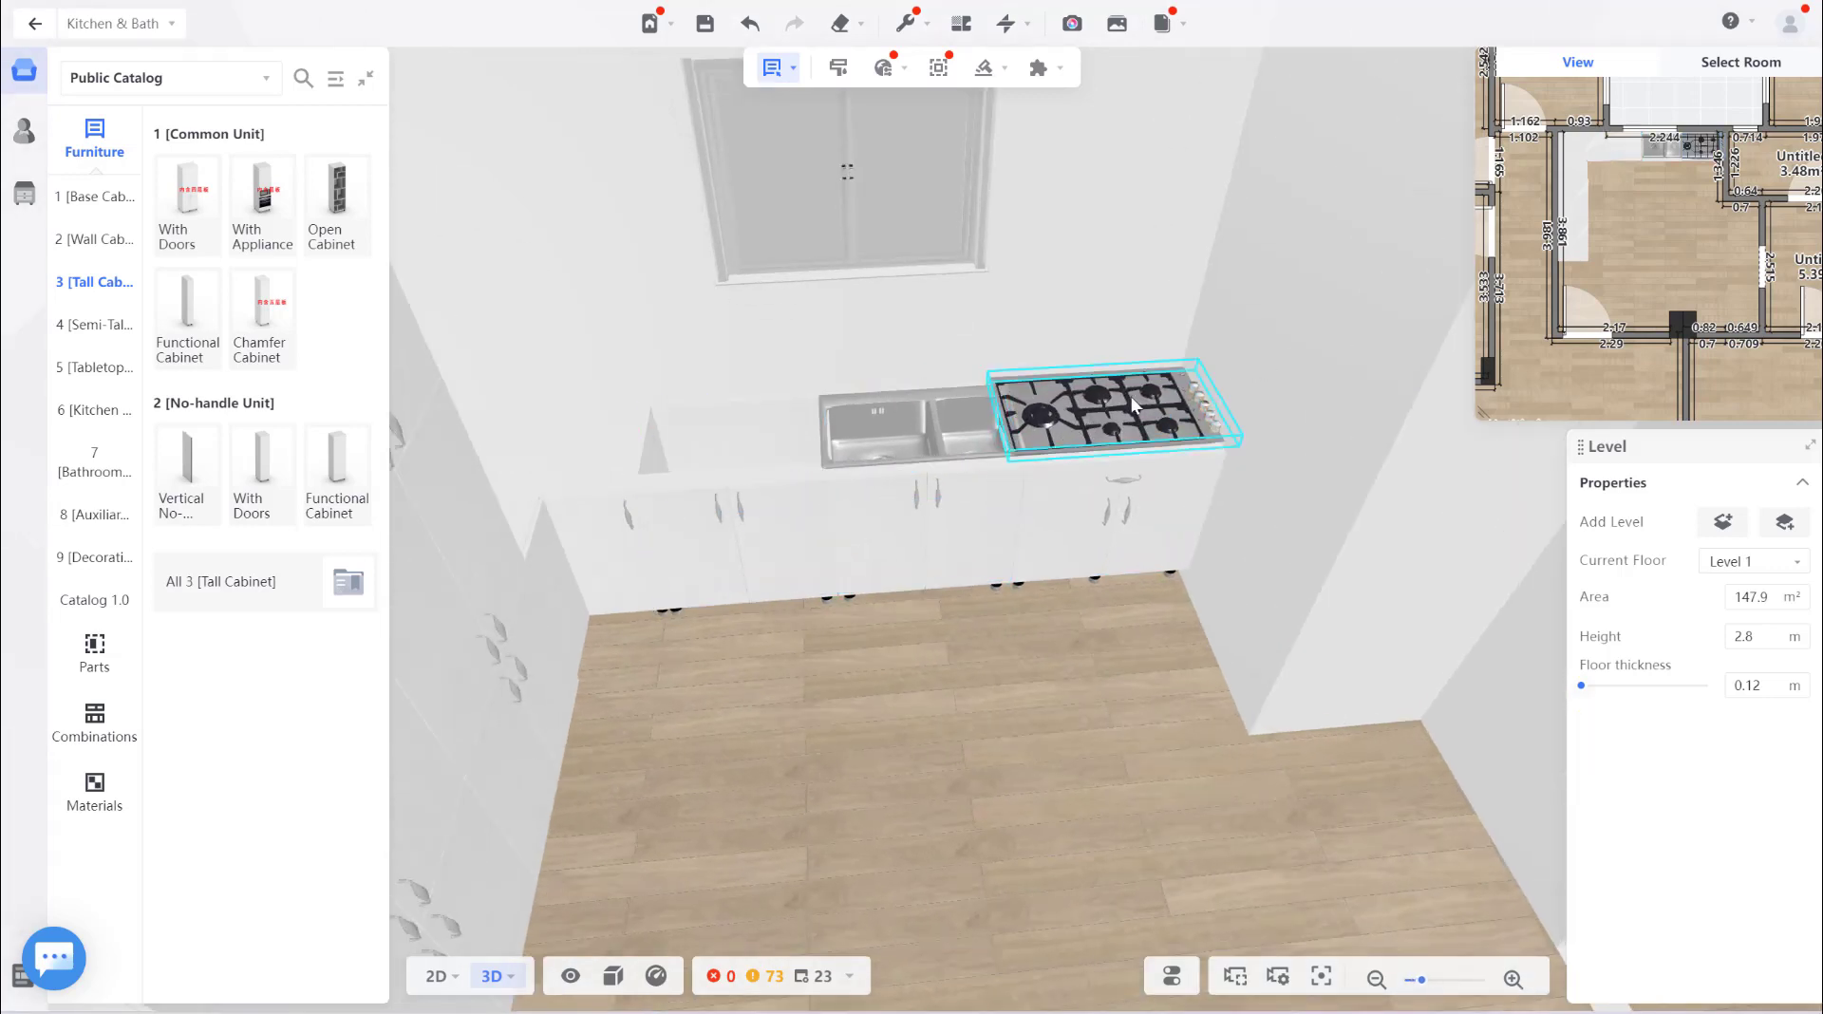
scroll(1101, 407, down, 1)
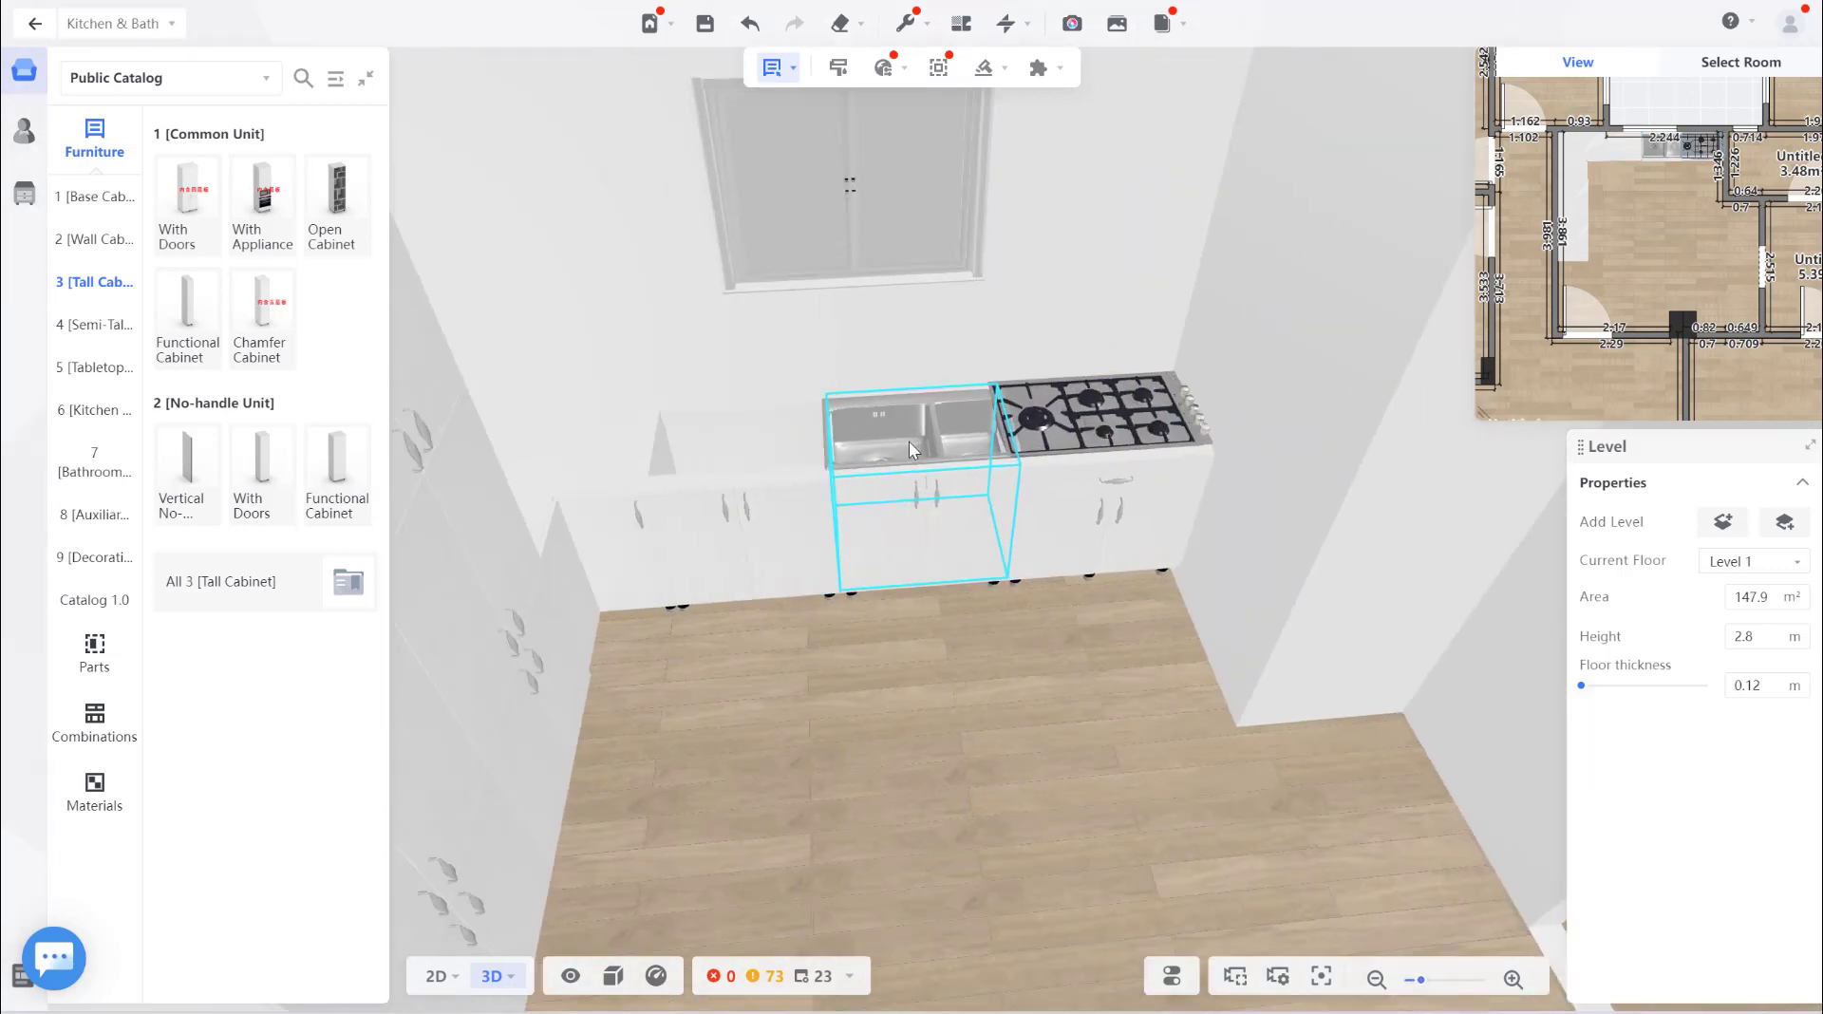
click(921, 438)
click(1092, 428)
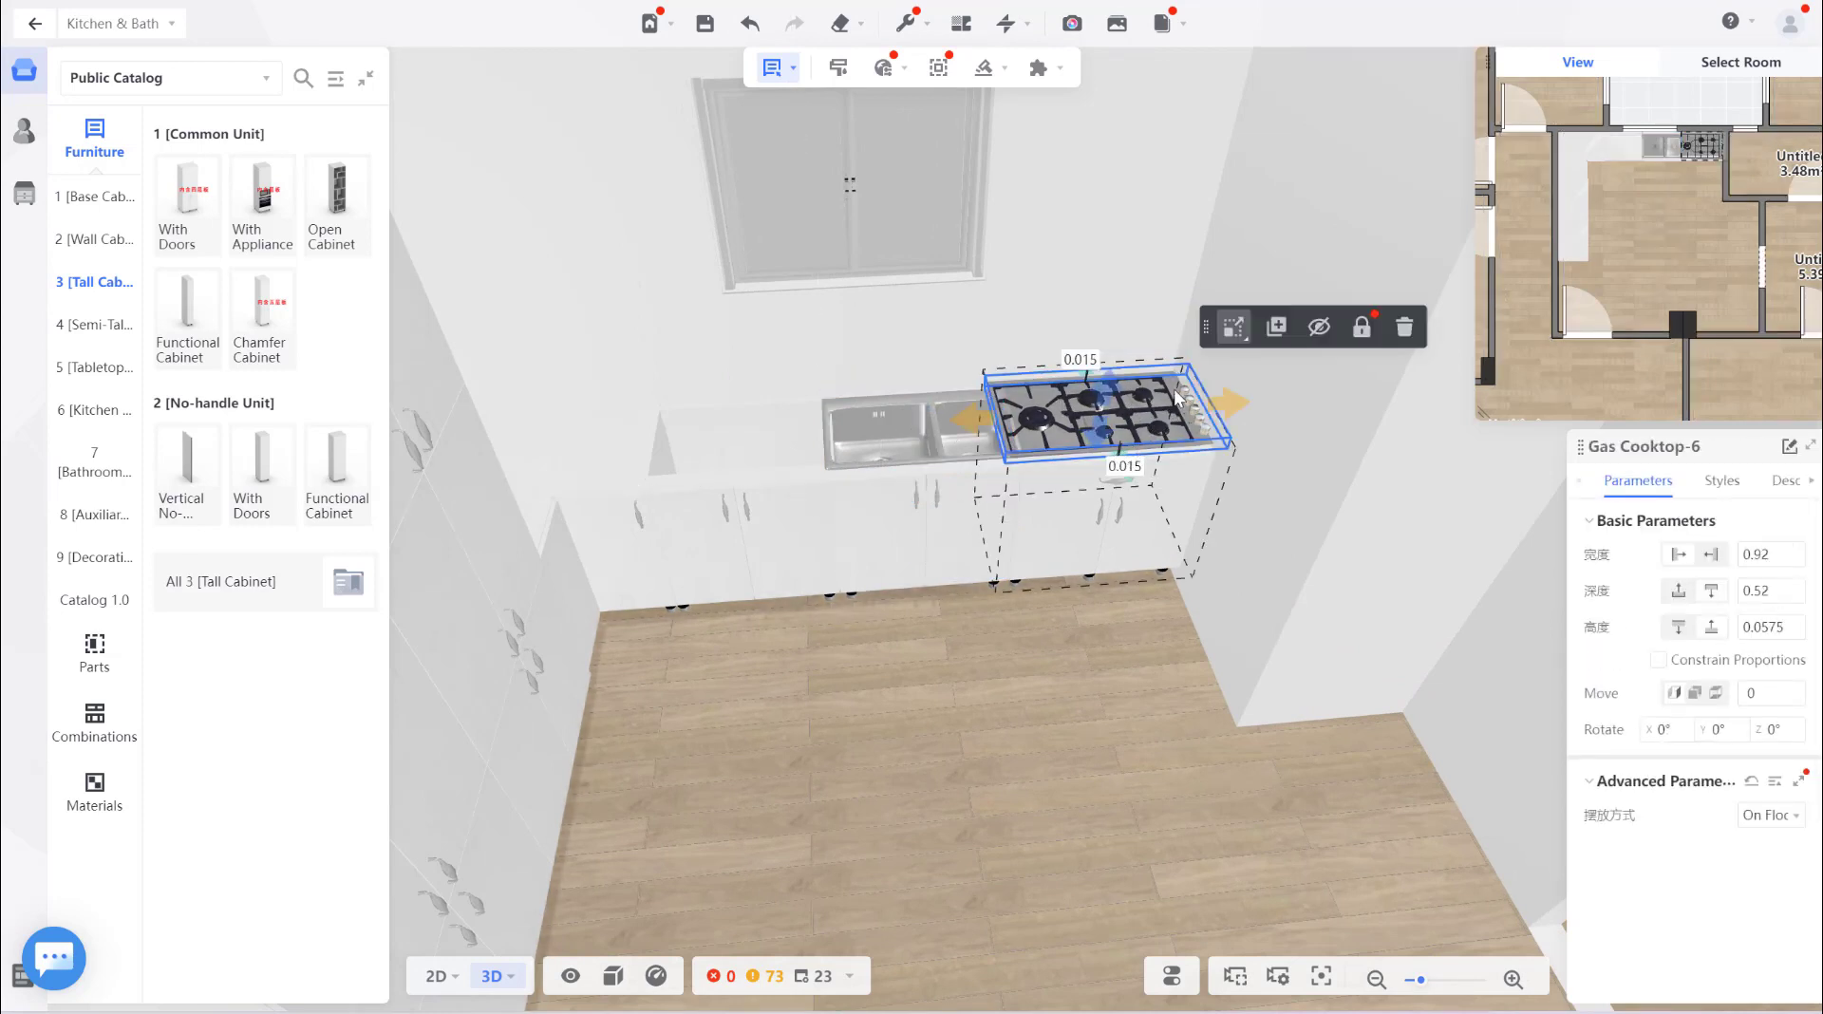
click(1405, 328)
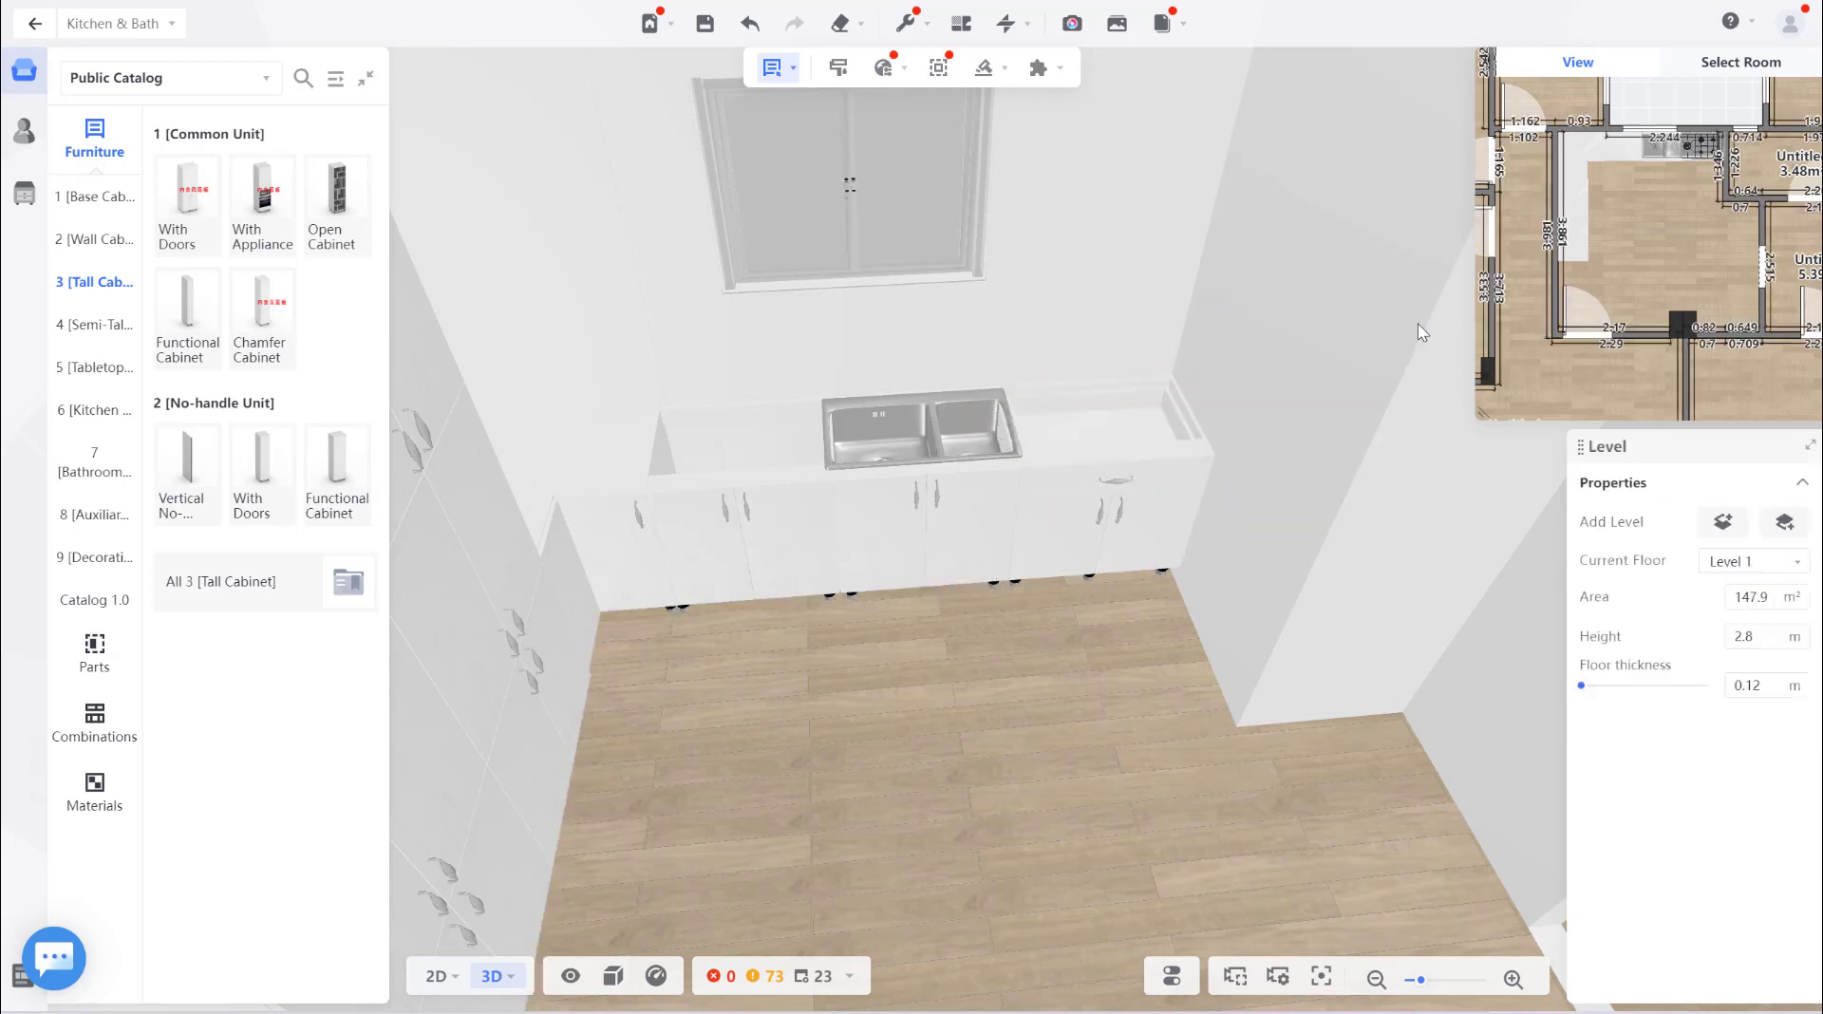
Orbit to face the sink wall and bring up the Generate fittings list.
scroll(1208, 349, down, 3)
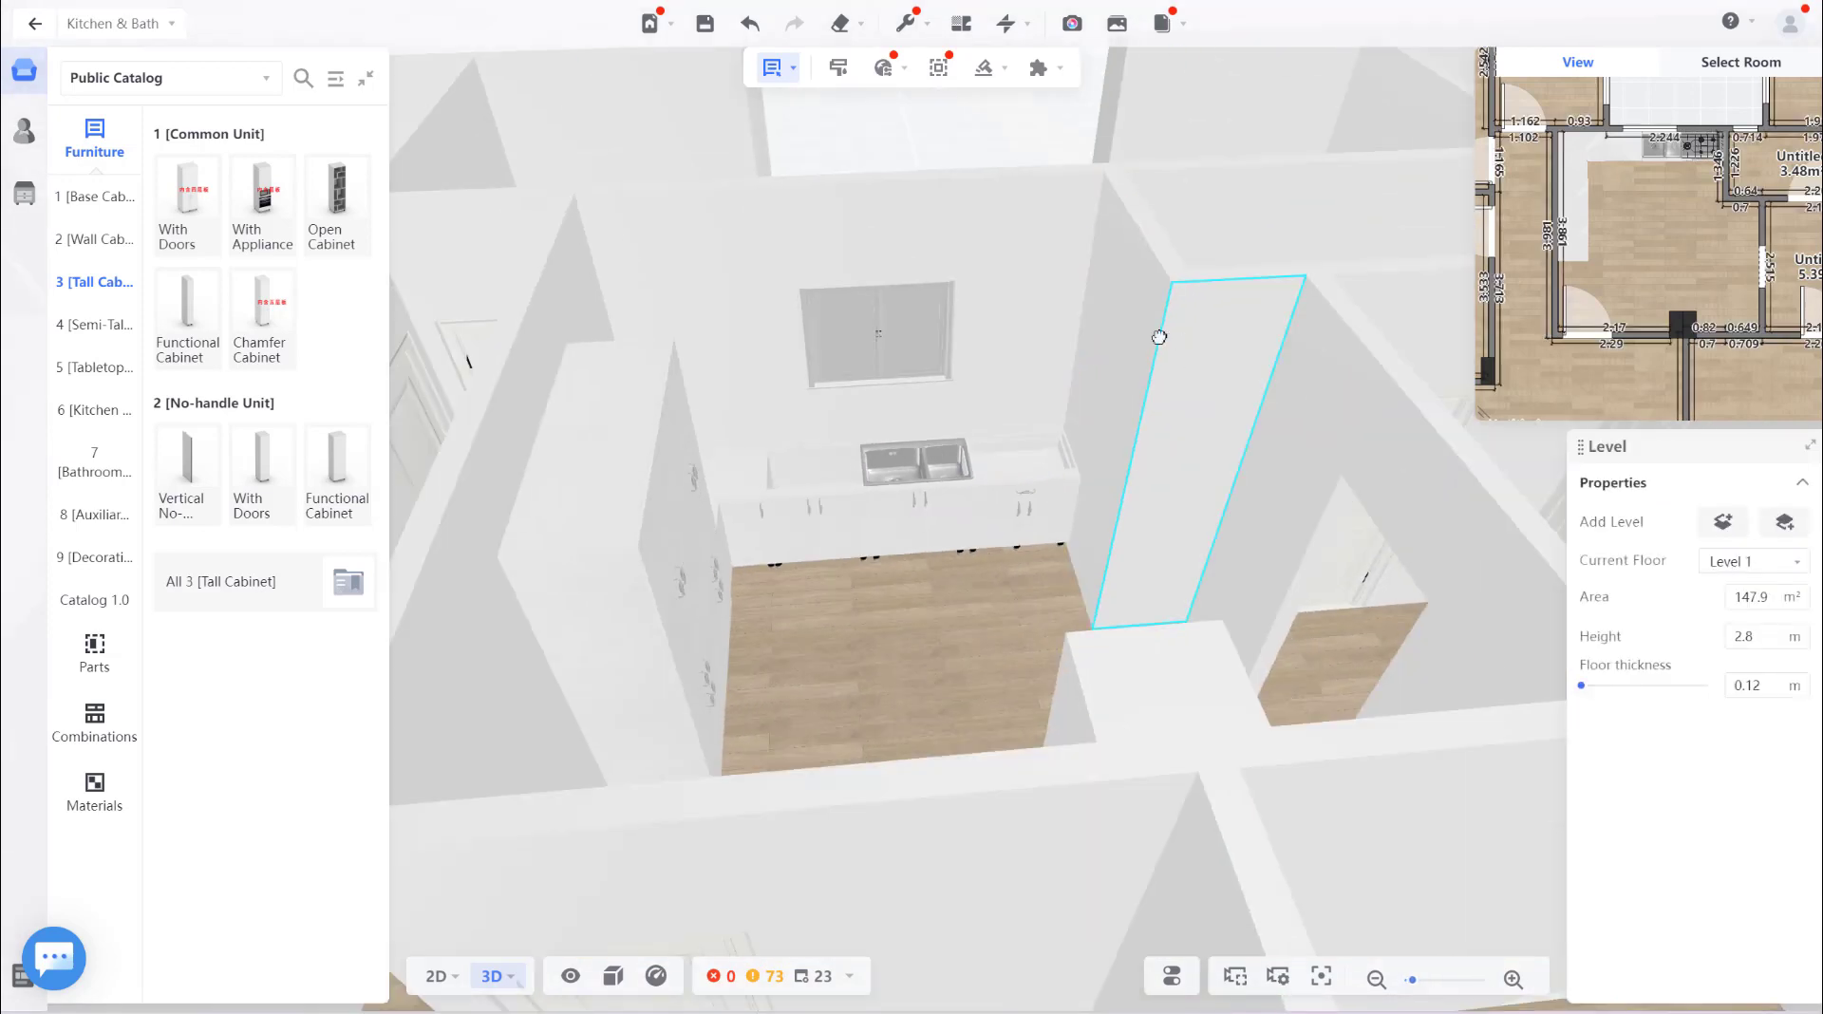
mouse_move(1158, 334)
mouse_down()
mouse_move(1056, 483)
mouse_move(1150, 504)
mouse_up()
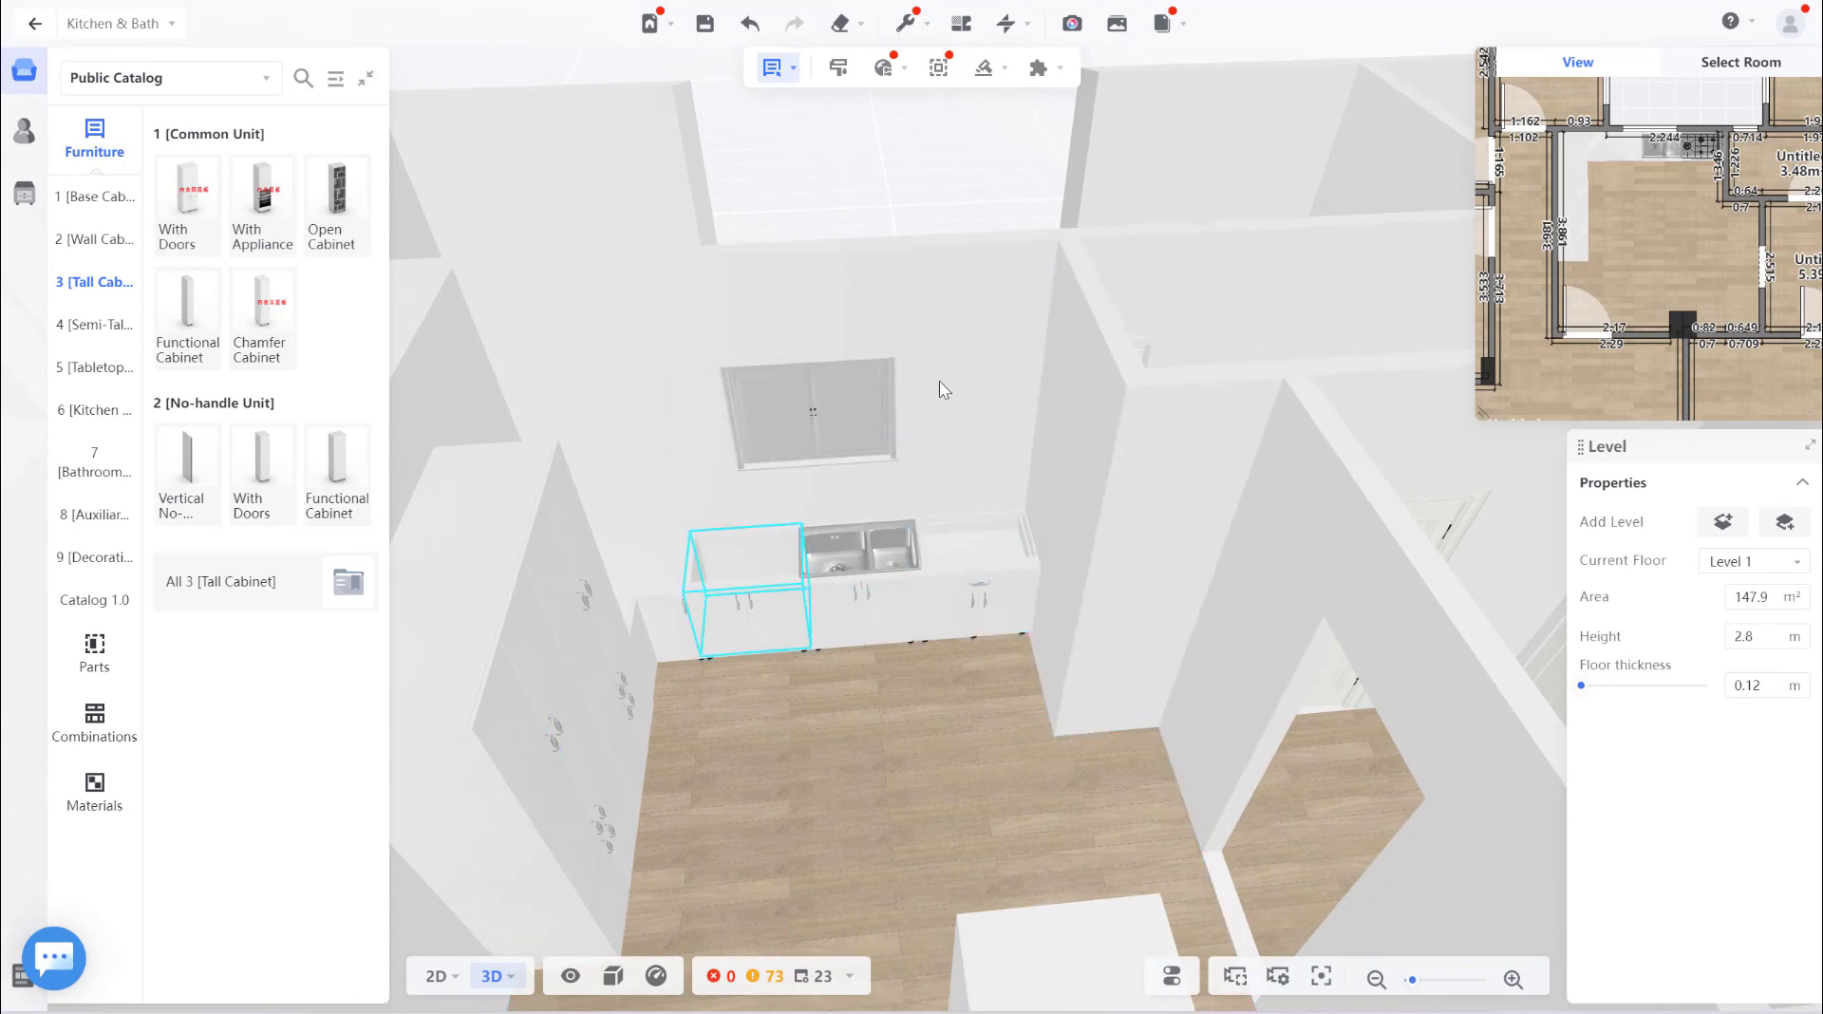
drag(1044, 397, 1107, 321)
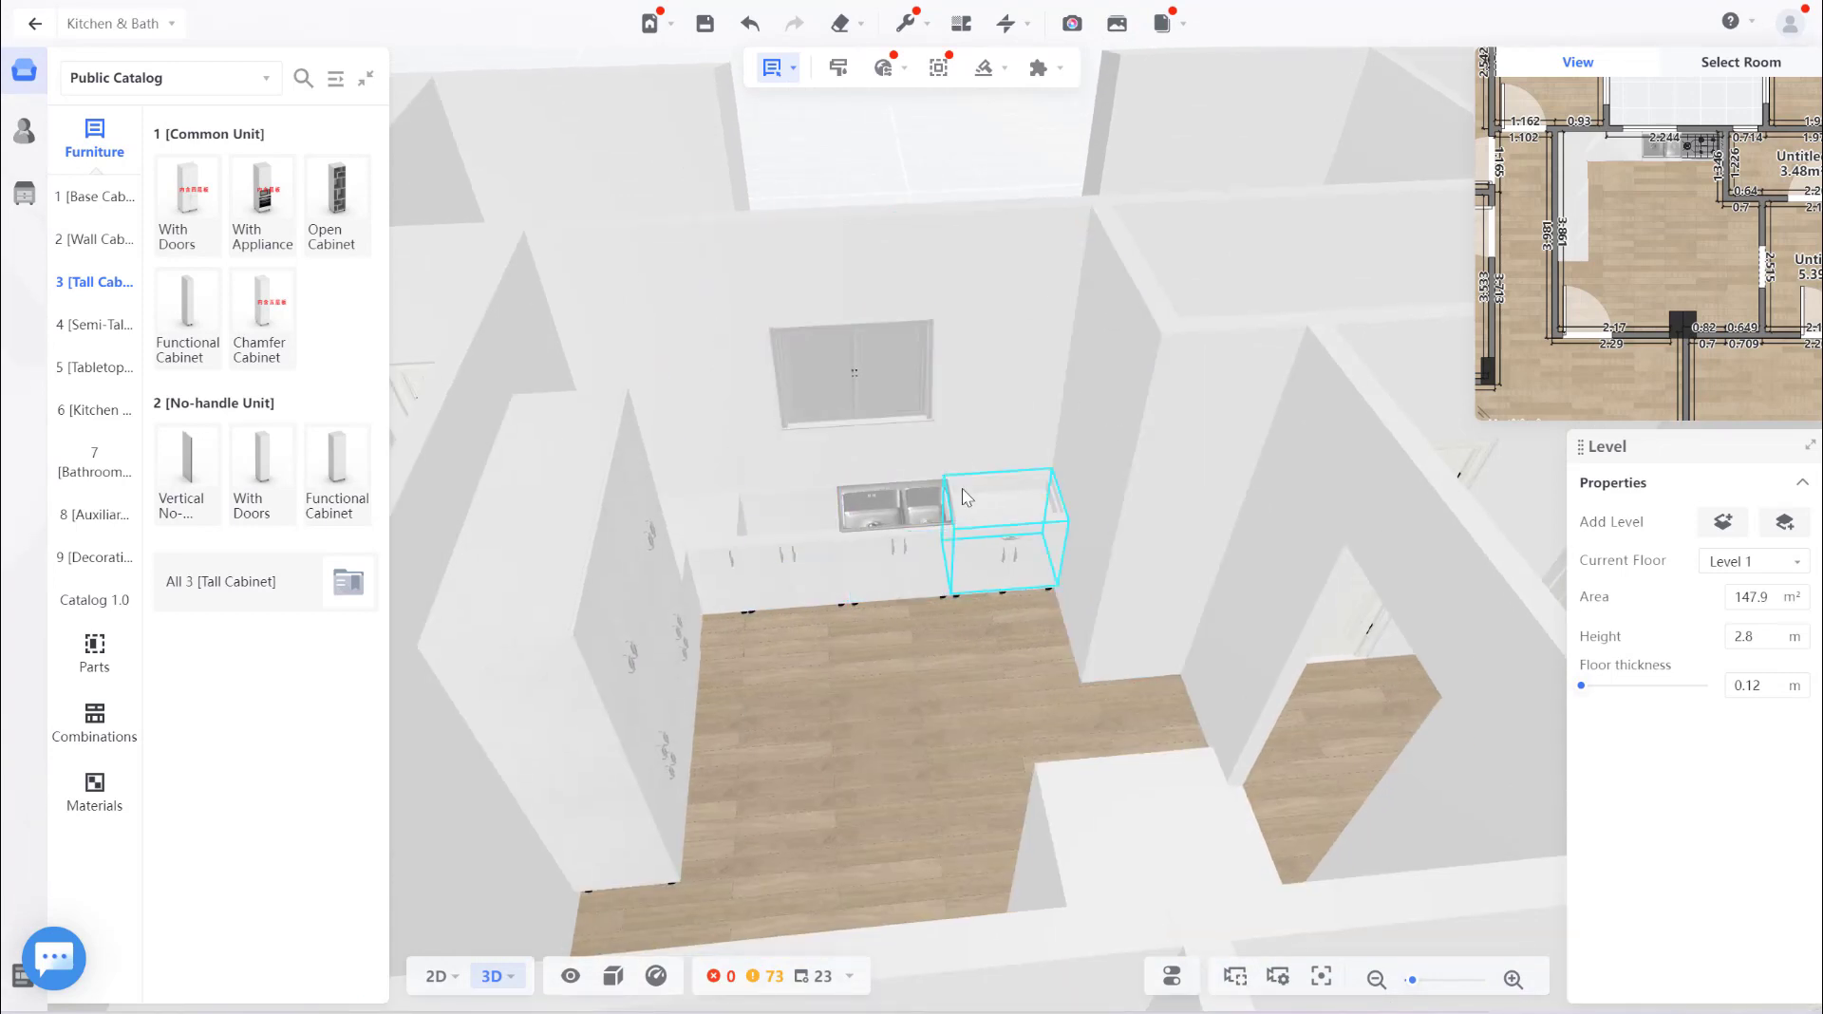
click(987, 69)
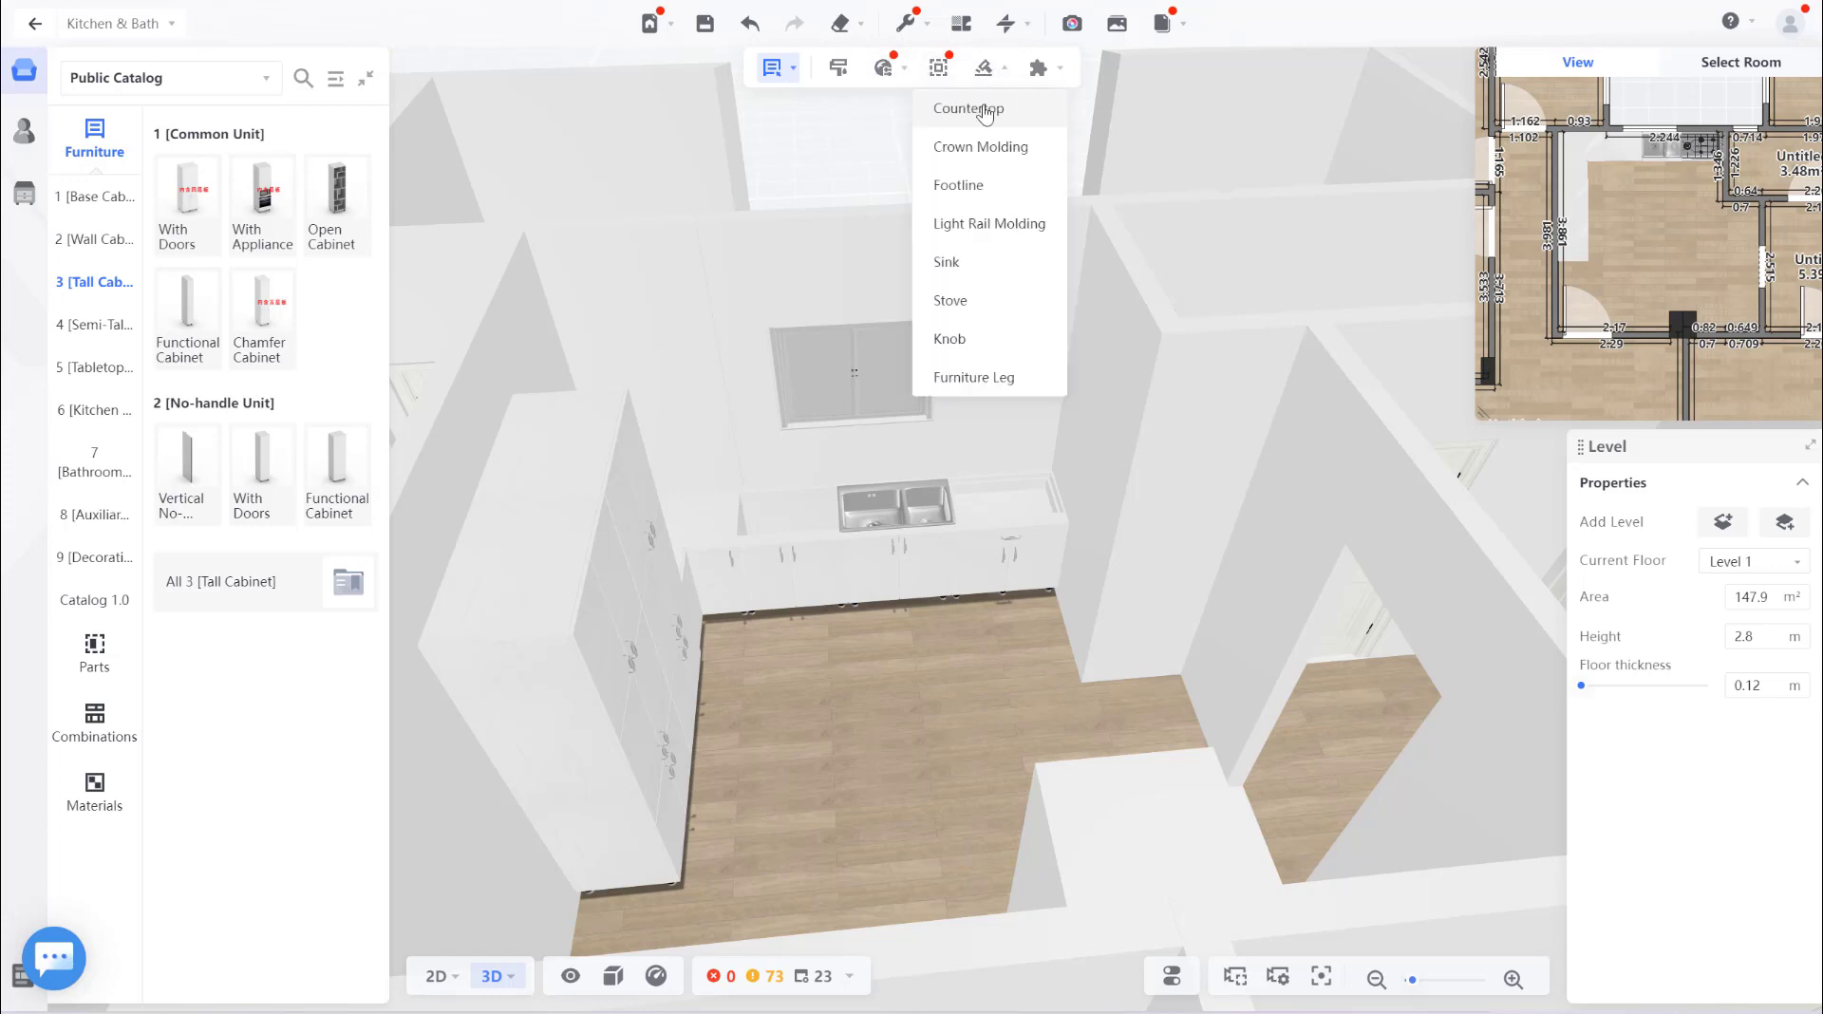
Create a countertop with front edge and back splash in Marble-DLS27 material.
click(994, 111)
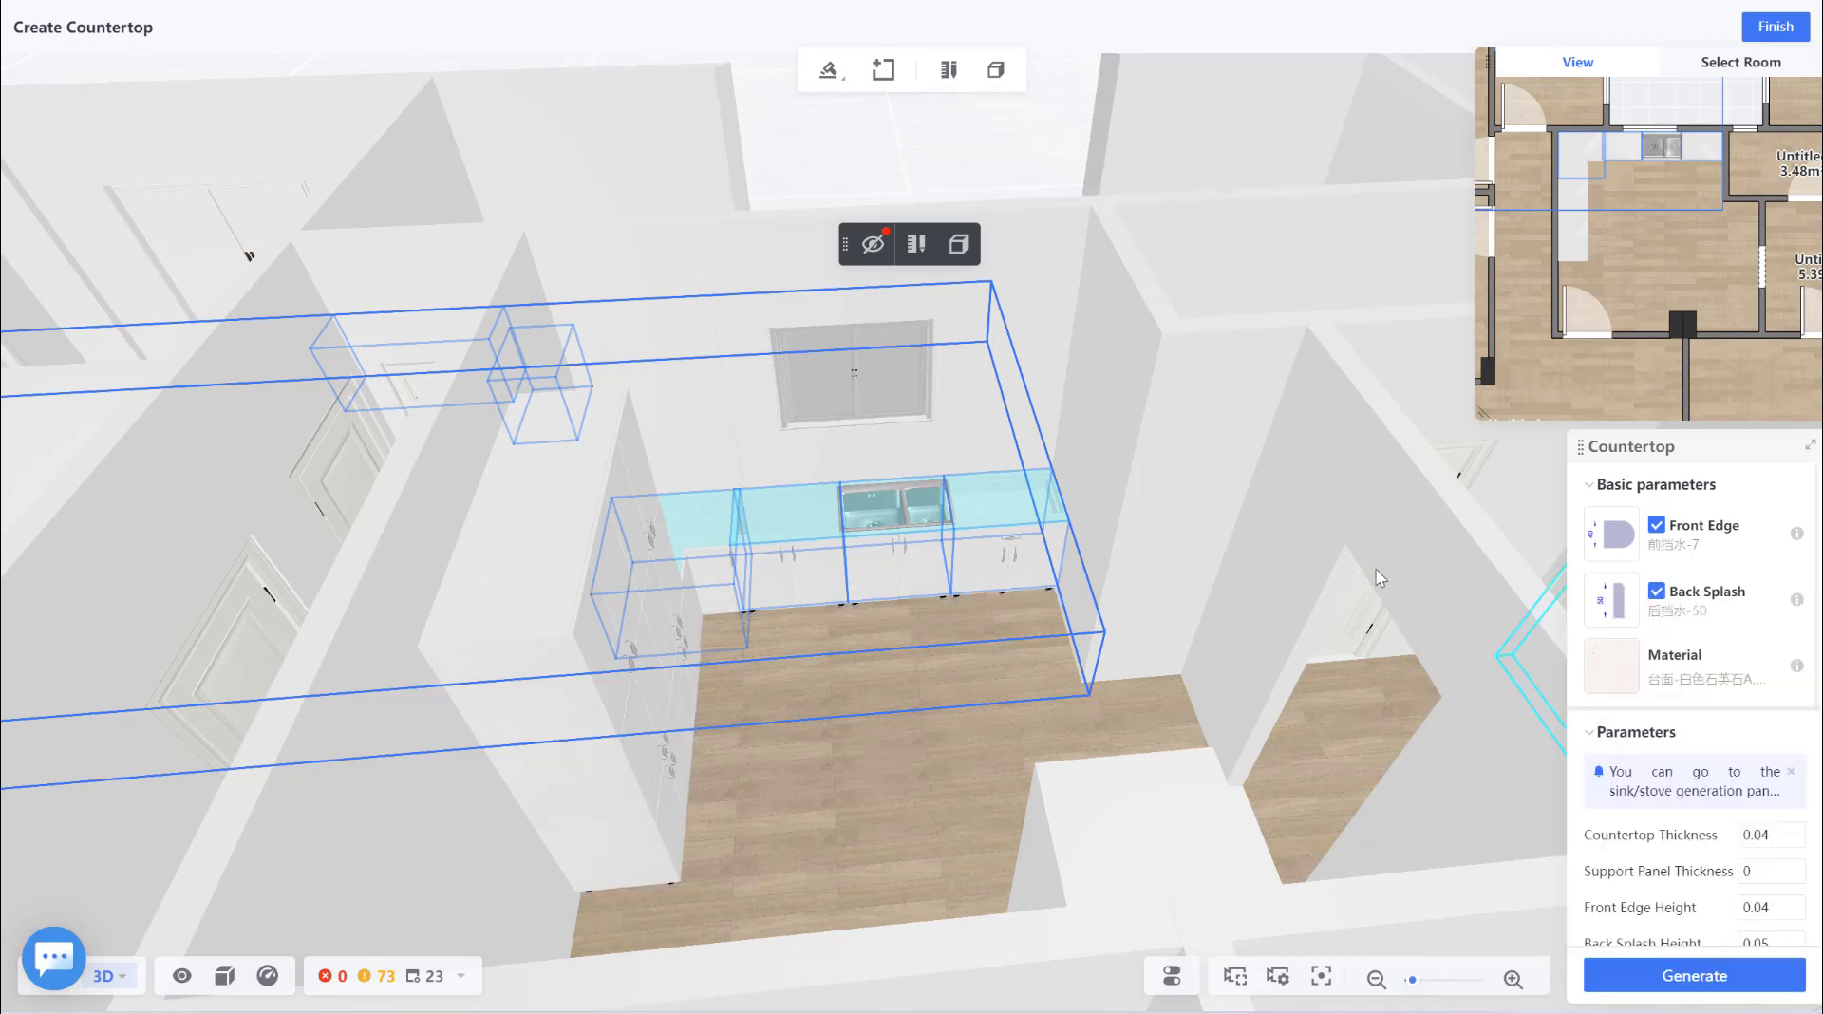
click(1596, 671)
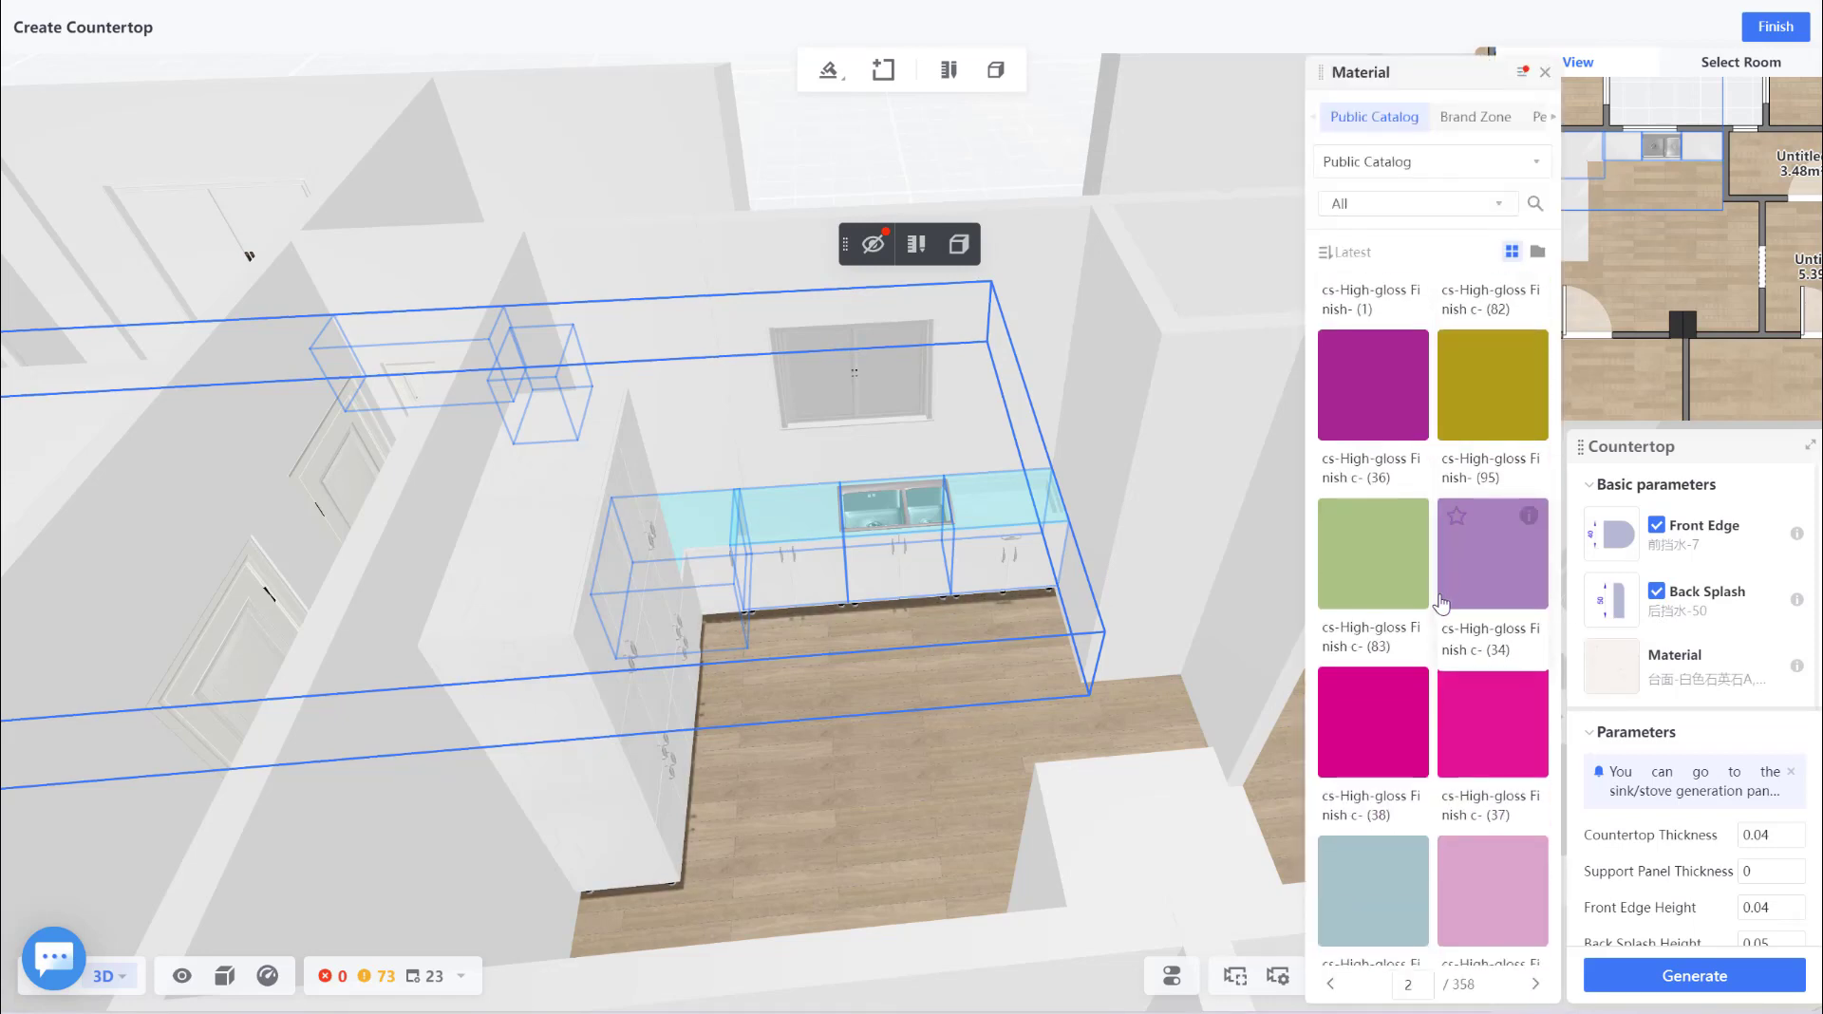
scroll(1434, 589, down, 3)
scroll(1441, 605, down, 2)
scroll(1424, 570, down, 2)
click(1381, 370)
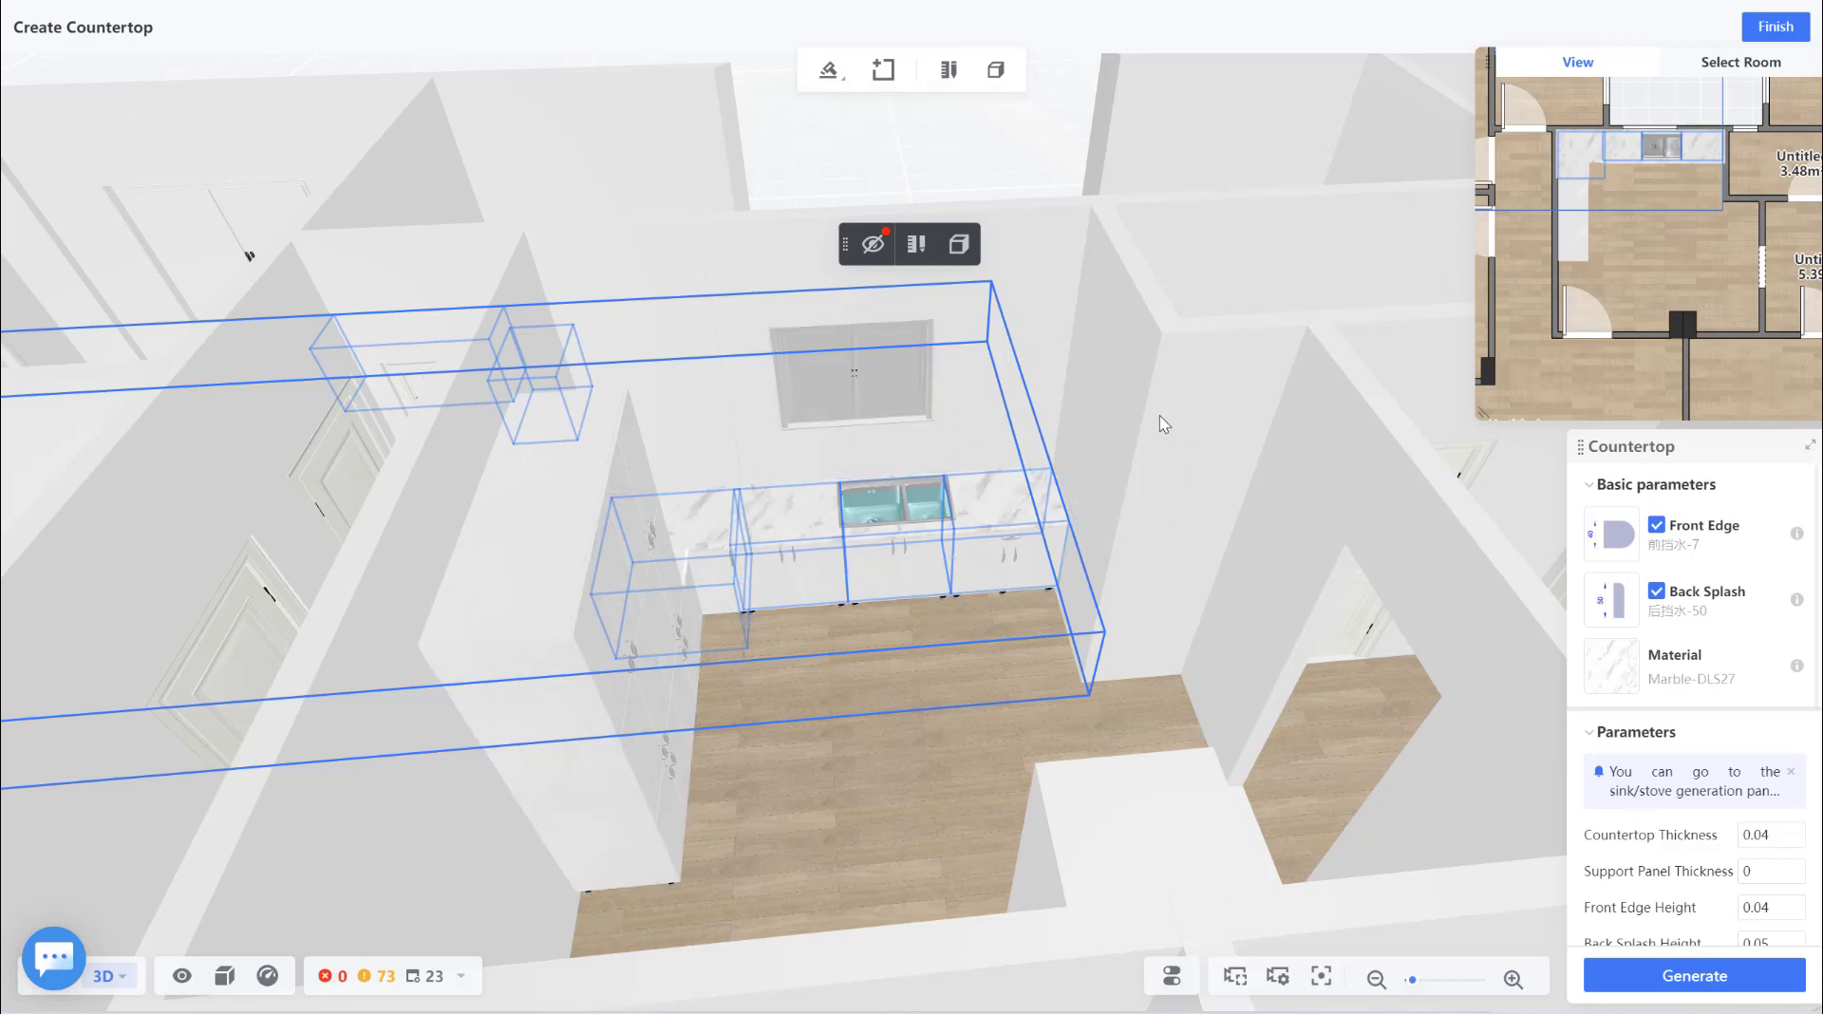
scroll(909, 545, up, 2)
scroll(759, 405, up, 2)
scroll(877, 484, up, 2)
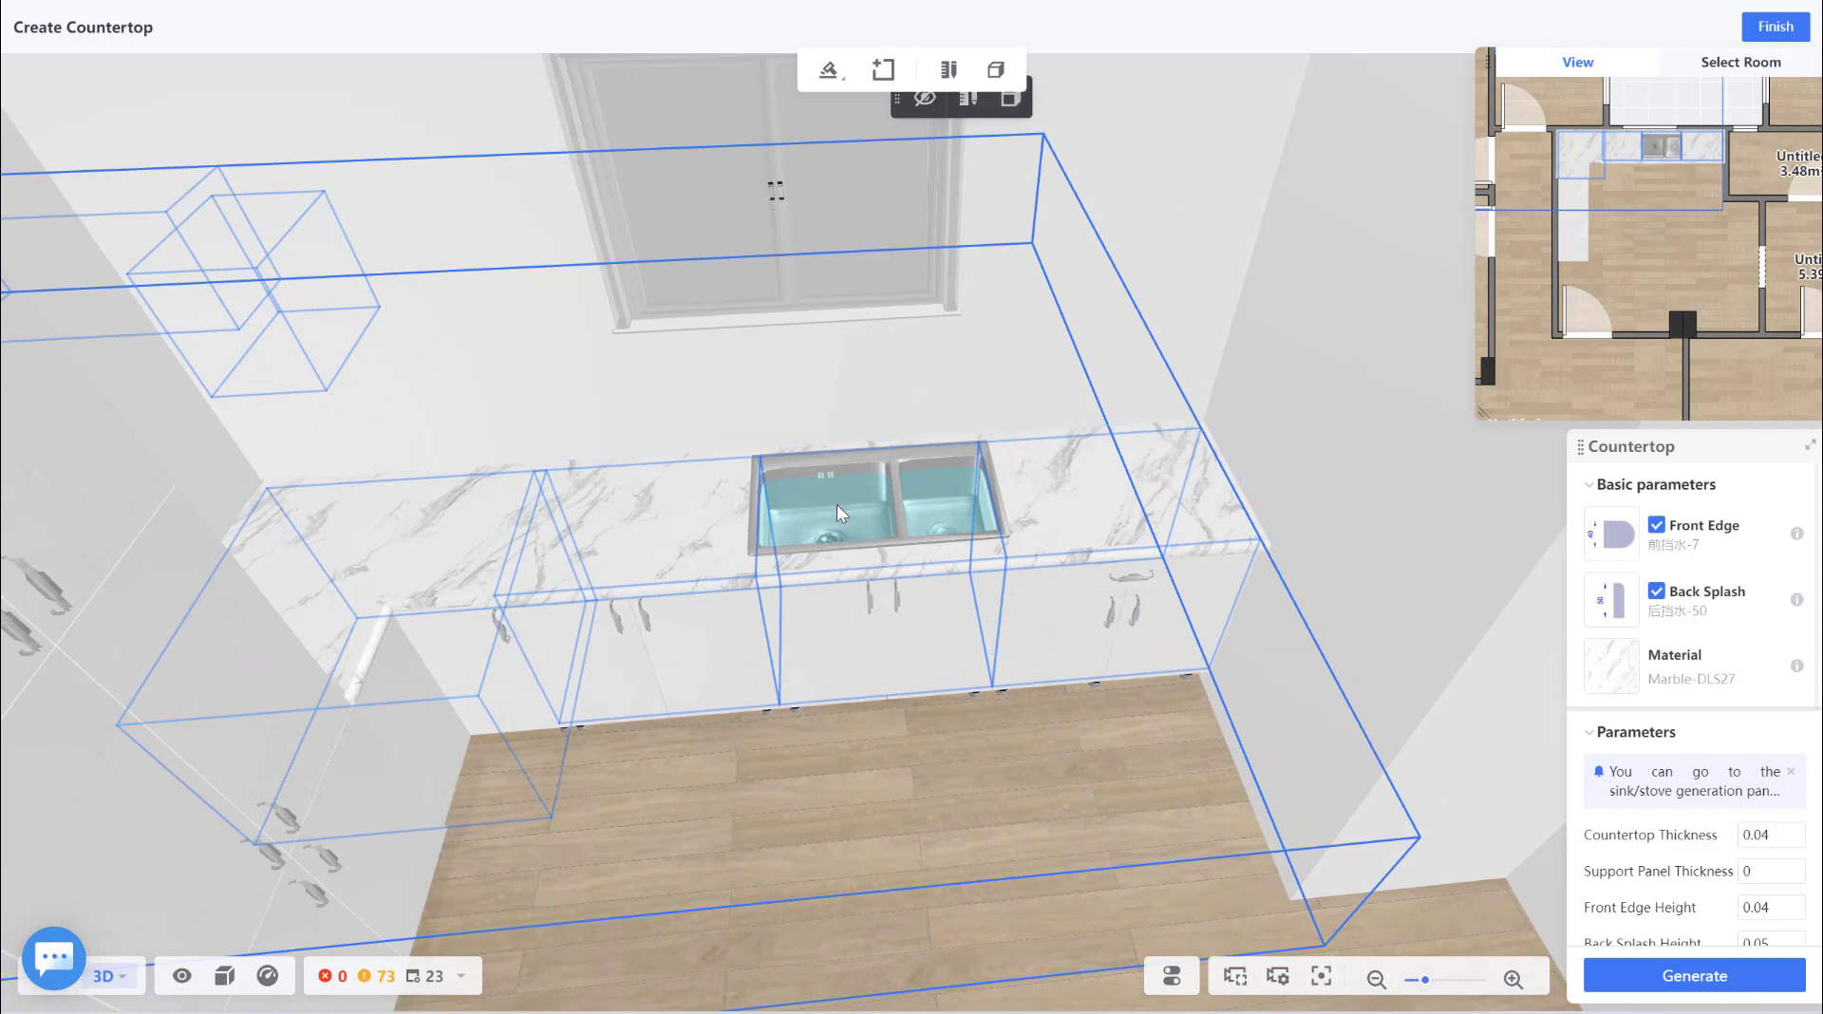
Finish the marble countertop and orbit the view across the cabinets.
click(1775, 28)
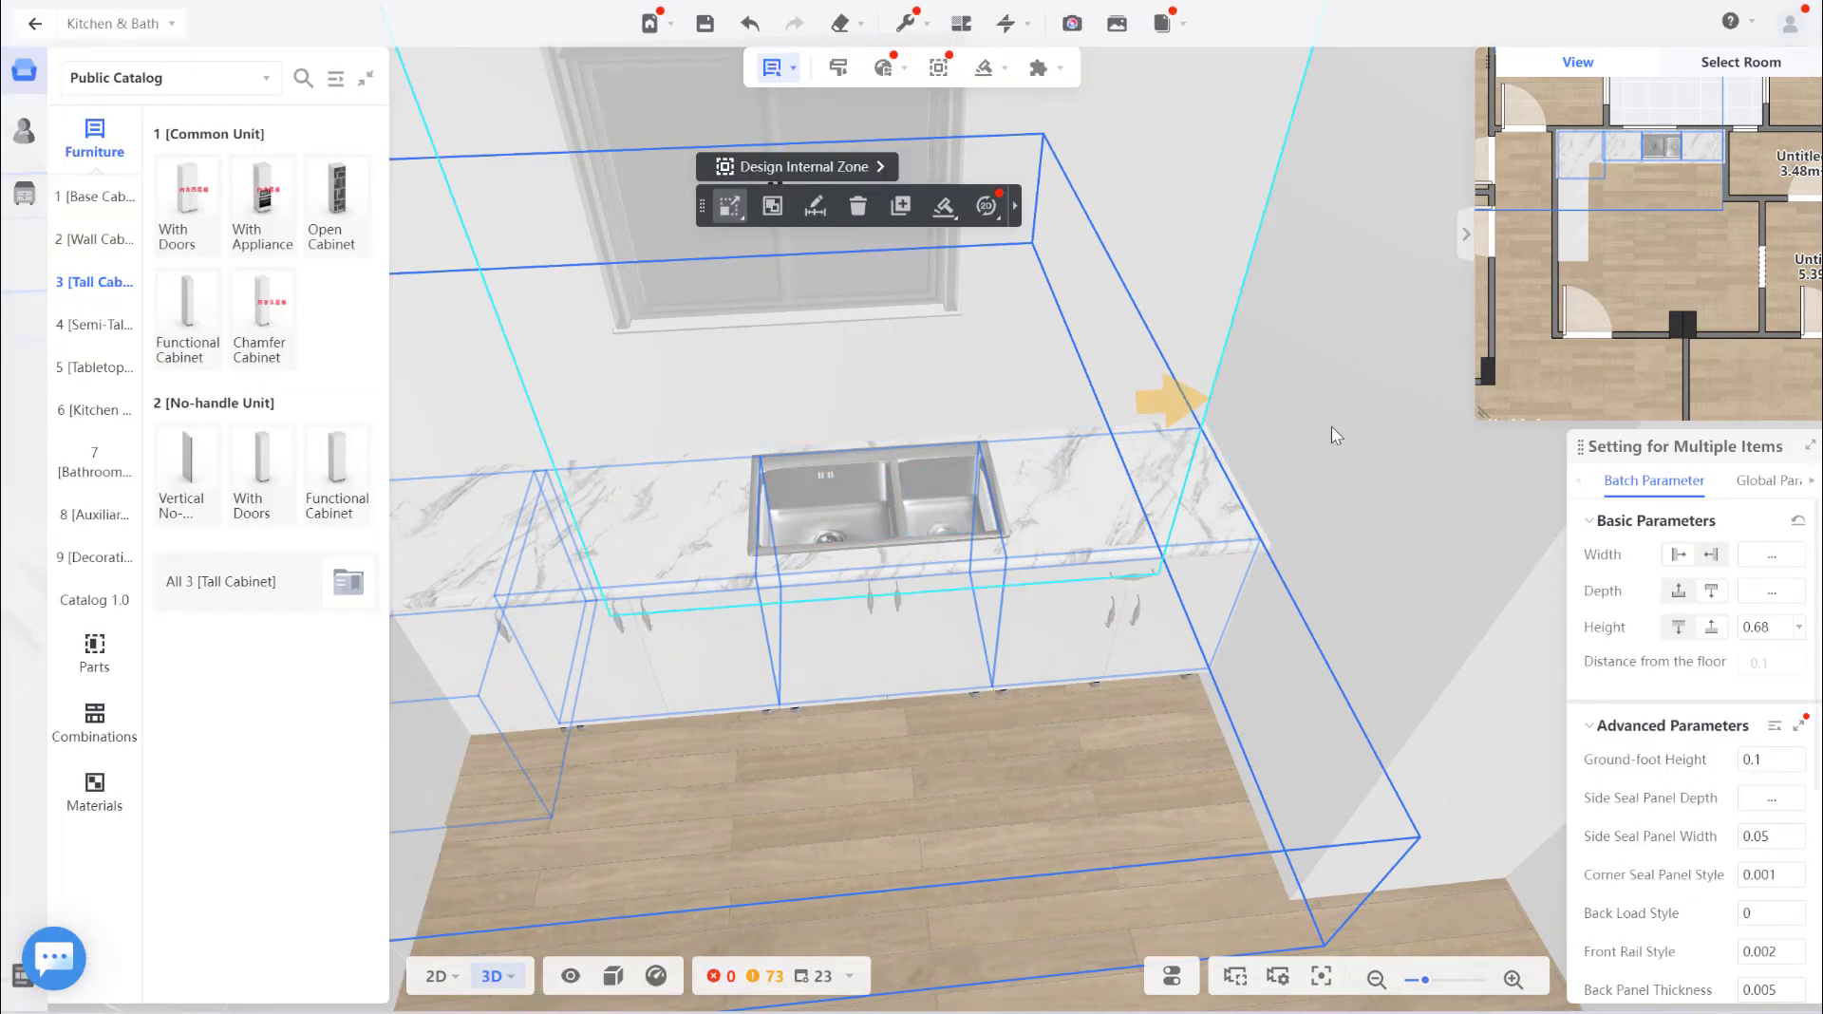
scroll(989, 493, down, 1)
drag(989, 493, 1109, 444)
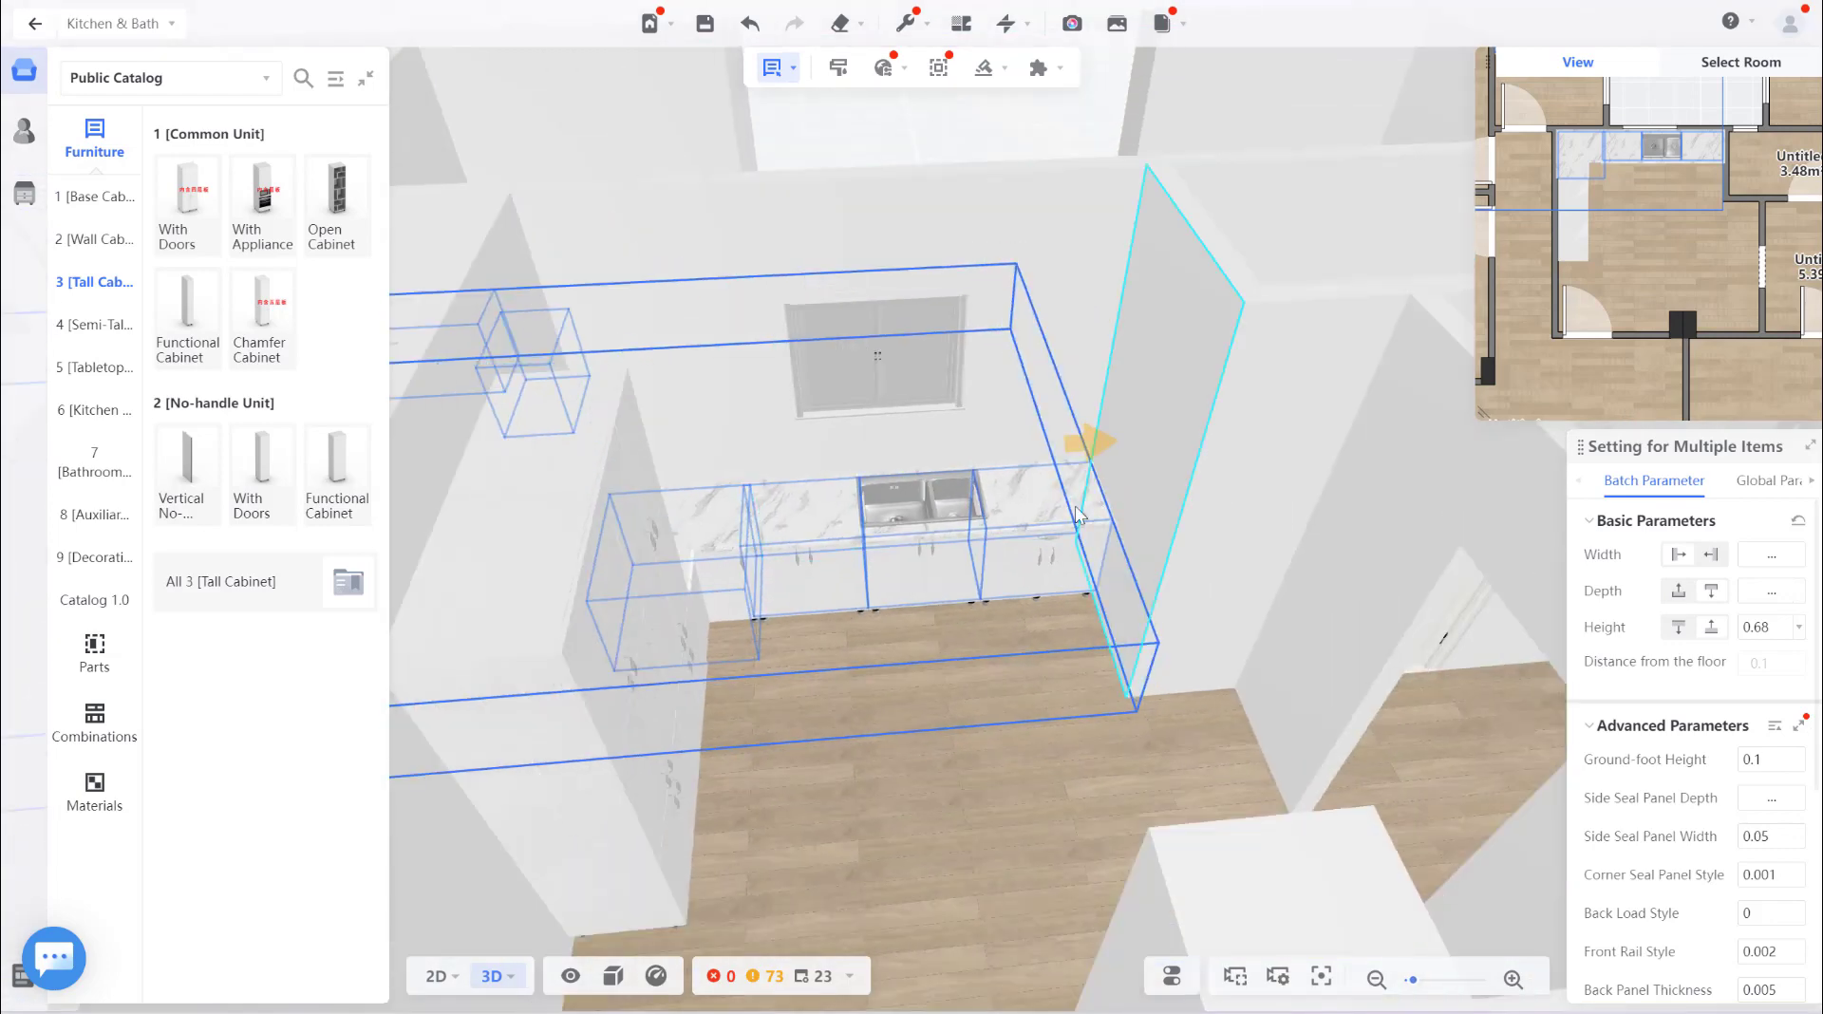
mouse_move(1023, 676)
mouse_down()
mouse_move(943, 707)
mouse_move(1006, 643)
mouse_move(1038, 700)
mouse_up()
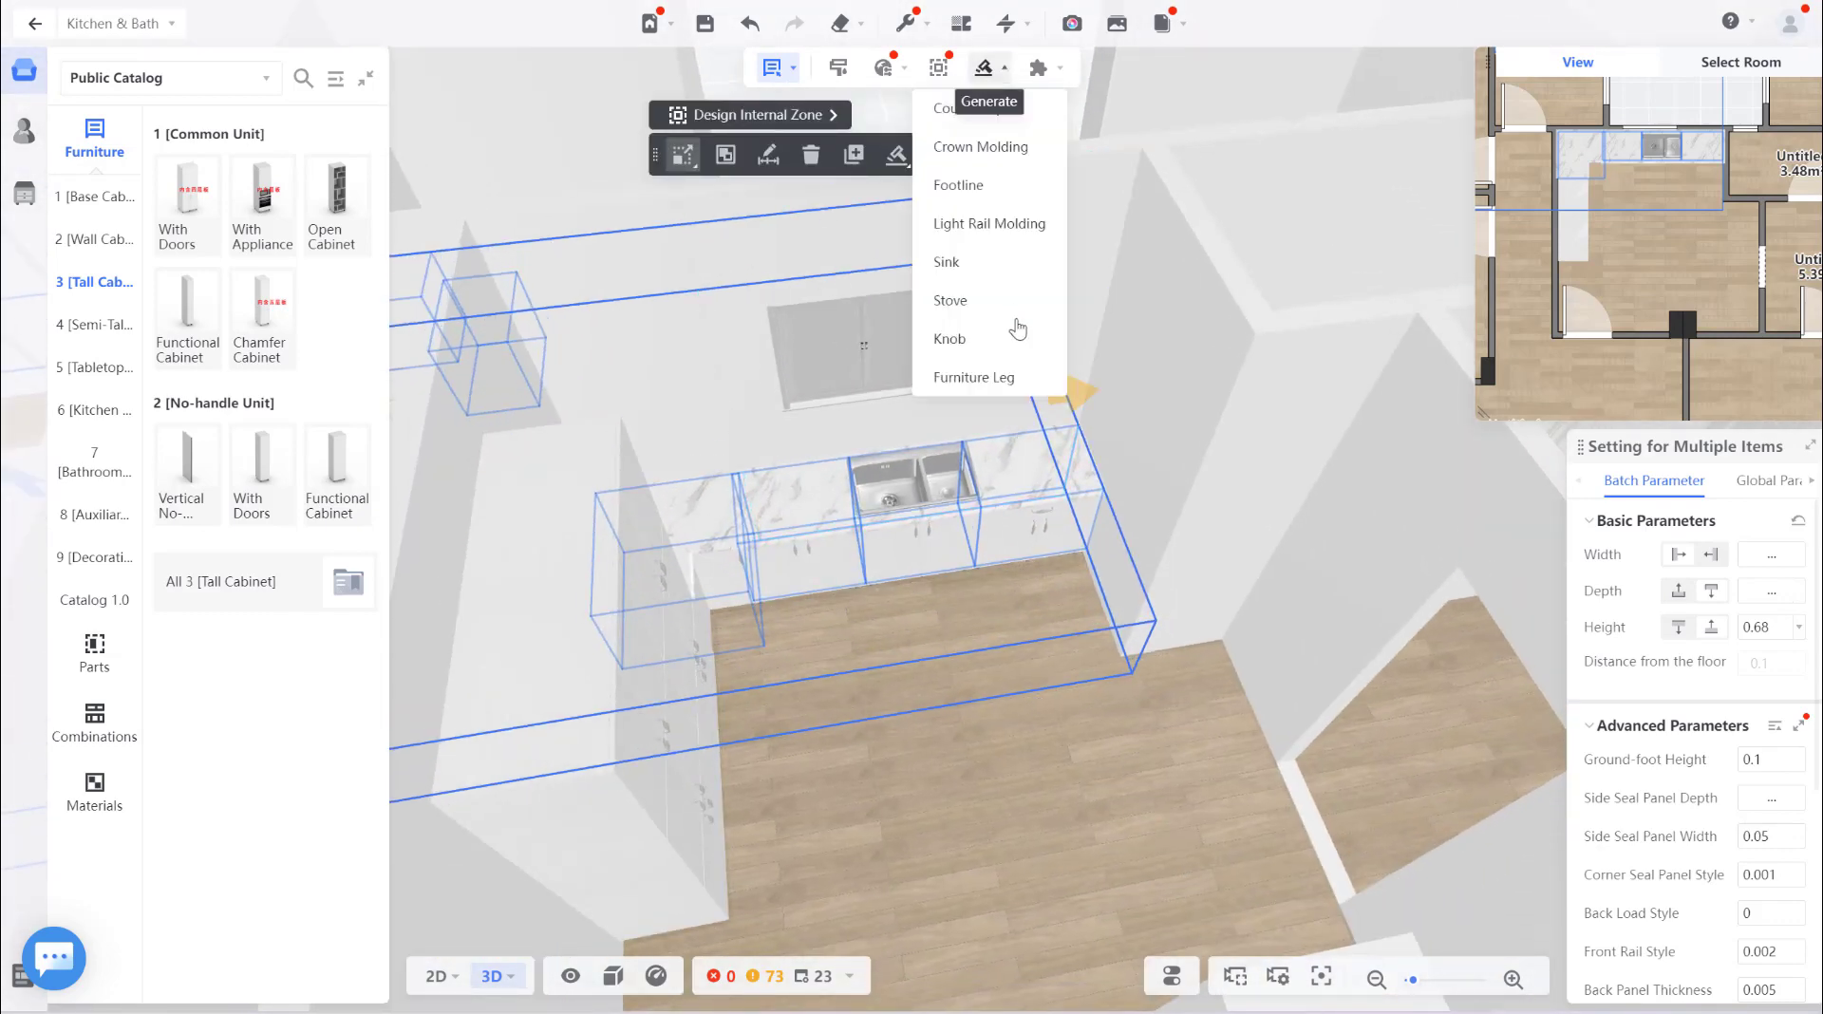
mouse_move(988, 67)
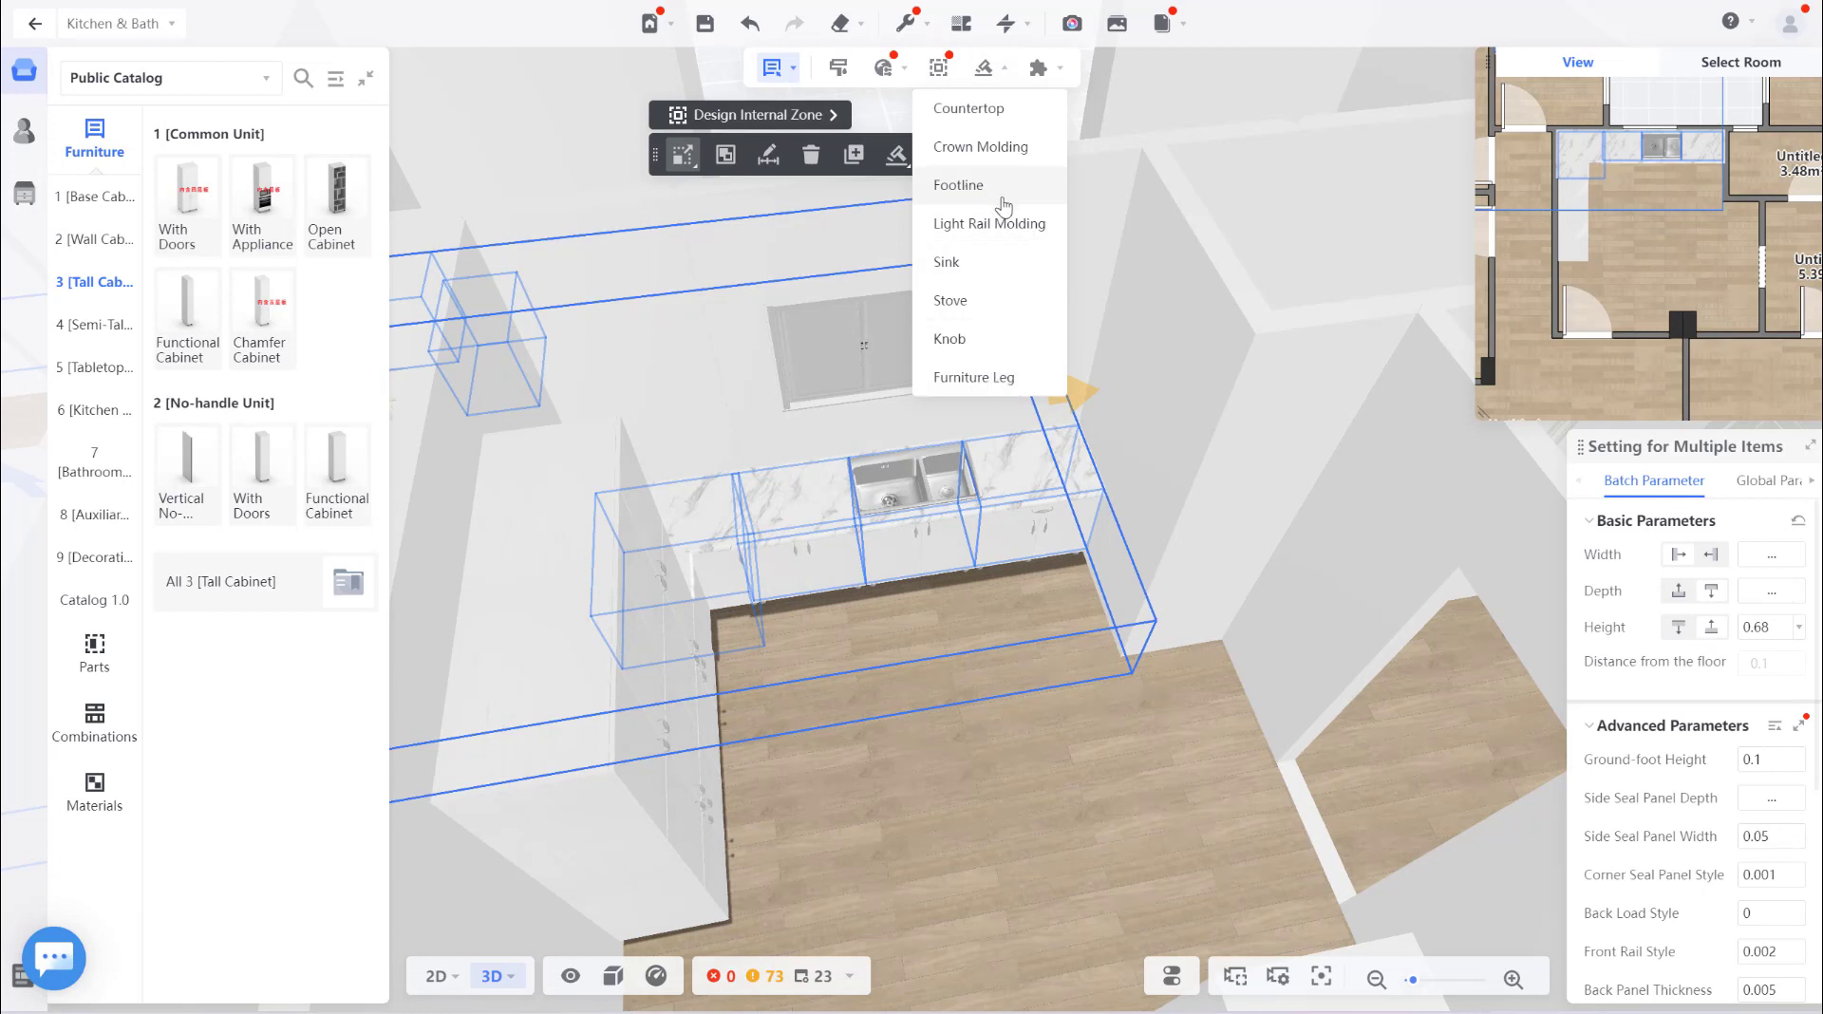
Generate a footline in Toekick Molding 24 style with the teal cs-High-gloss material.
click(1003, 207)
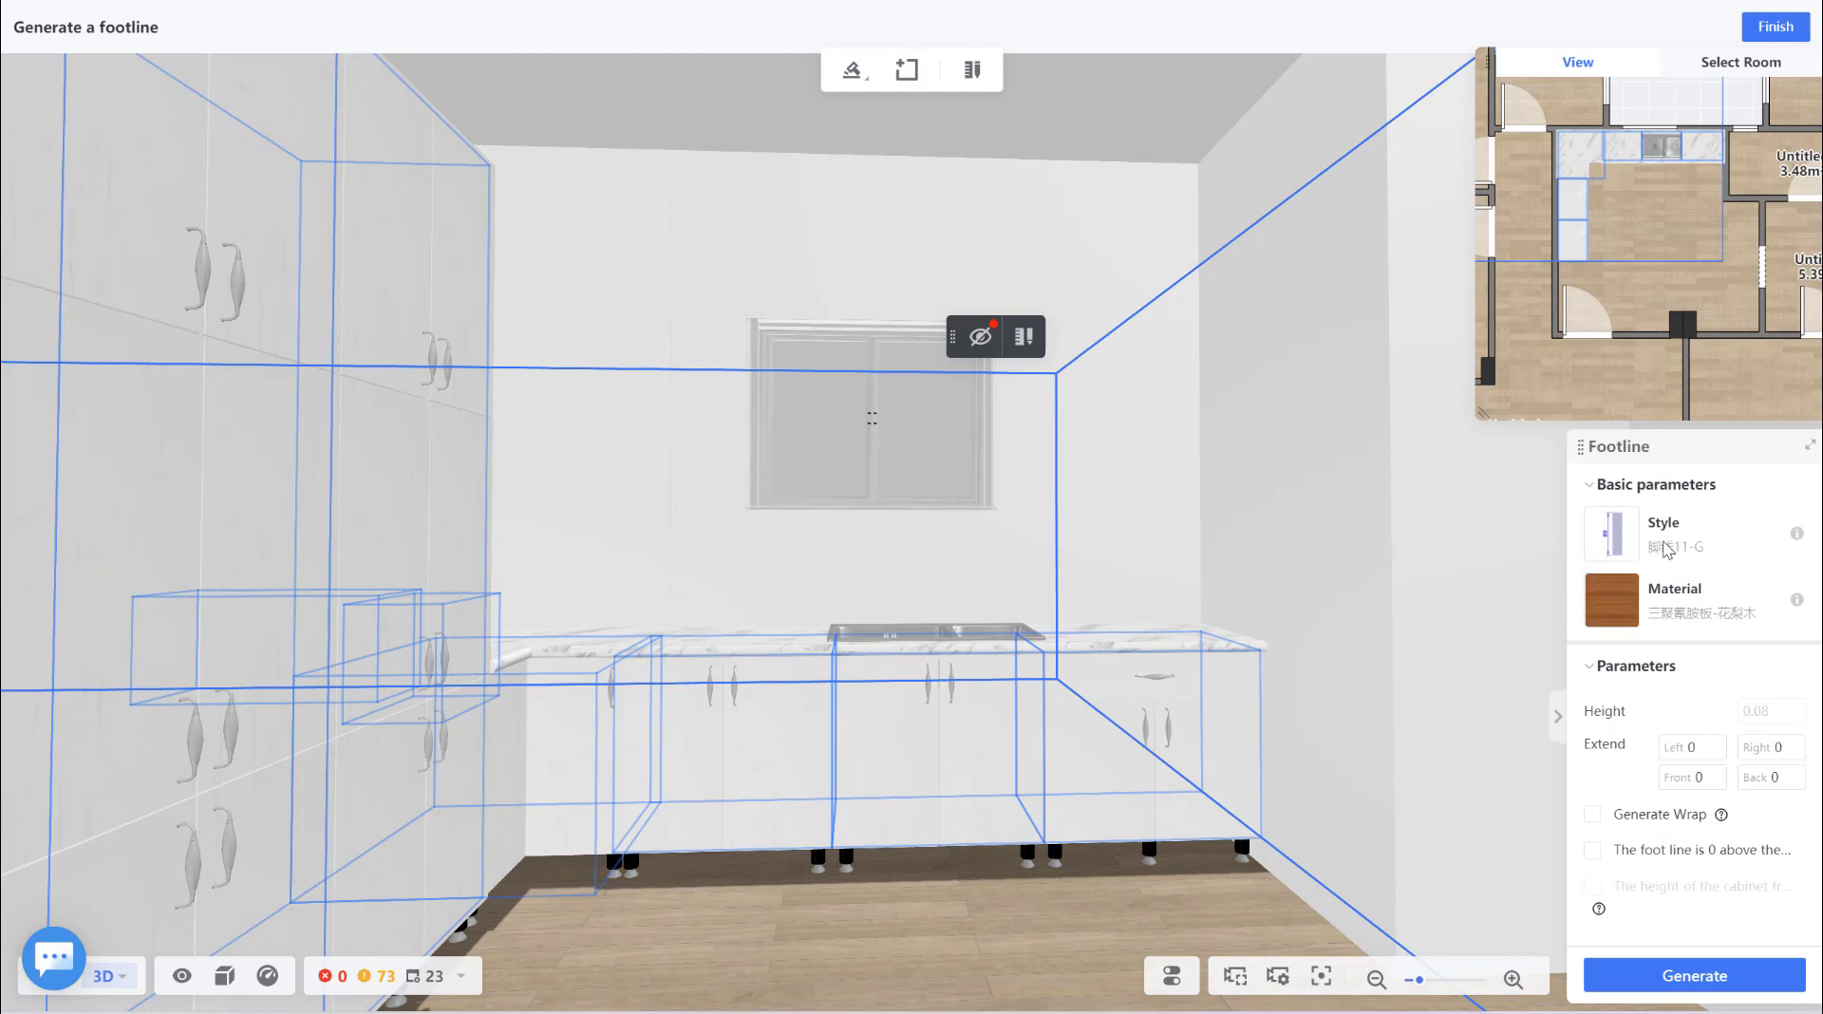
click(1622, 533)
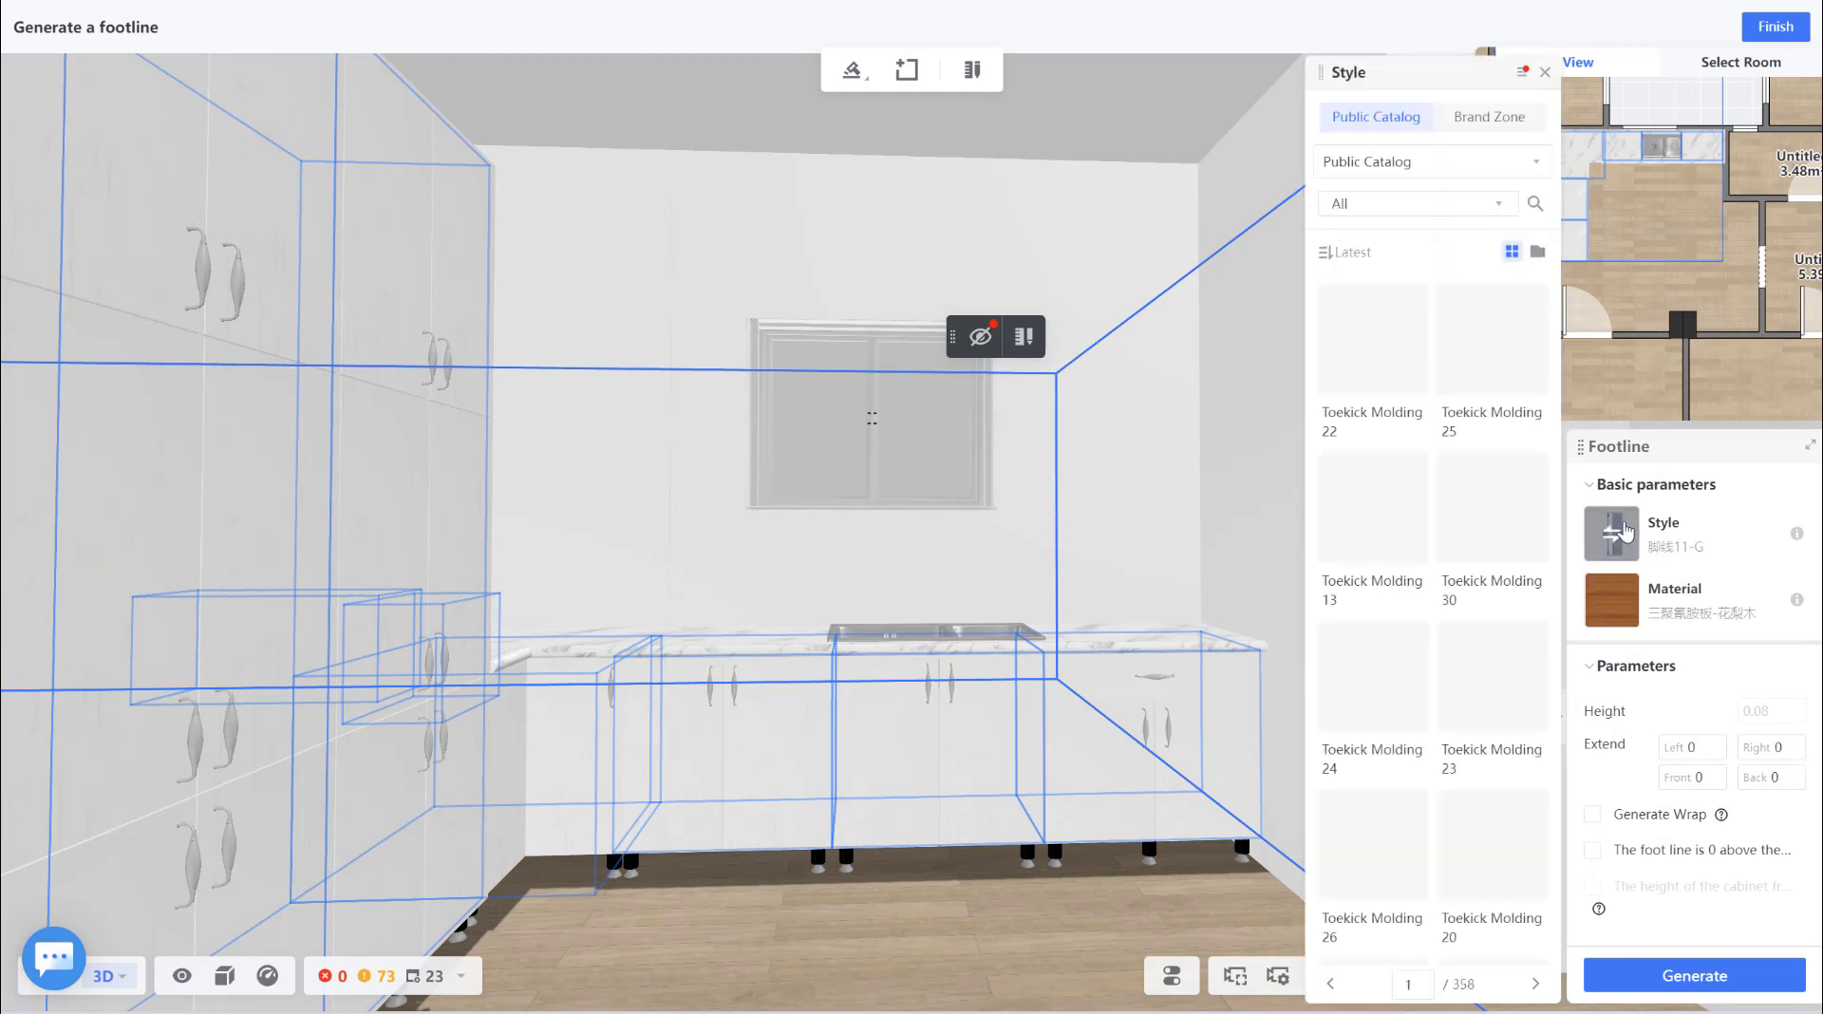
scroll(1447, 556, down, 1)
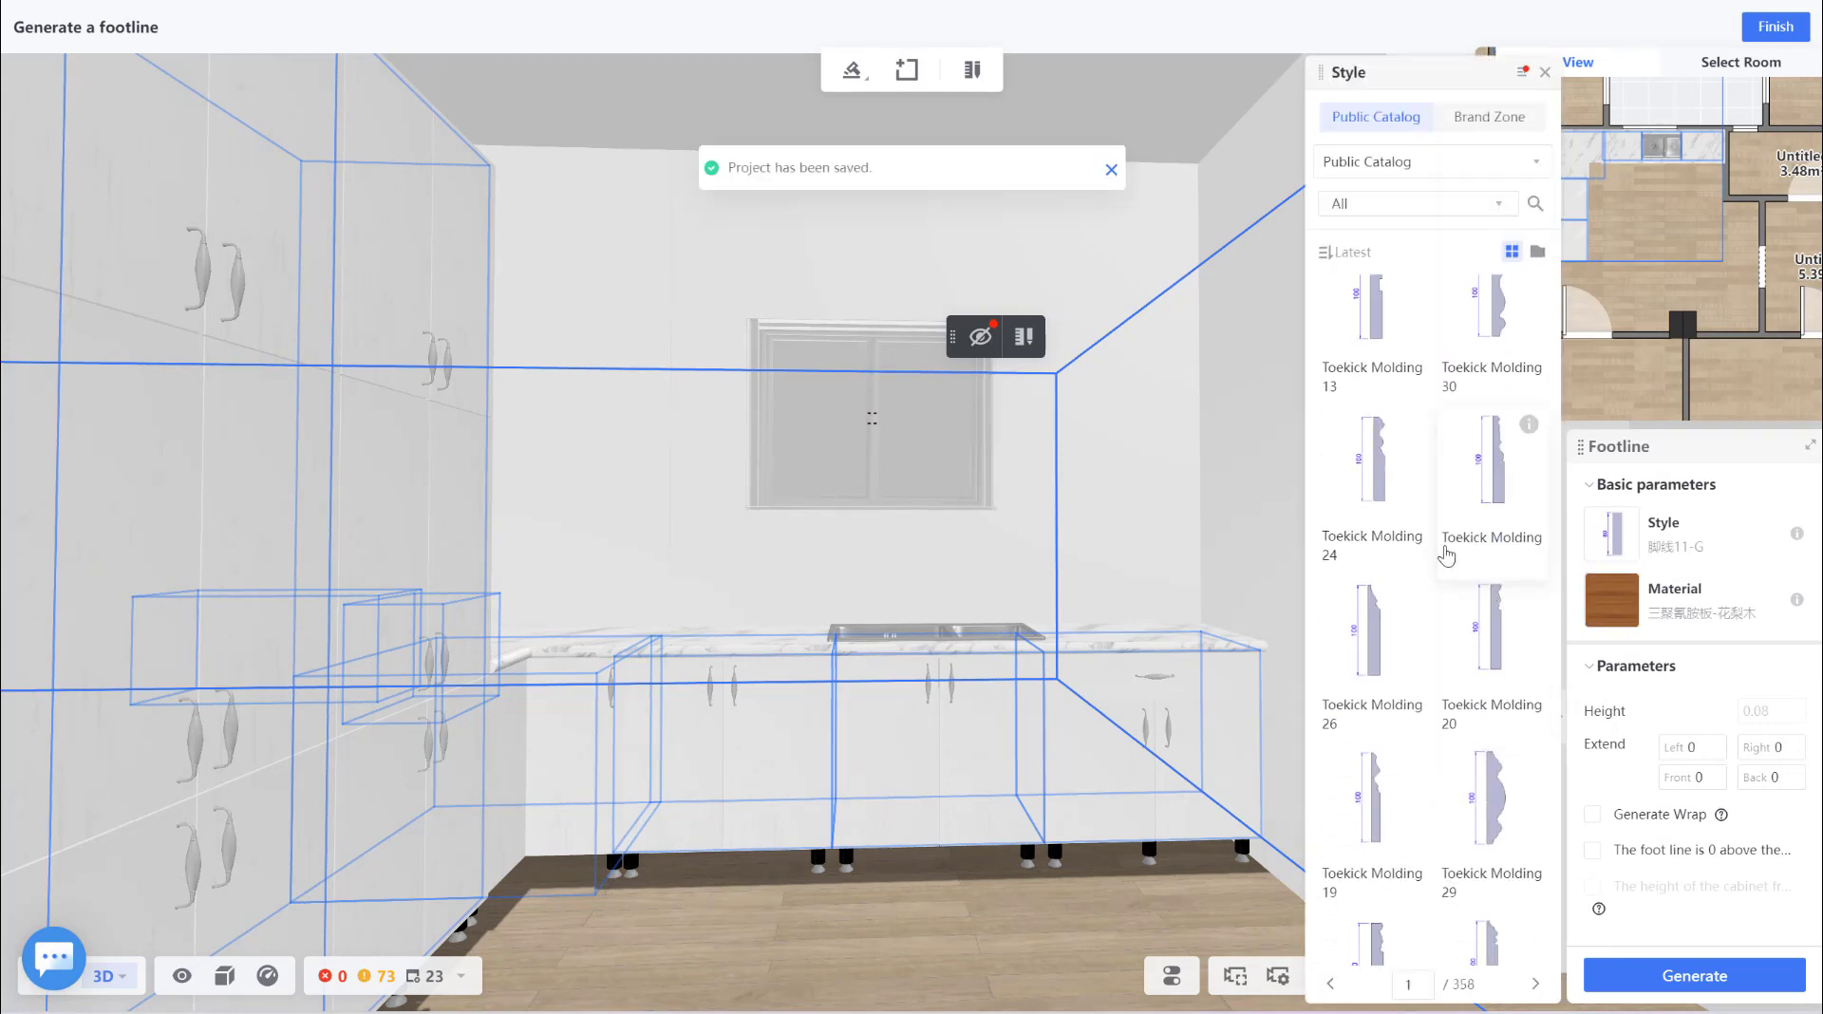
click(1383, 469)
click(1608, 608)
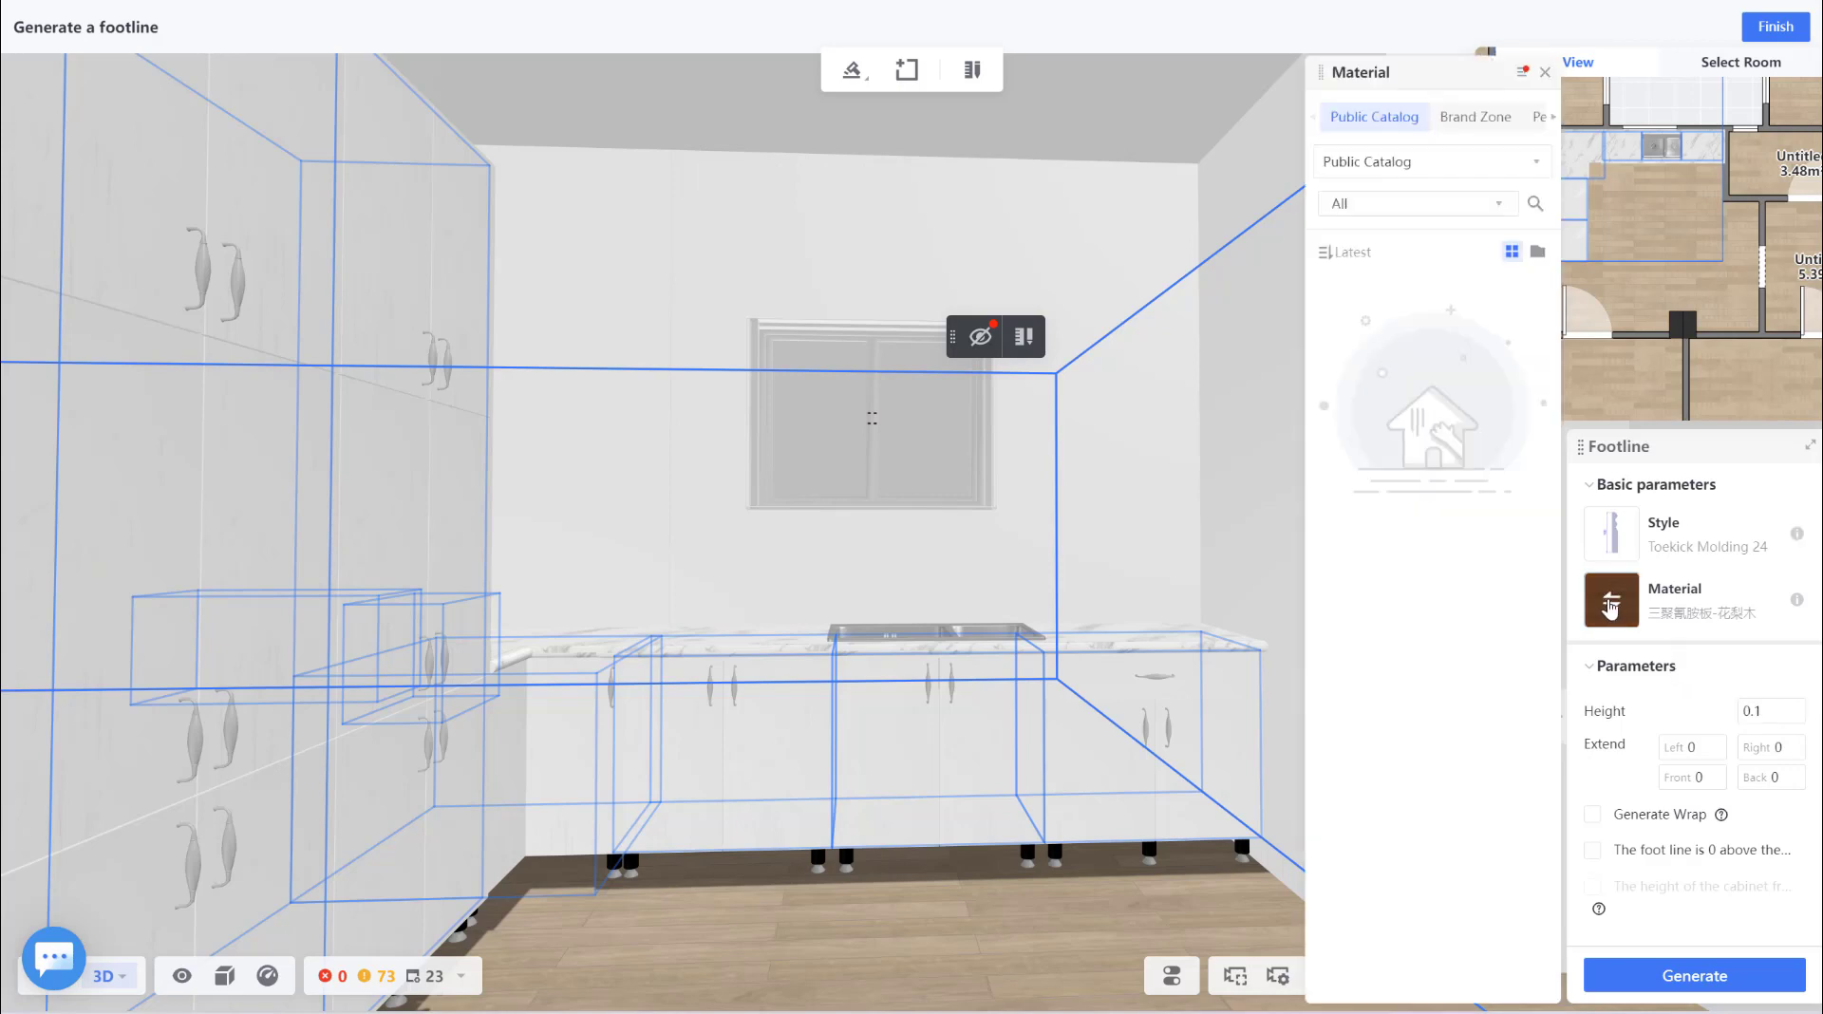
scroll(1448, 613, down, 2)
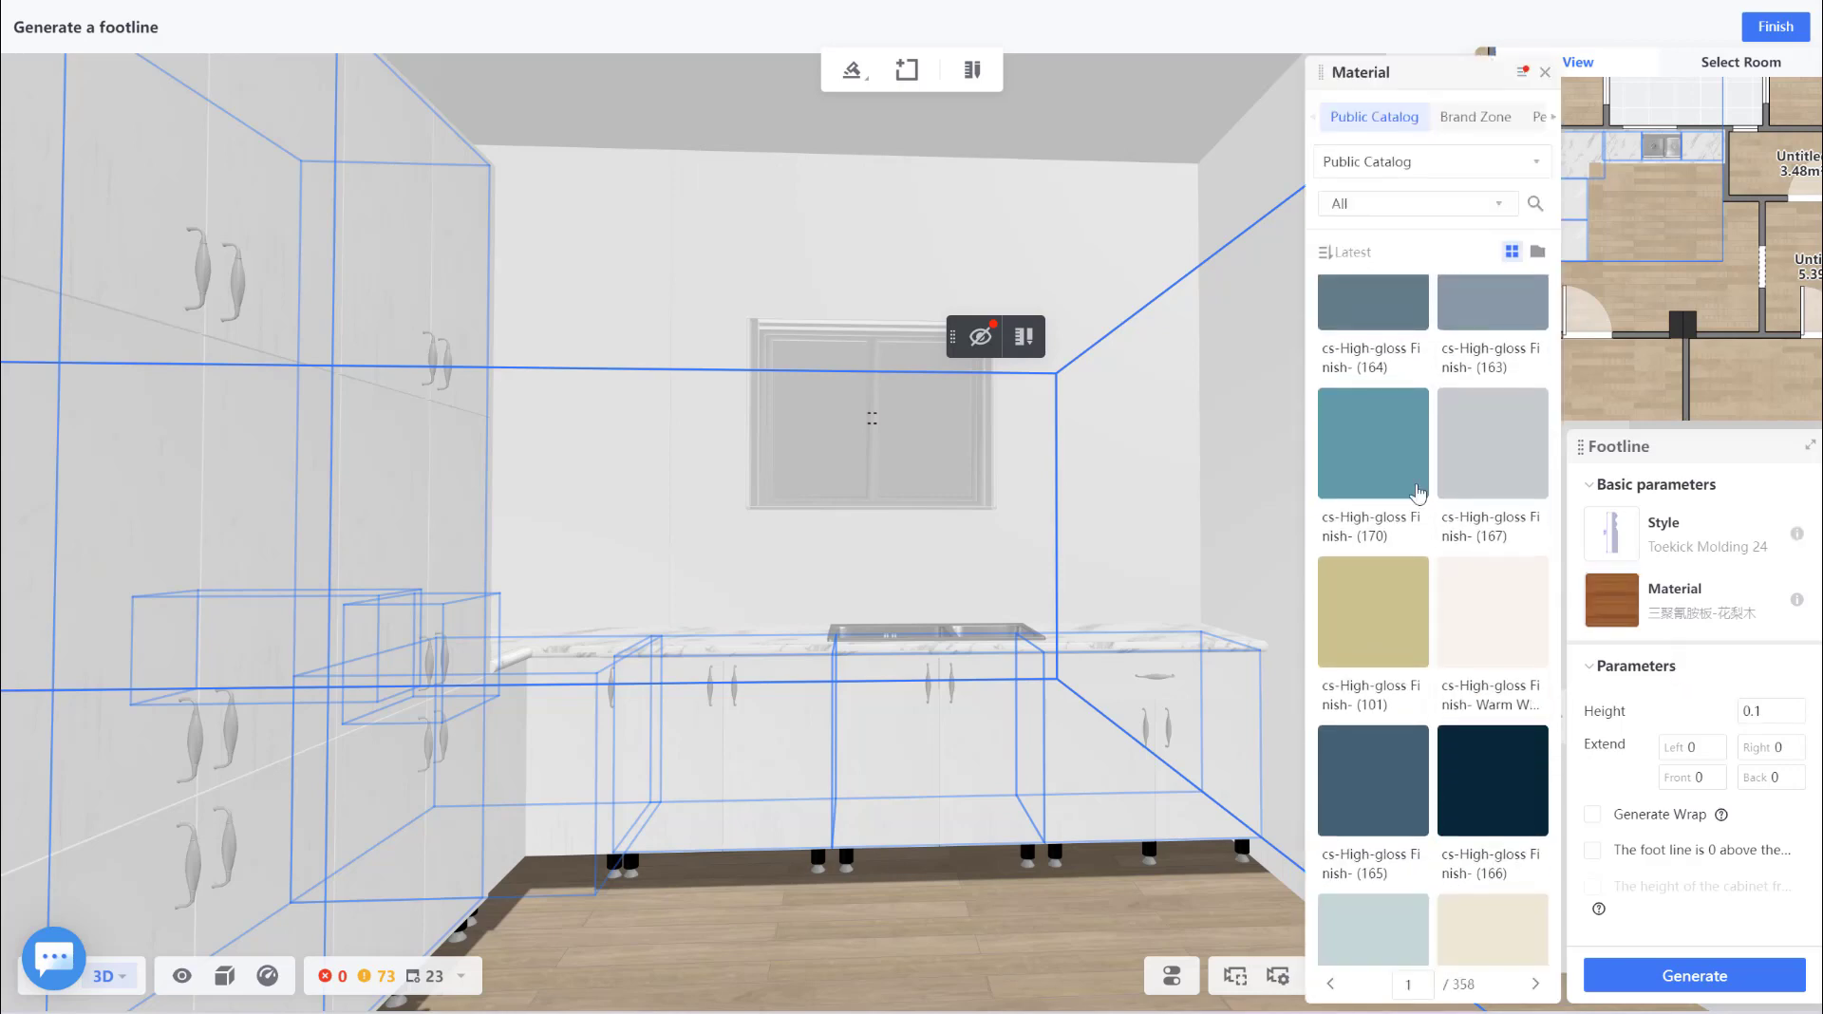
click(1384, 462)
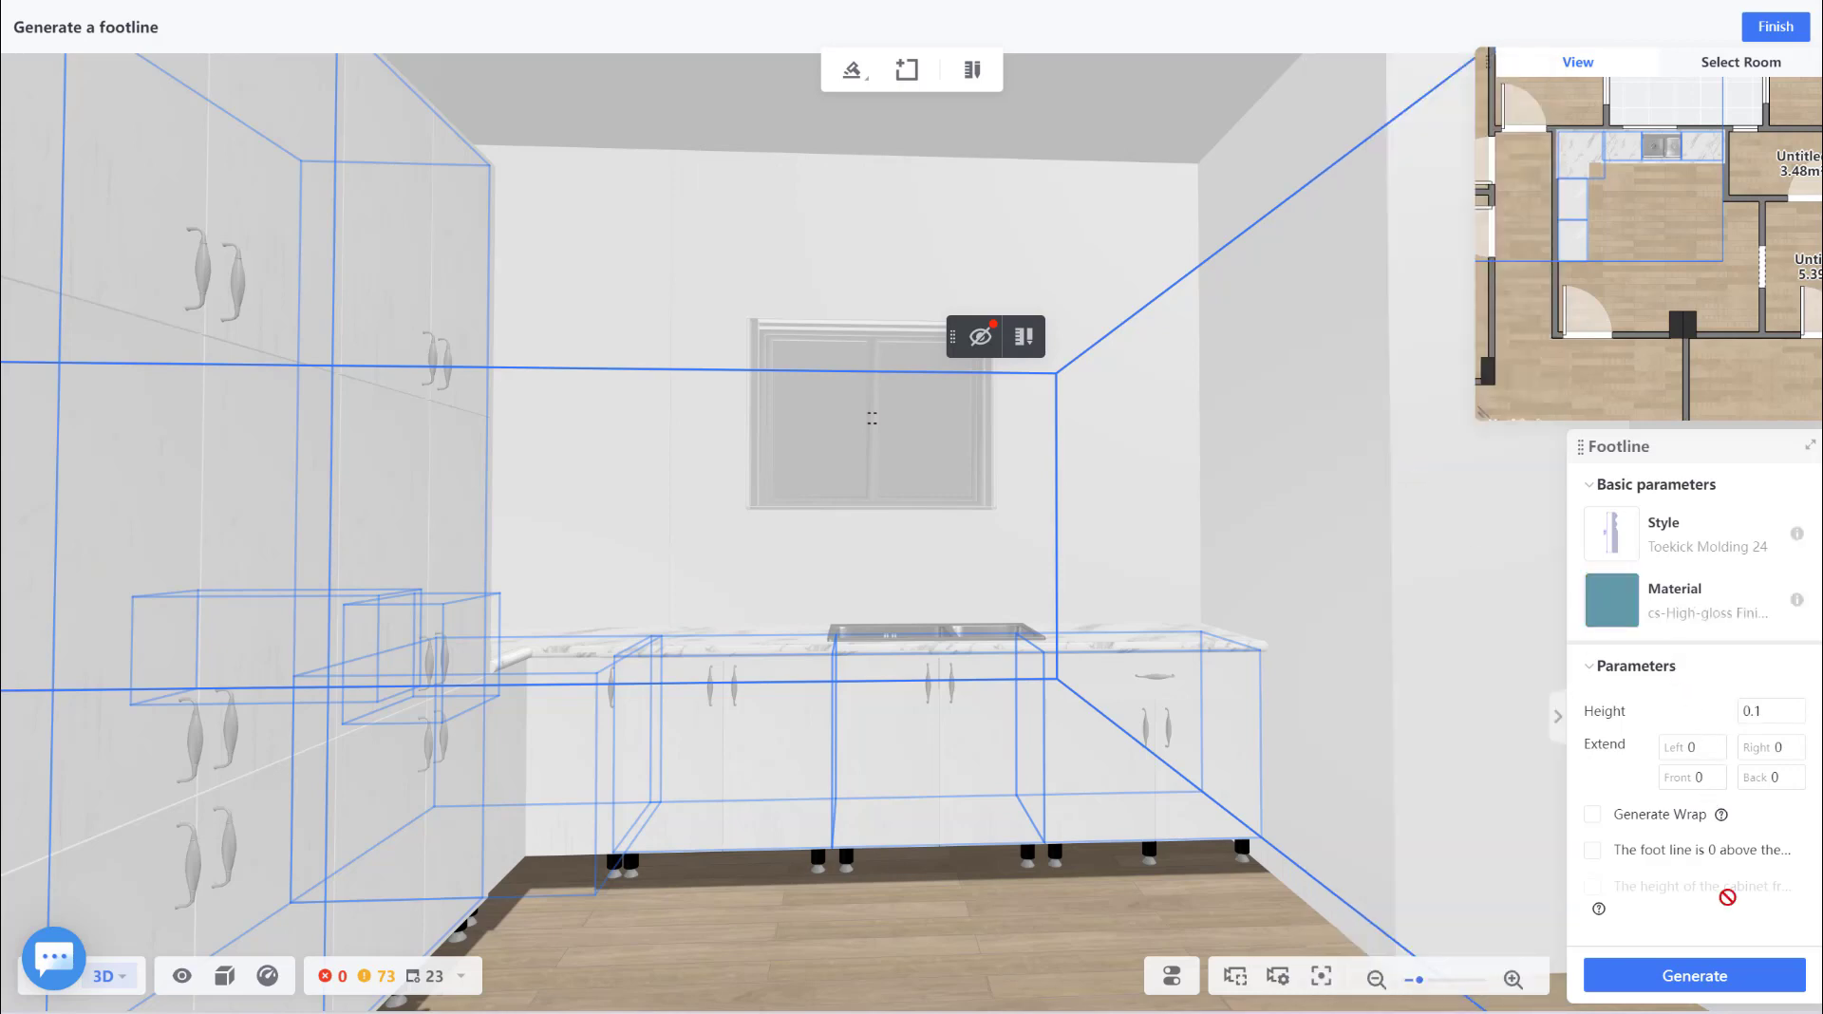
click(1727, 978)
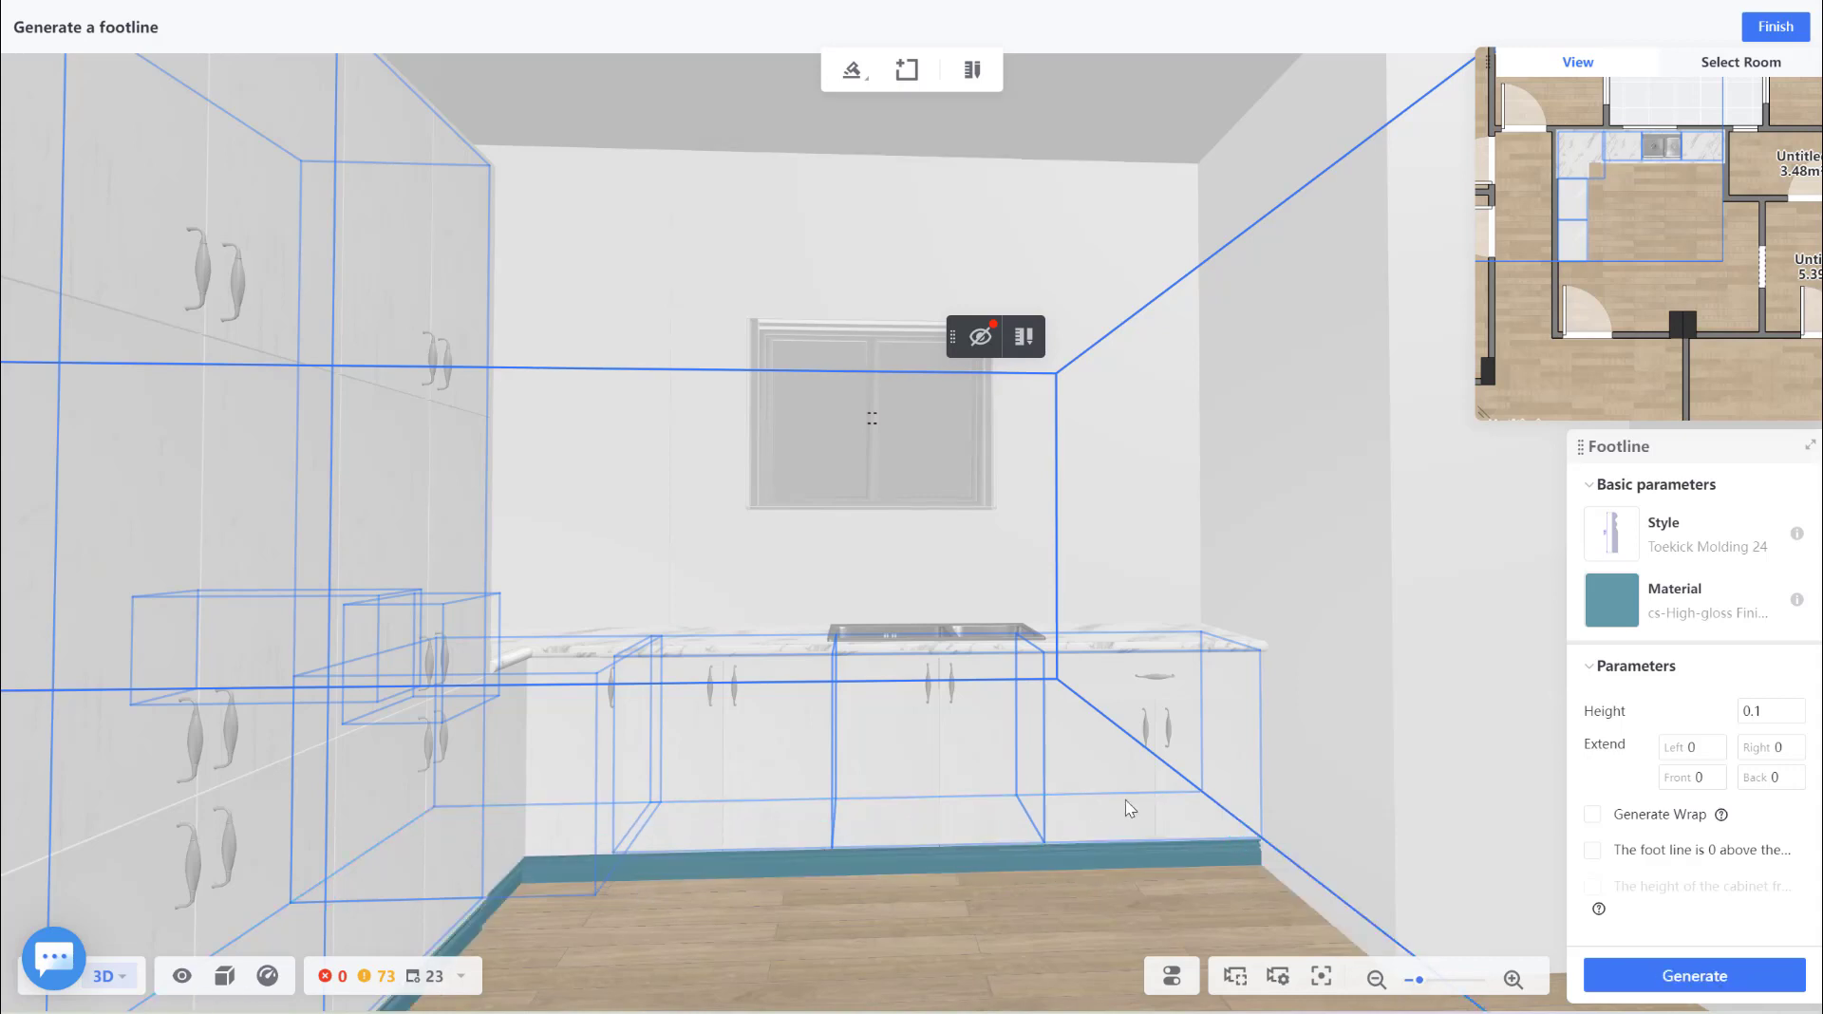
Finish the footline, then zoom in and select the sink-wall countertop for editing.
click(1777, 28)
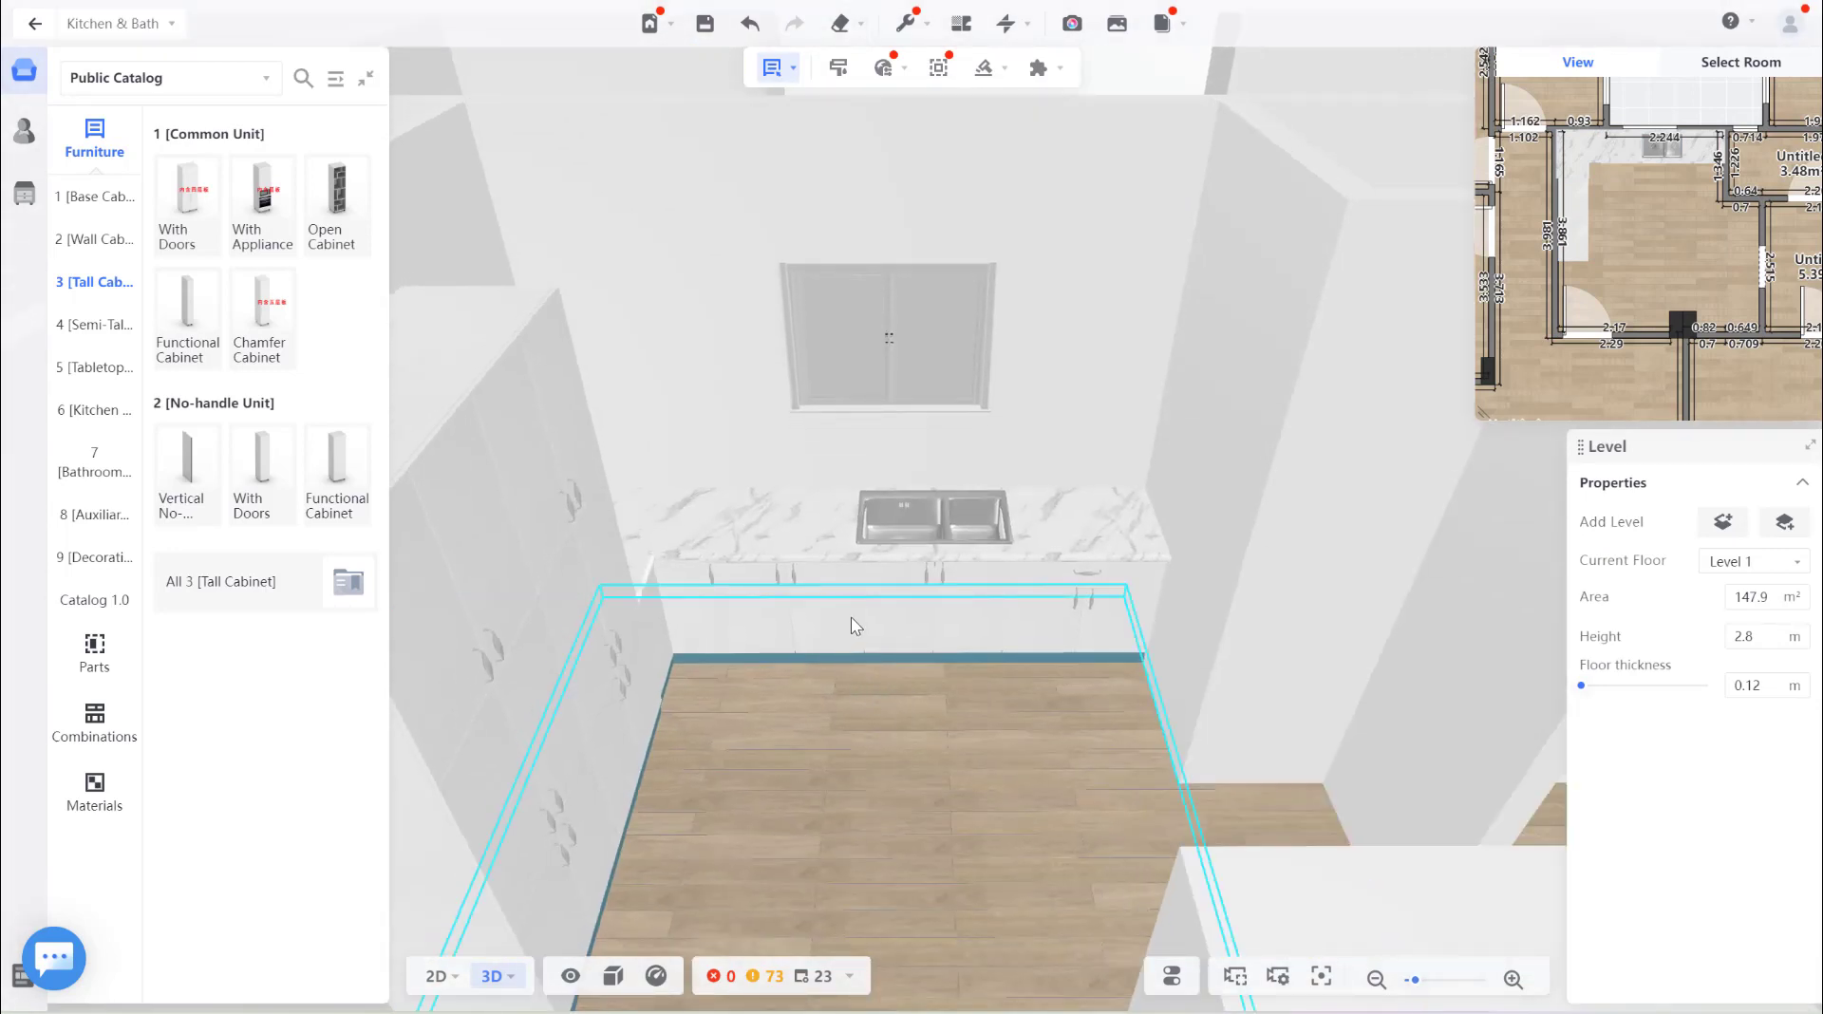
scroll(930, 589, up, 2)
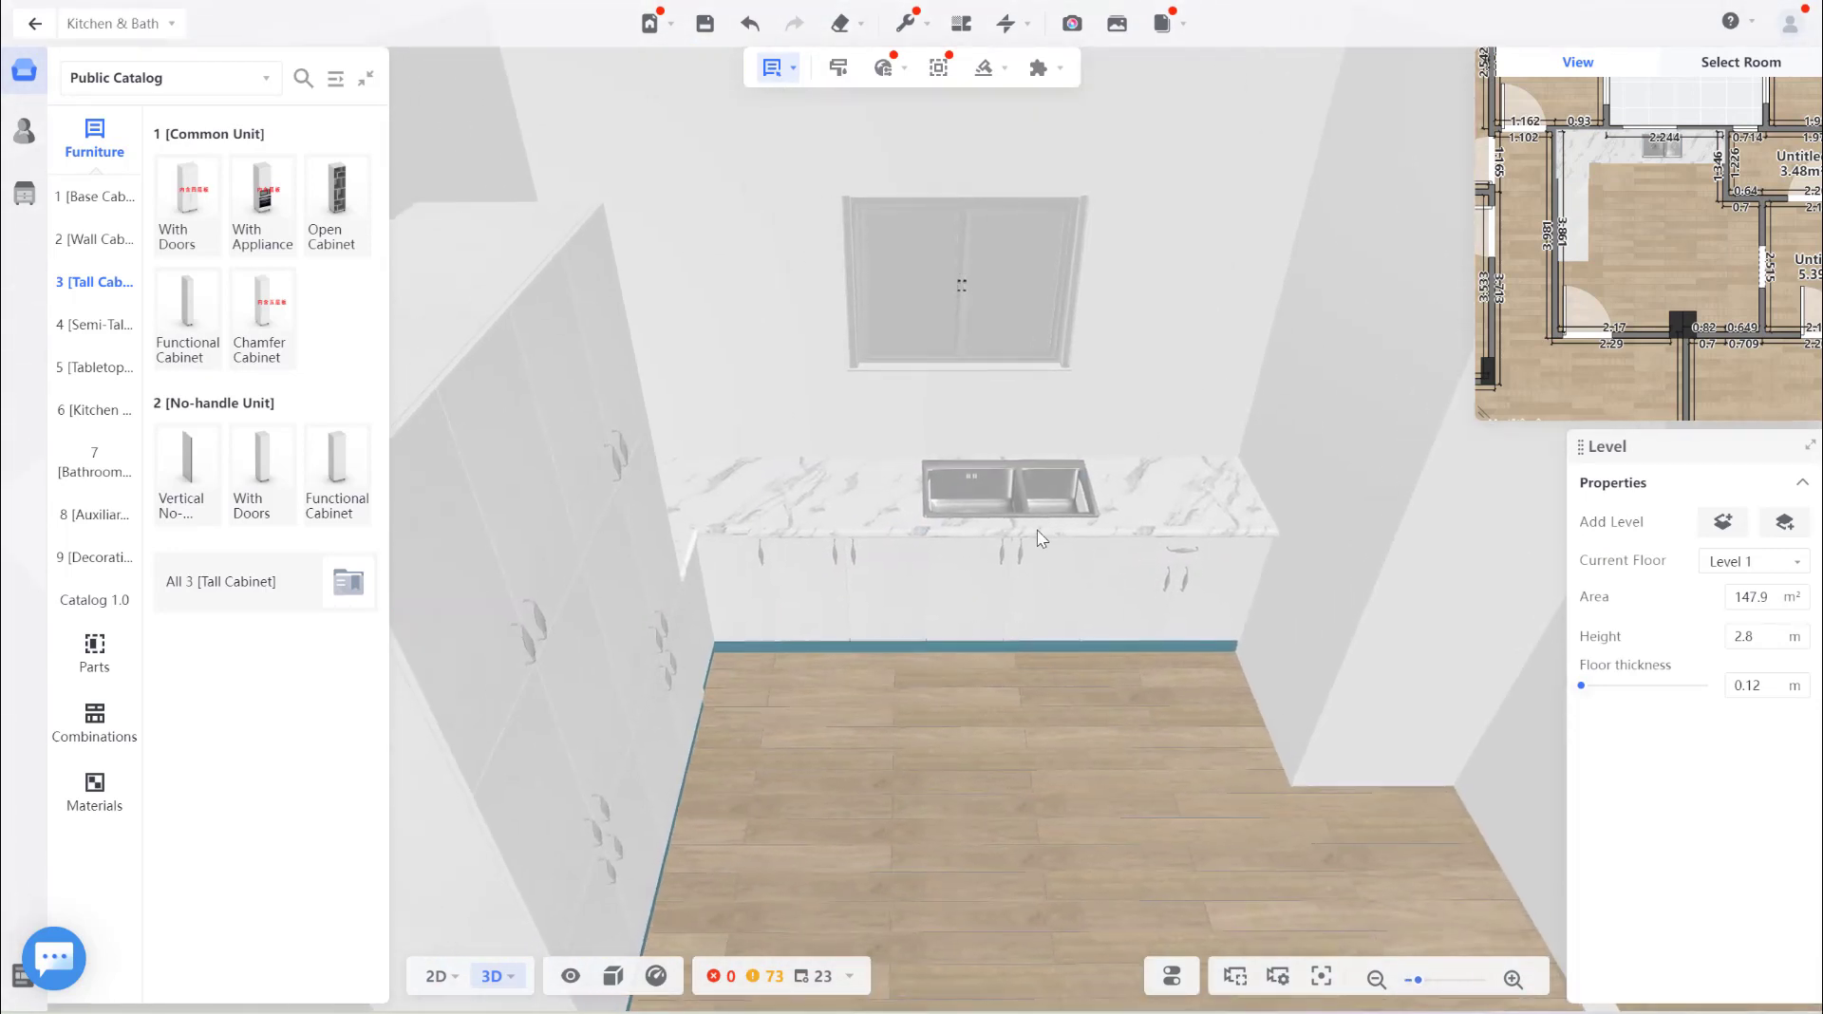
scroll(1037, 531, up, 1)
scroll(1305, 551, up, 1)
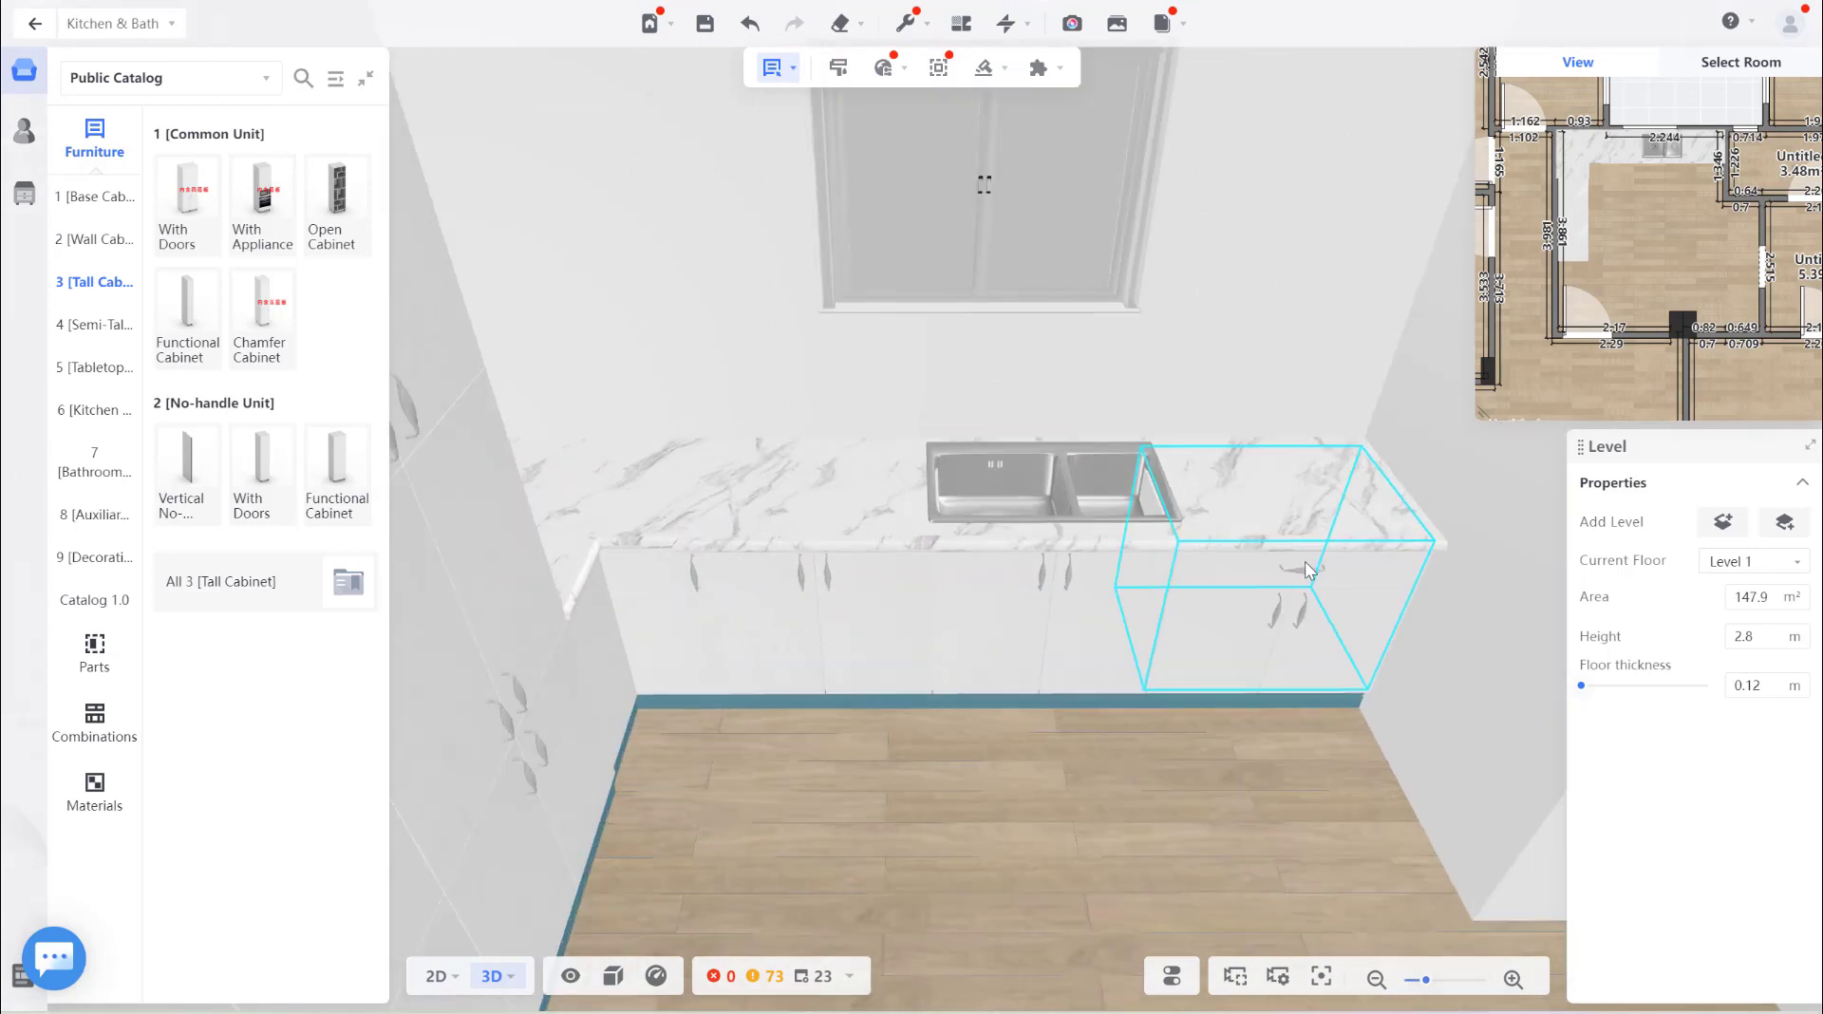
click(839, 538)
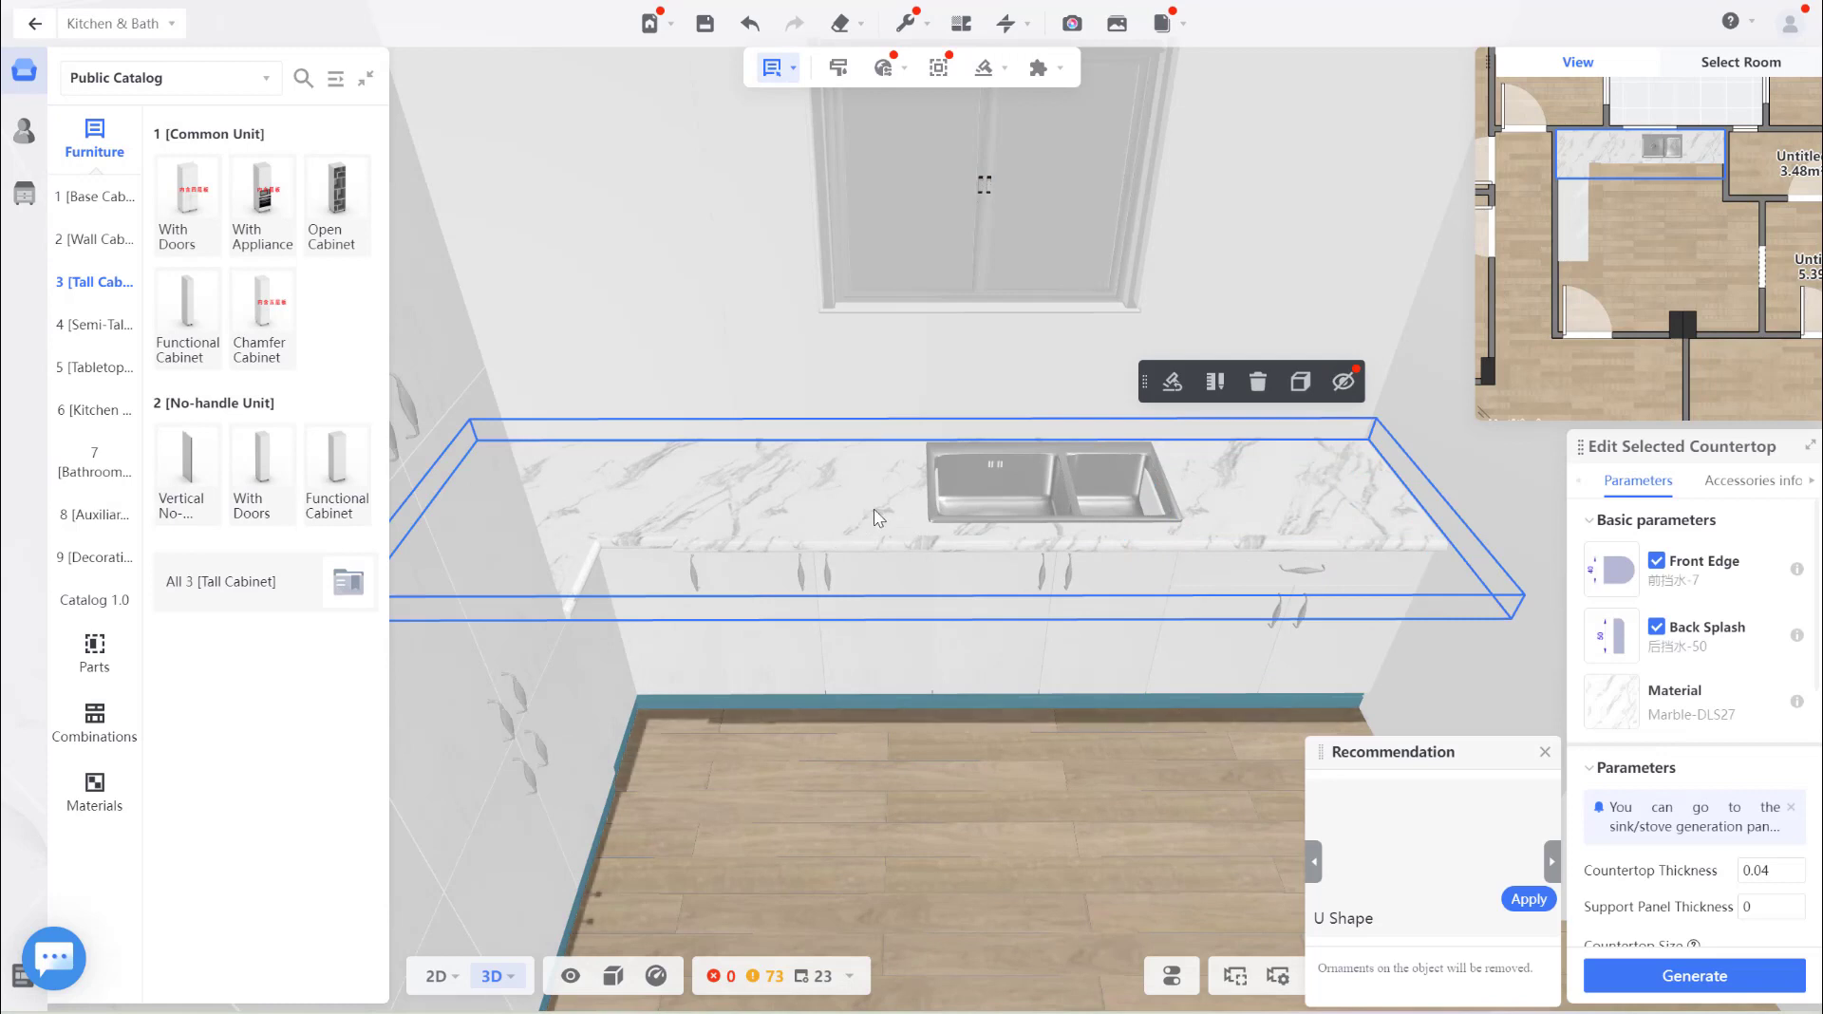
Set the countertop's Extend to Front to 5 and regenerate it.
scroll(1697, 685, down, 2)
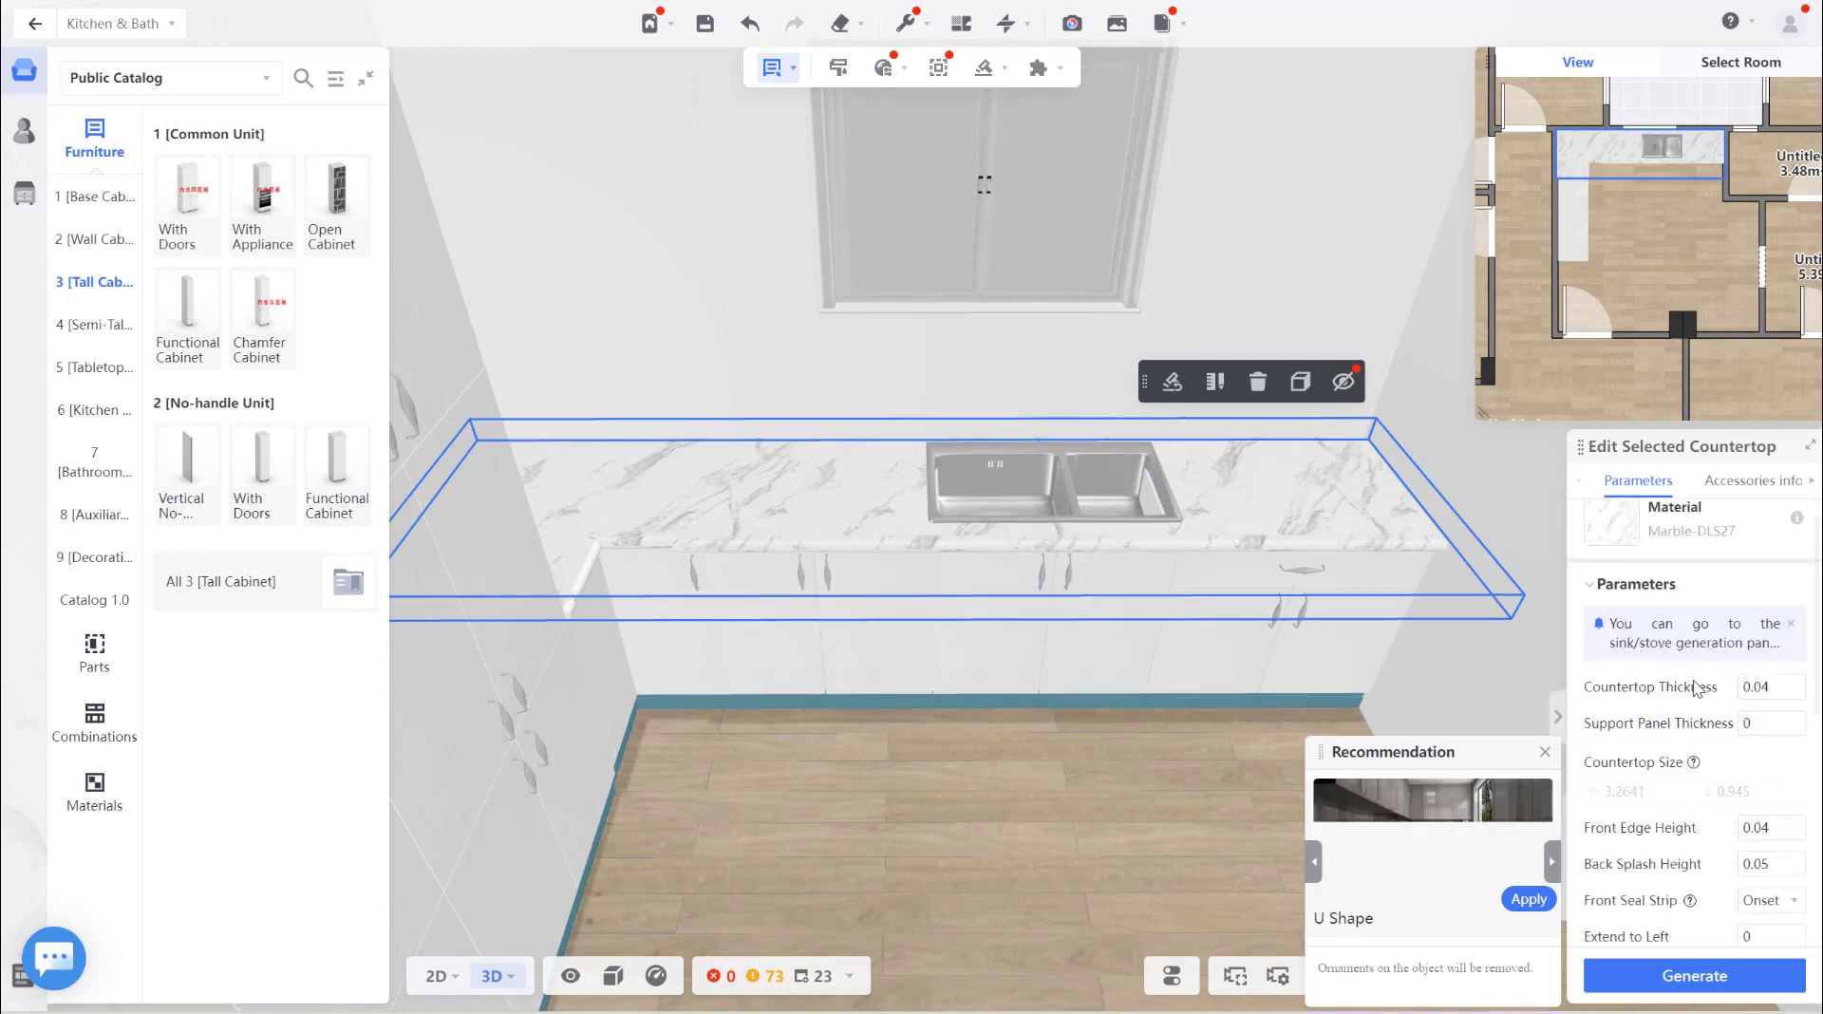
scroll(1697, 686, down, 3)
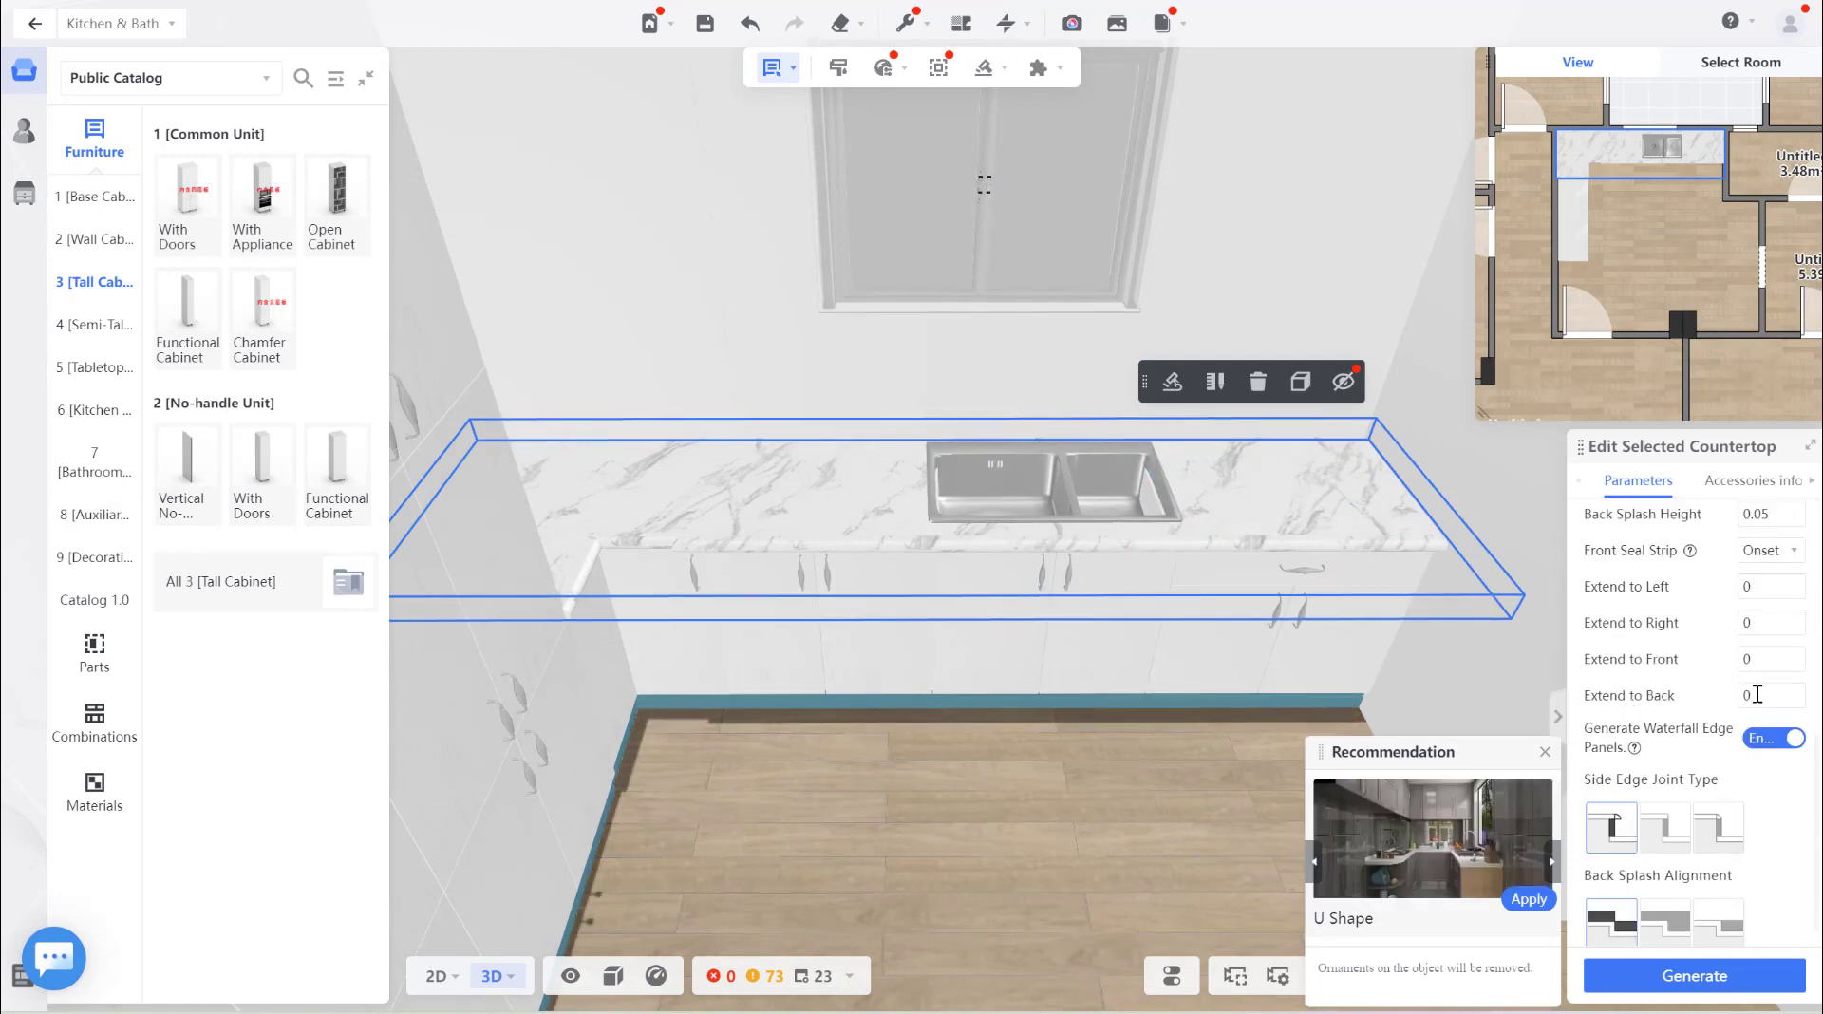
click(1756, 659)
text(5)
click(1685, 975)
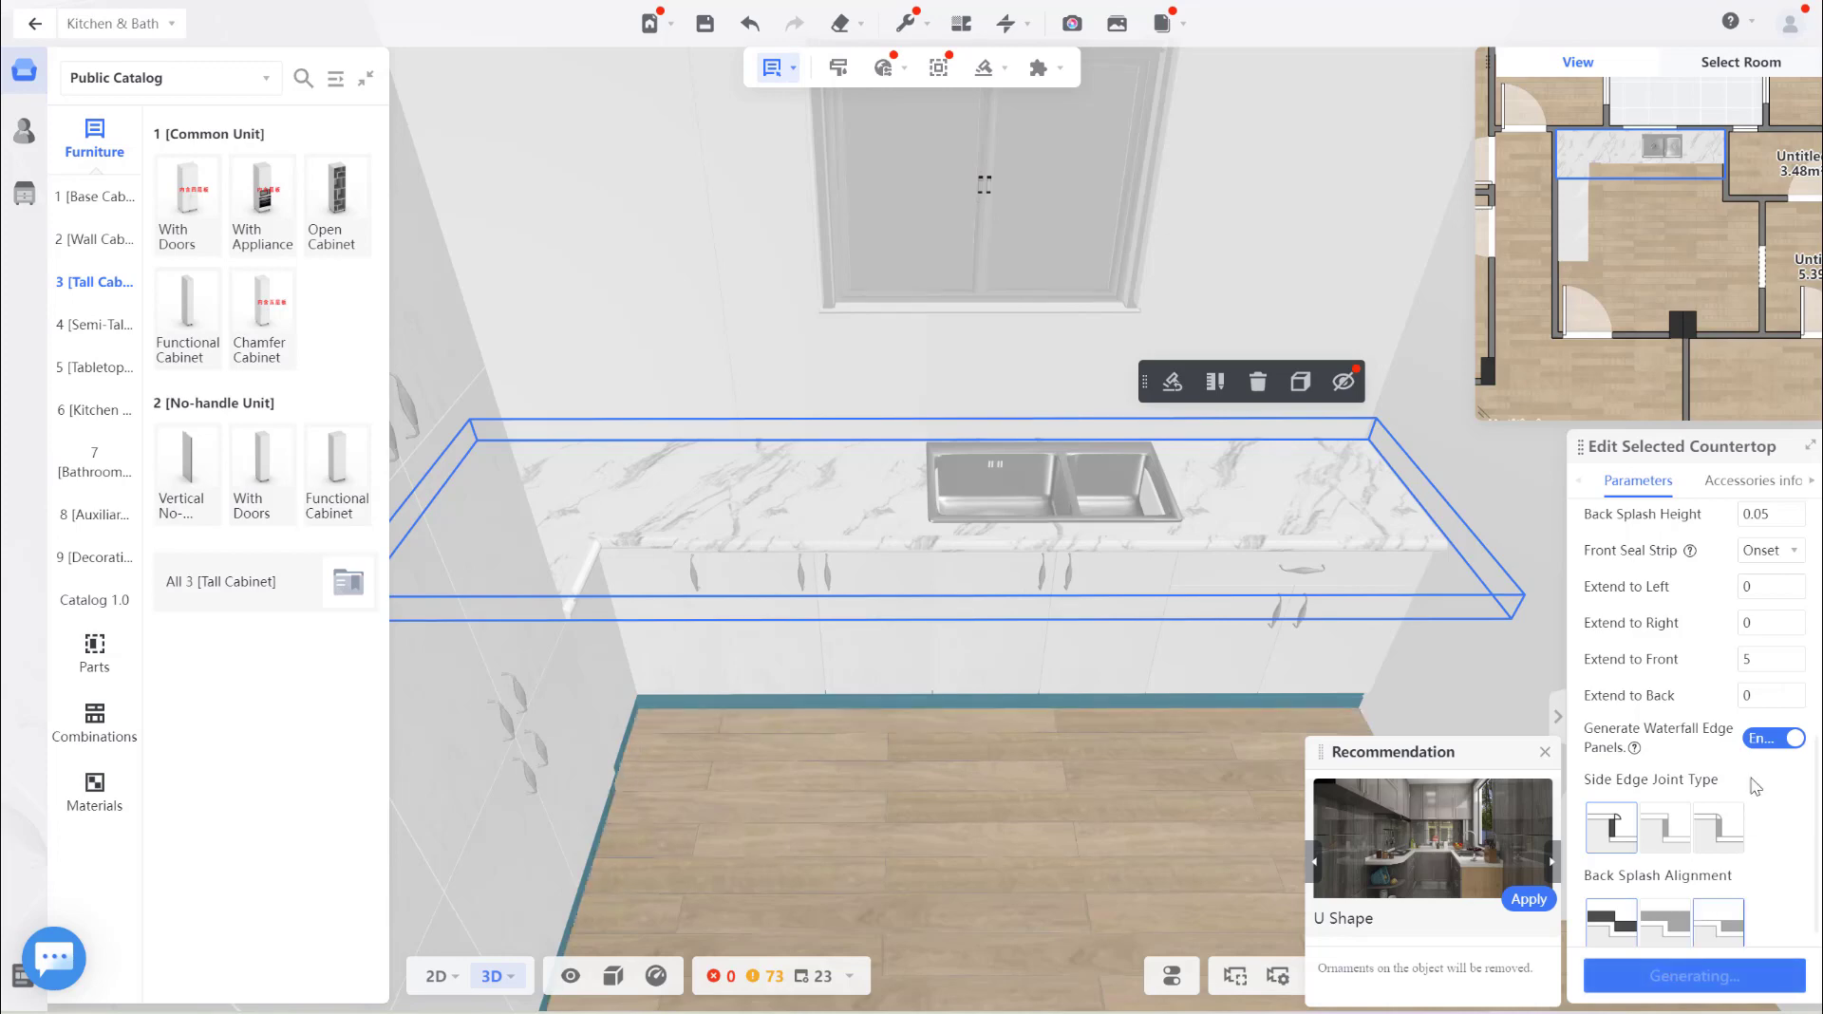
Reduce the countertop's Extend to Front from 5 to 0.2 and regenerate it.
scroll(1090, 798, down, 1)
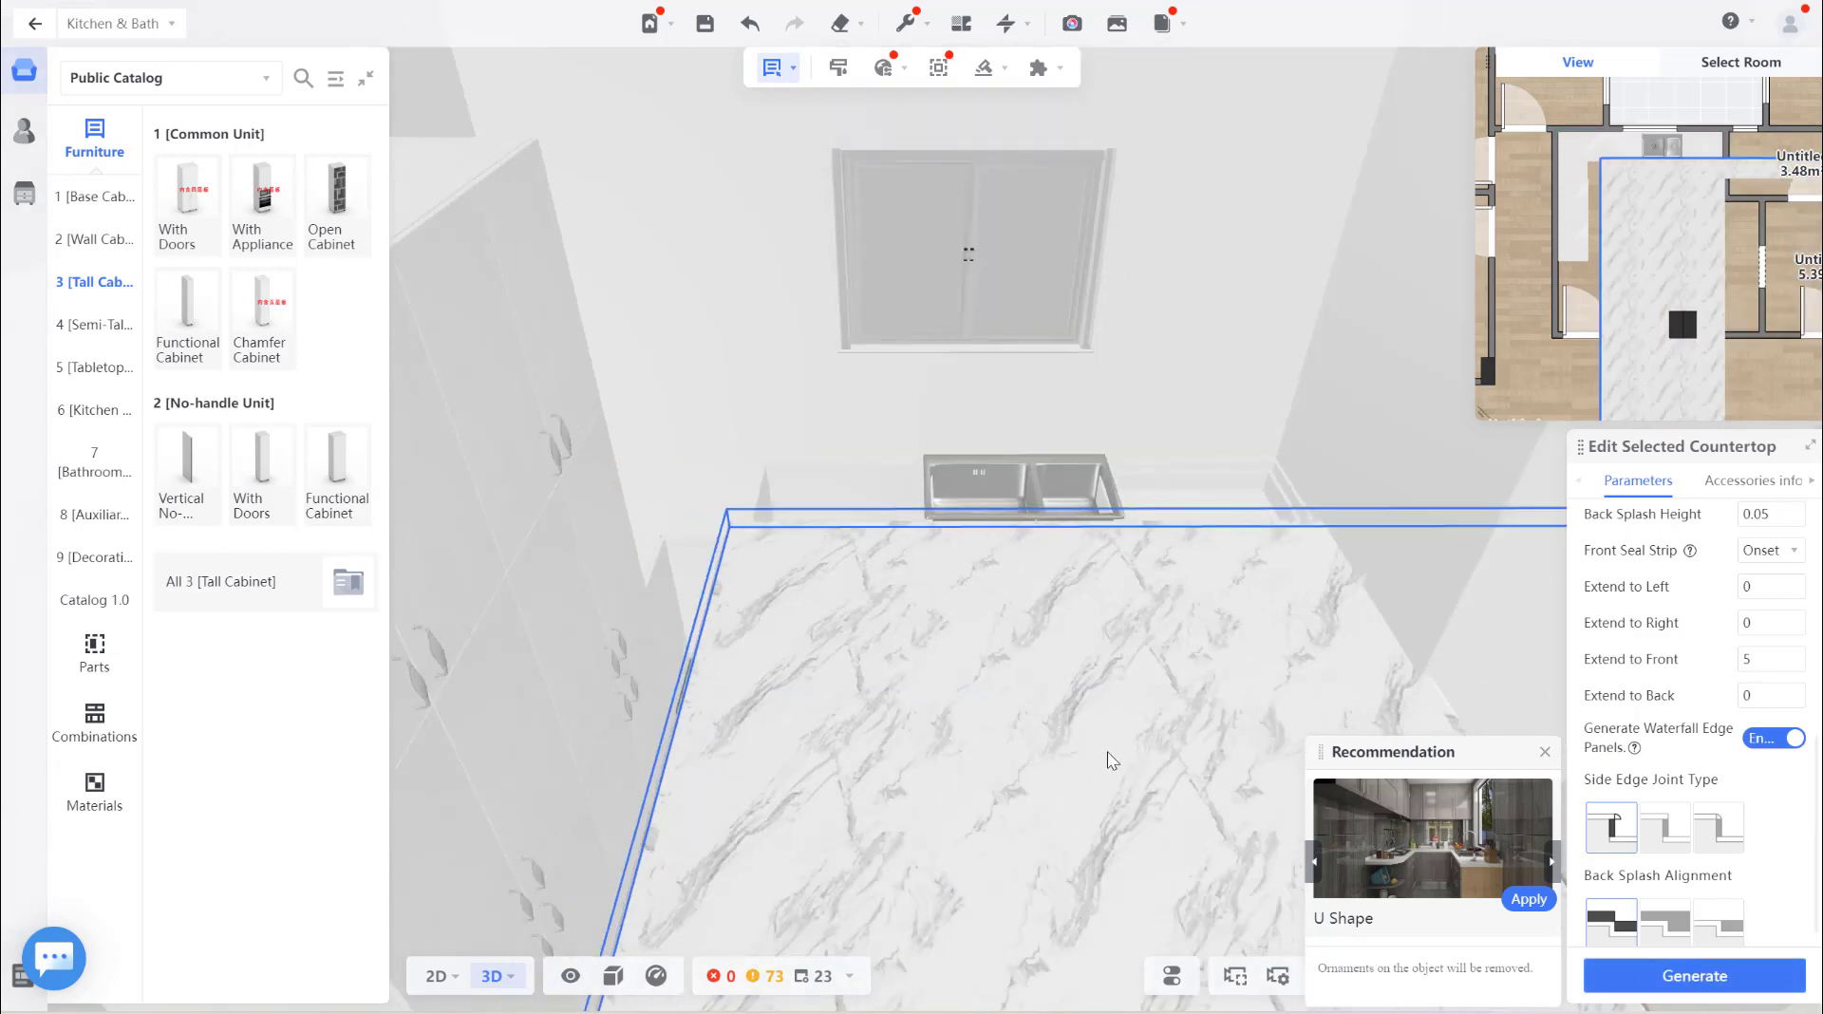
scroll(1111, 765, down, 1)
double_click(1768, 659)
text(1)
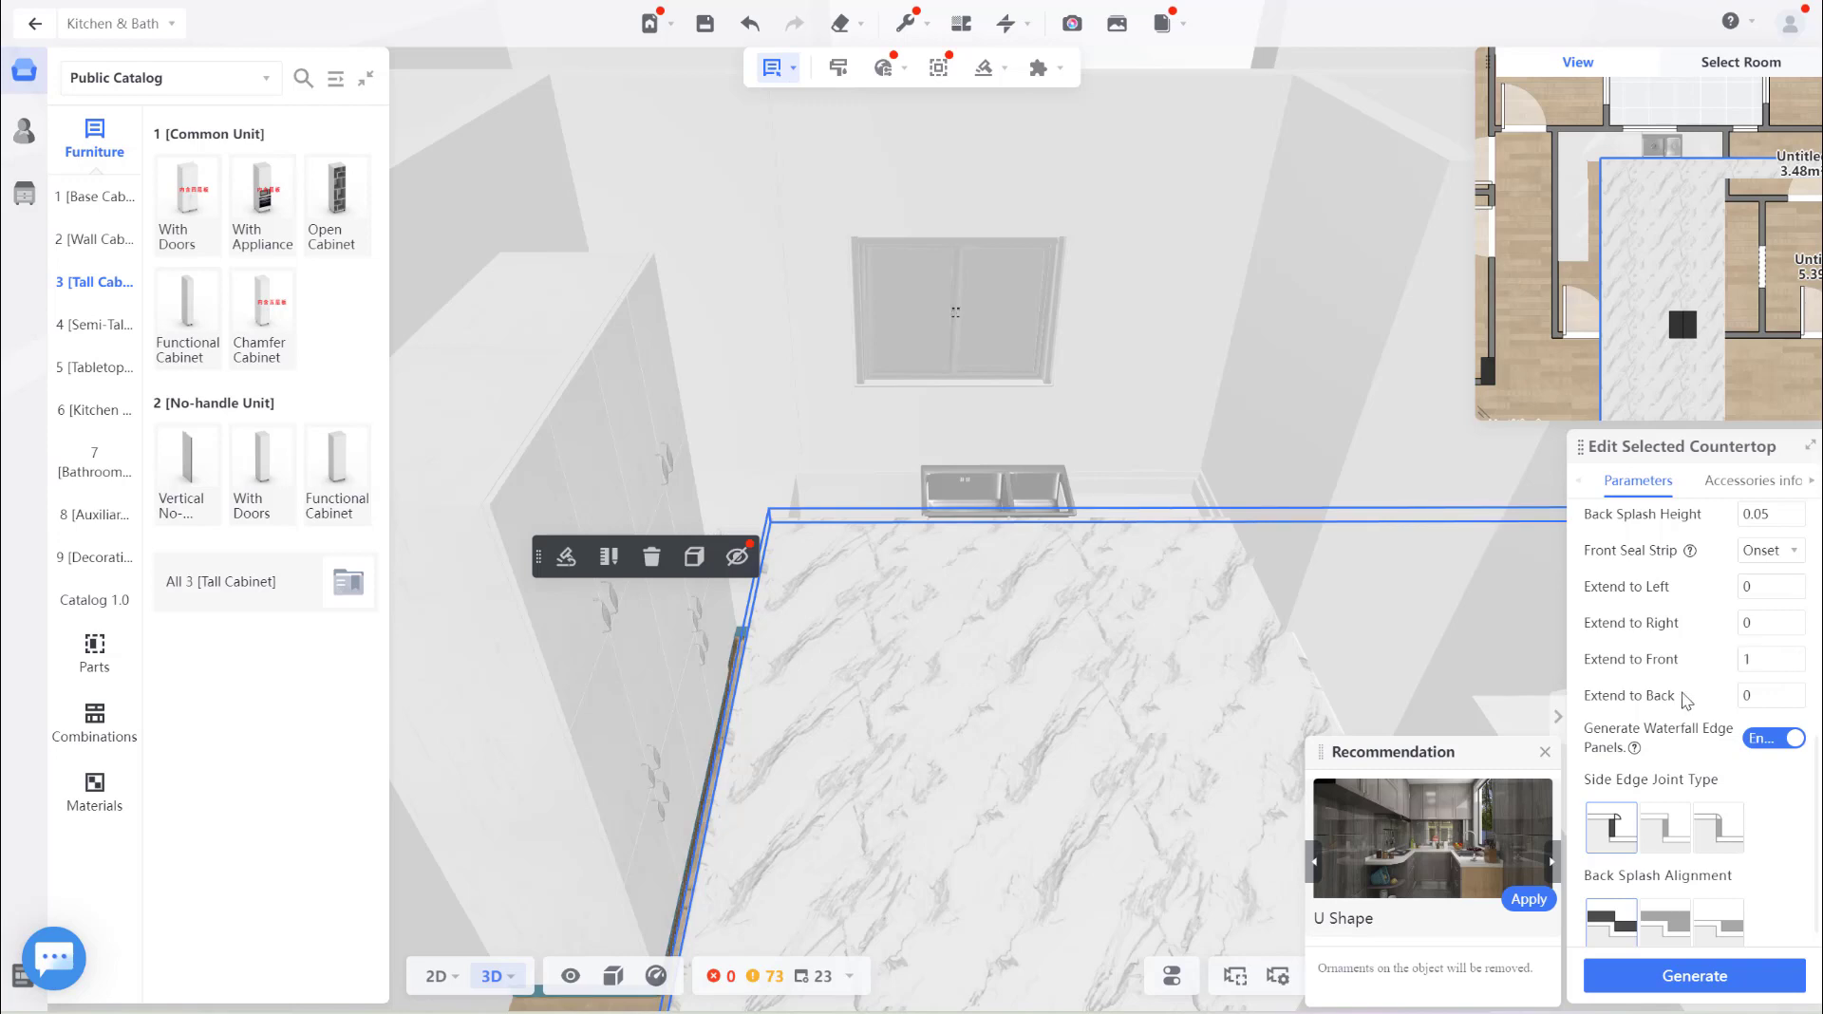
drag(1758, 659, 1679, 670)
text(0)
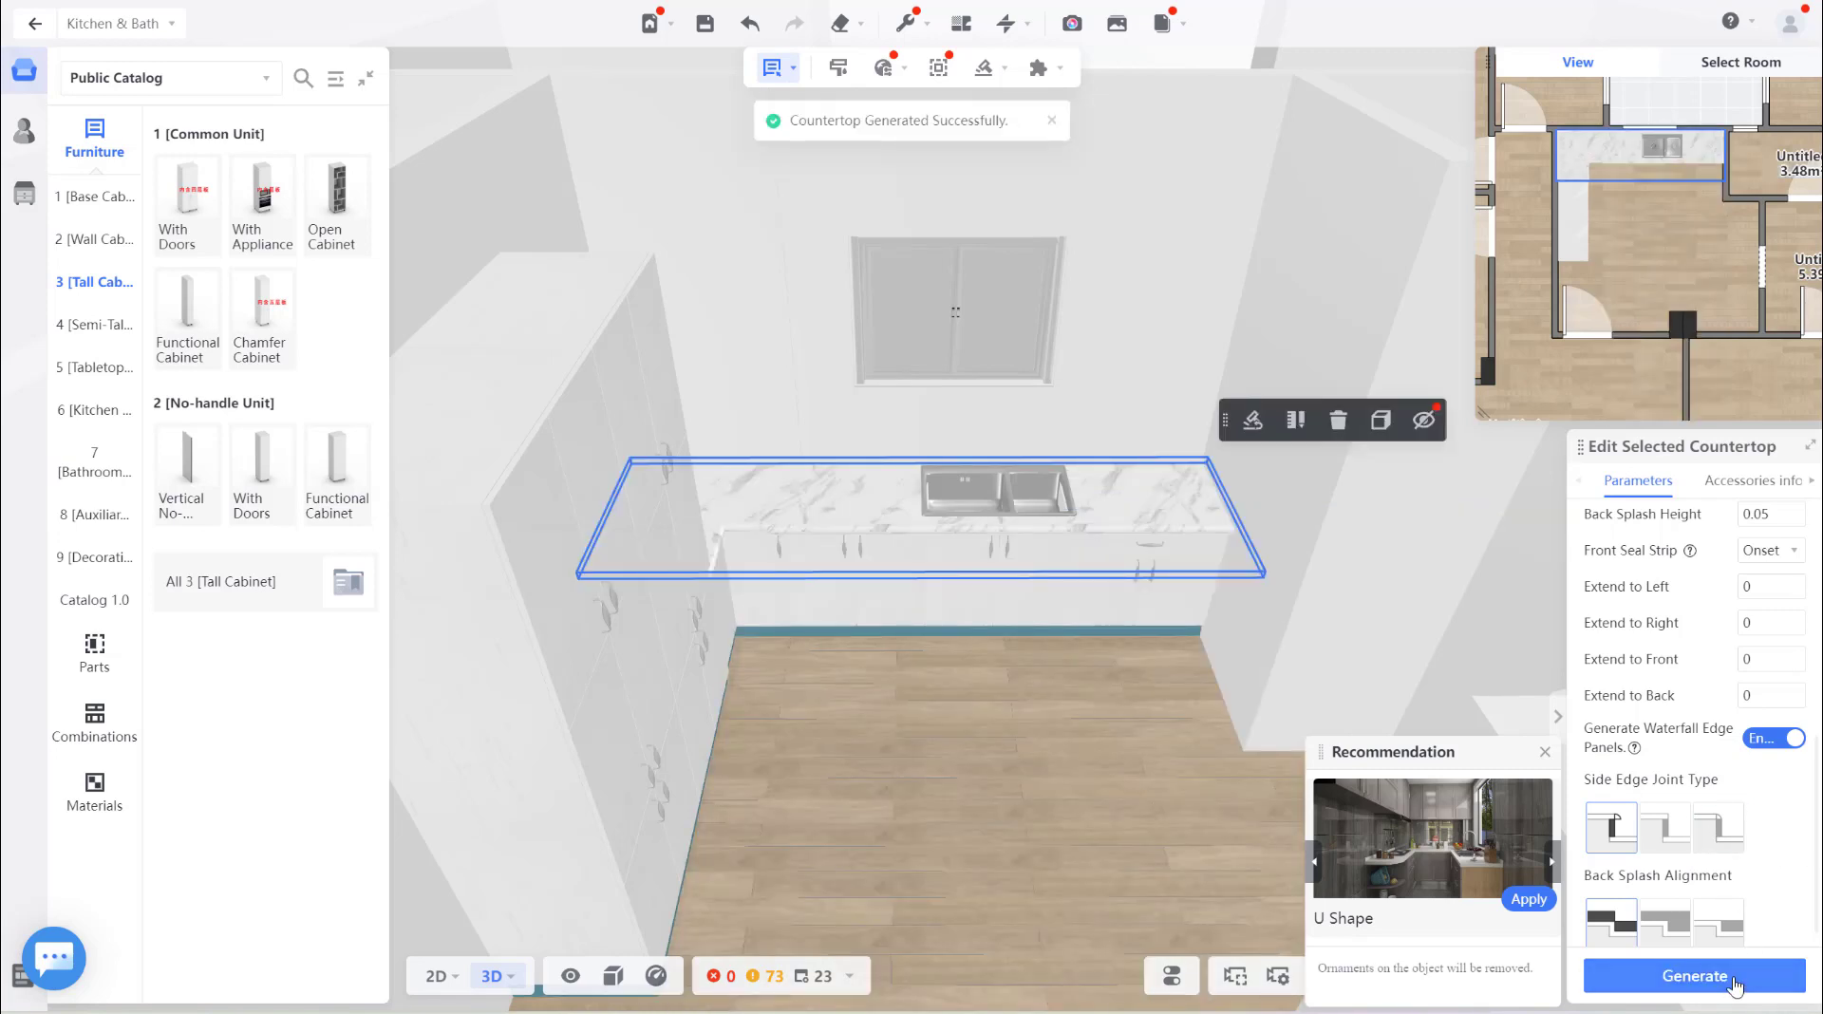
click(1775, 655)
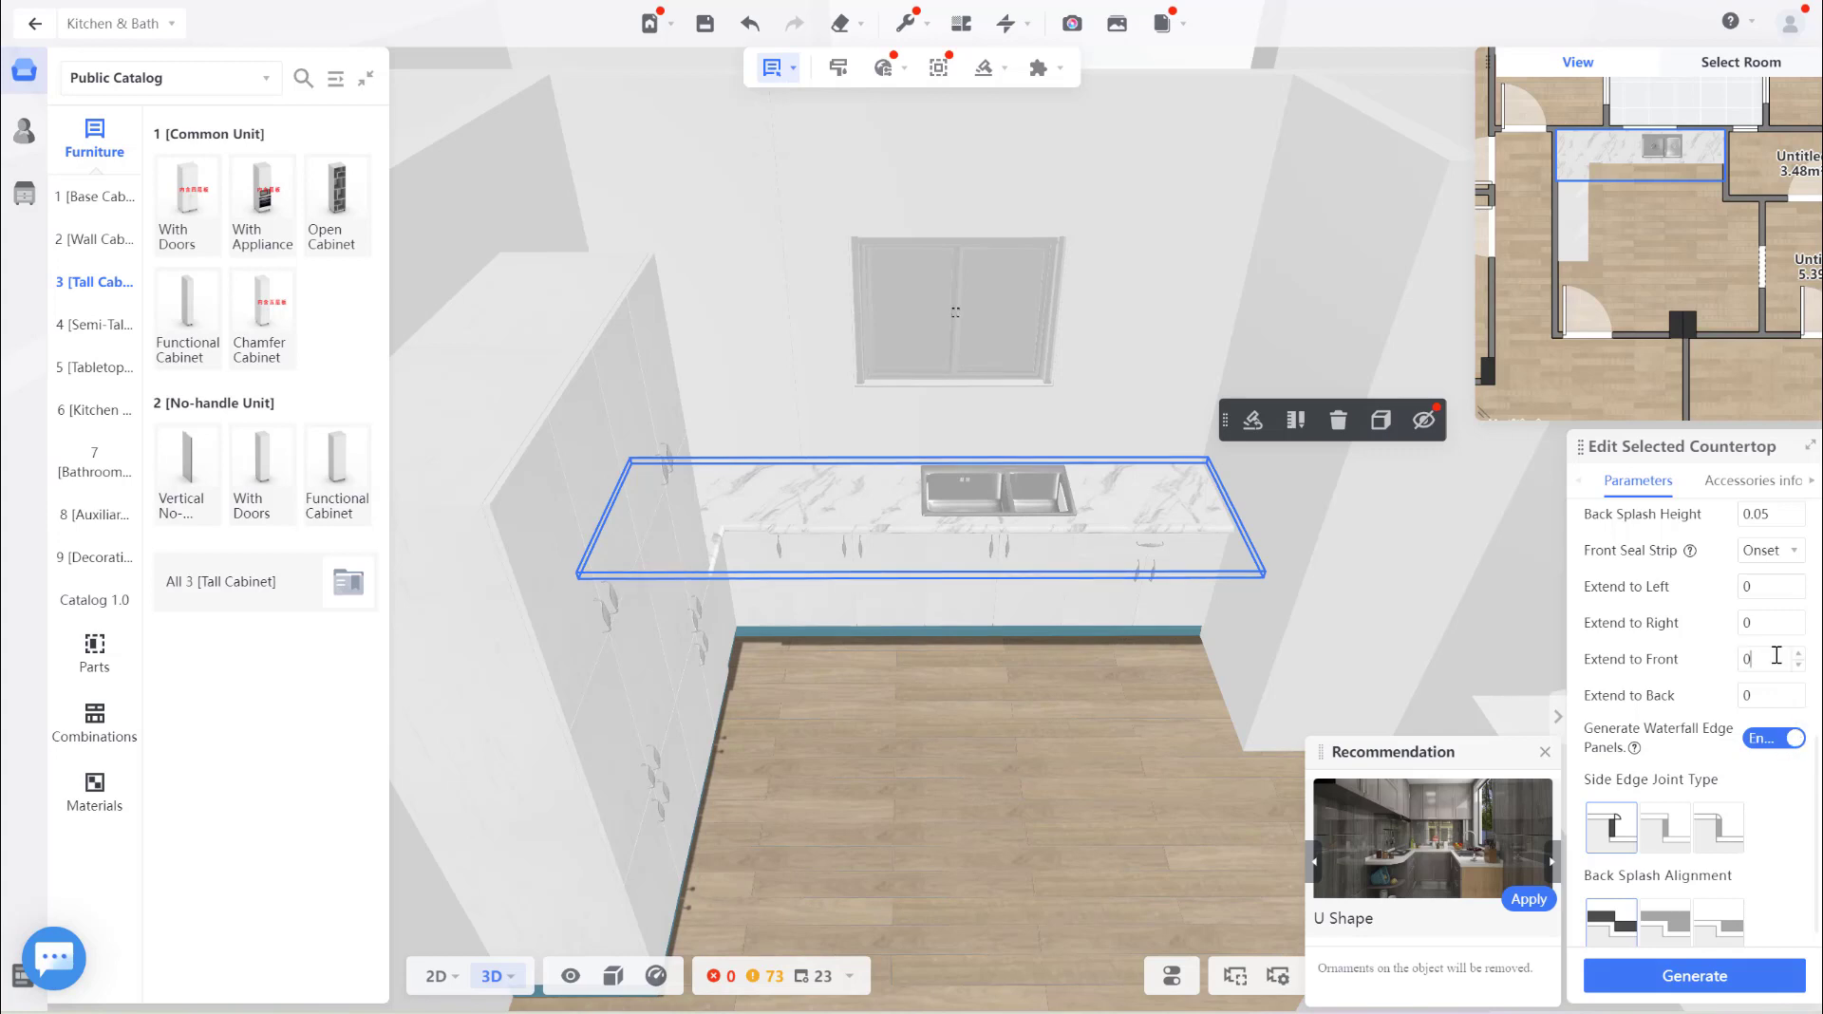
text(.1)
click(1719, 975)
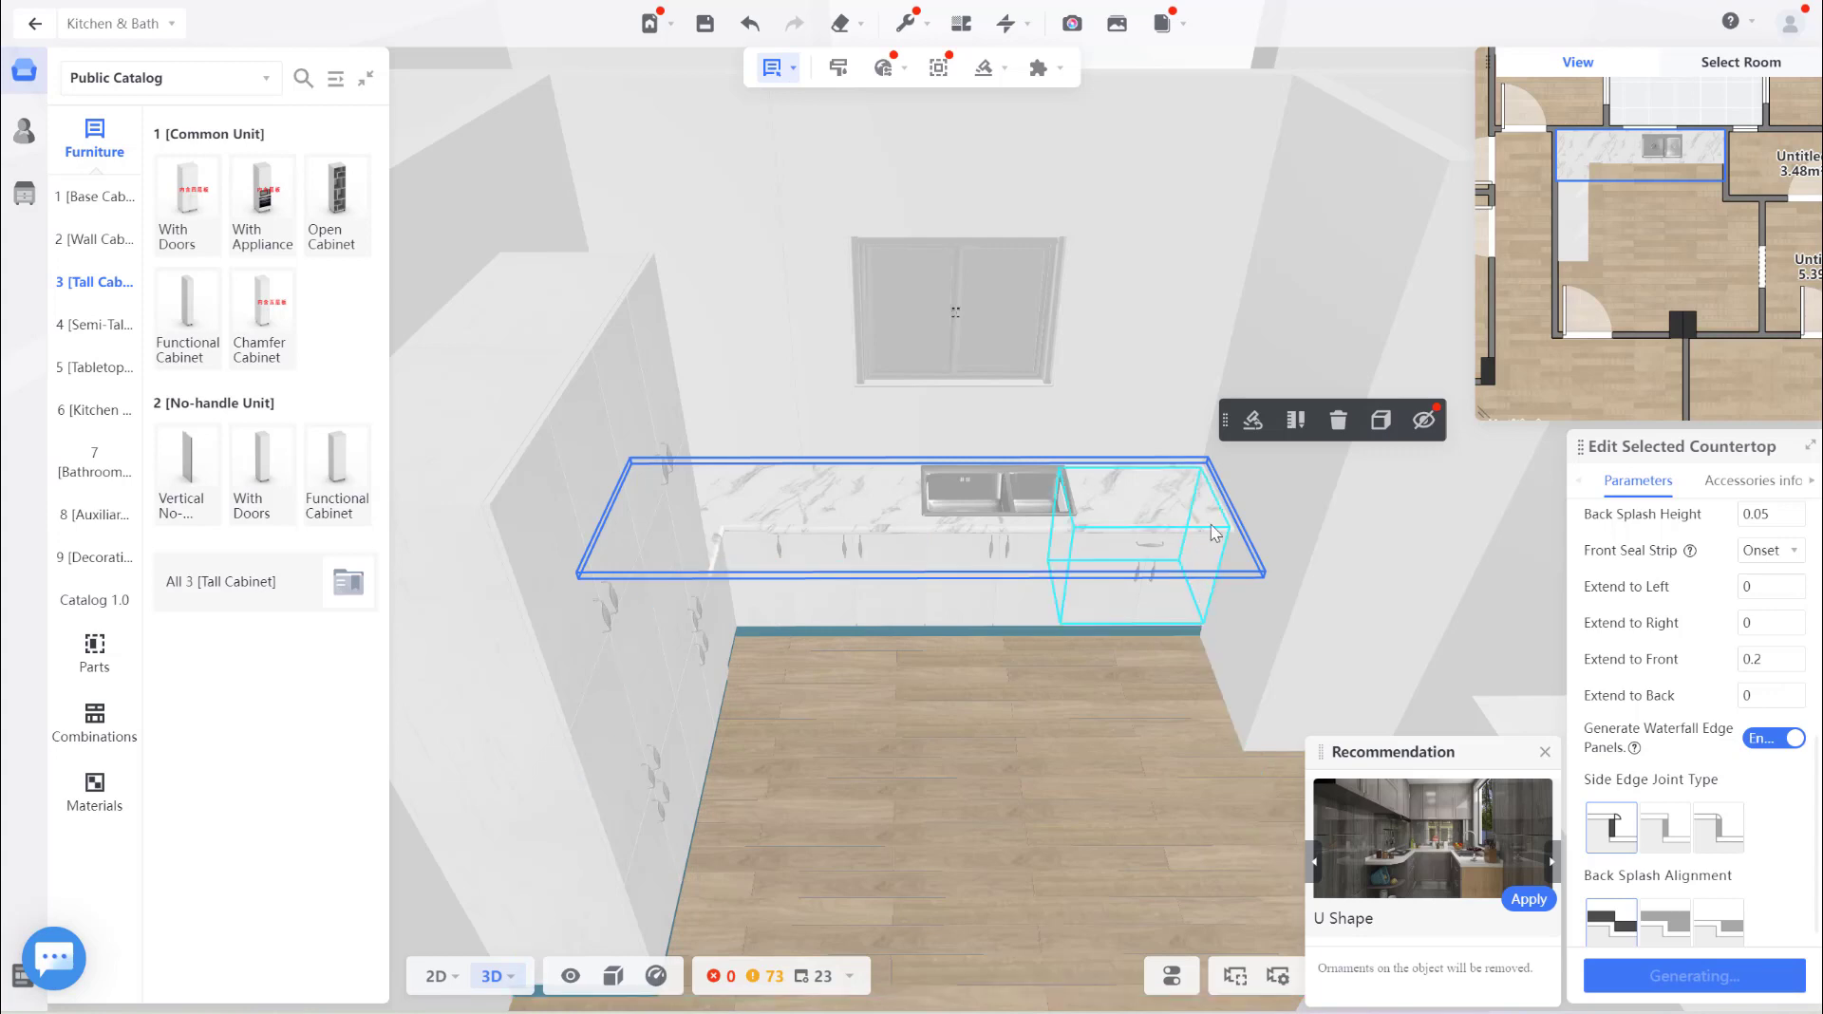
Reselect the countertop and orbit to view it from below.
scroll(1222, 611, up, 1)
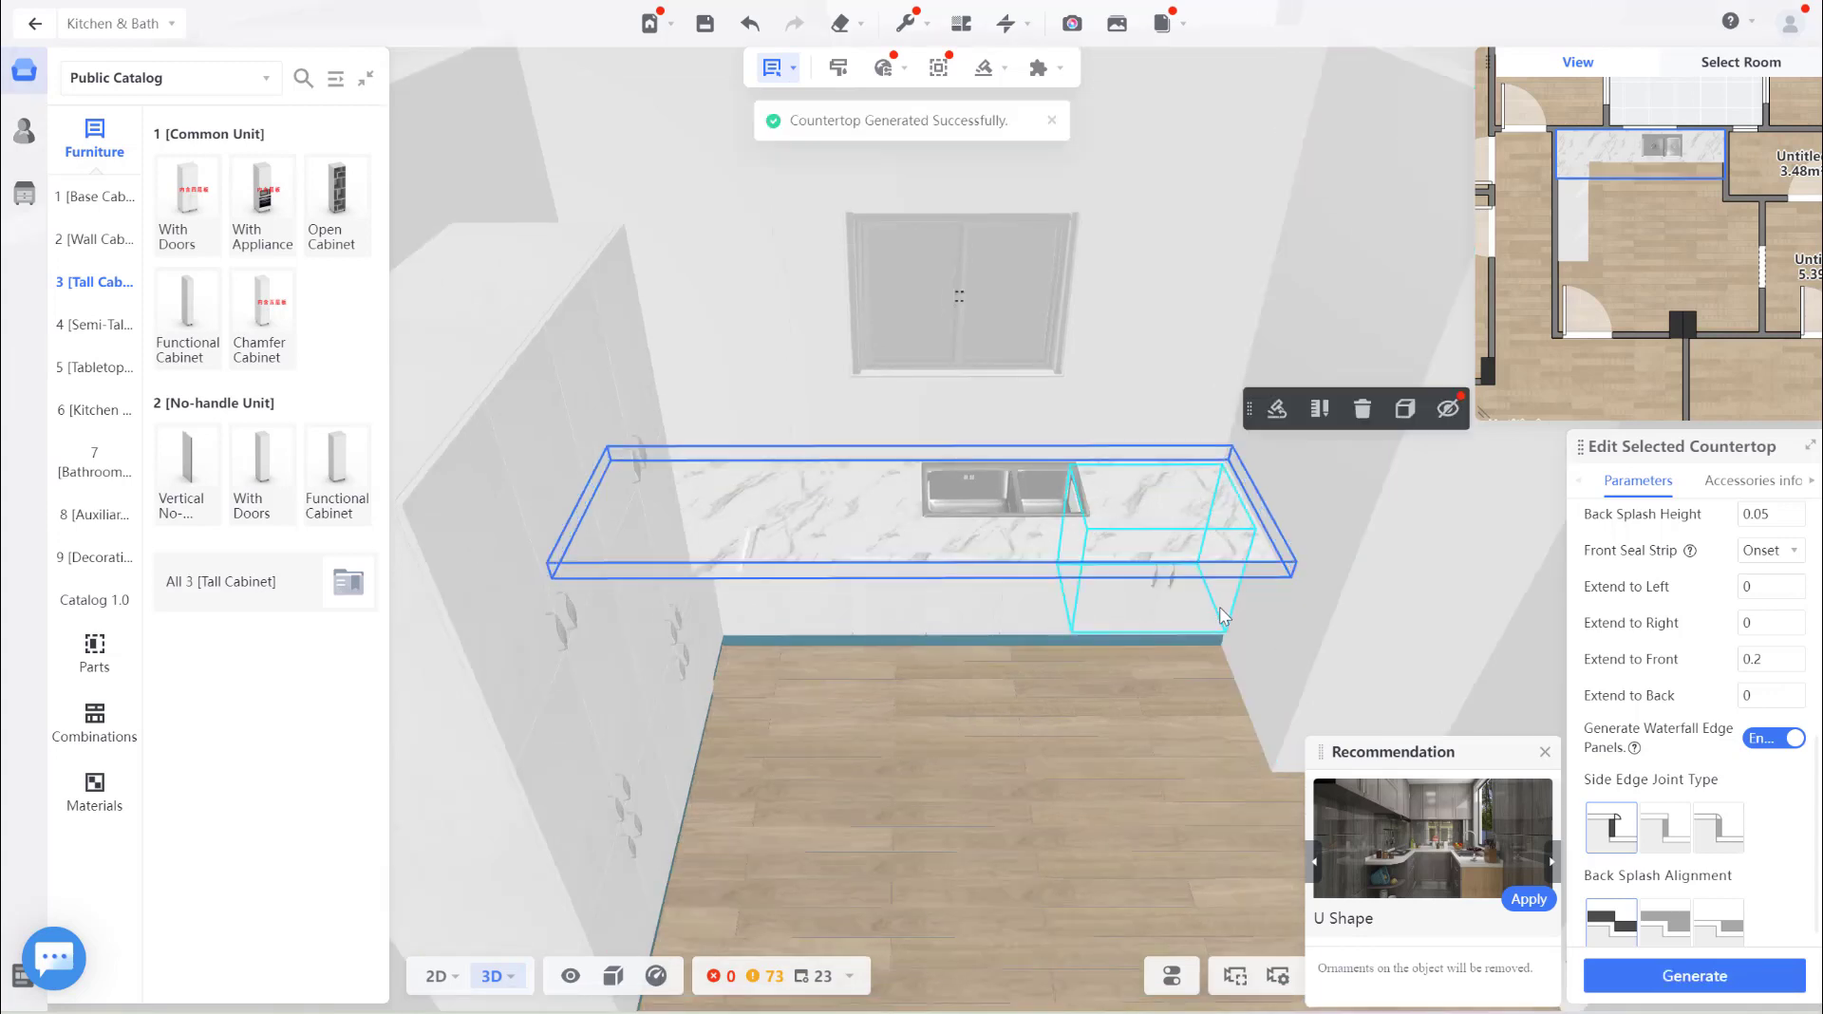
scroll(1206, 623, up, 2)
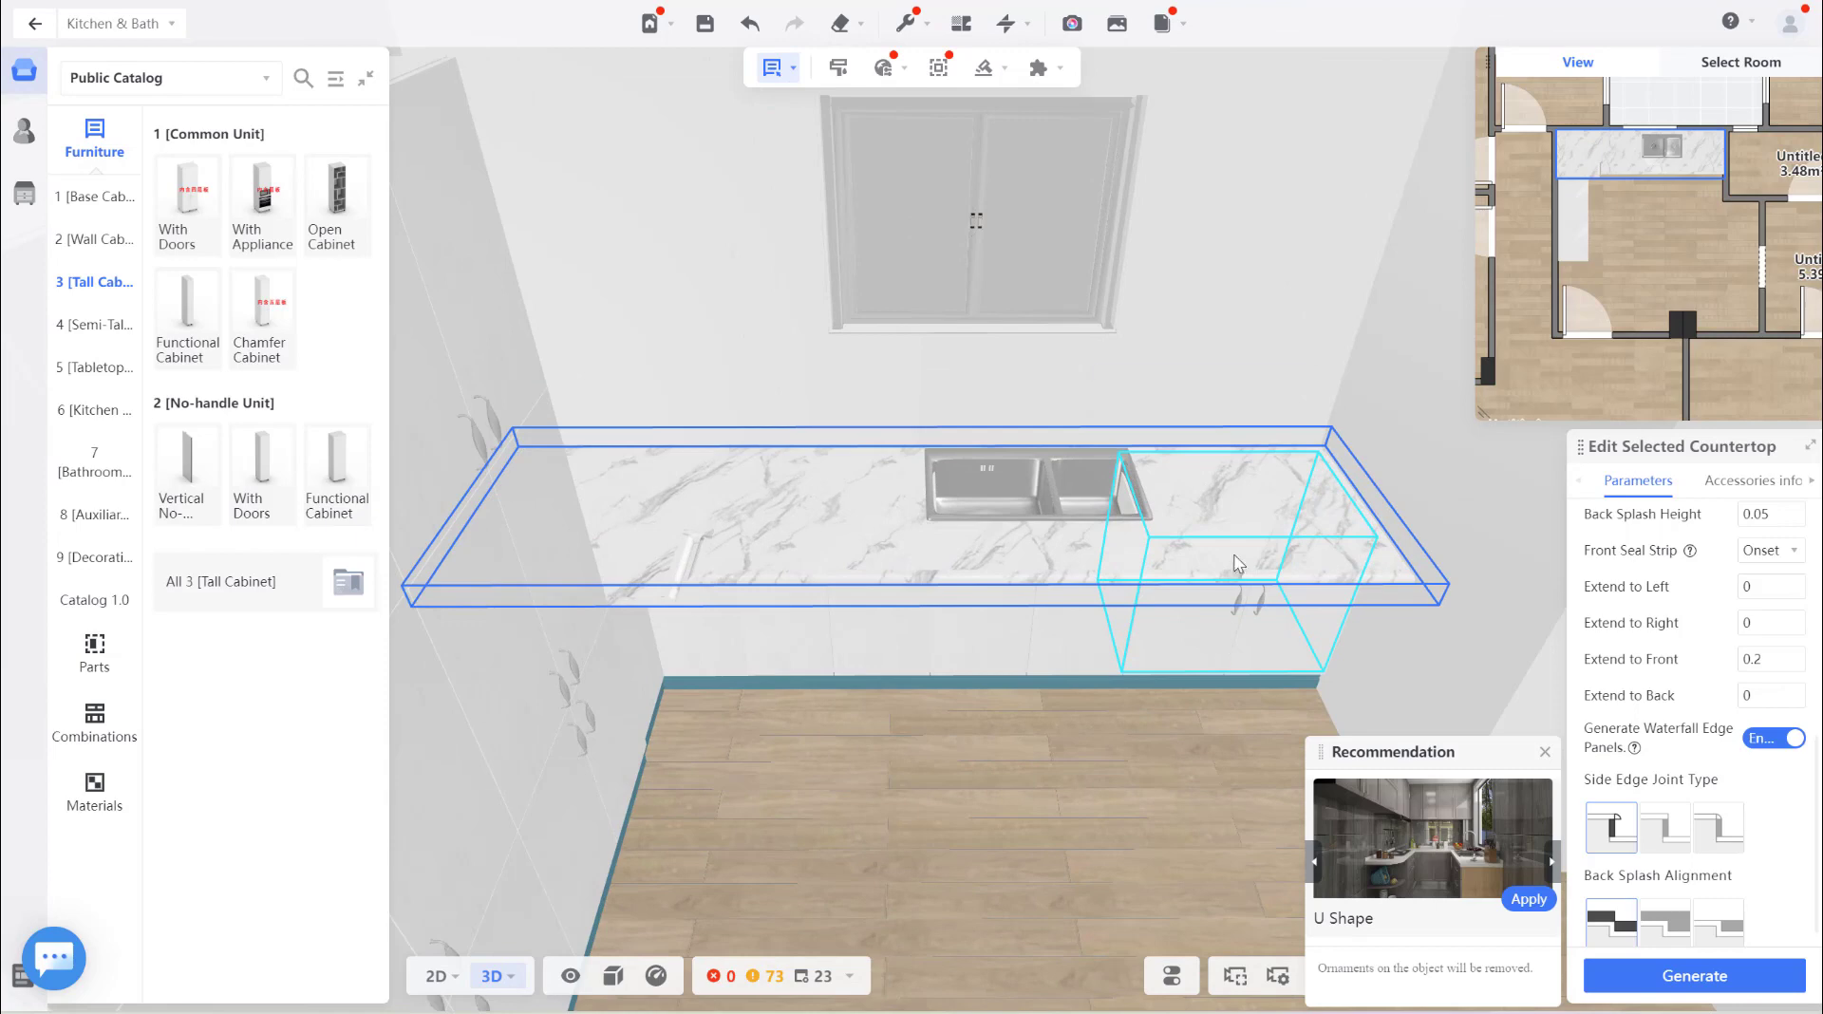
click(1222, 608)
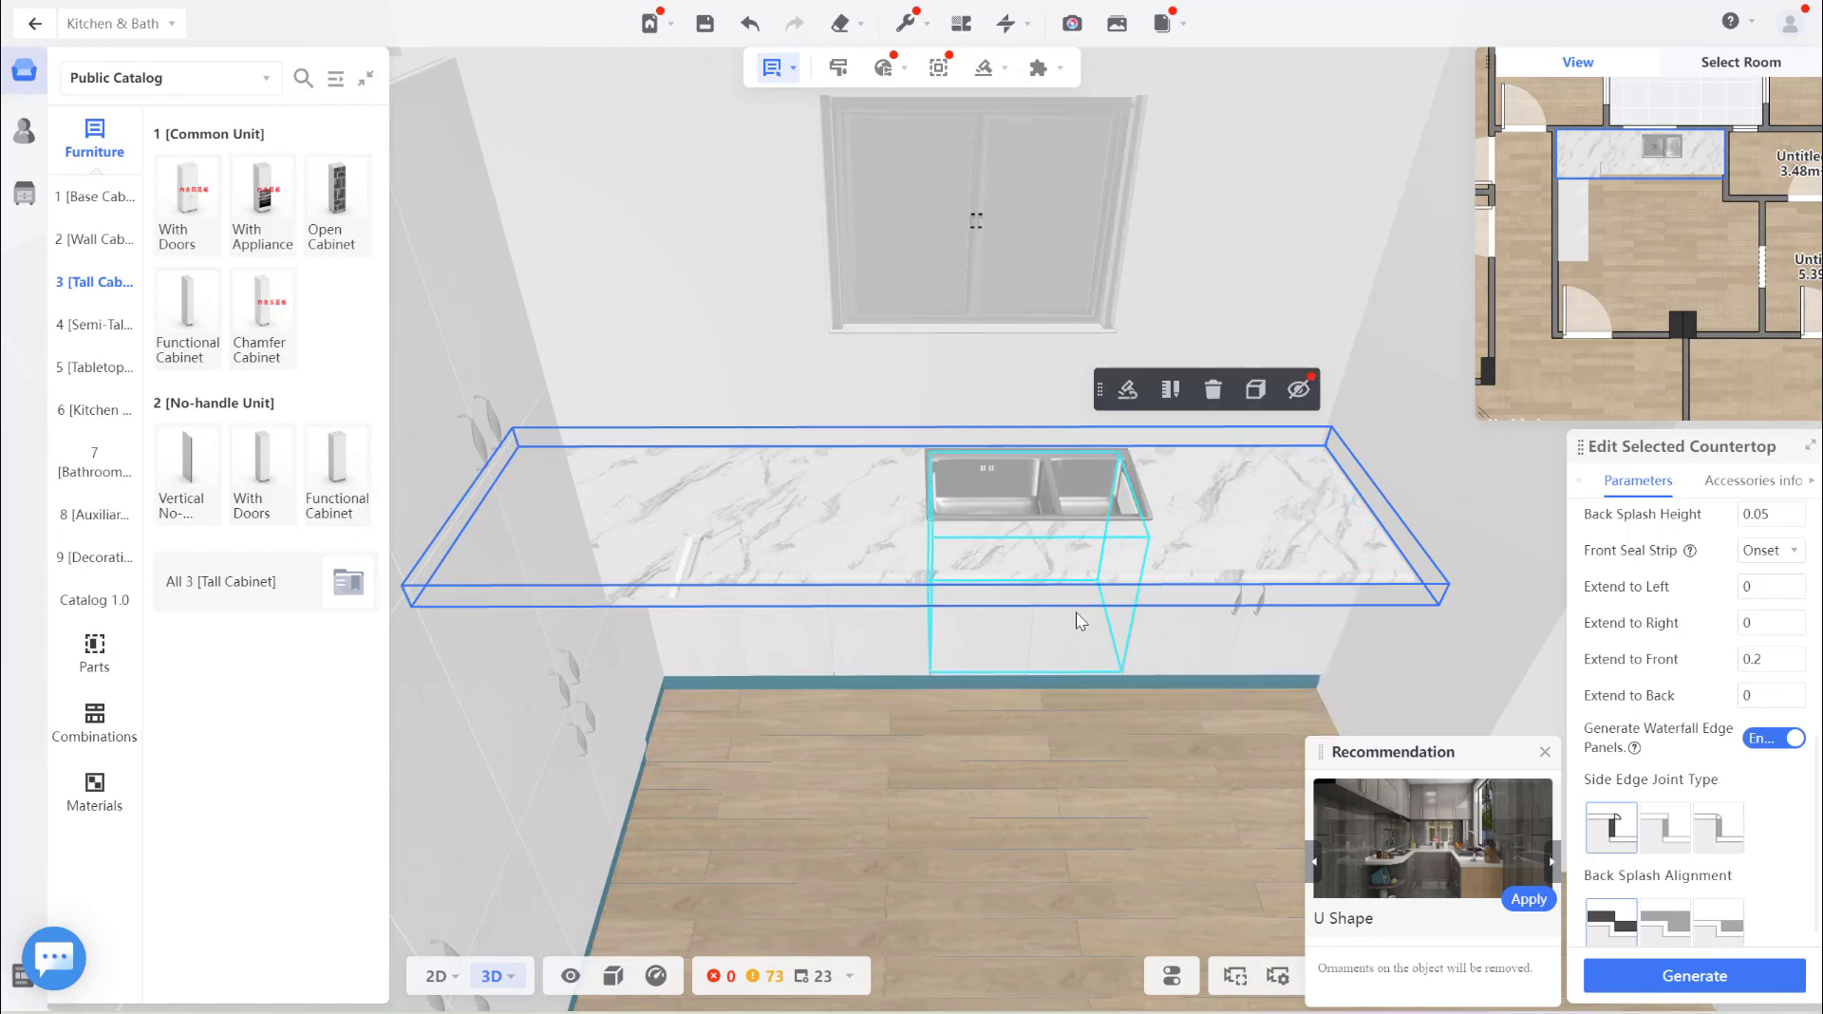
mouse_move(1074, 612)
mouse_down()
mouse_move(901, 582)
mouse_move(1021, 767)
mouse_up()
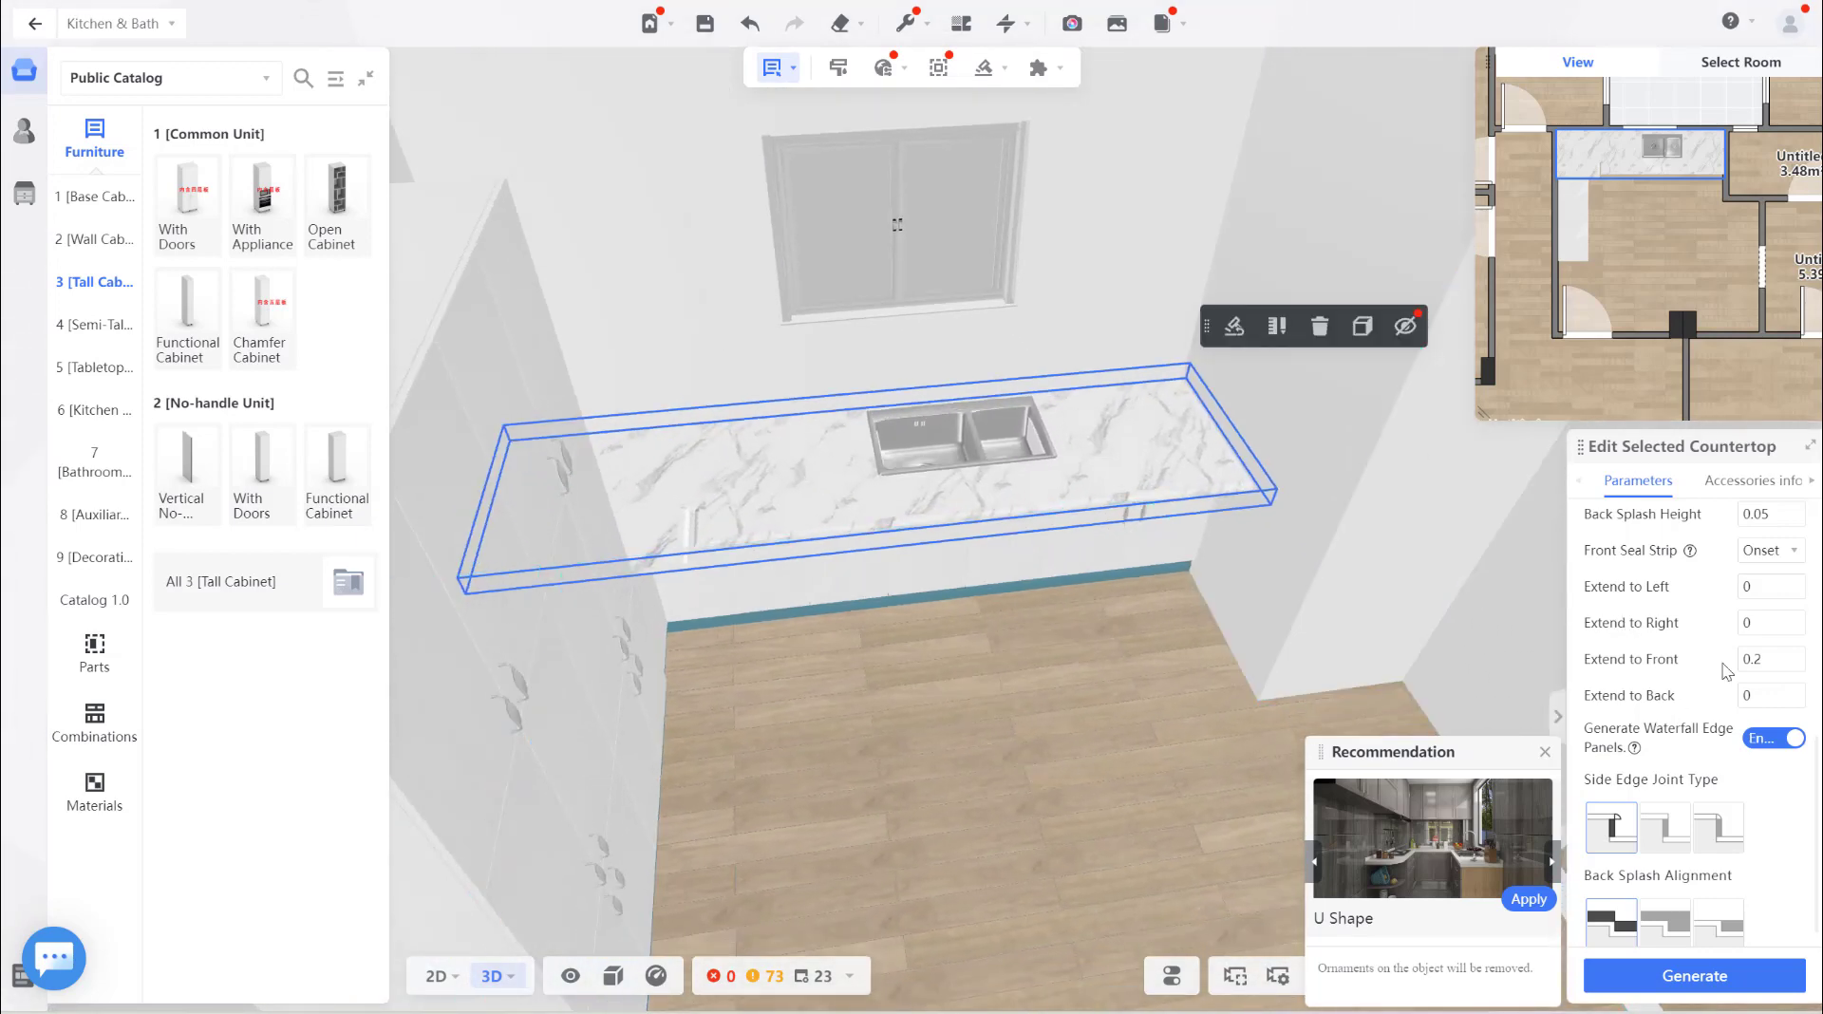
Regenerate the countertop with Extend to Front at 0 and save the project.
click(1785, 658)
text(0)
key(Return)
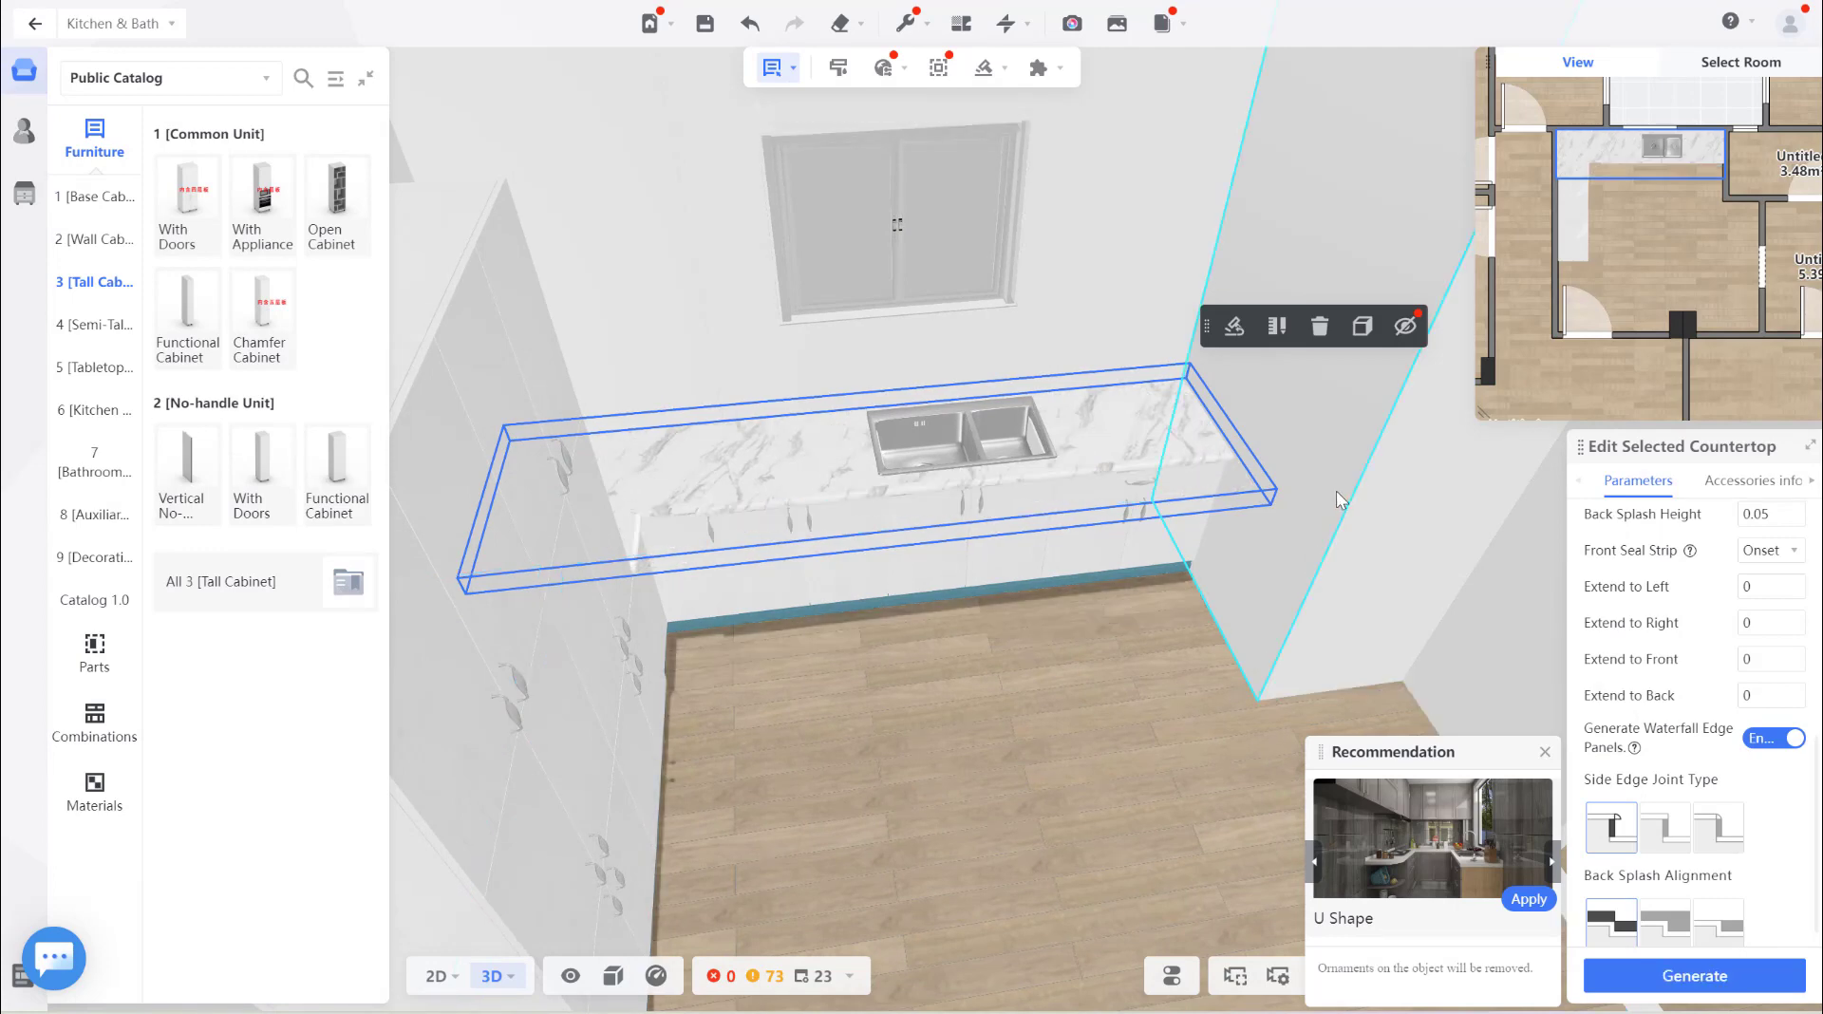
scroll(1325, 503, down, 3)
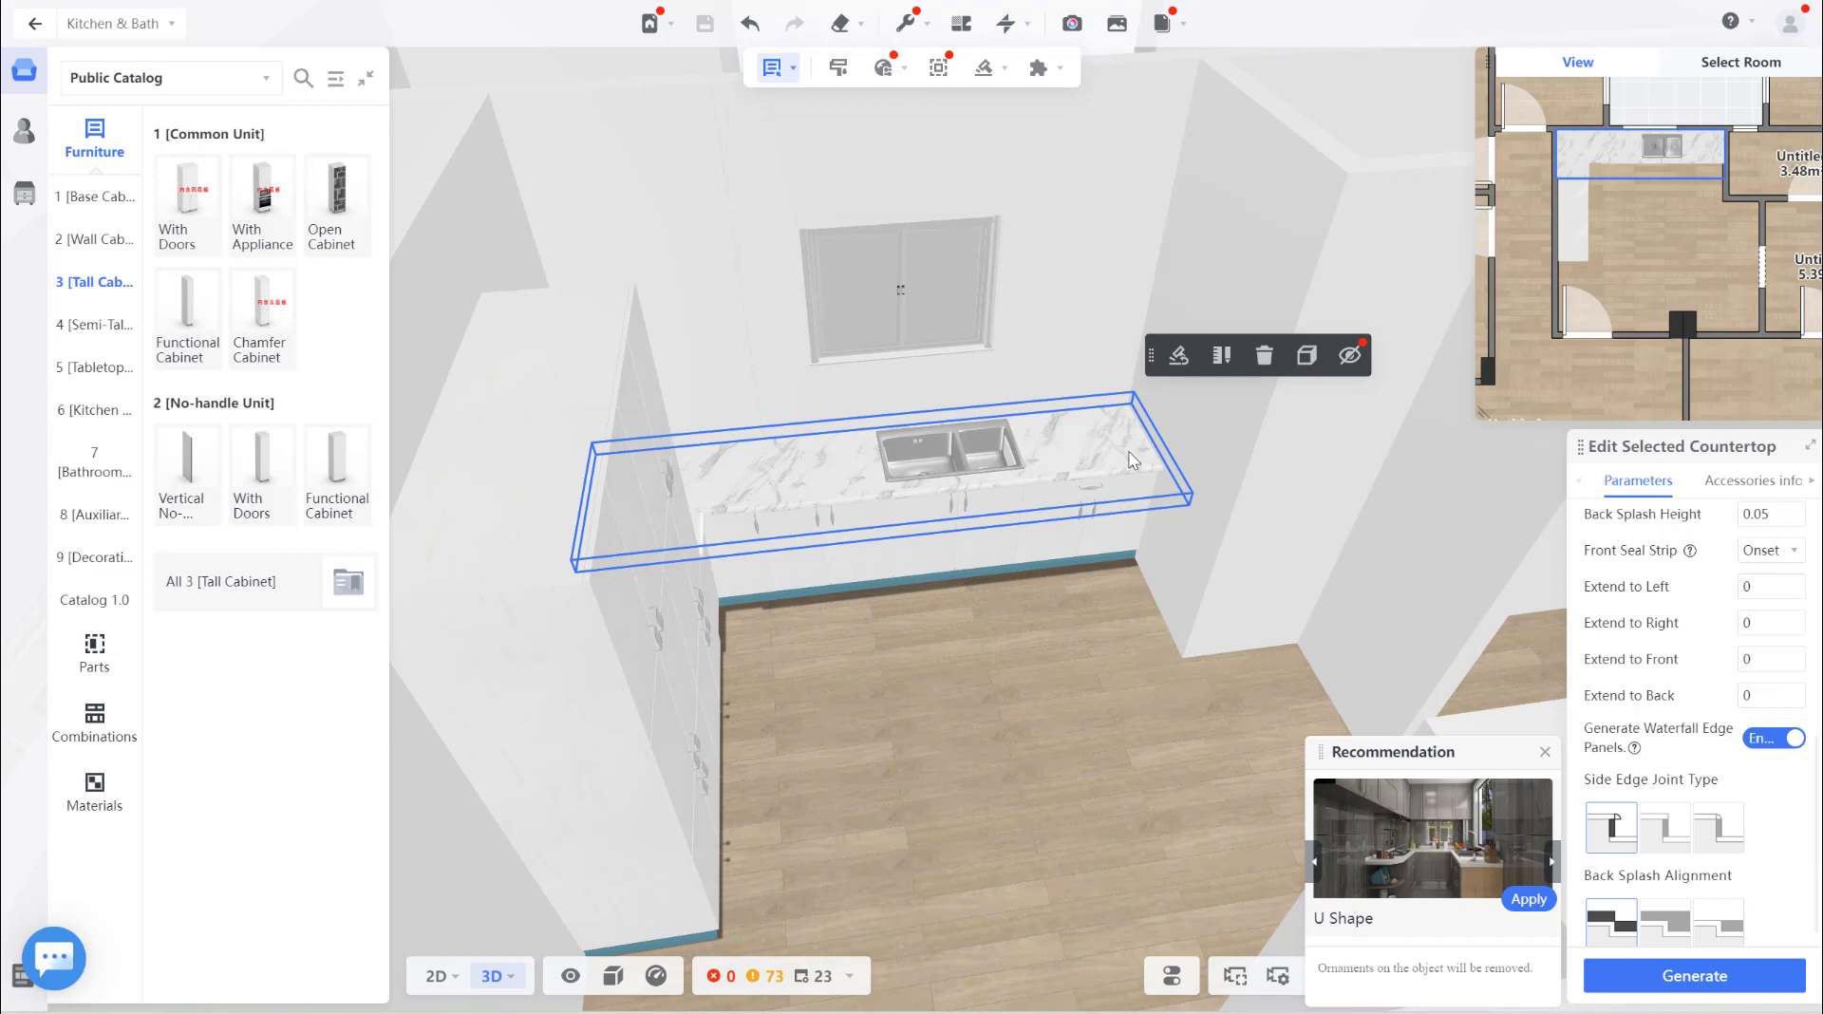
key(ctrl+s)
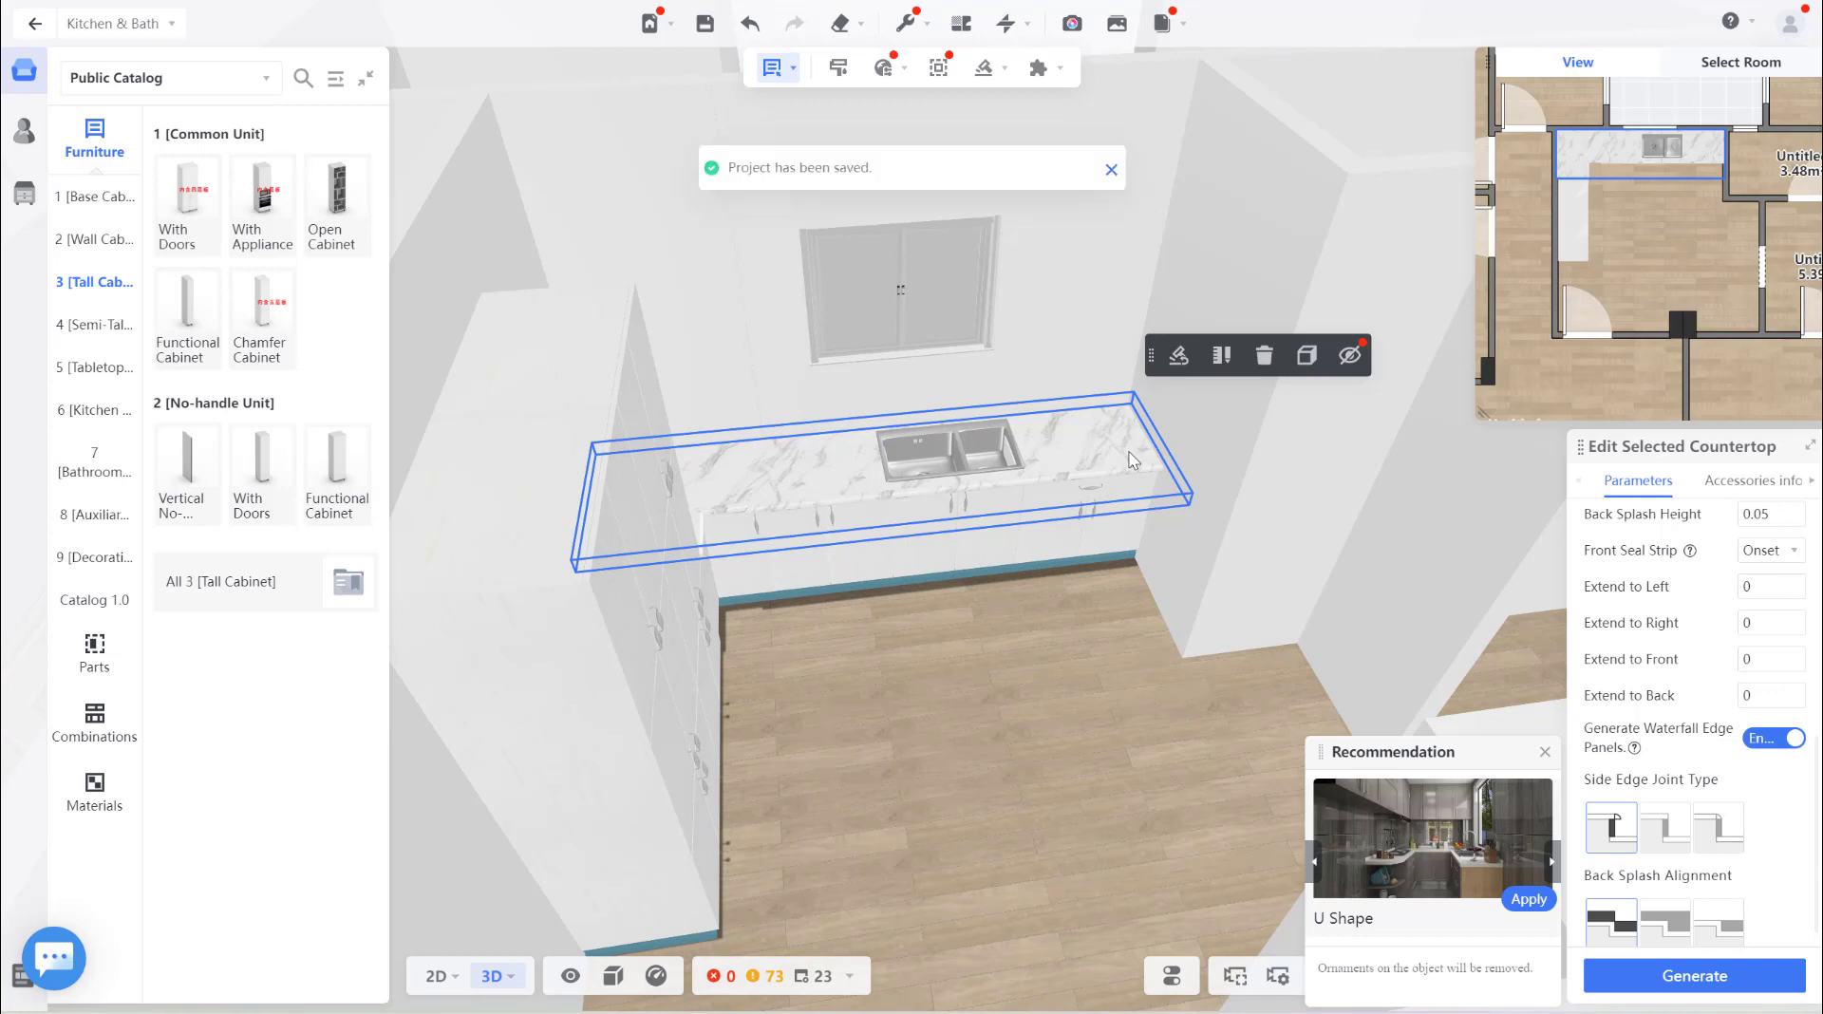